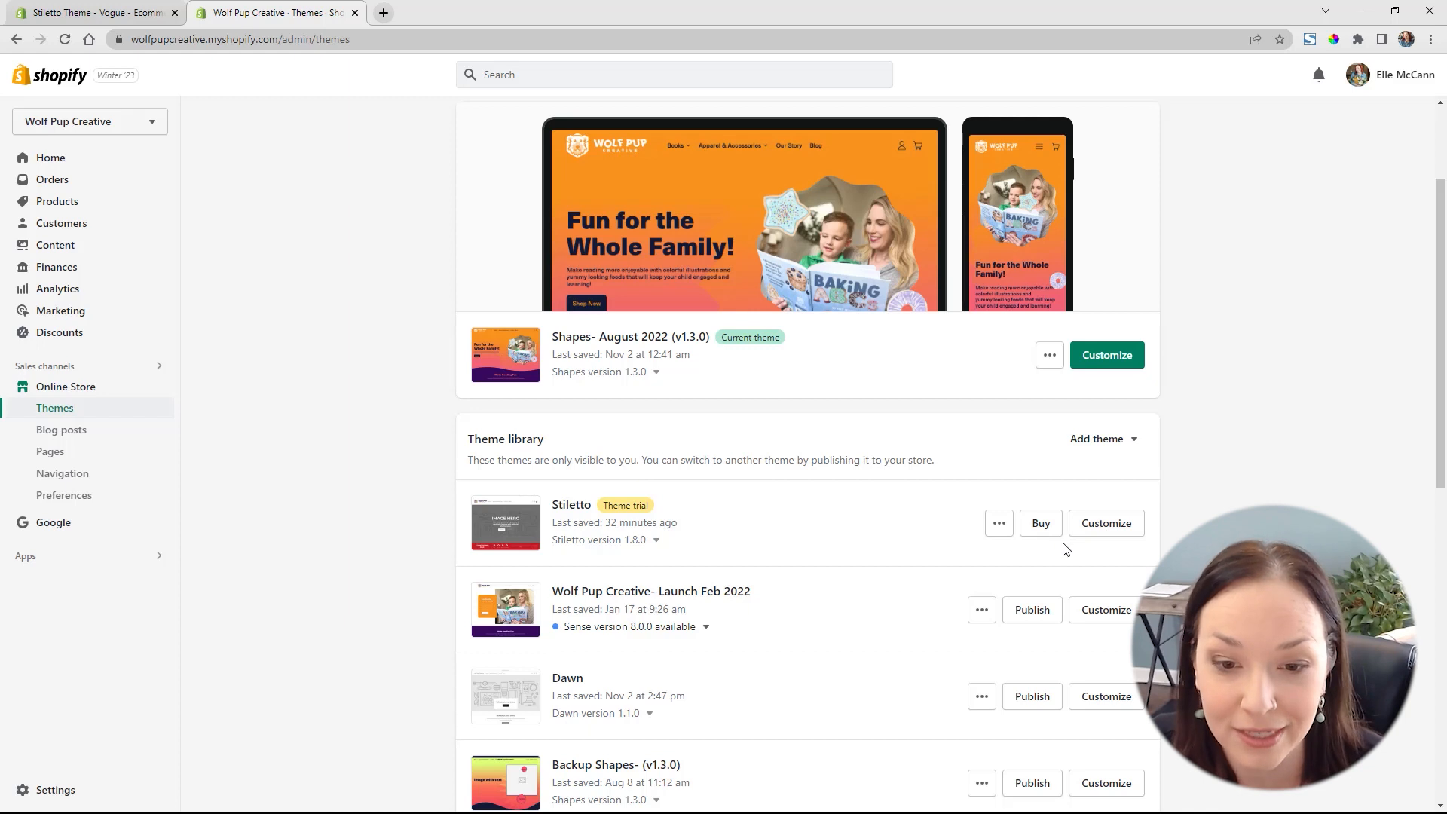
# Open the Stiletto trial theme for customization and list its product templates
pyautogui.click(1105, 523)
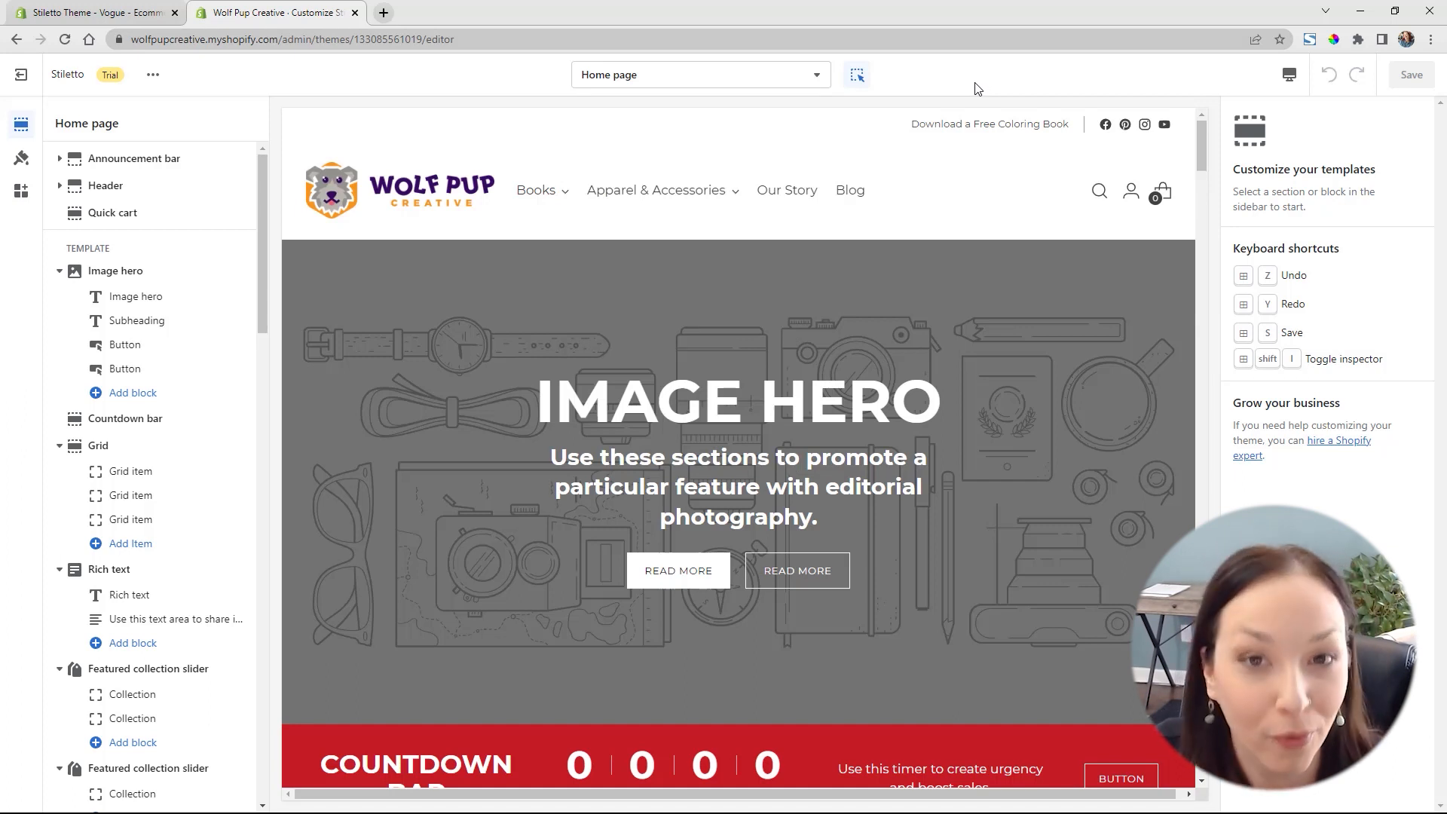
pyautogui.click(743, 77)
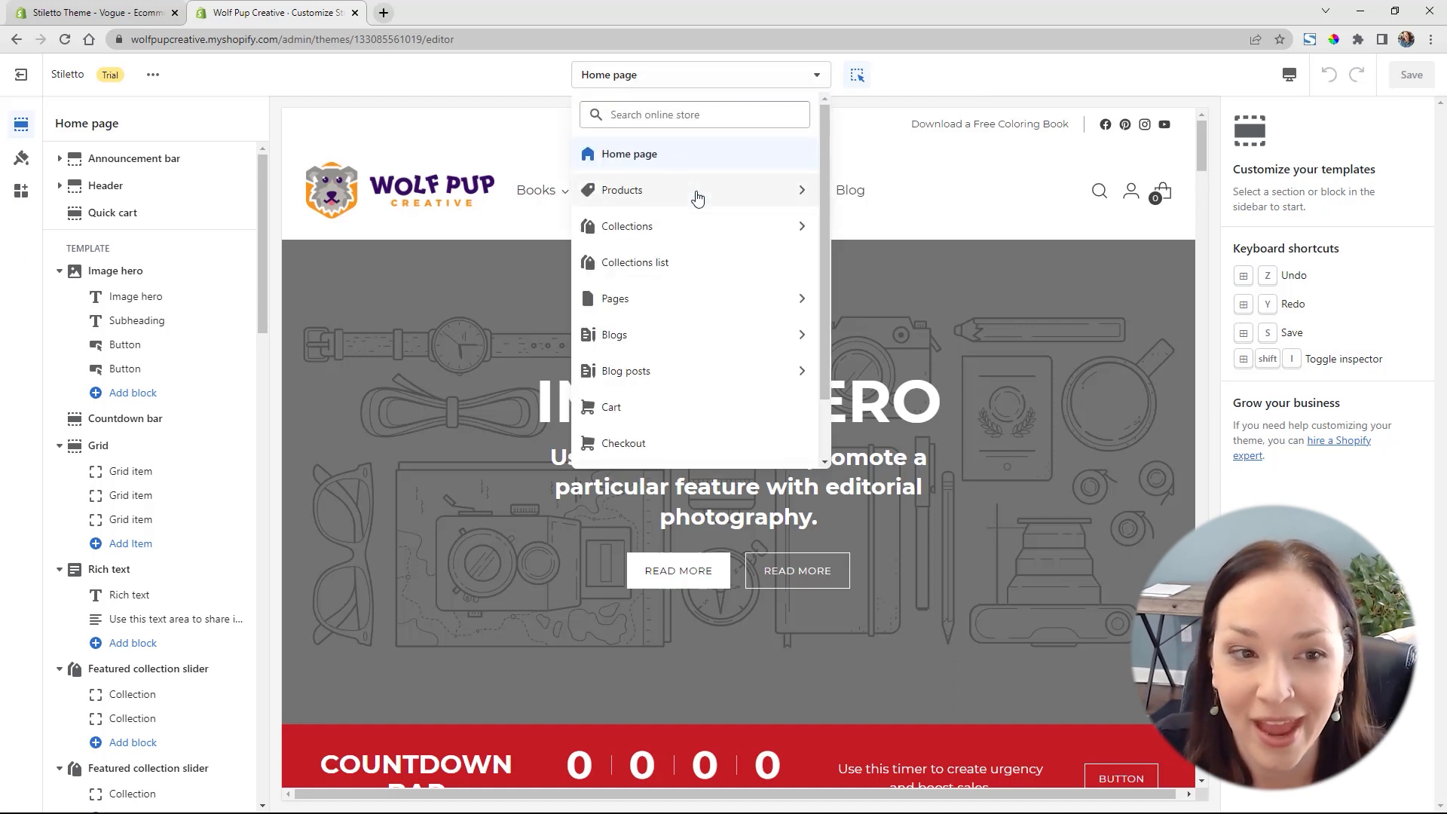
pyautogui.click(697, 198)
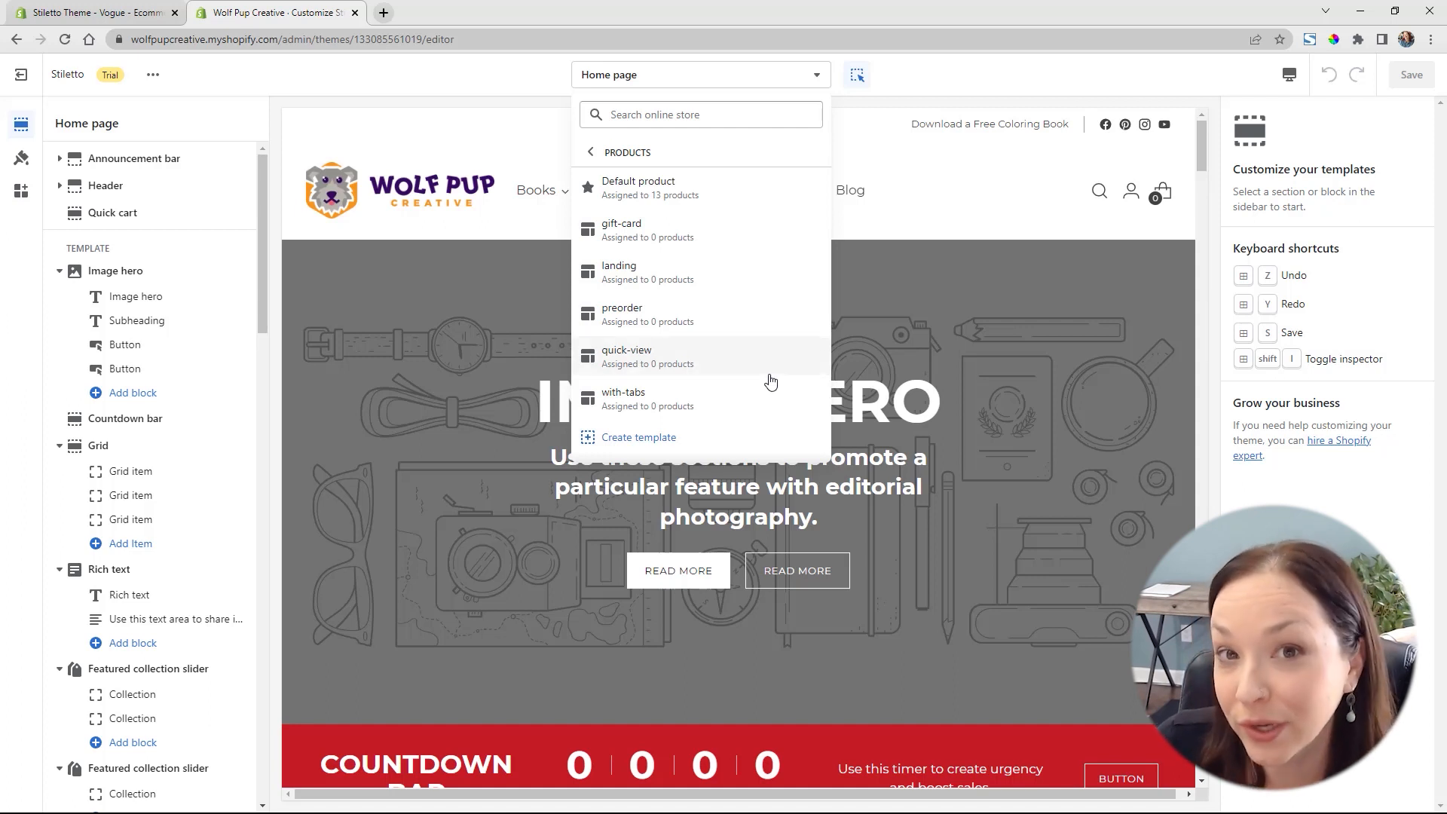
pyautogui.click(639, 439)
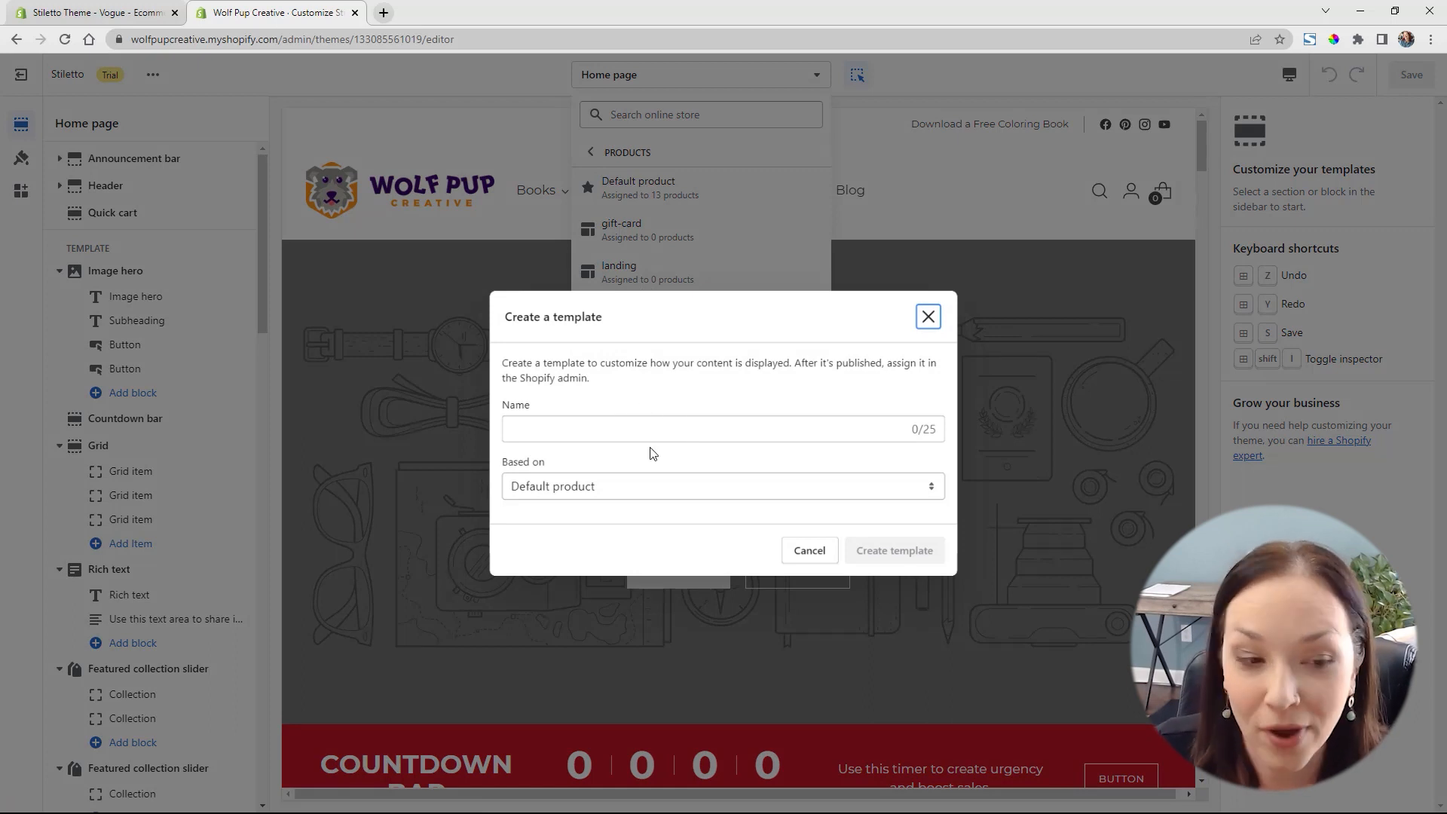
pyautogui.click(611, 496)
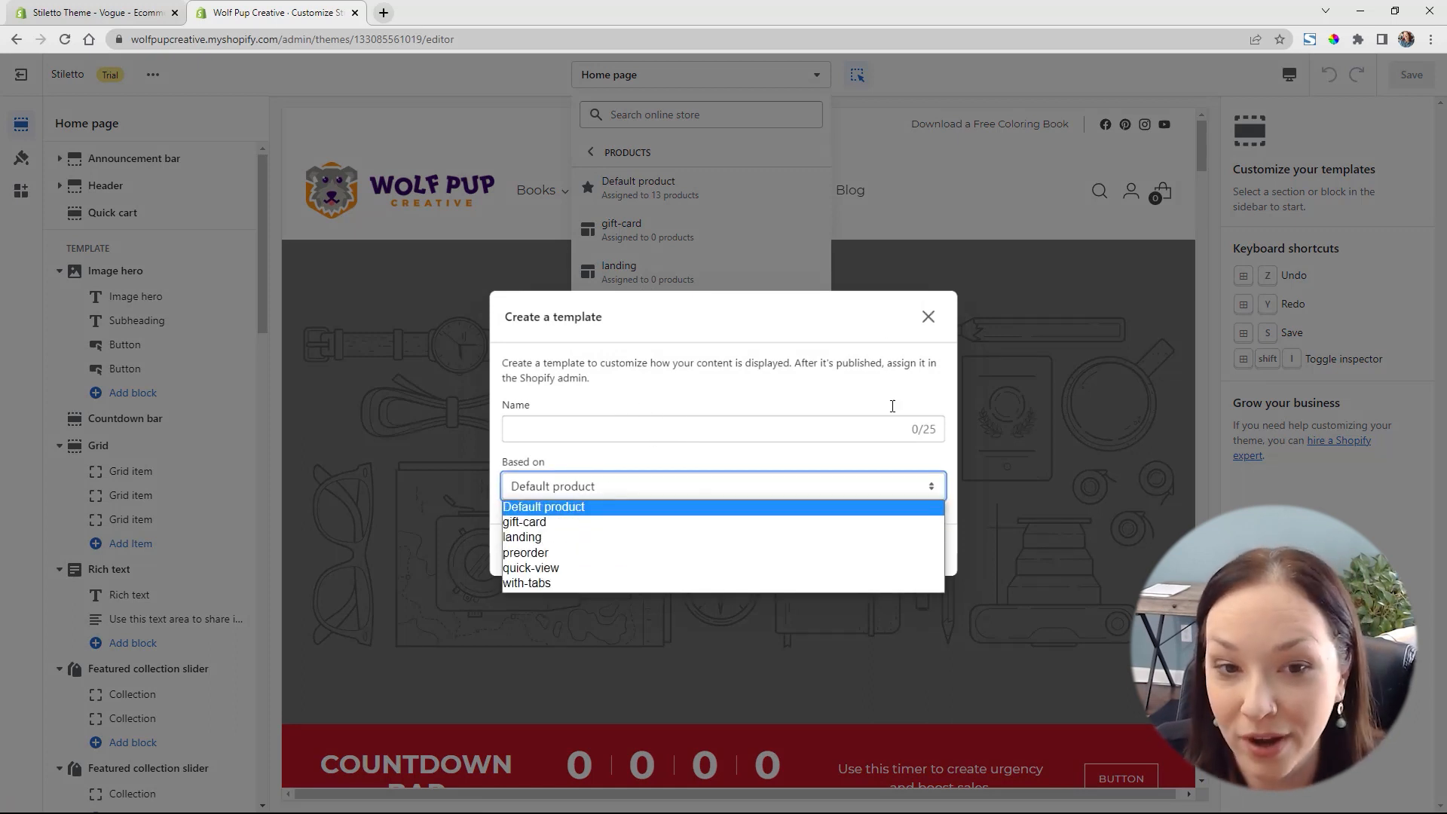
pyautogui.click(941, 315)
pyautogui.click(928, 315)
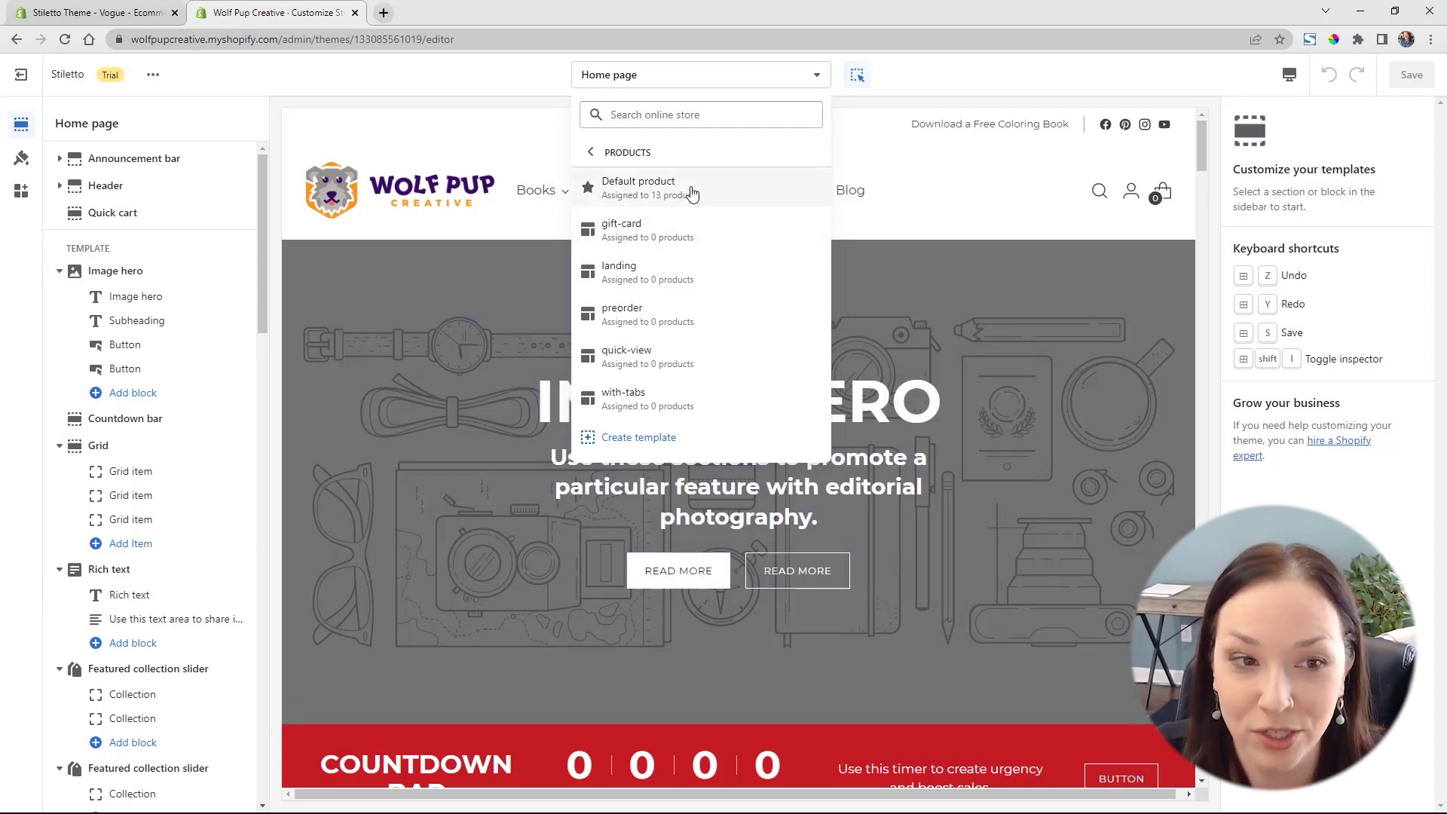
# Open the Default product template and show the settings of its Product header block
pyautogui.click(723, 195)
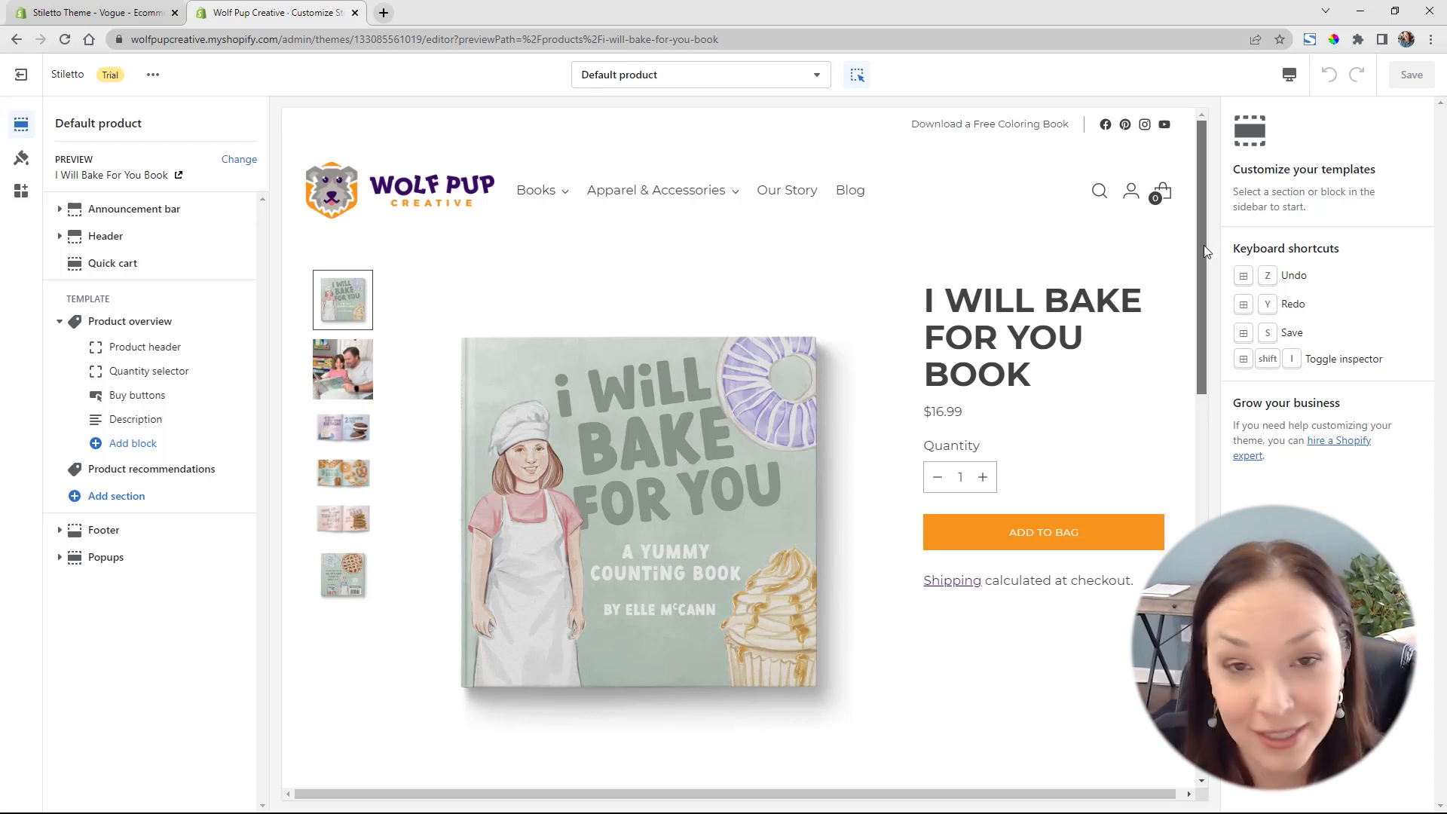
pyautogui.moveTo(1204, 245)
pyautogui.mouseDown()
pyautogui.moveTo(1189, 463)
pyautogui.moveTo(1201, 573)
pyautogui.moveTo(1220, 471)
pyautogui.moveTo(1181, 238)
pyautogui.mouseUp()
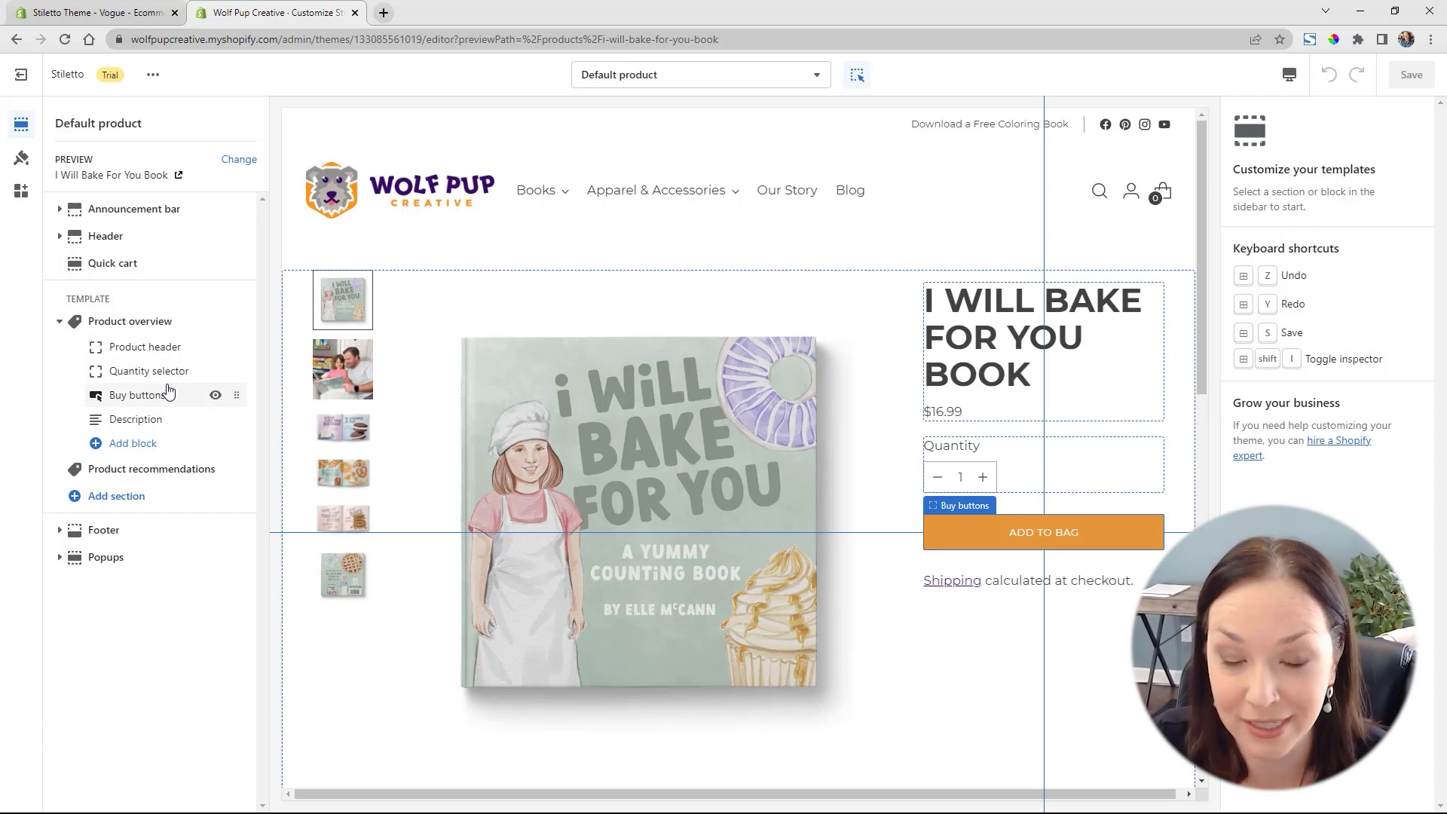
pyautogui.click(149, 351)
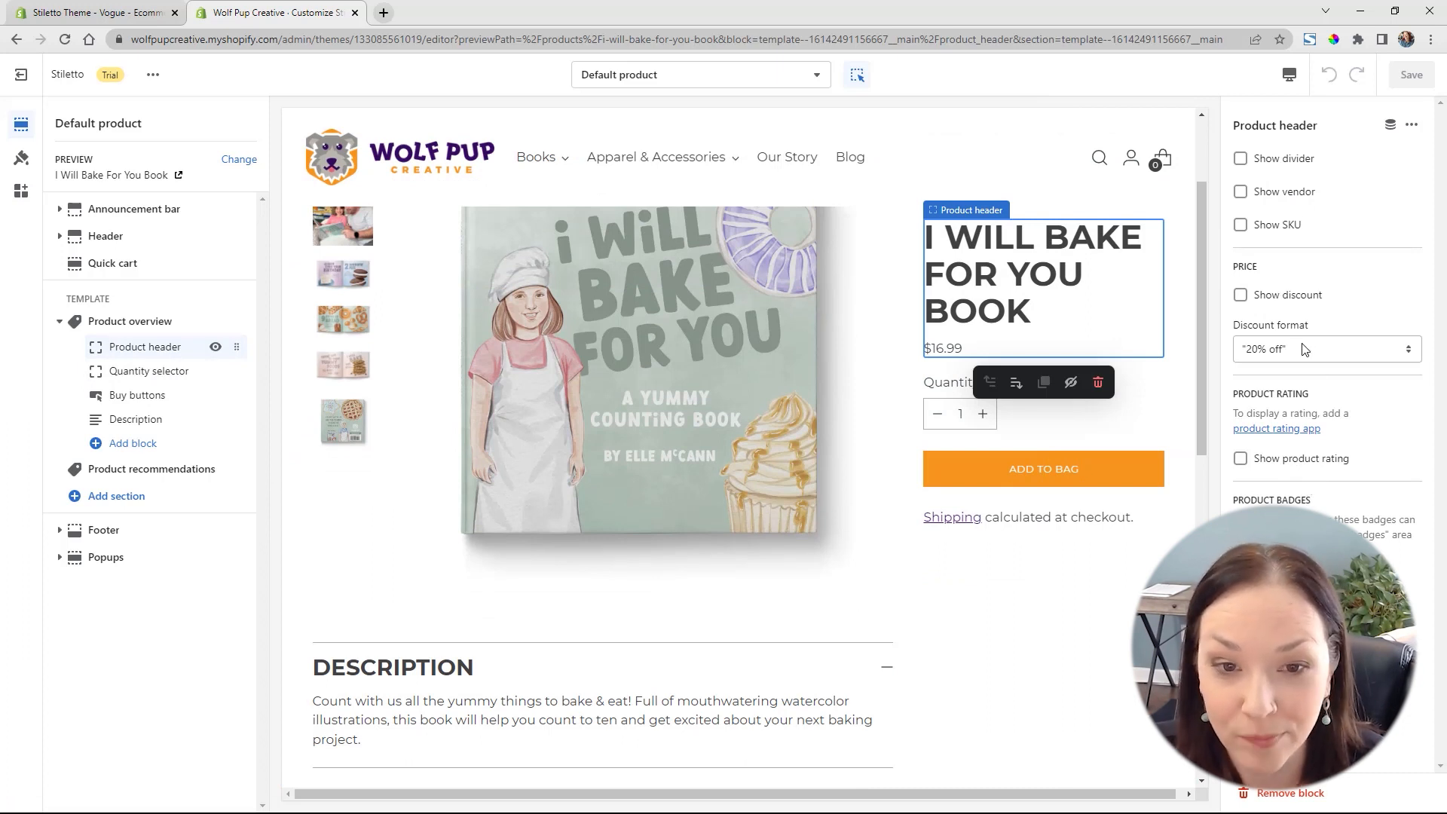
# Add a Text list with icons block to the Product overview section and select it in the preview
pyautogui.click(136, 446)
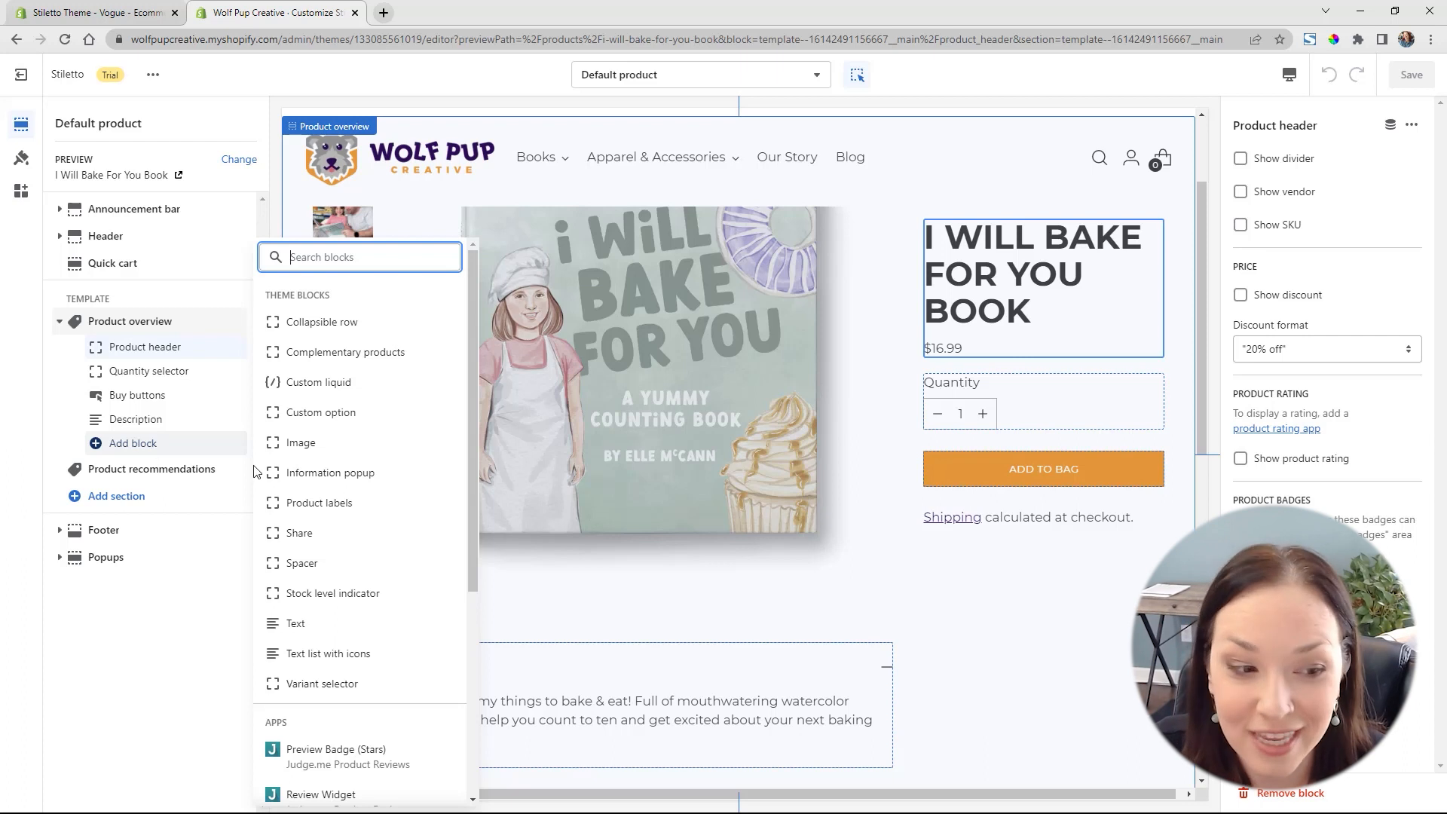
pyautogui.click(337, 659)
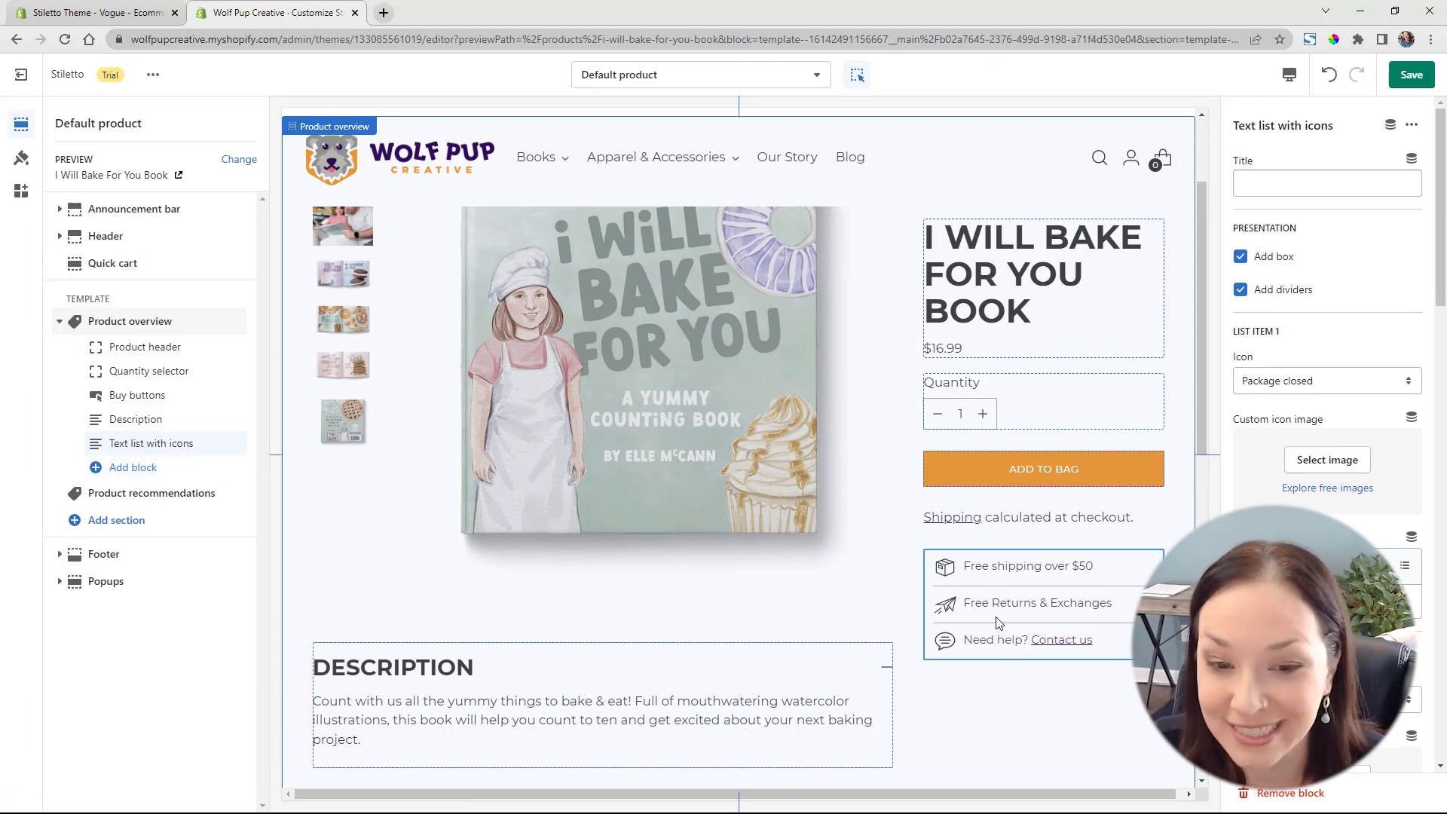
pyautogui.click(1042, 632)
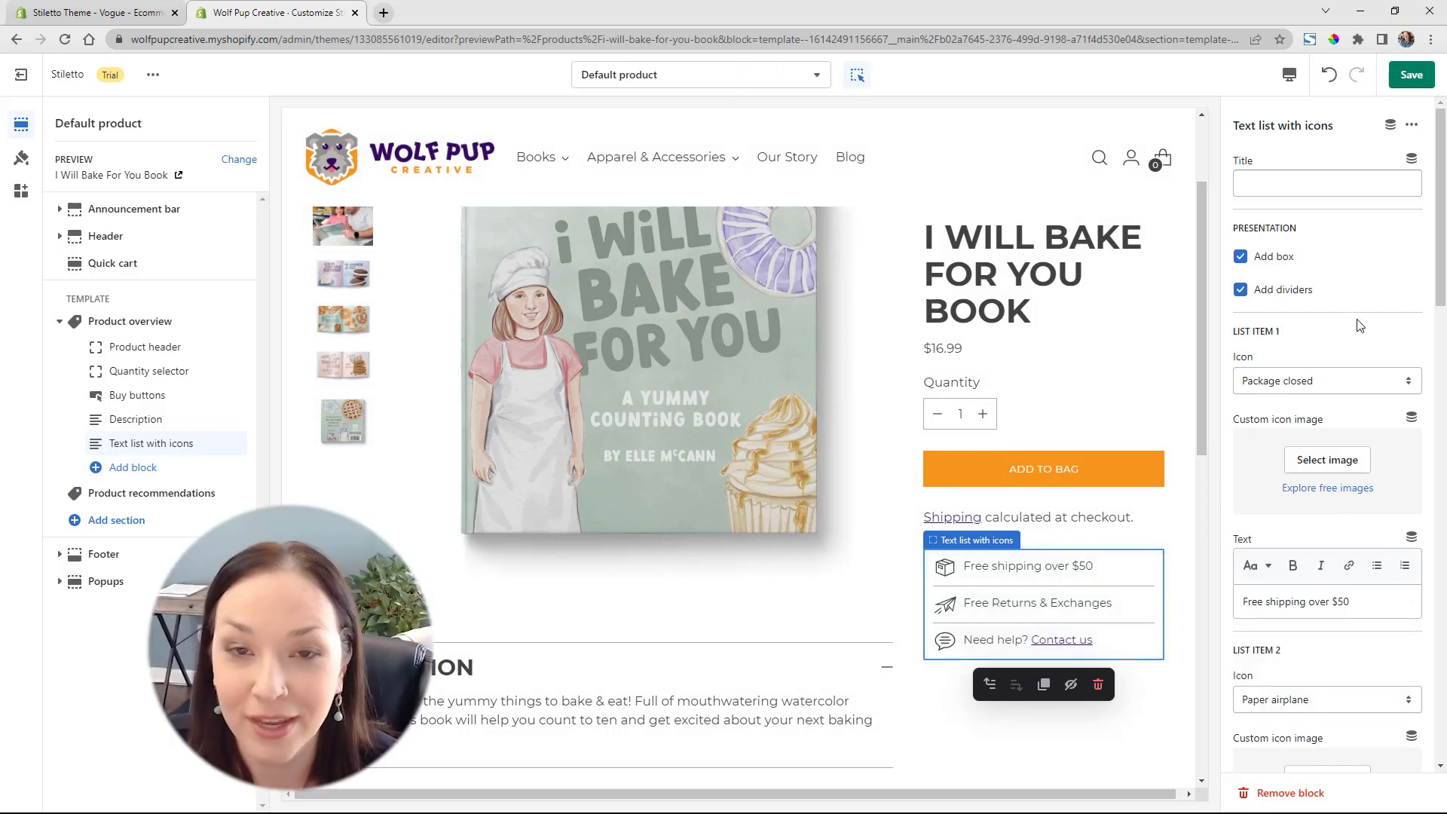
# Change the text of list item 1 in the icon list to "Free shipping over $75"
pyautogui.scroll(-2, 1356, 317)
pyautogui.scroll(2, 1357, 309)
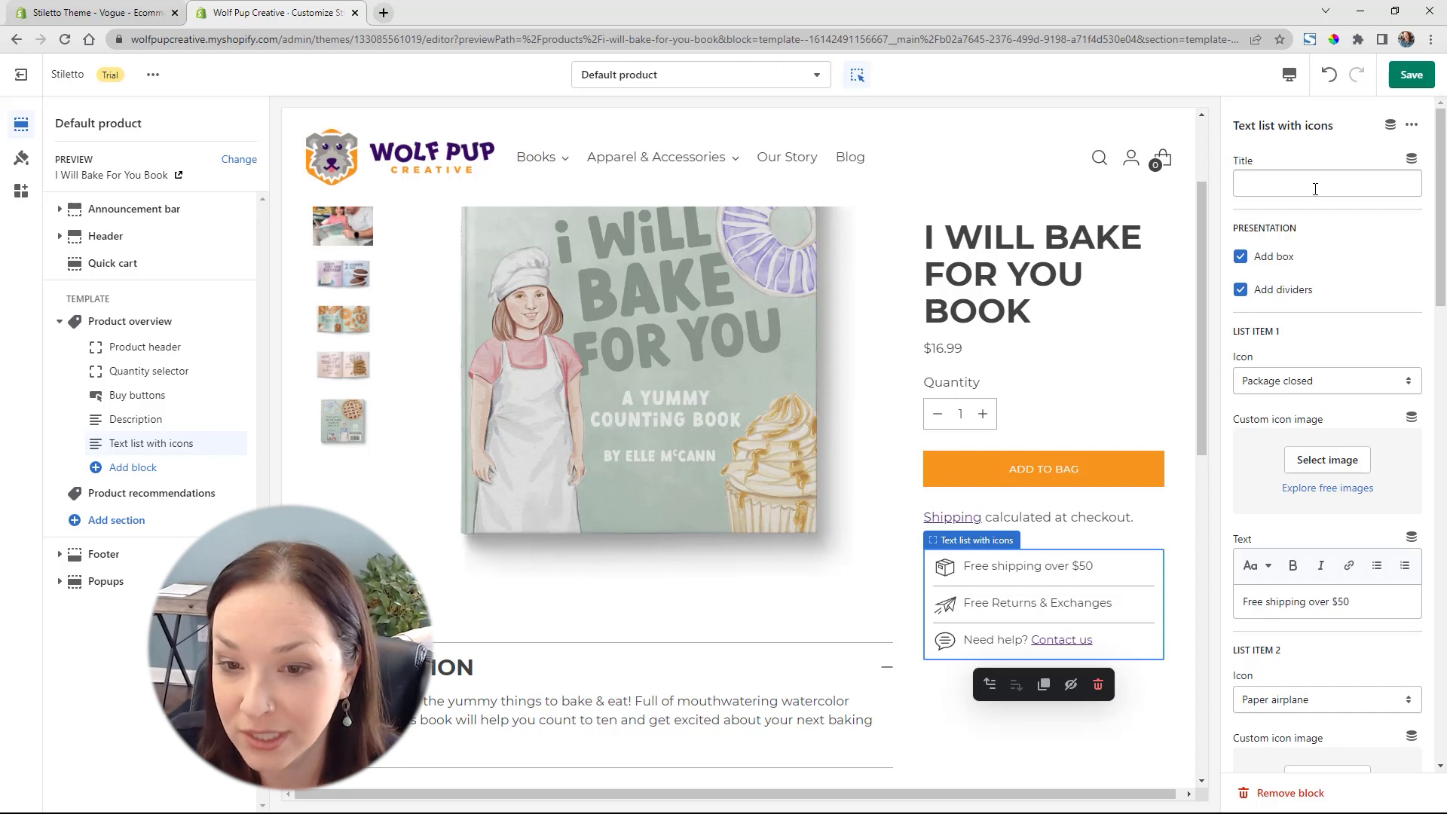
pyautogui.scroll(-2, 1341, 287)
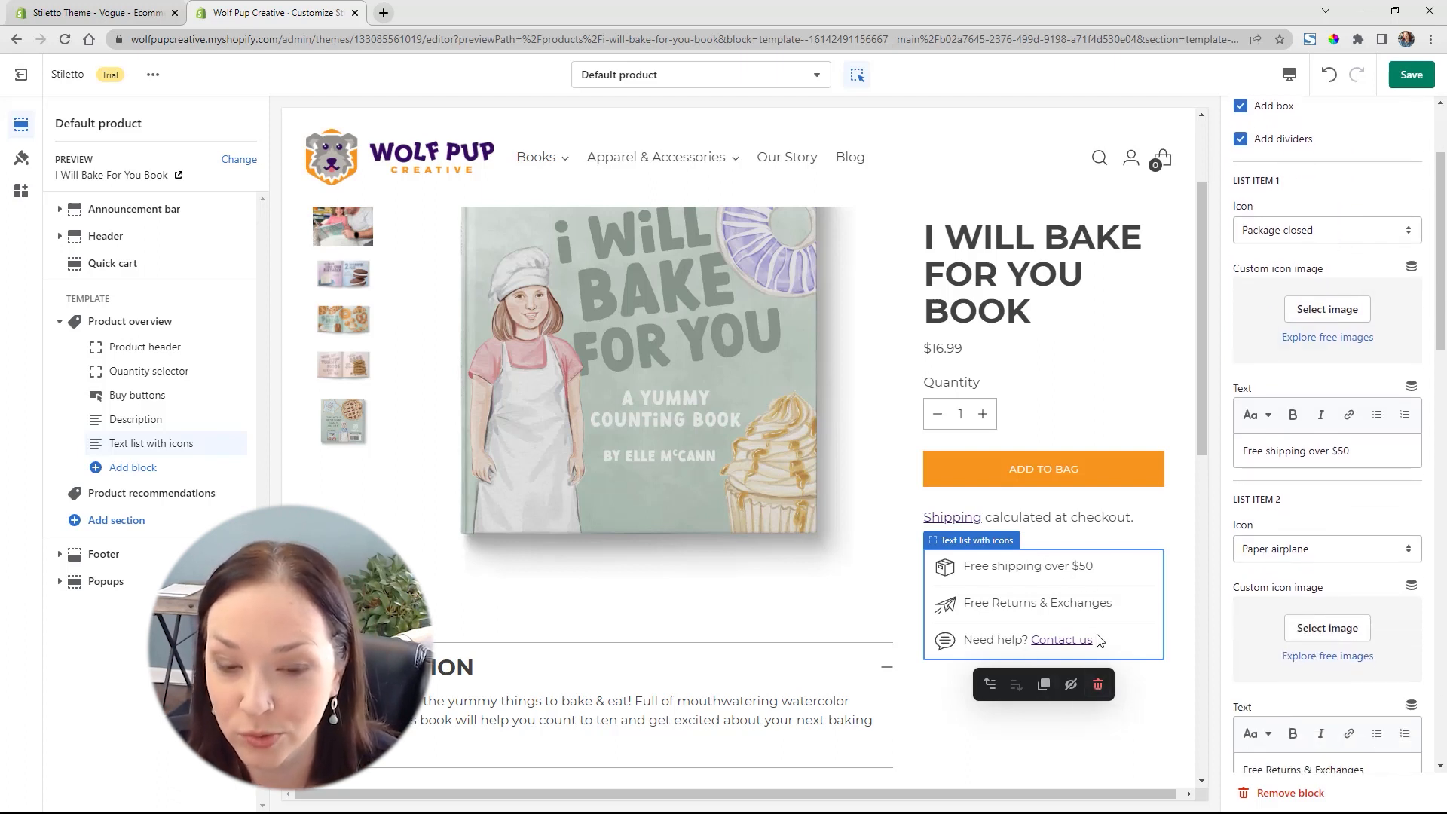
pyautogui.moveTo(1338, 450); pyautogui.dragTo(1353, 450)
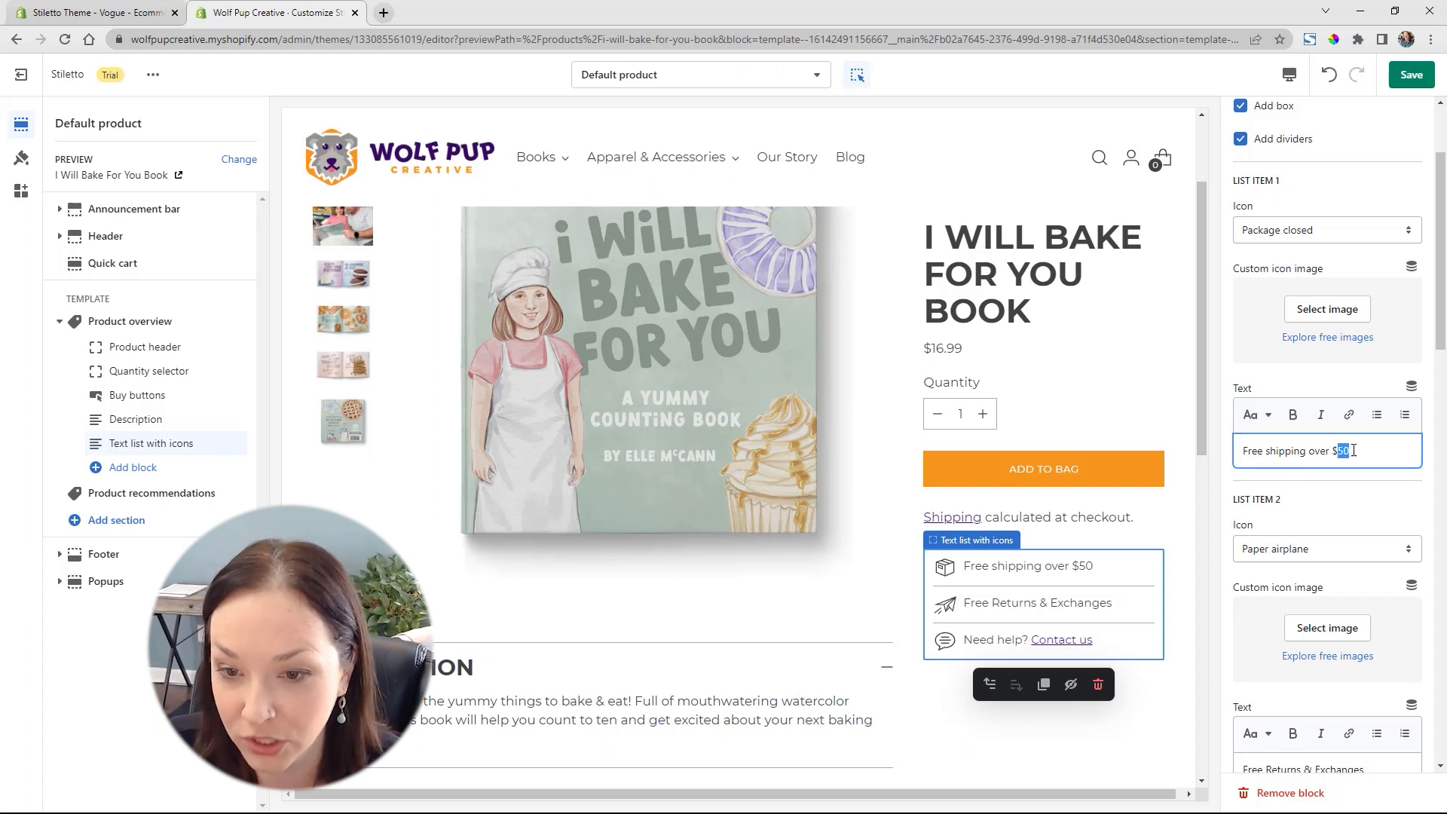
pyautogui.write('75')
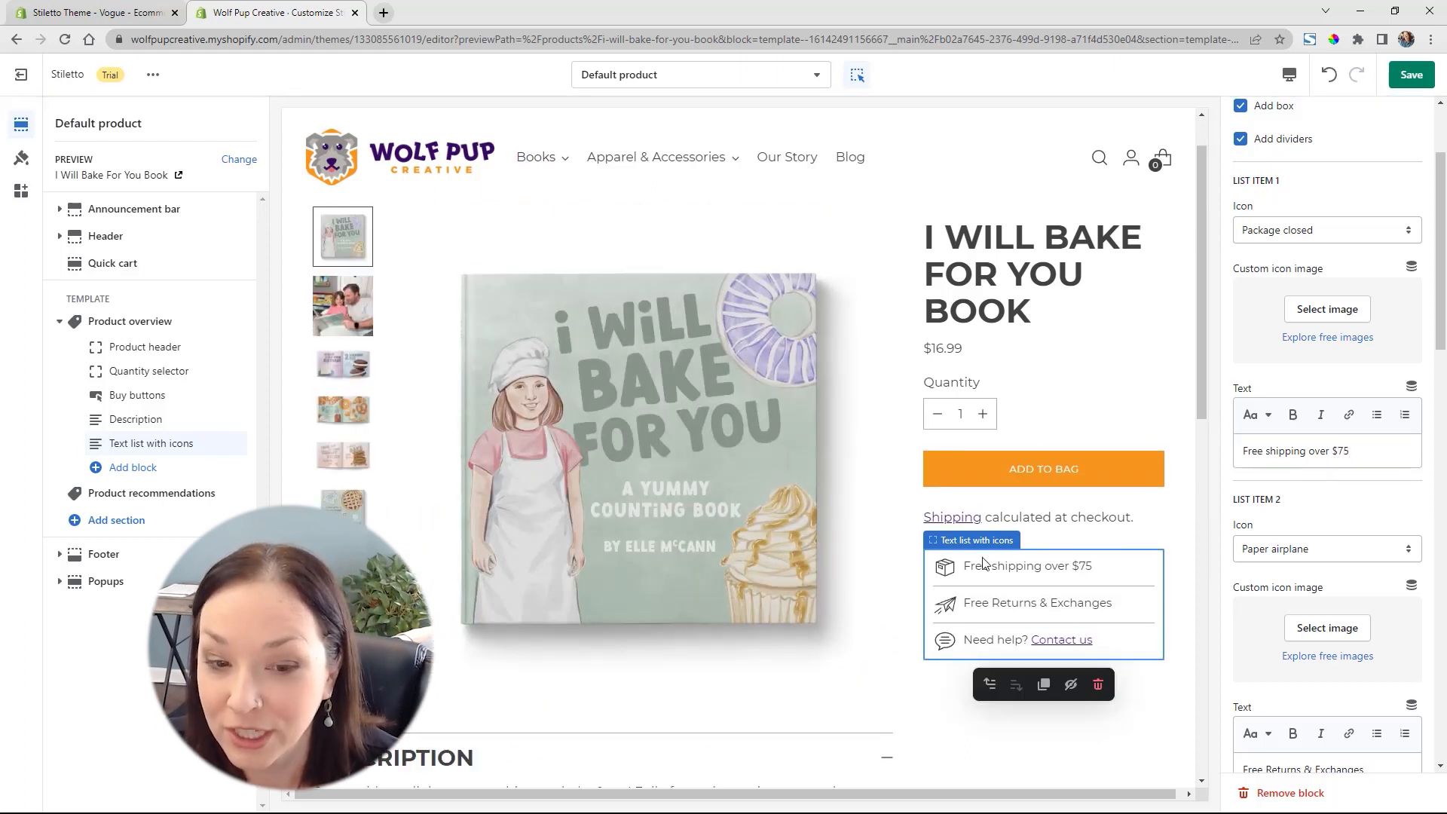
# Set the icon of list item 1 to Moving truck
pyautogui.click(1340, 235)
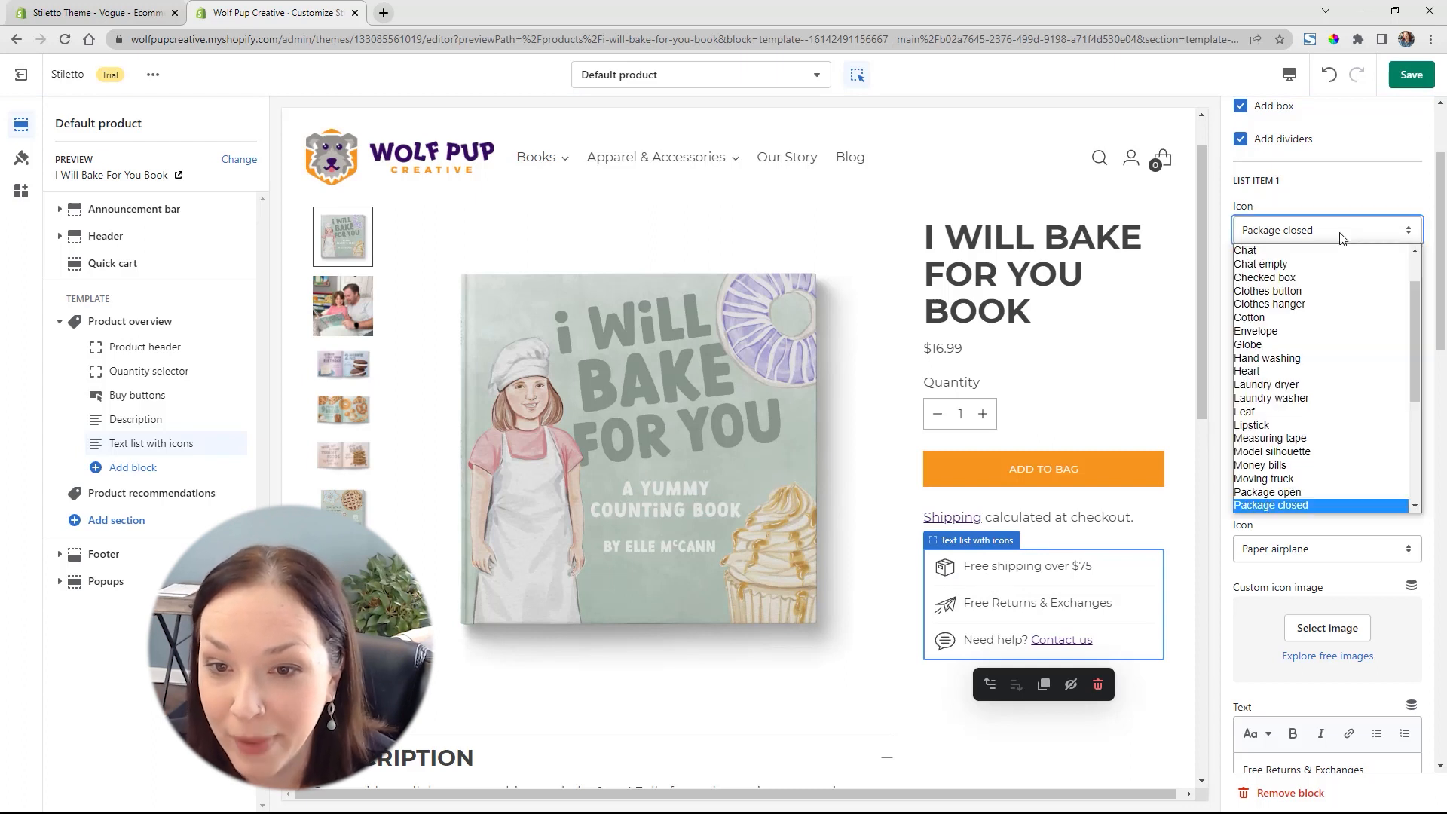
pyautogui.scroll(-2, 1349, 298)
pyautogui.scroll(-1, 1350, 298)
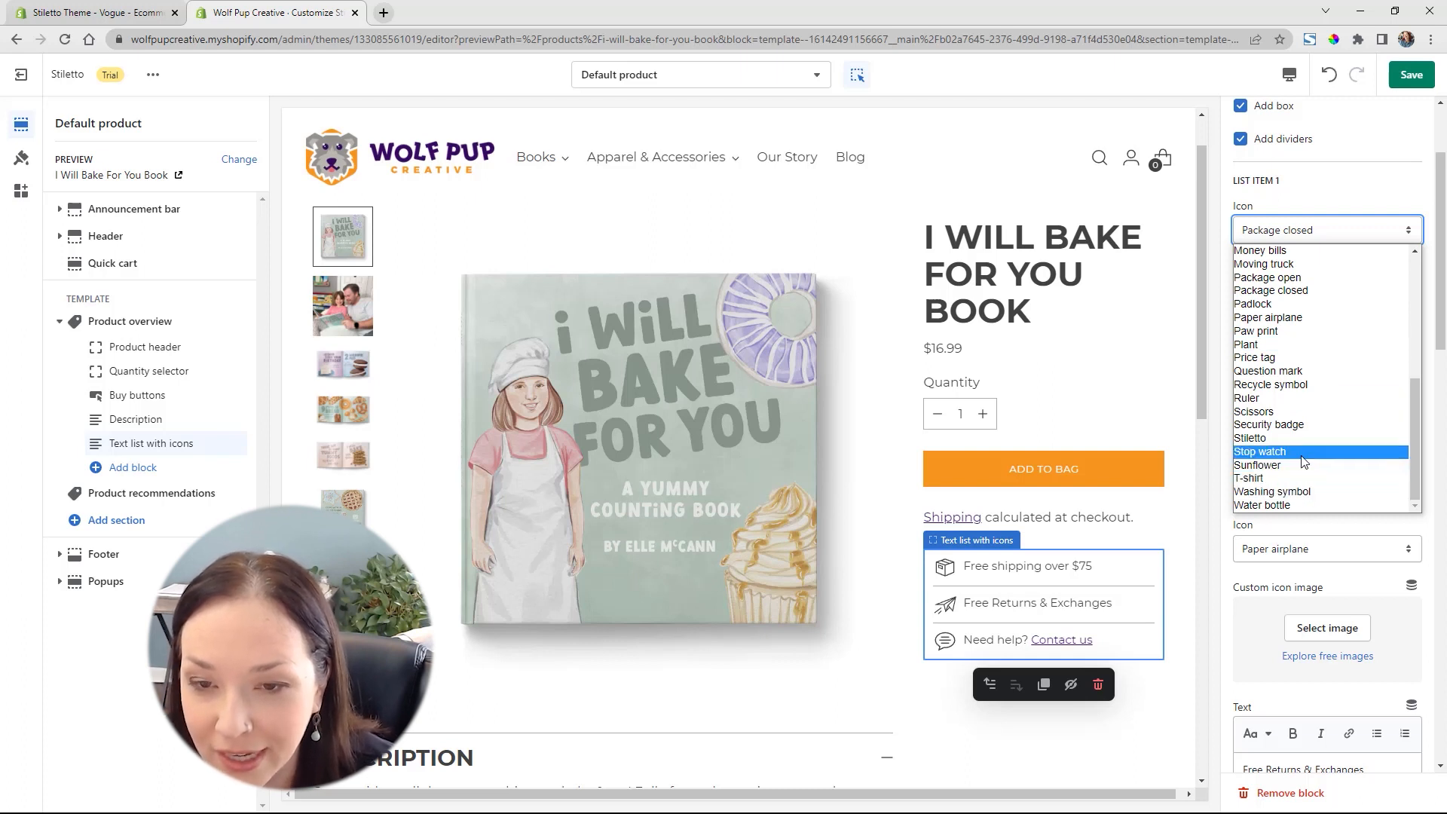
pyautogui.click(1296, 265)
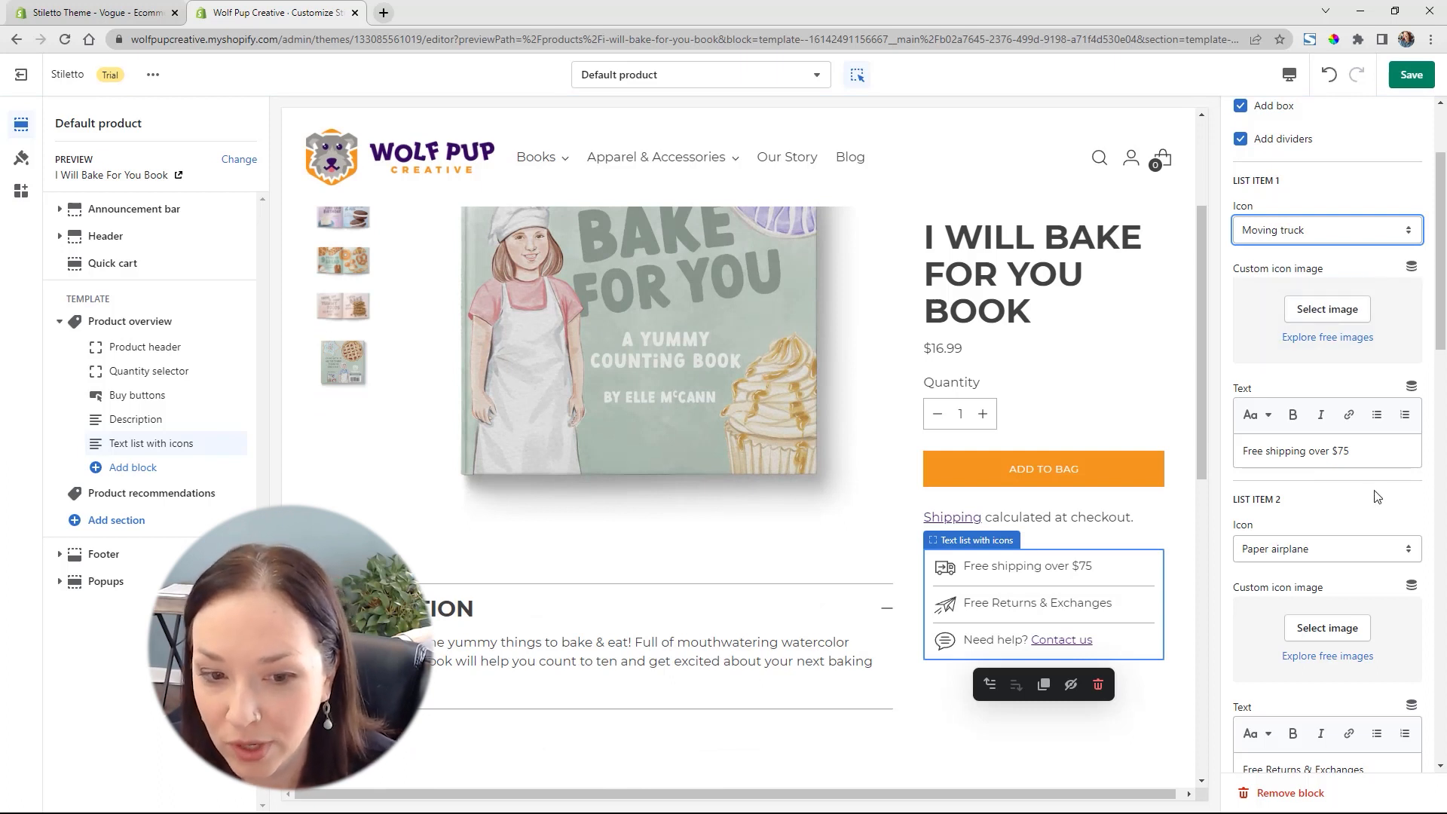
# Review the icon, custom icon image and text options of list item 2, and check the block on the product page
pyautogui.scroll(-2, 1377, 500)
pyautogui.scroll(-2, 1377, 500)
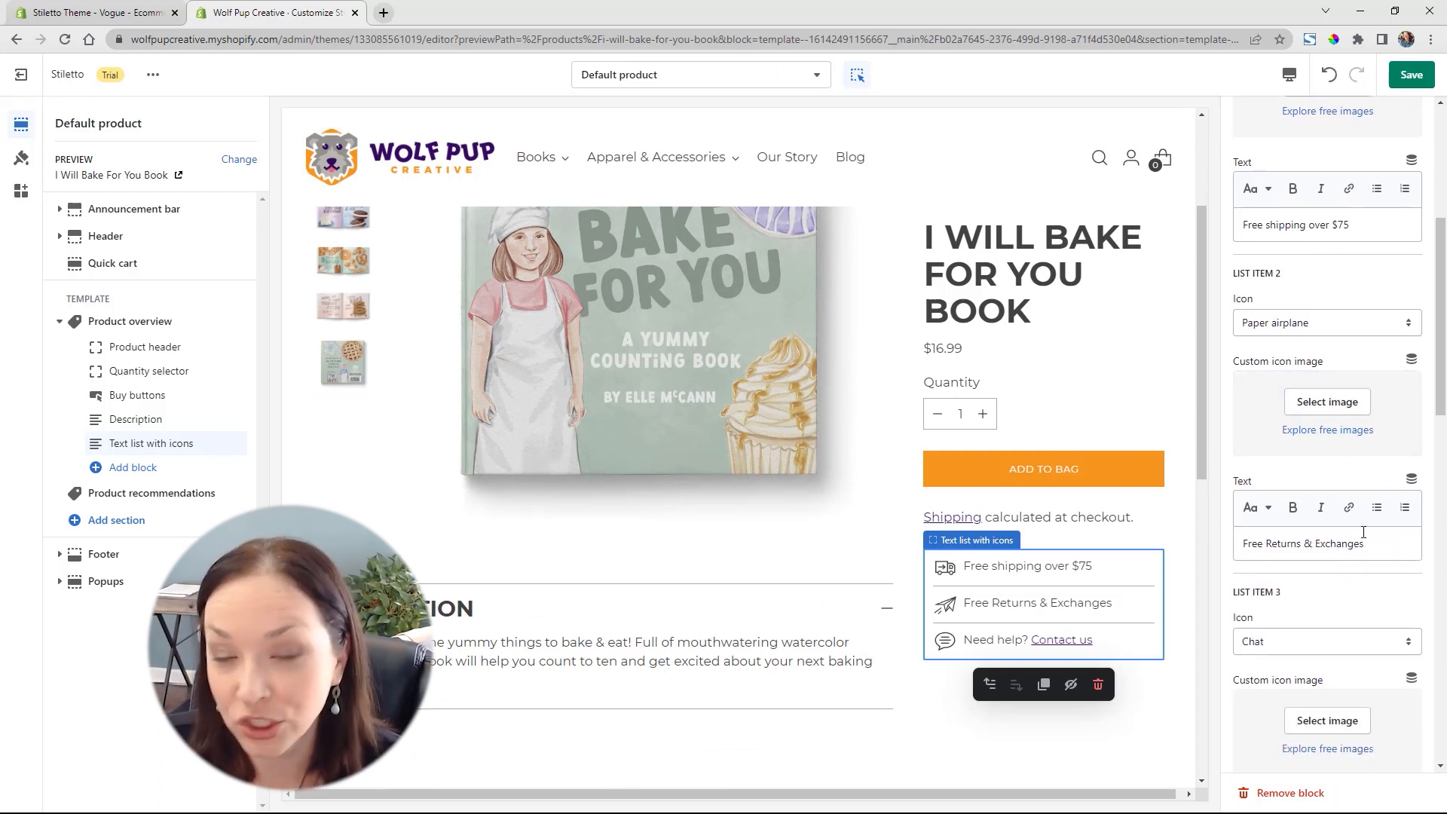
pyautogui.click(1279, 322)
pyautogui.click(1309, 325)
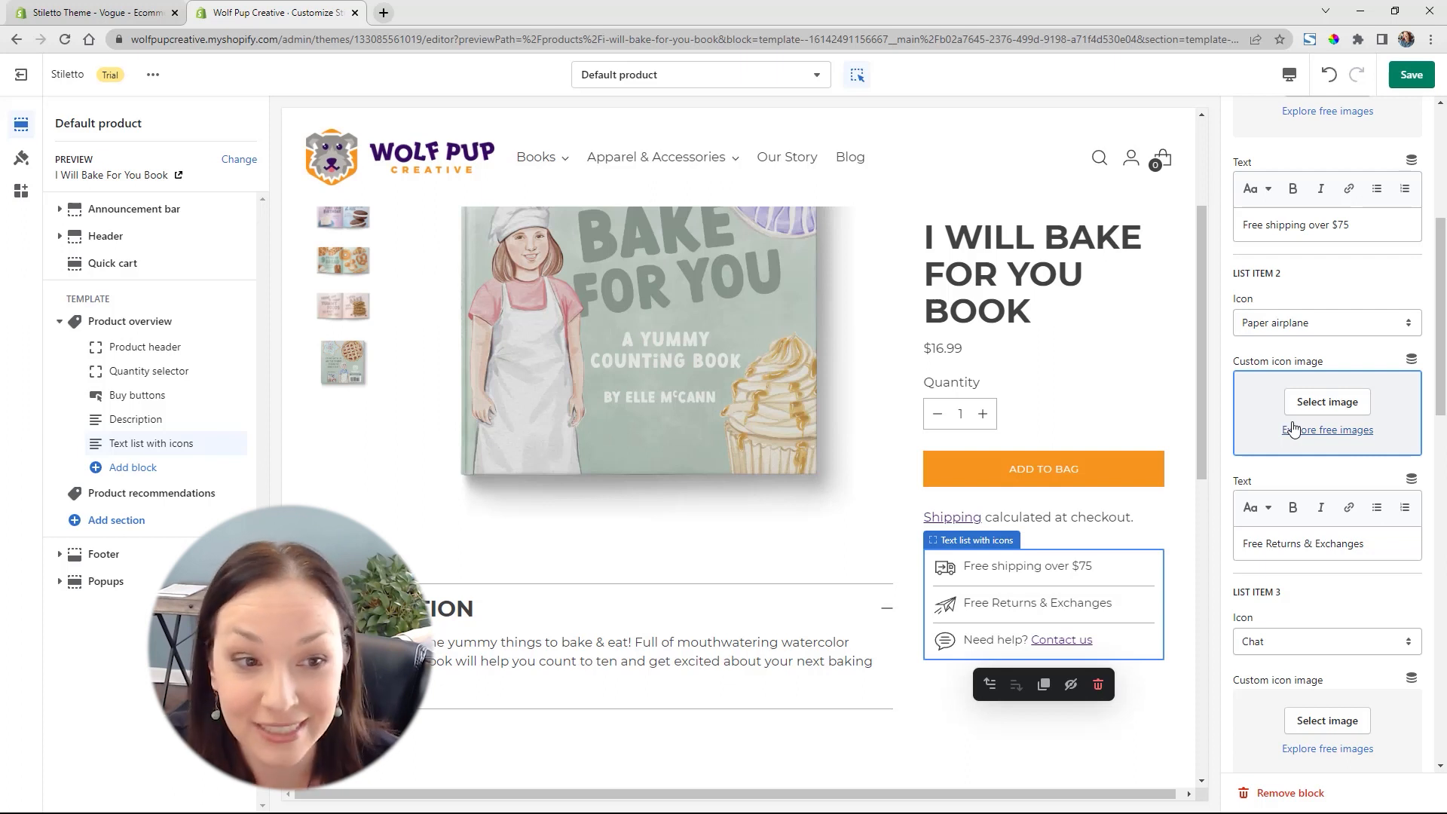
pyautogui.scroll(2, 857, 481)
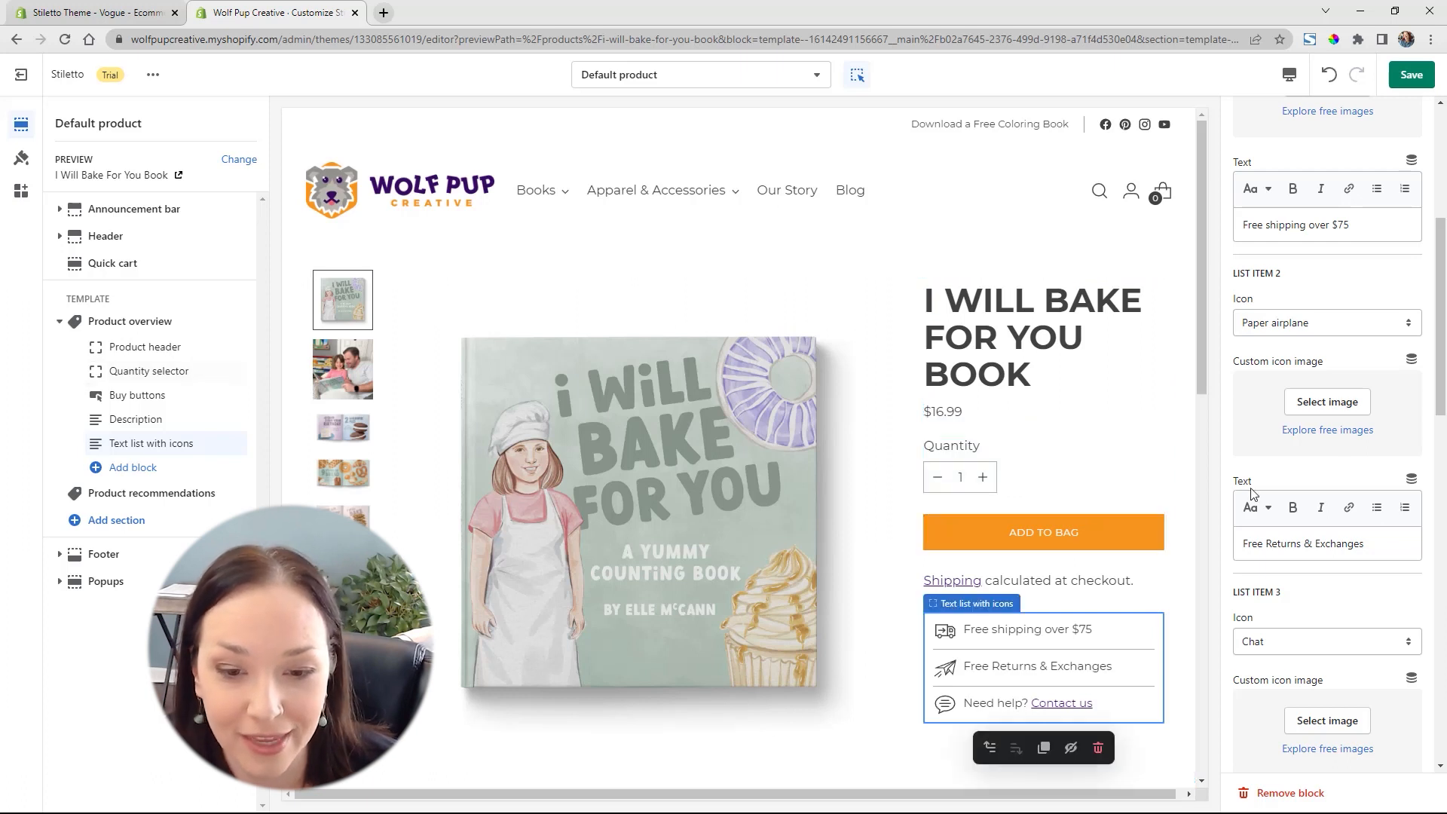
pyautogui.scroll(-1, 1123, 592)
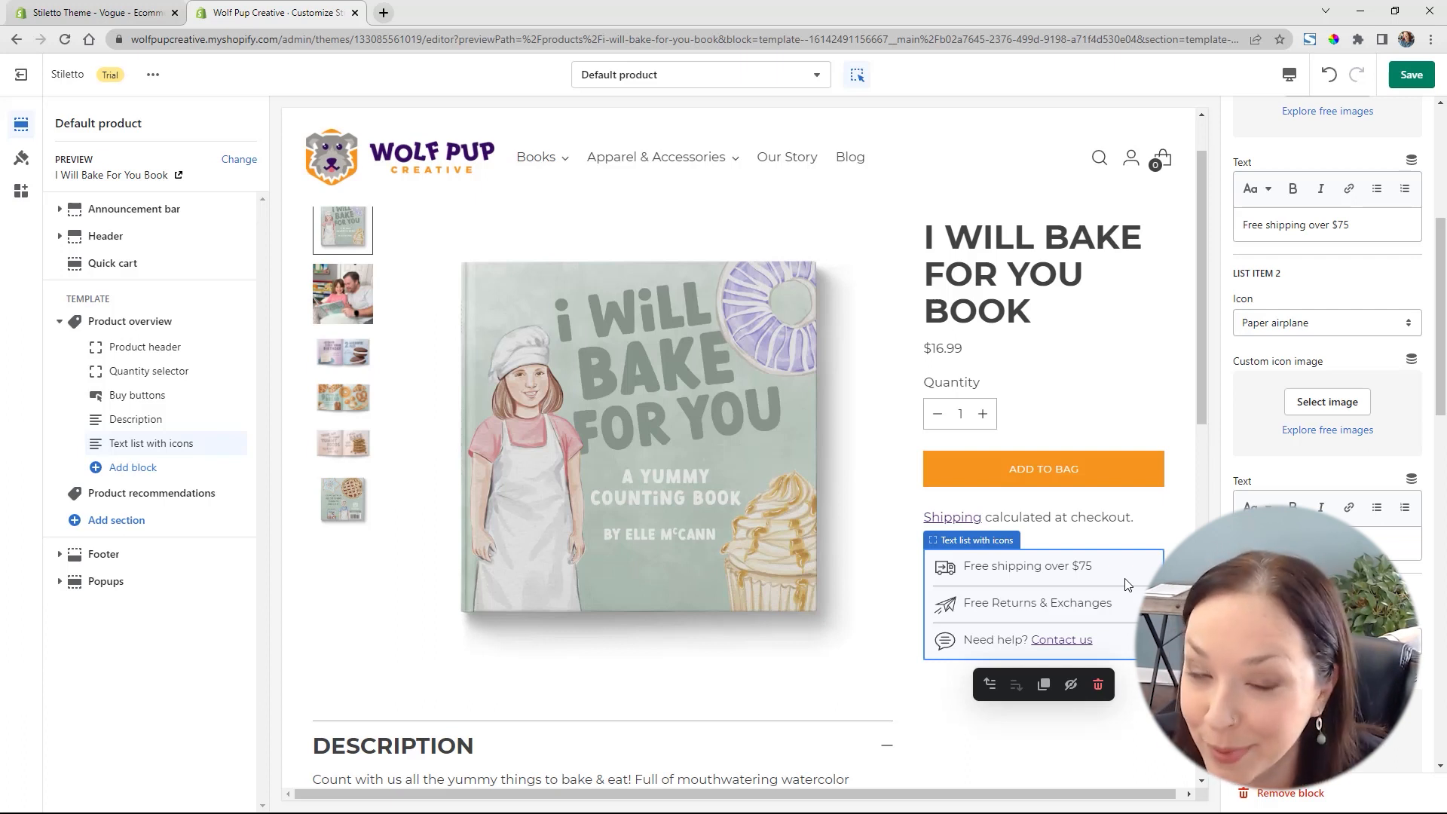
# Add a Stock level indicator block to the Product overview and place it between the Product header and the Quantity selector
pyautogui.click(130, 468)
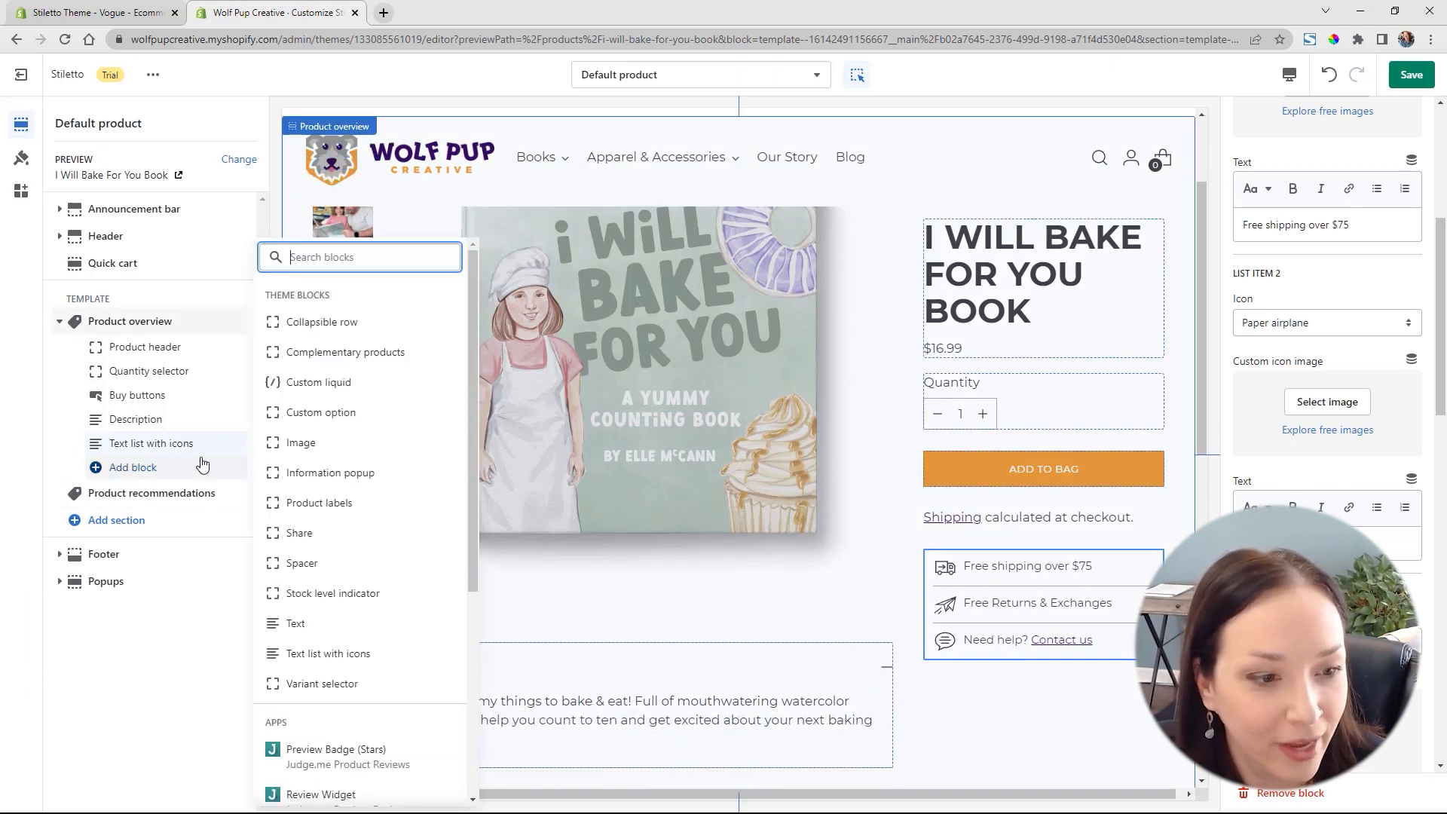
pyautogui.click(305, 594)
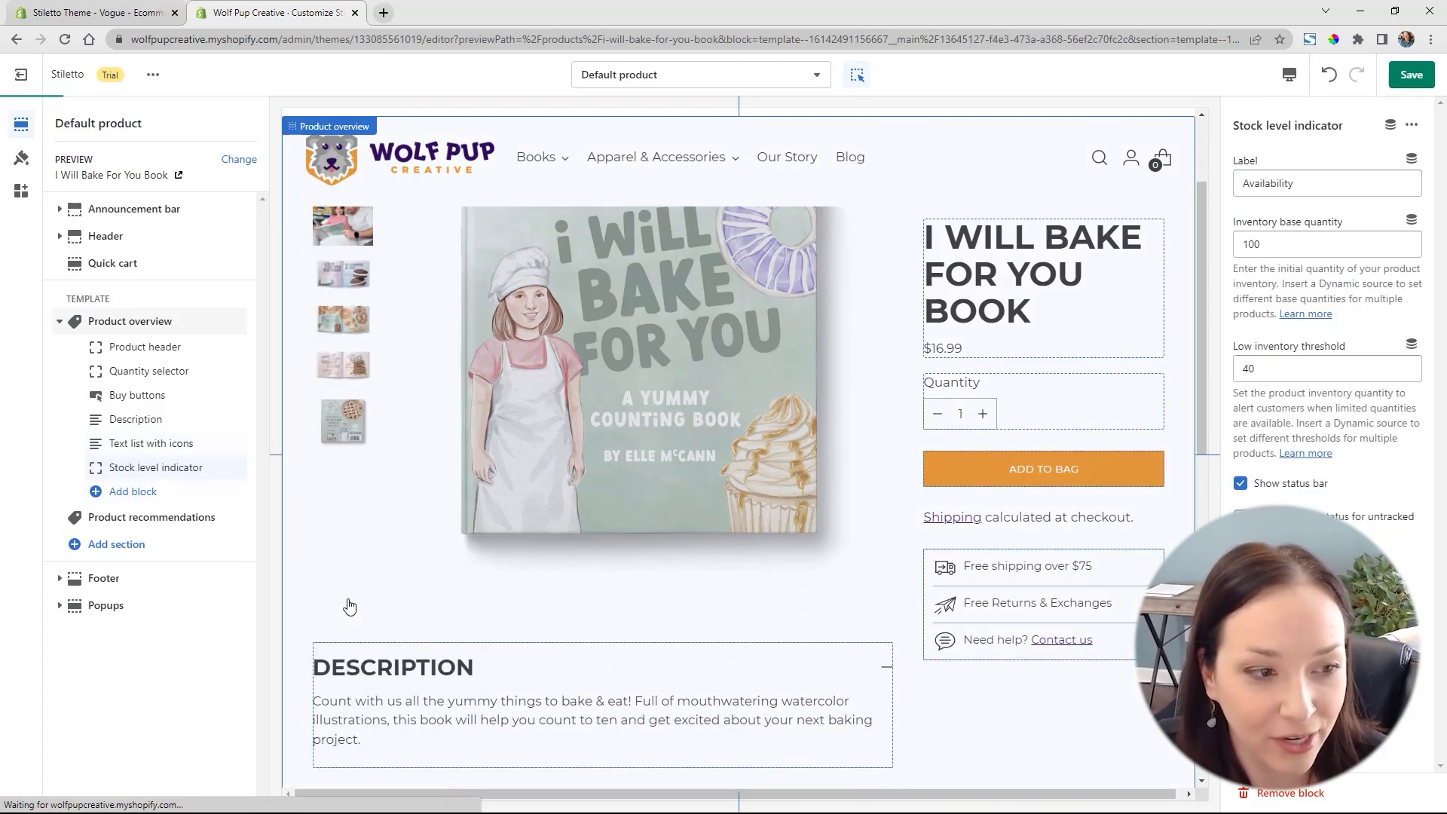
pyautogui.moveTo(194, 474); pyautogui.dragTo(208, 371)
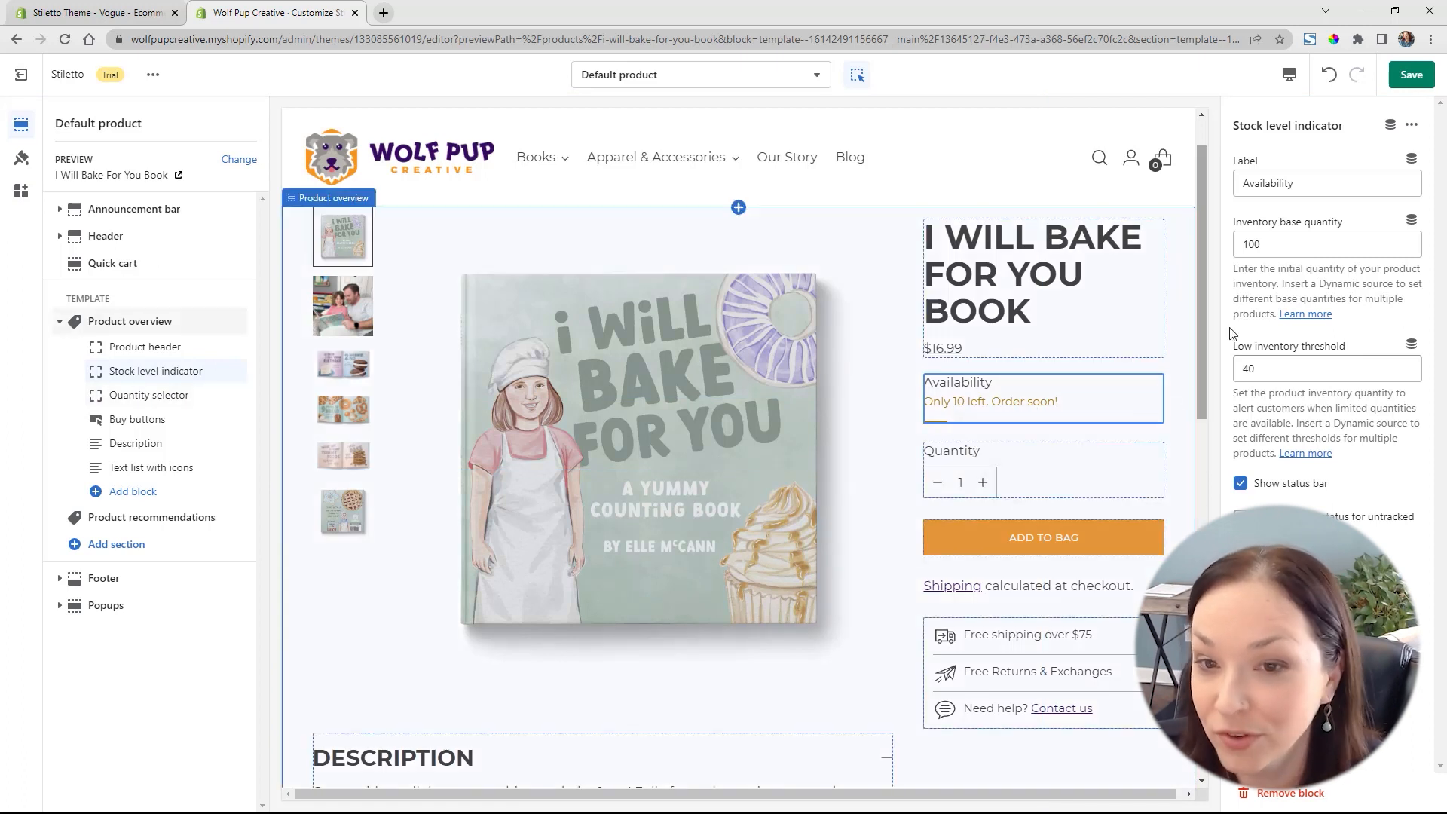
pyautogui.click(1313, 184)
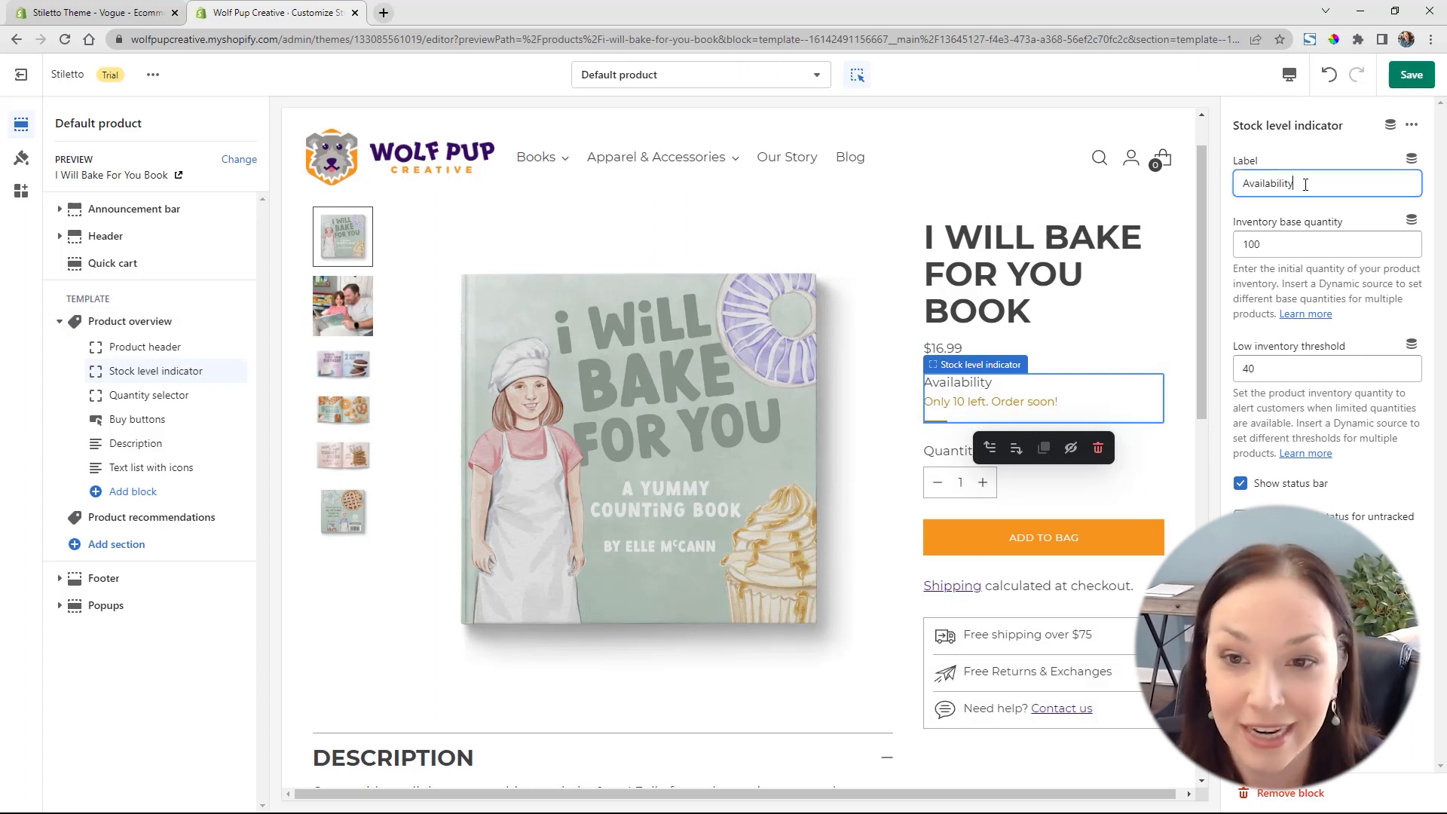
pyautogui.click(1328, 210)
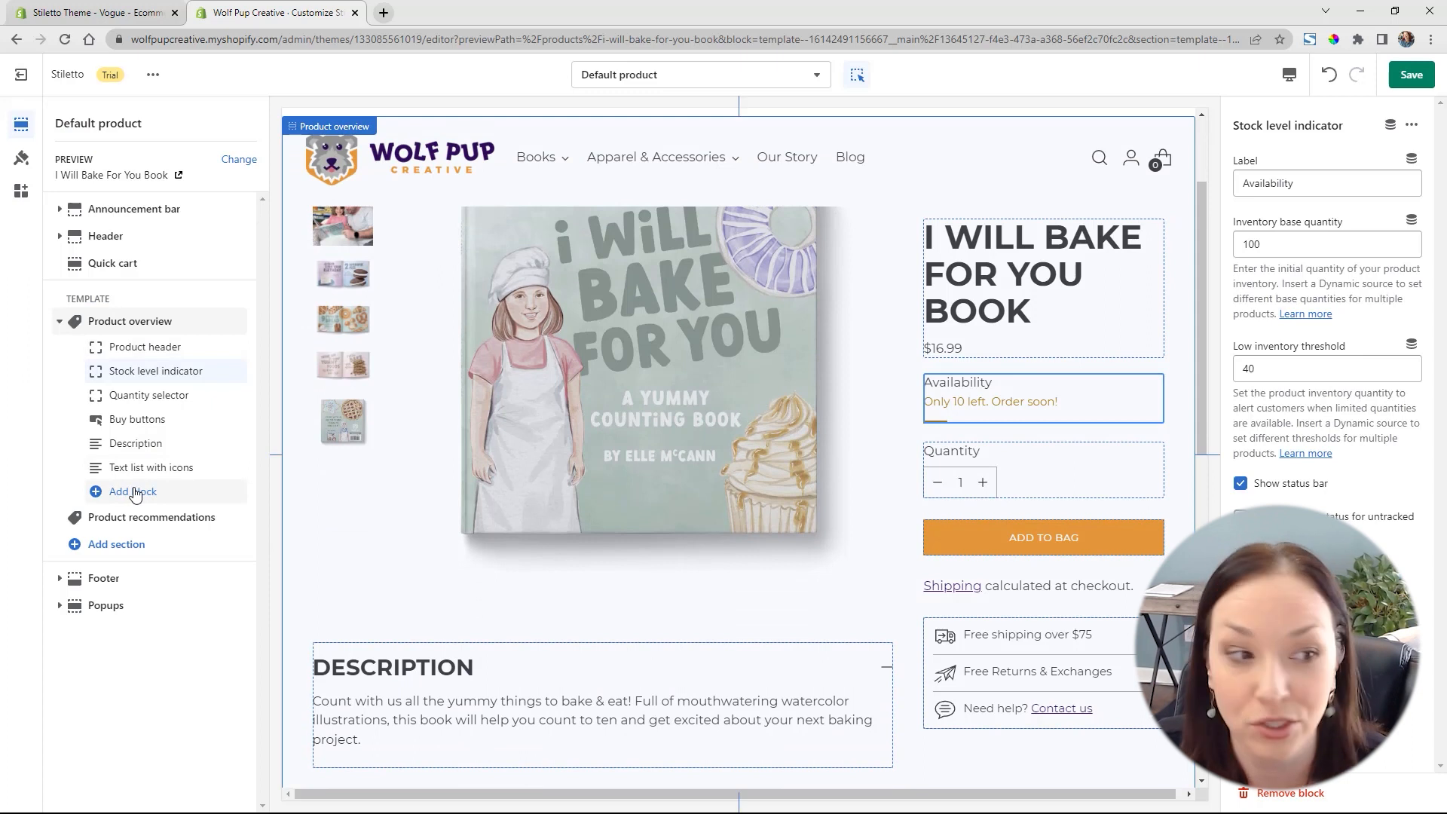
# Add a Countdown bar section to the template and move it above the Product overview
pyautogui.click(114, 547)
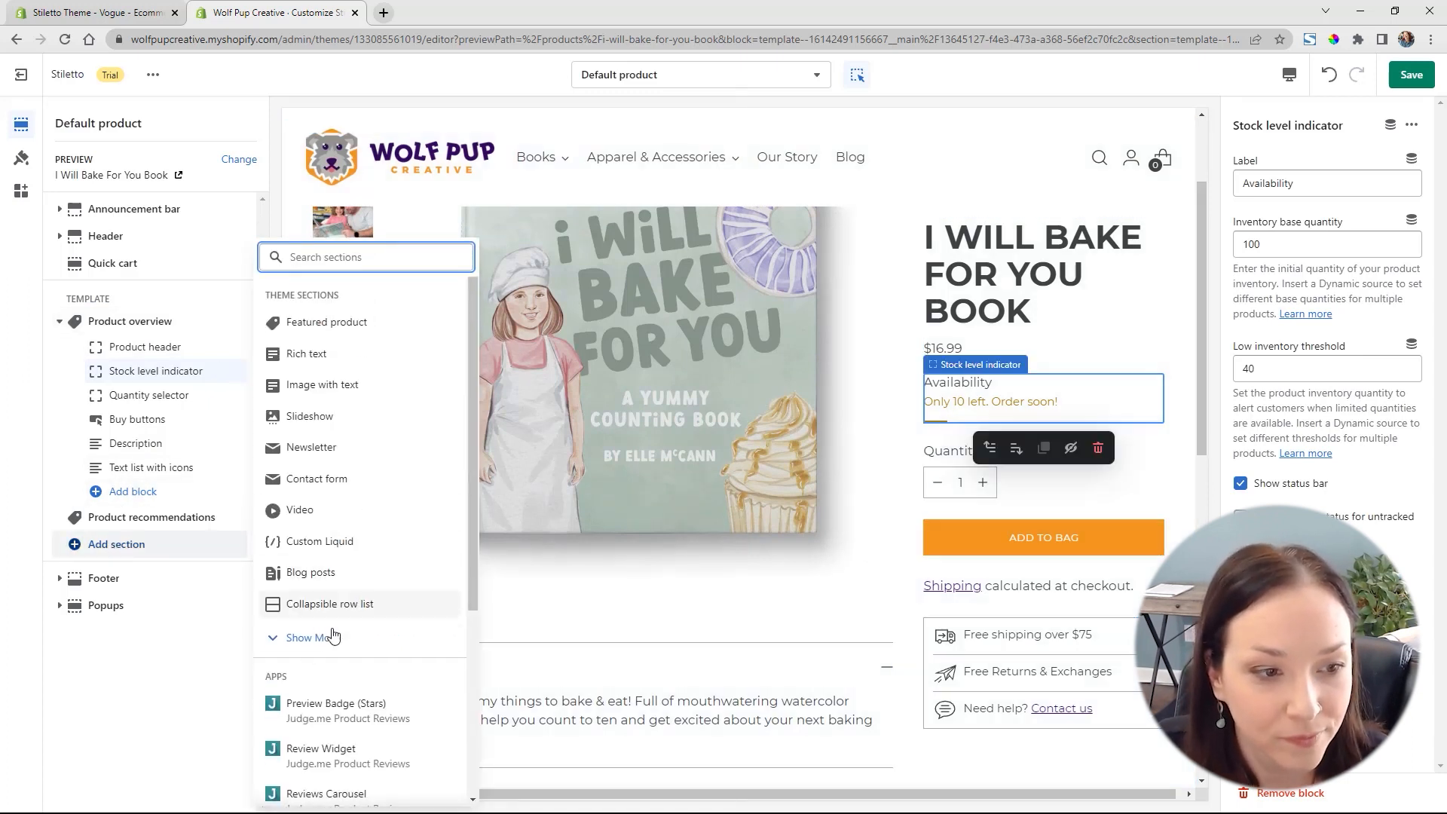
pyautogui.click(332, 637)
pyautogui.scroll(-1, 375, 533)
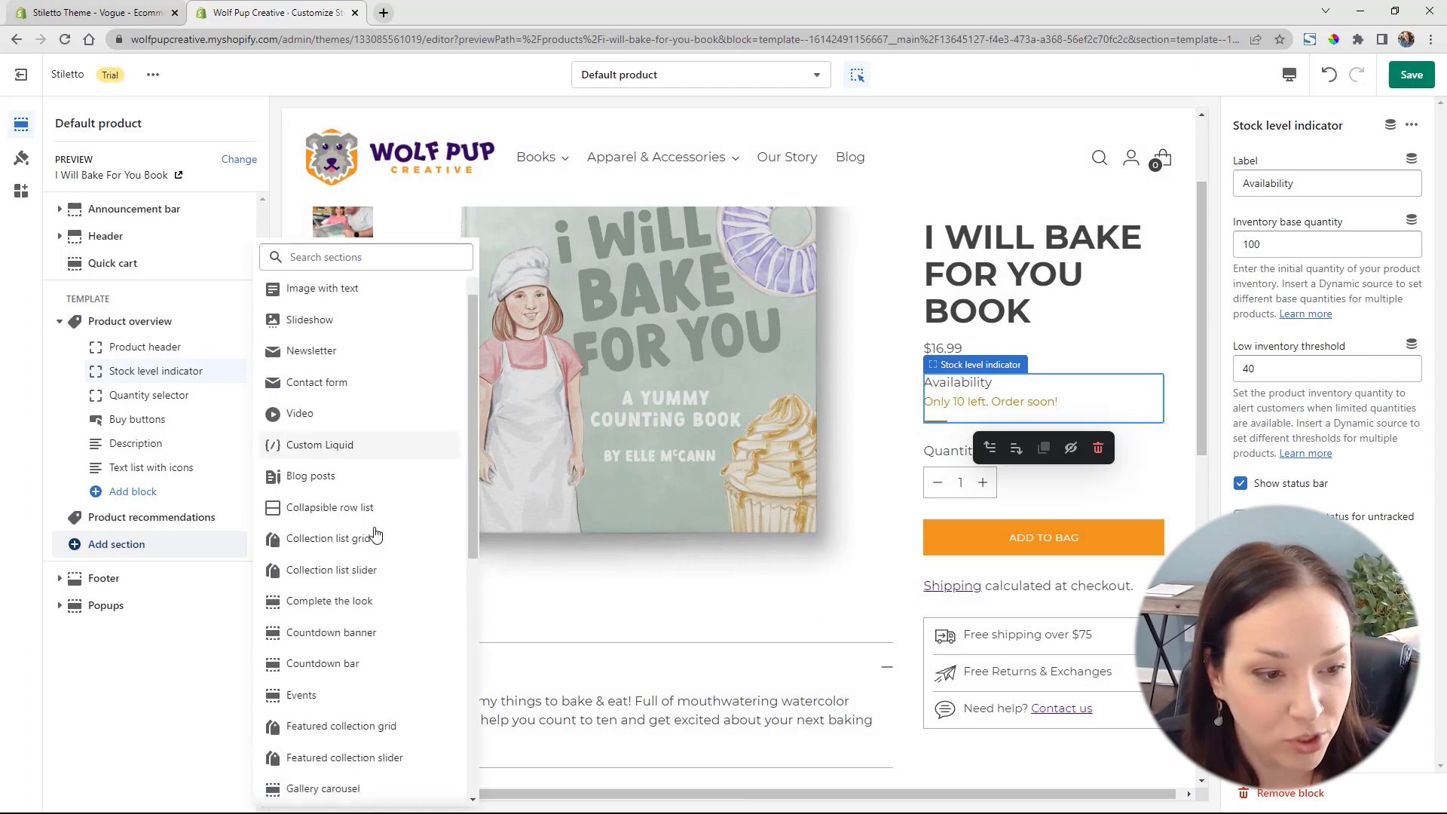
pyautogui.scroll(-2, 376, 533)
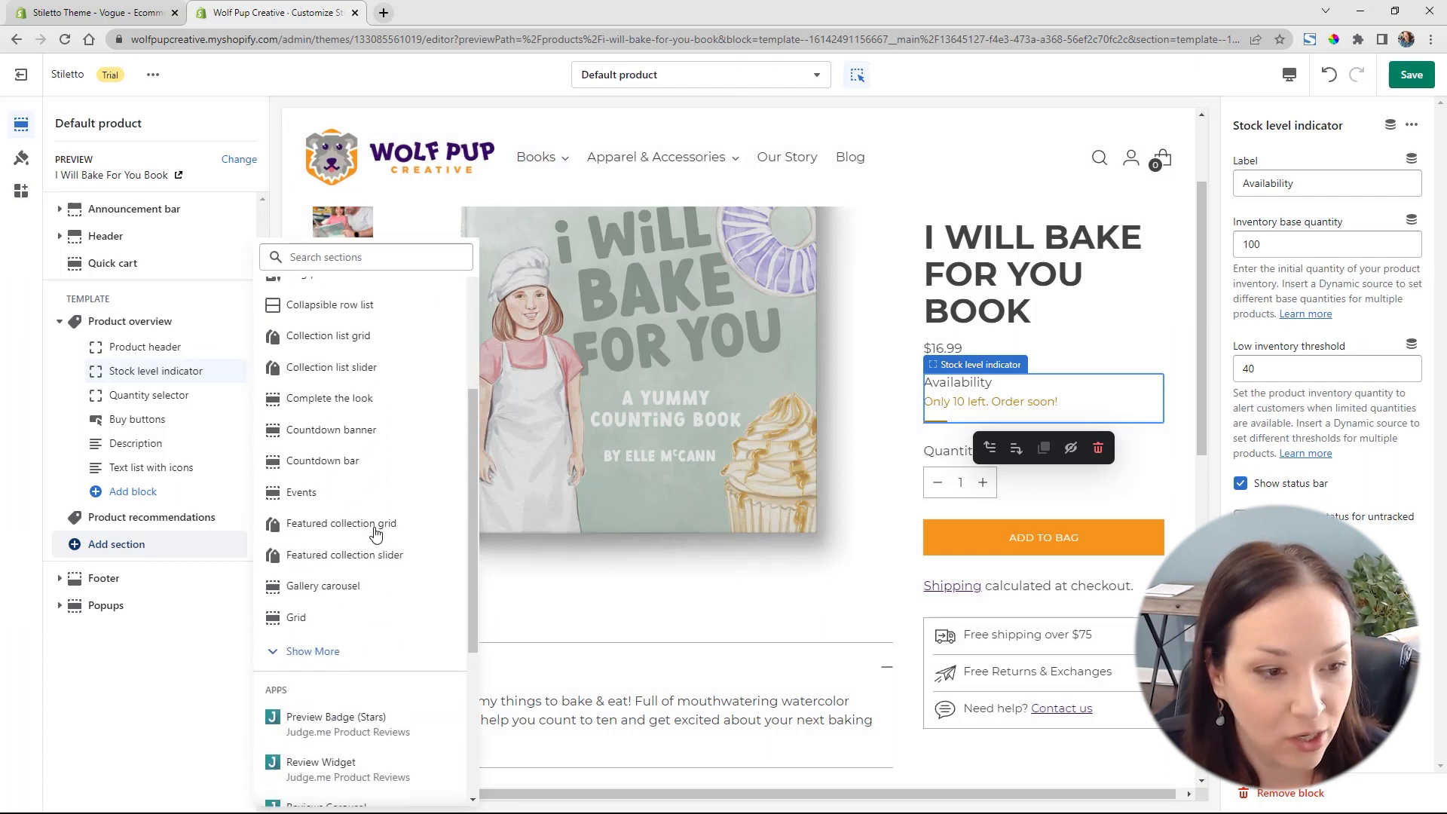
pyautogui.click(333, 462)
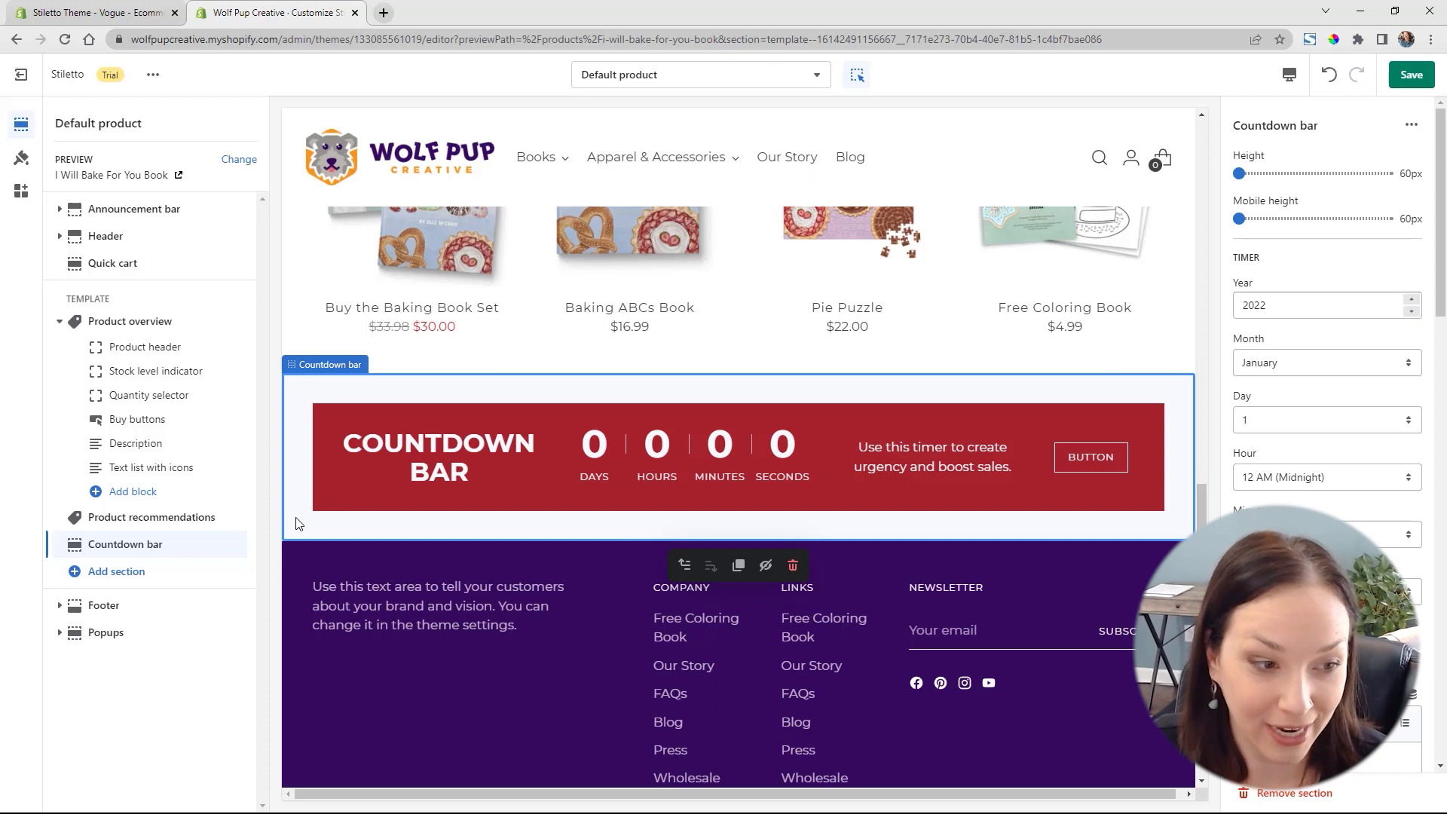
pyautogui.moveTo(230, 543); pyautogui.dragTo(189, 323)
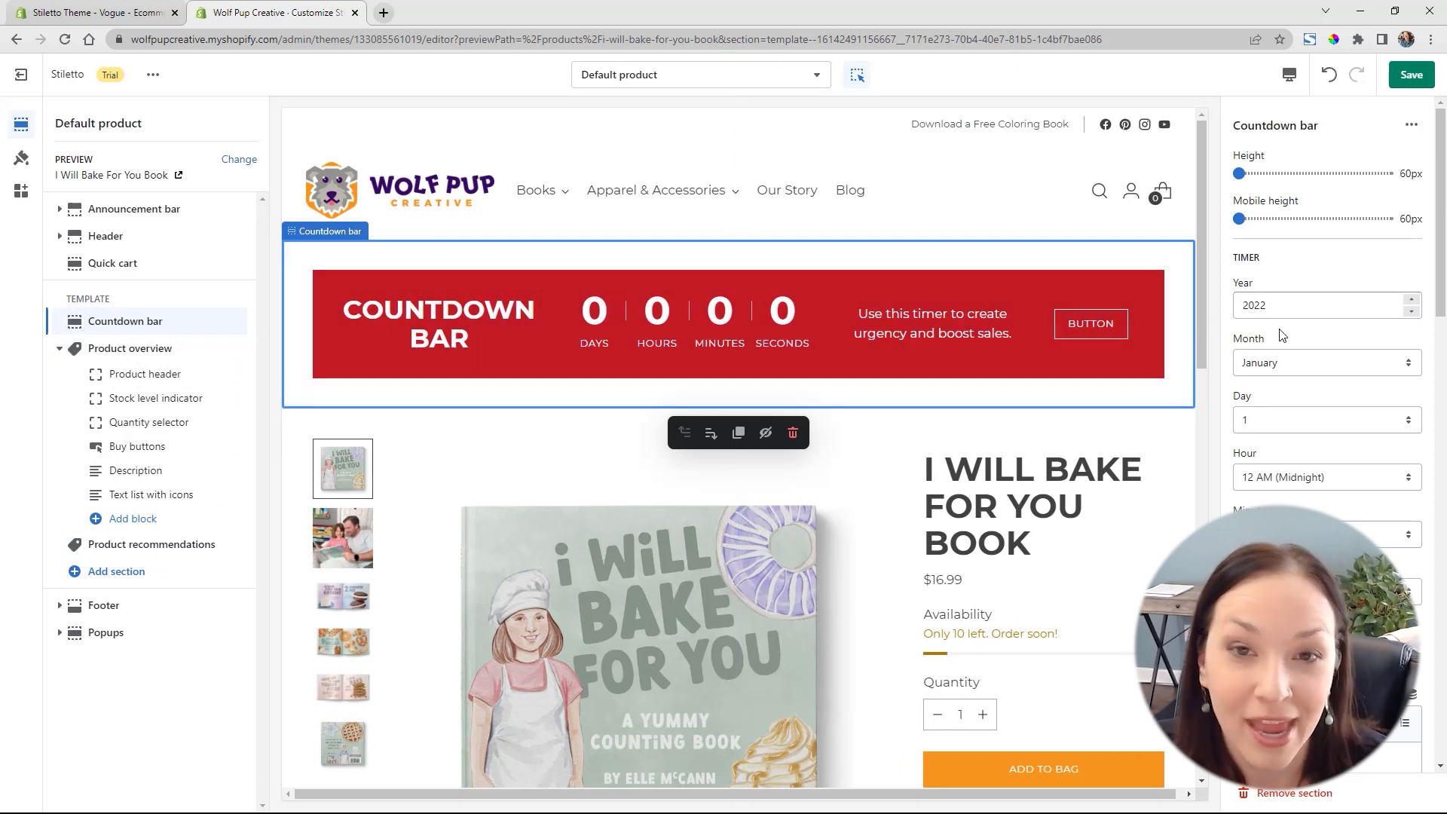
# Set the countdown bar's timer year to 2023 and its month to April
pyautogui.moveTo(1271, 305); pyautogui.dragTo(1262, 305)
pyautogui.write('3')
pyautogui.click(1285, 364)
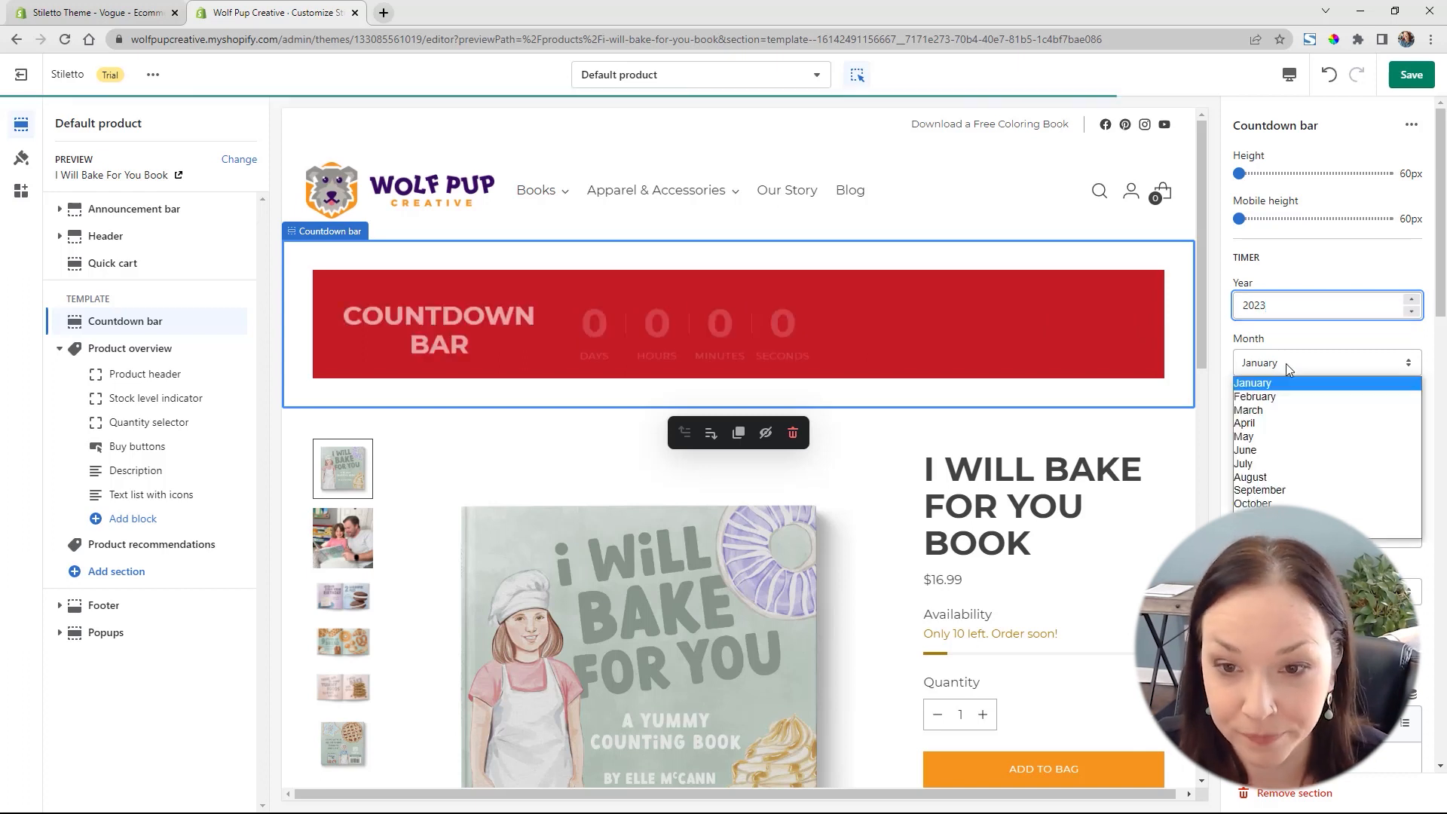
pyautogui.click(1277, 417)
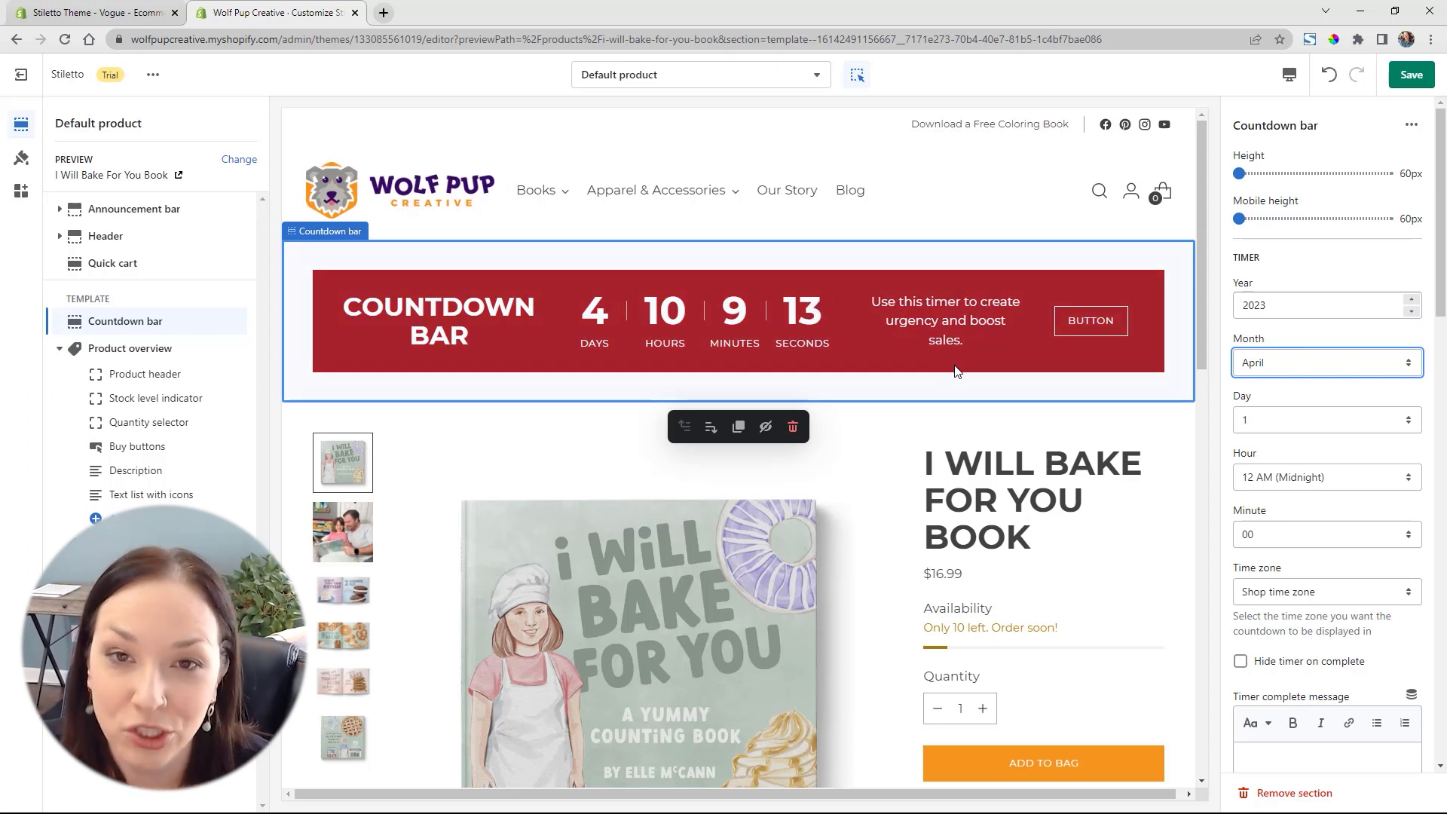
# Clear the countdown bar's button link and button label, and save the template
pyautogui.scroll(-3, 1326, 542)
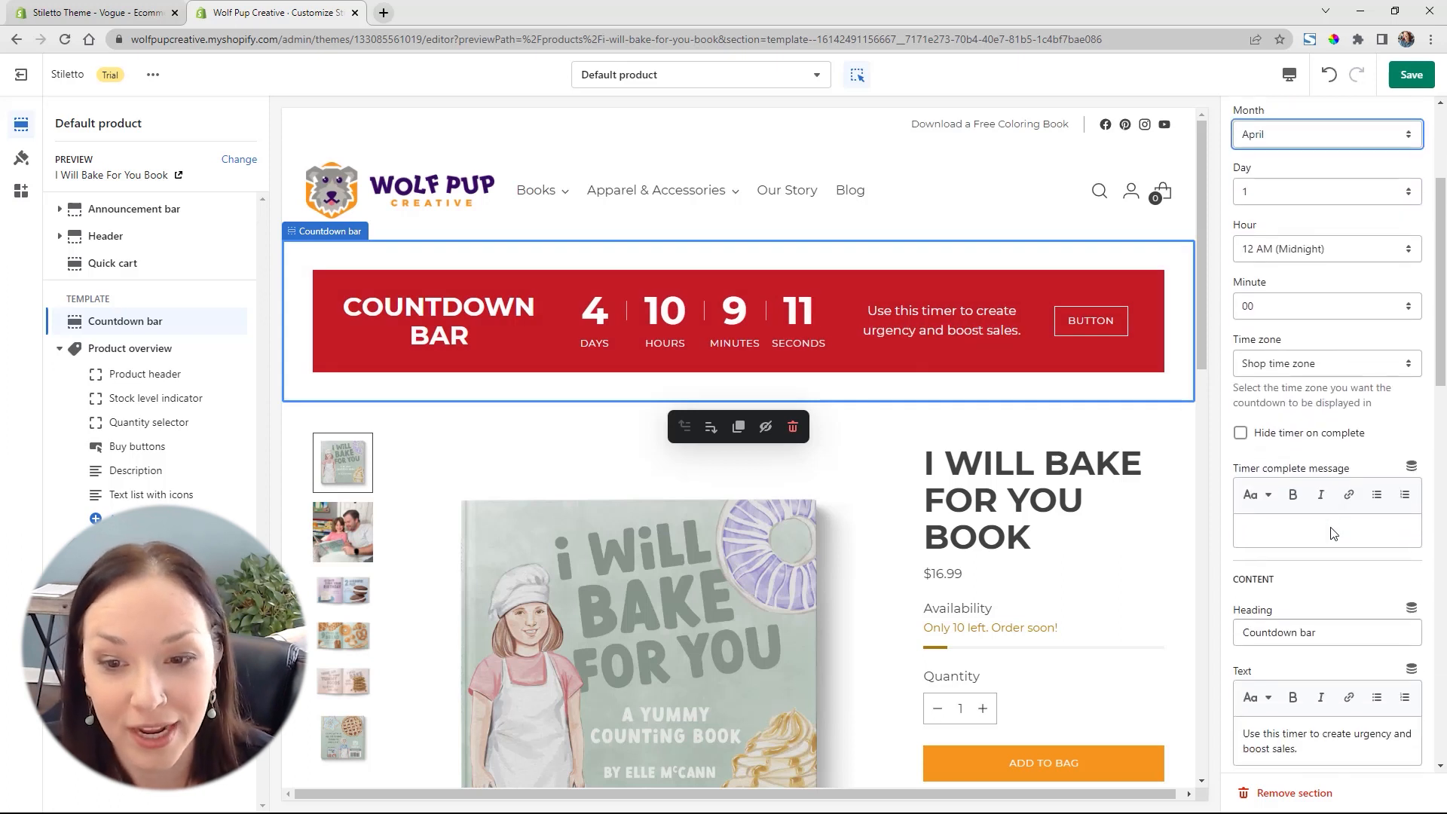
pyautogui.scroll(-3, 1332, 532)
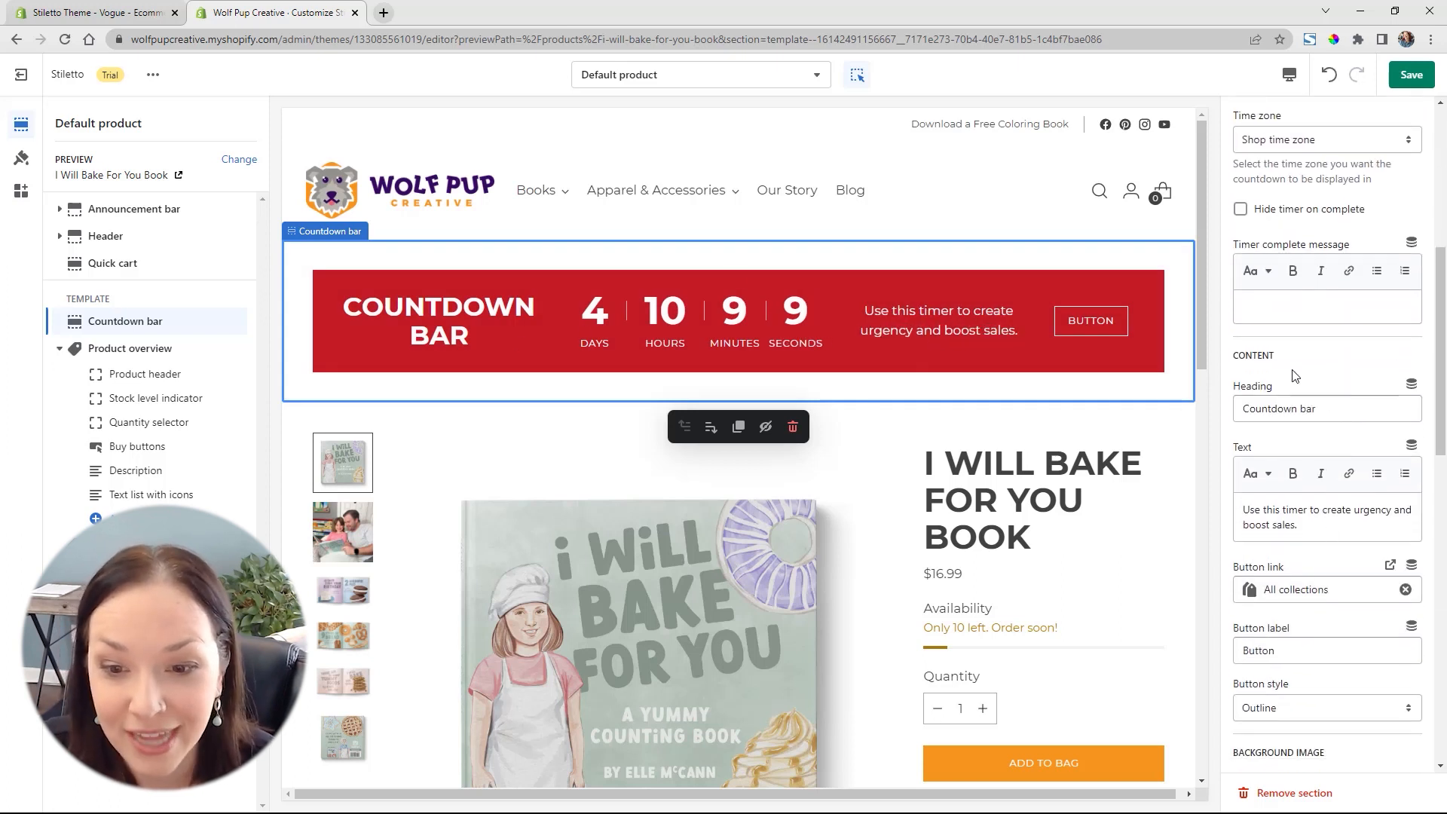
pyautogui.scroll(-1, 1304, 391)
pyautogui.scroll(-1, 1346, 479)
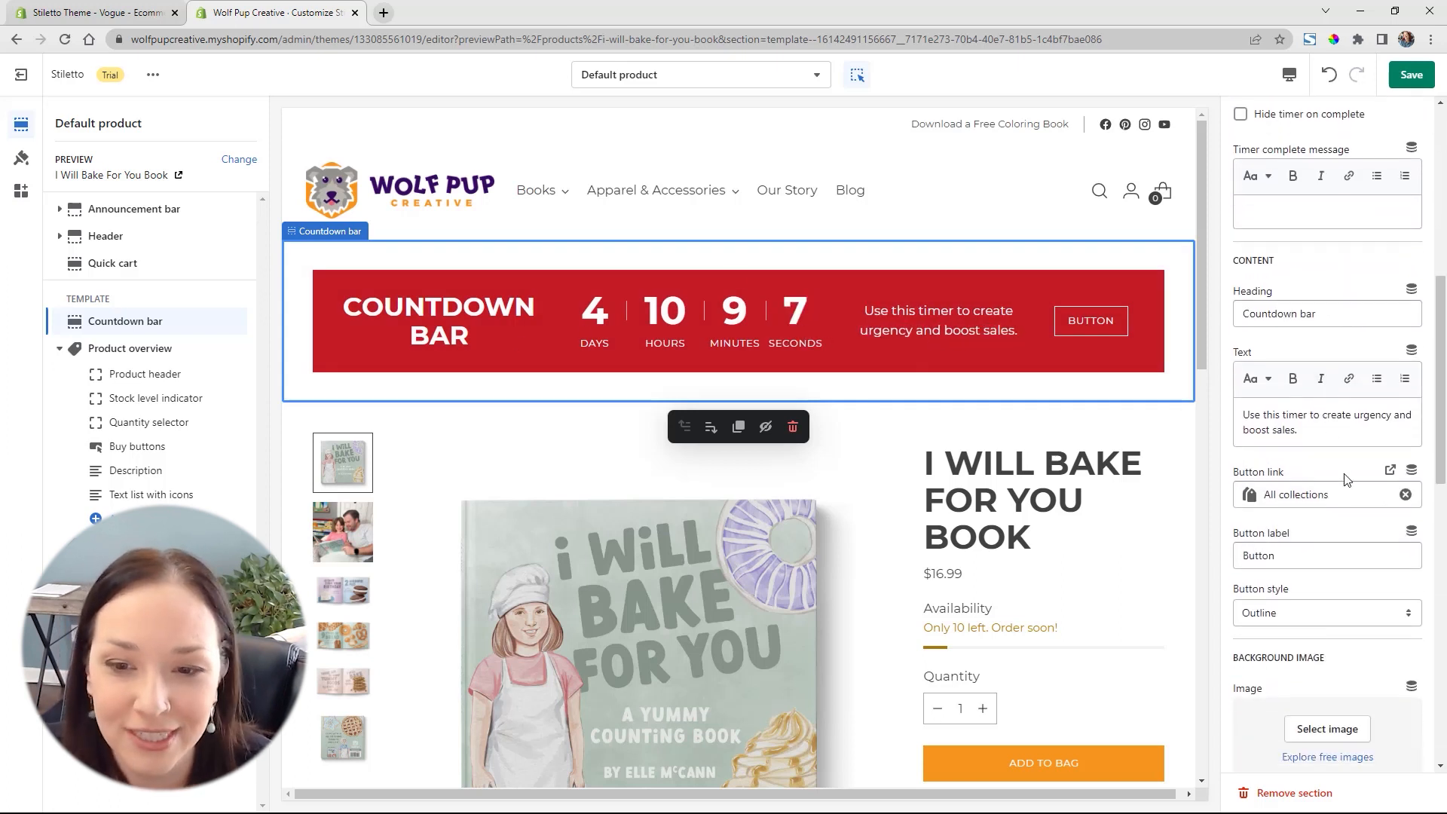
pyautogui.scroll(-2, 1346, 479)
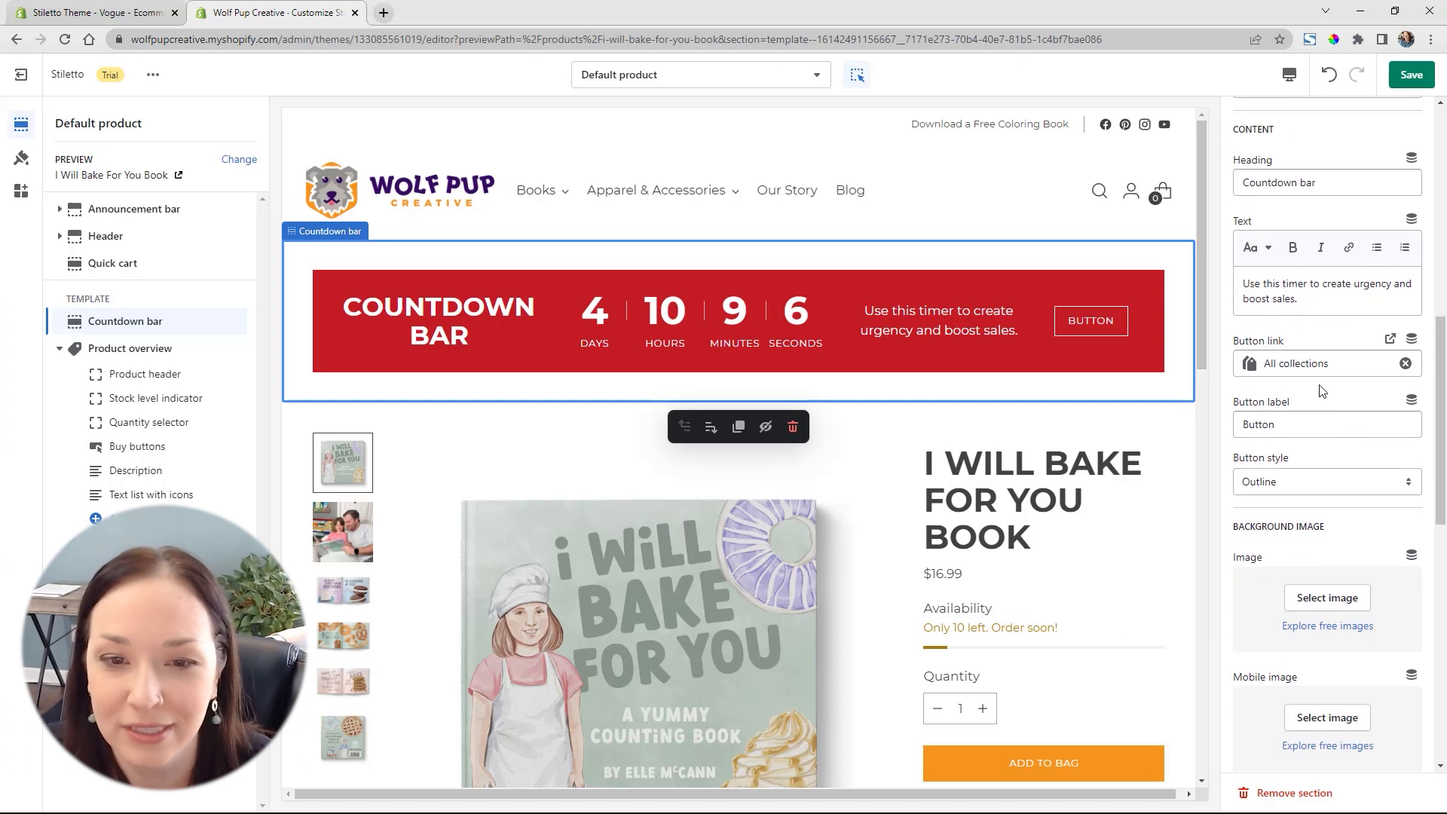
pyautogui.click(1408, 366)
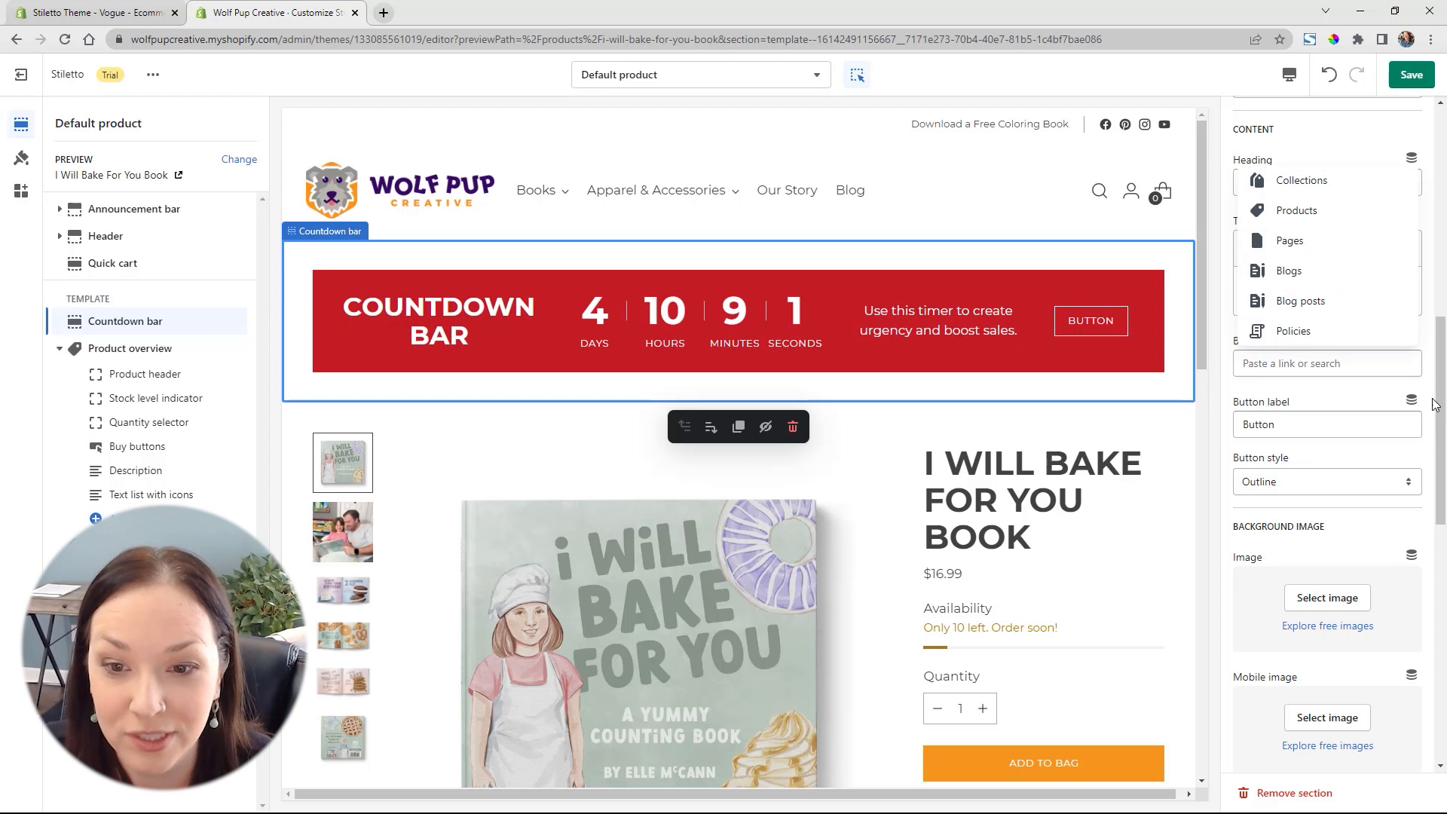
pyautogui.click(1358, 426)
pyautogui.doubleClick(1358, 427)
pyautogui.press('BackSpace')
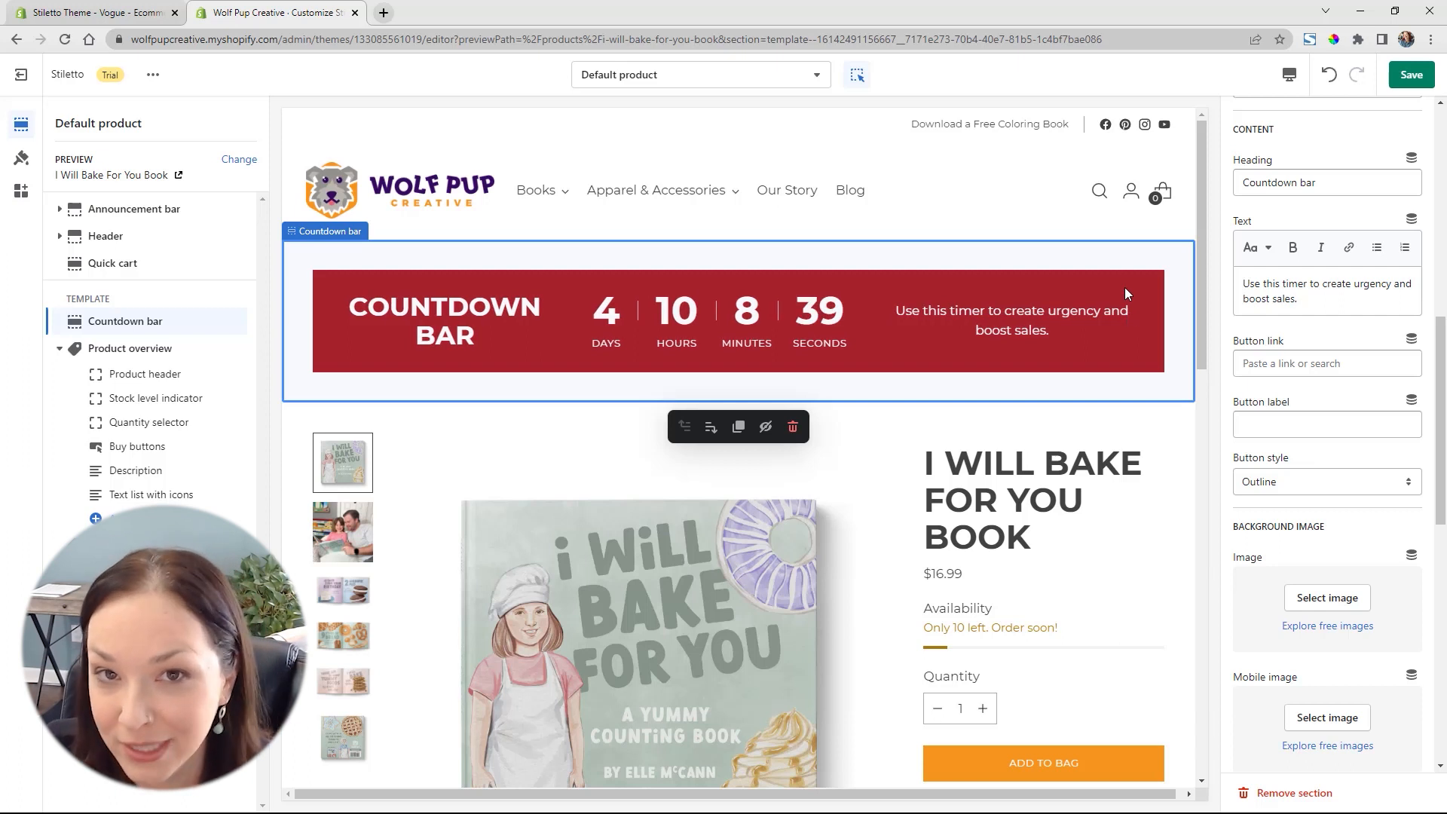
pyautogui.click(1411, 75)
# Set the countdown bar's background color to the store's purple, #360A60, from the currently used colors
pyautogui.scroll(7, 1375, 201)
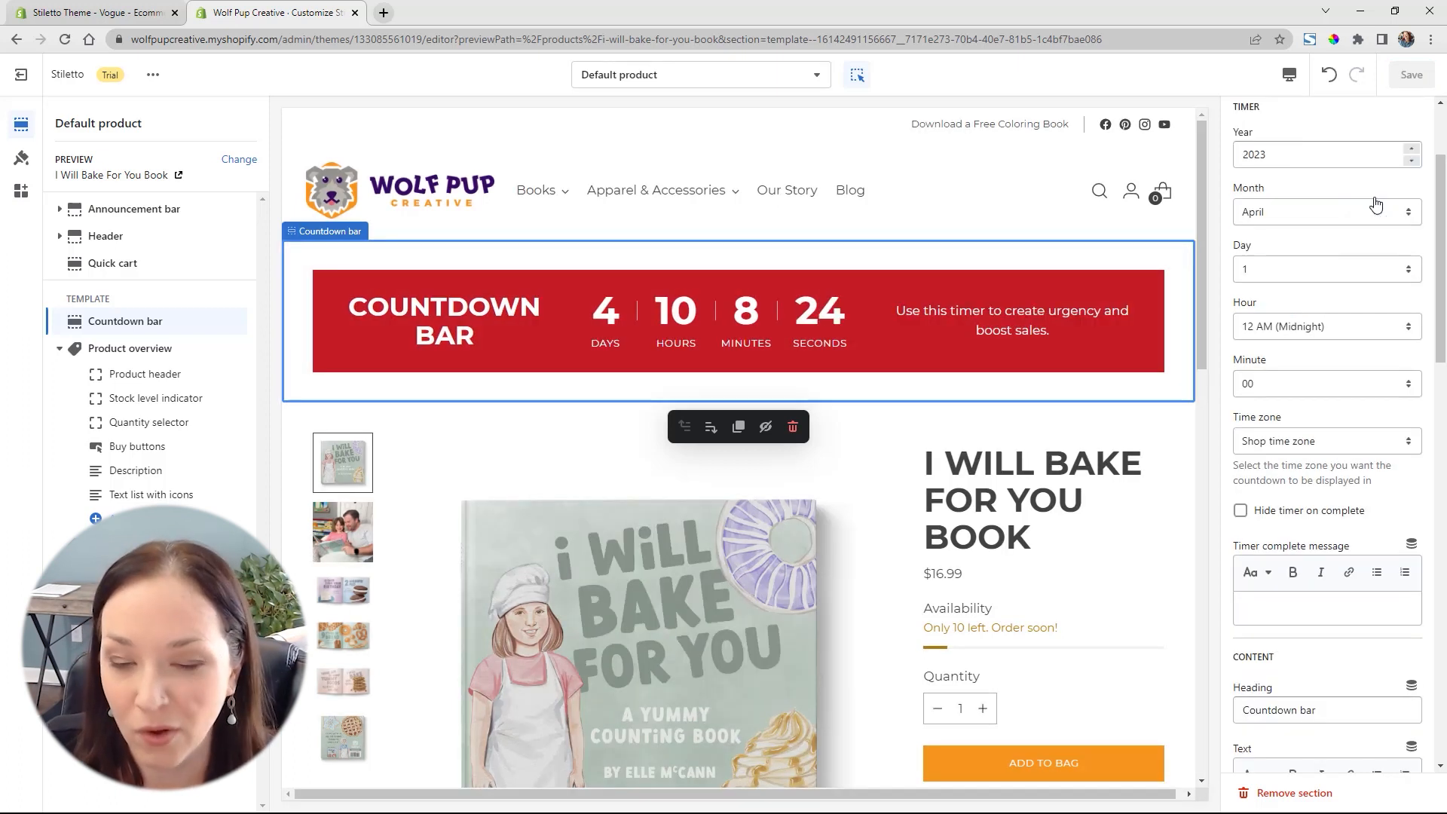
pyautogui.scroll(-15, 1375, 202)
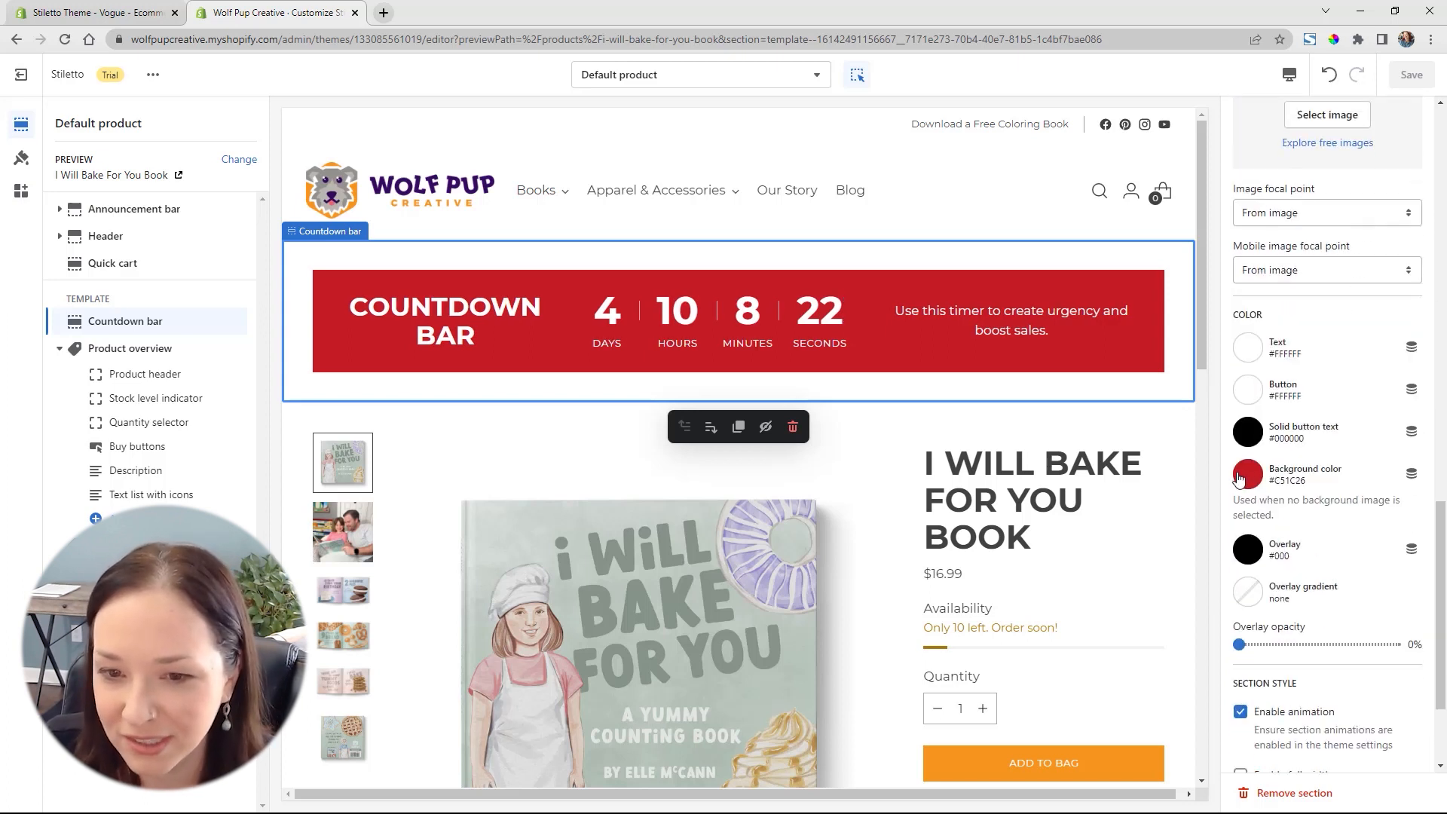
pyautogui.click(1243, 475)
pyautogui.click(1345, 412)
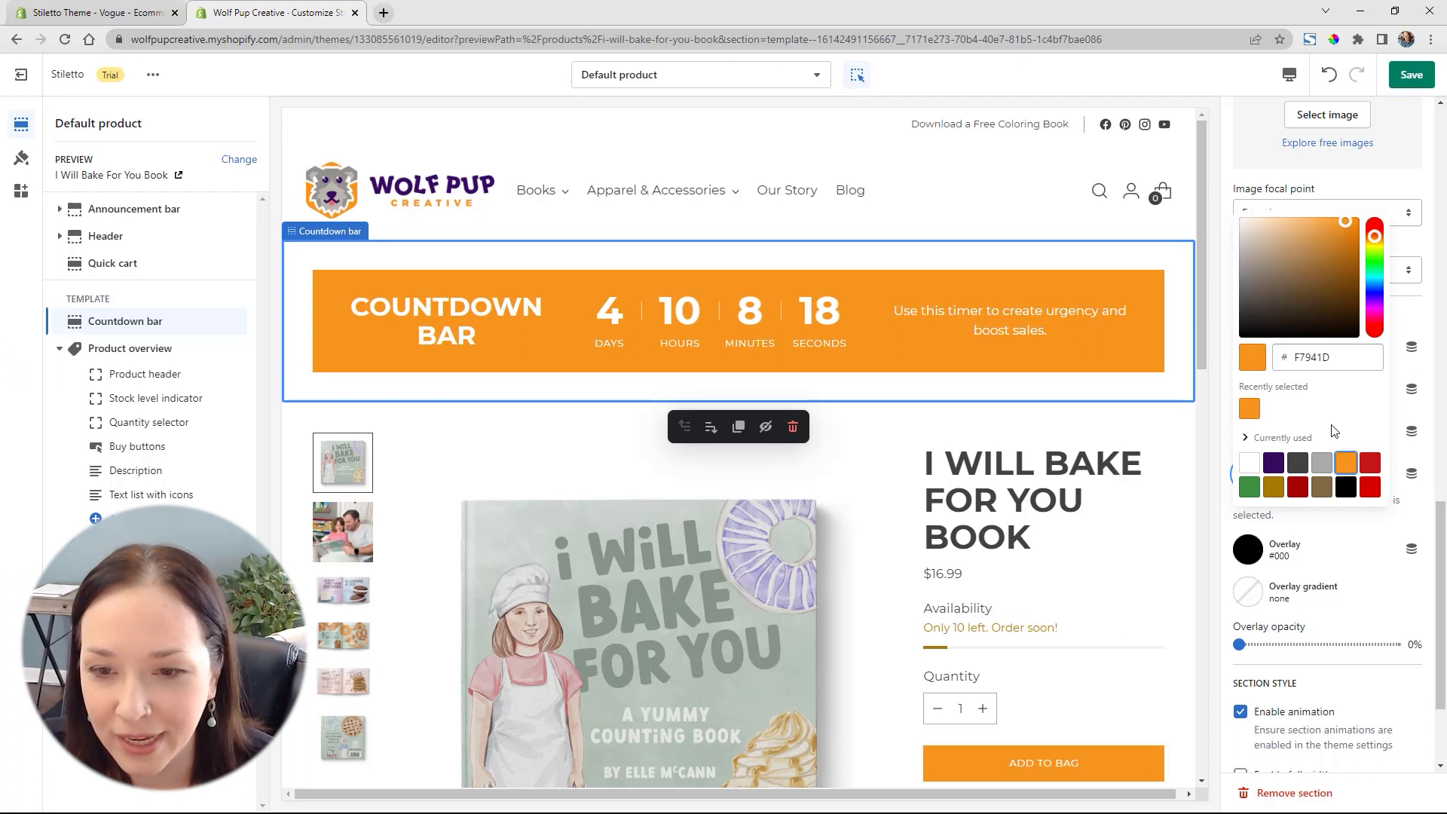
pyautogui.click(1272, 464)
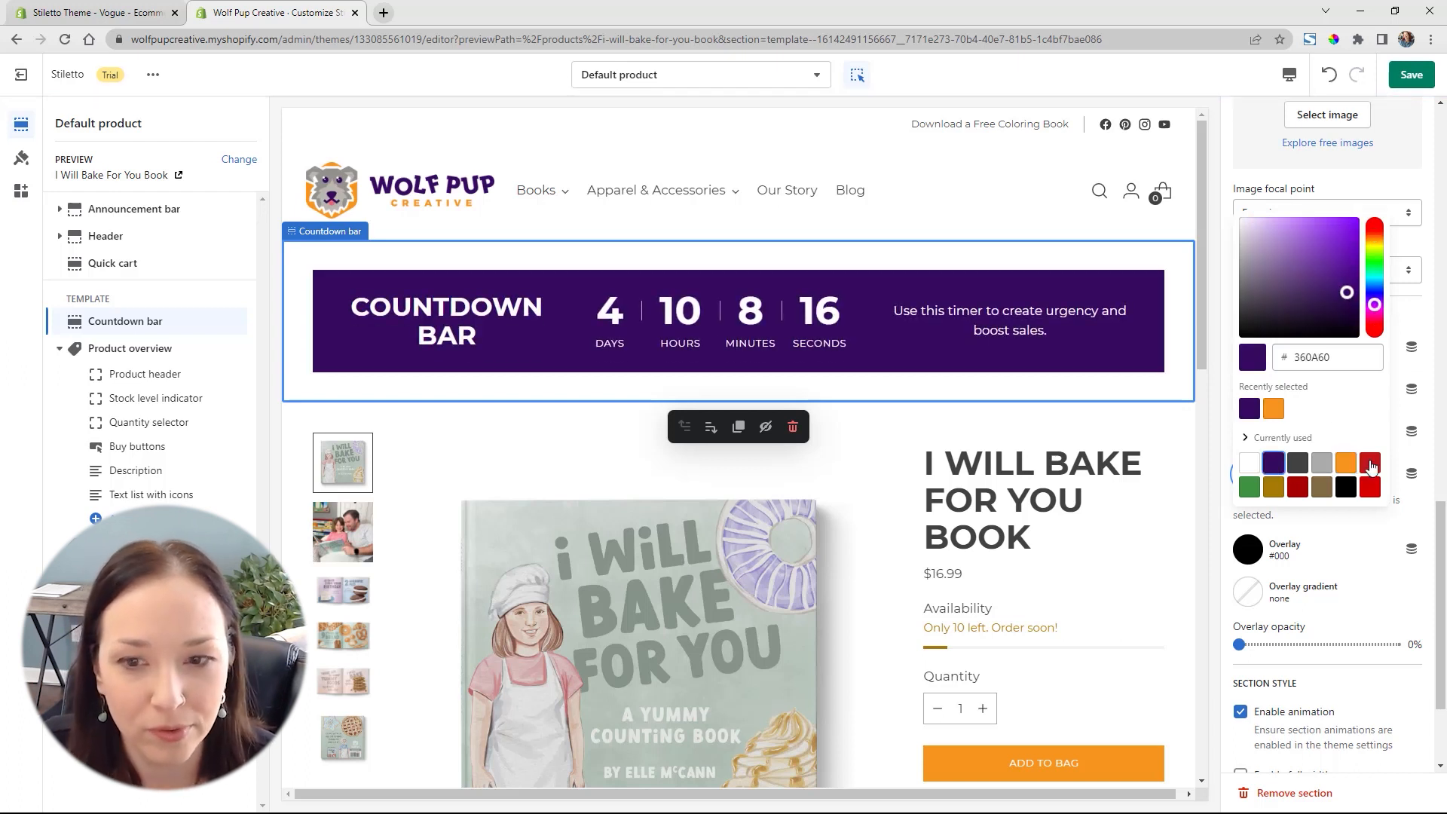
pyautogui.click(1433, 515)
pyautogui.scroll(10, 1404, 476)
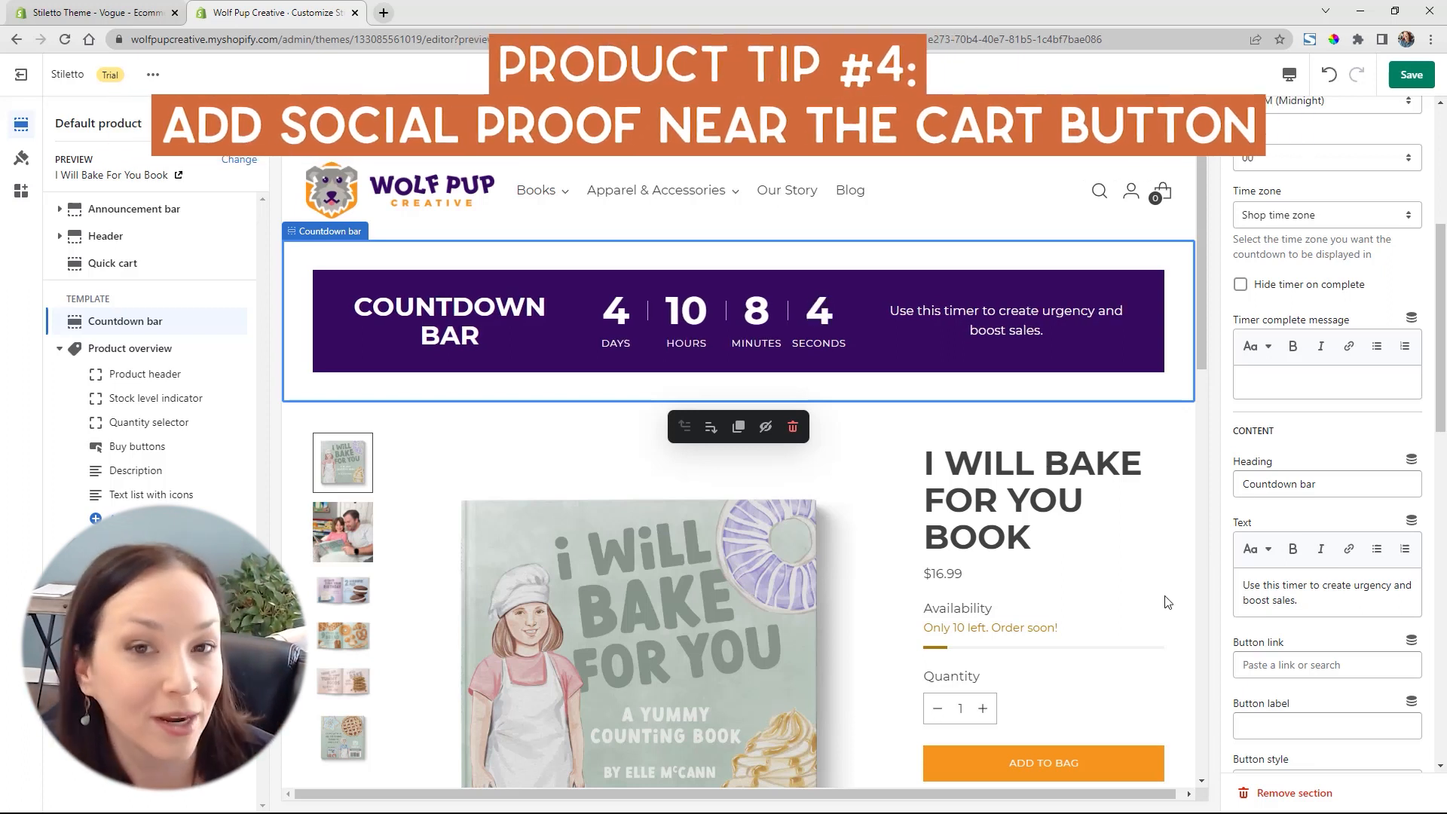
# Add the Judge.me Preview Badge (Stars) block to the Product overview and place it between the Product header and the Stock level indicator
pyautogui.scroll(-2, 1119, 560)
pyautogui.scroll(-4, 1134, 527)
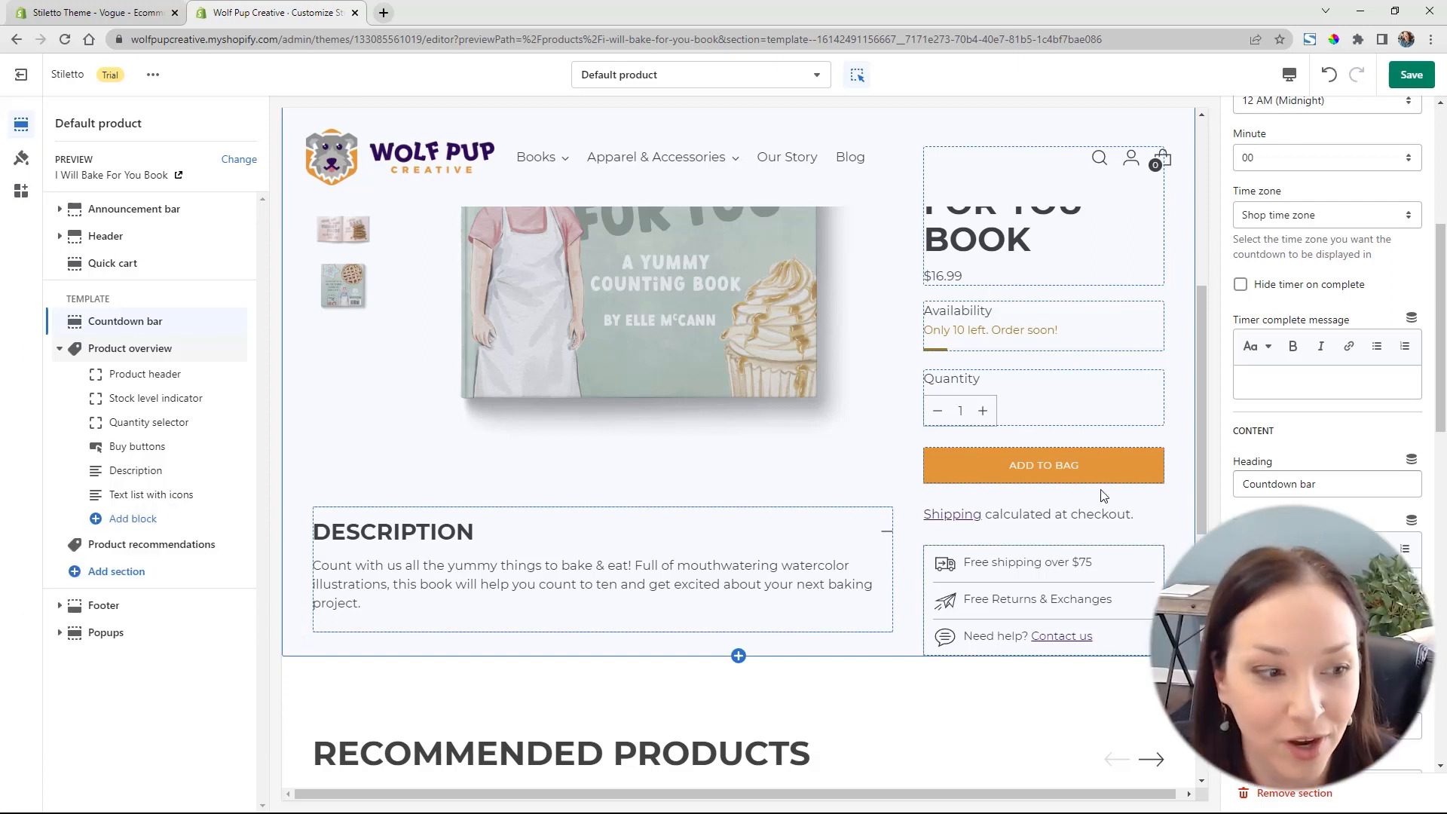
pyautogui.click(132, 519)
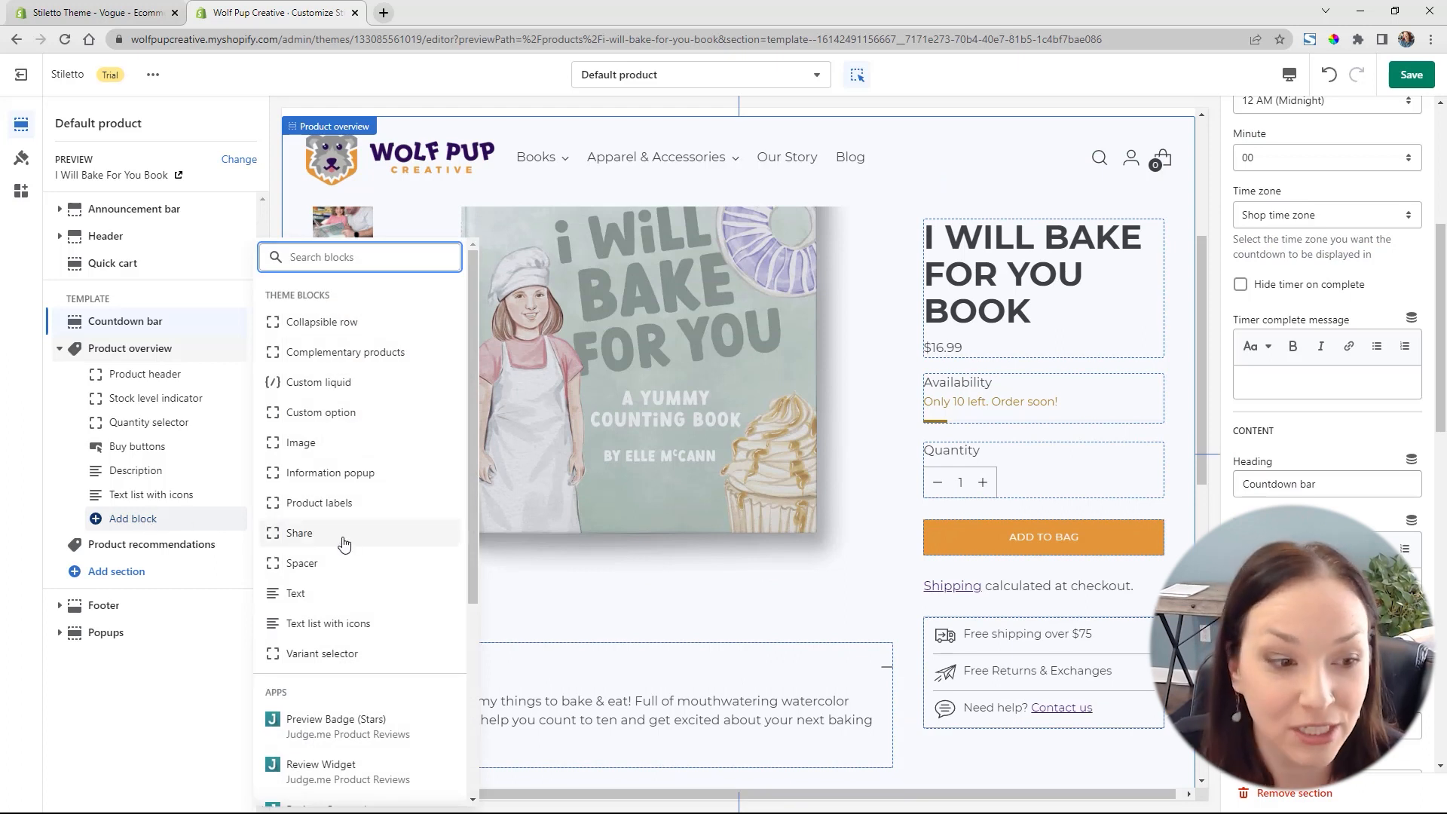
pyautogui.scroll(-3, 360, 557)
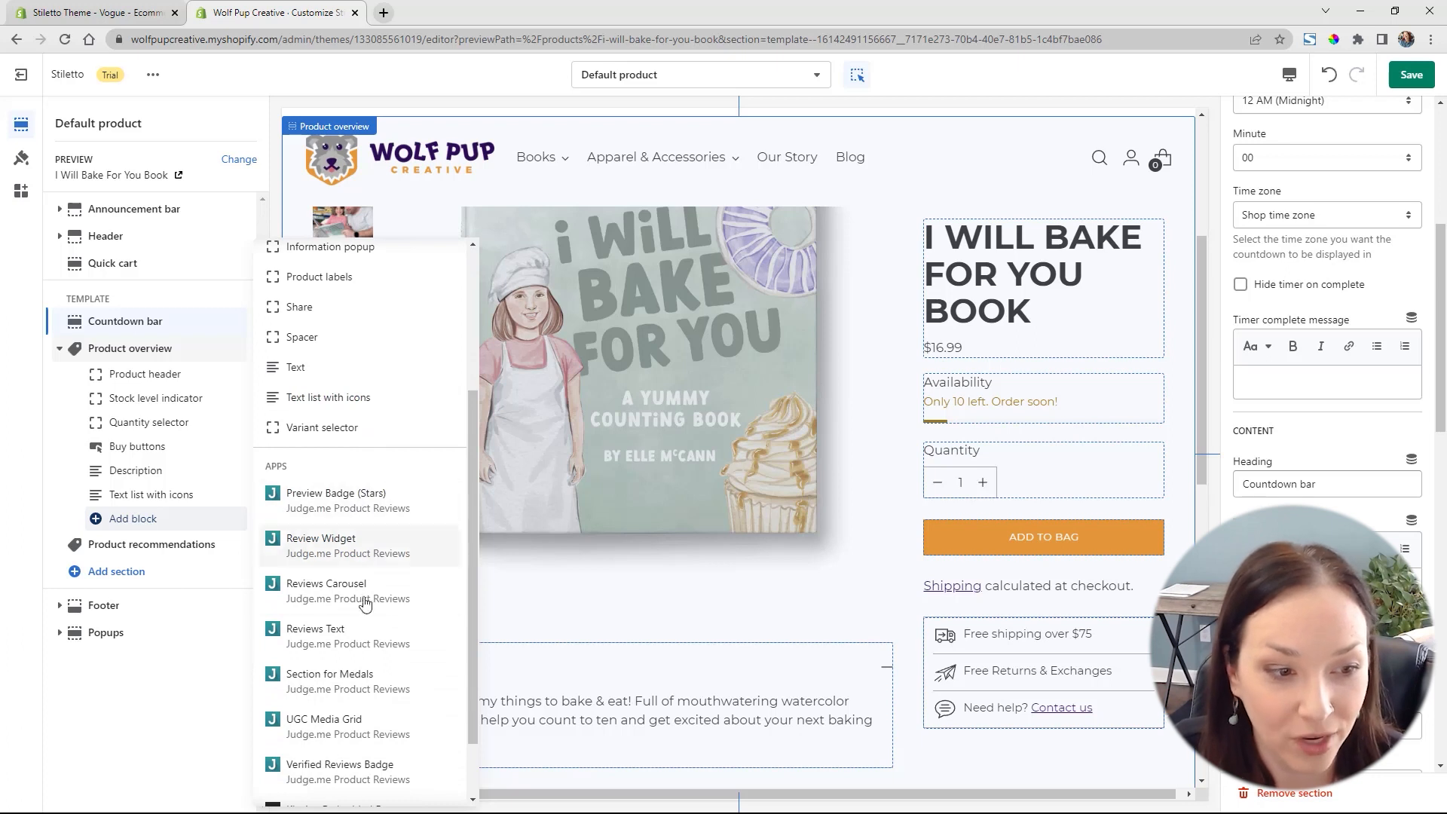
pyautogui.click(345, 501)
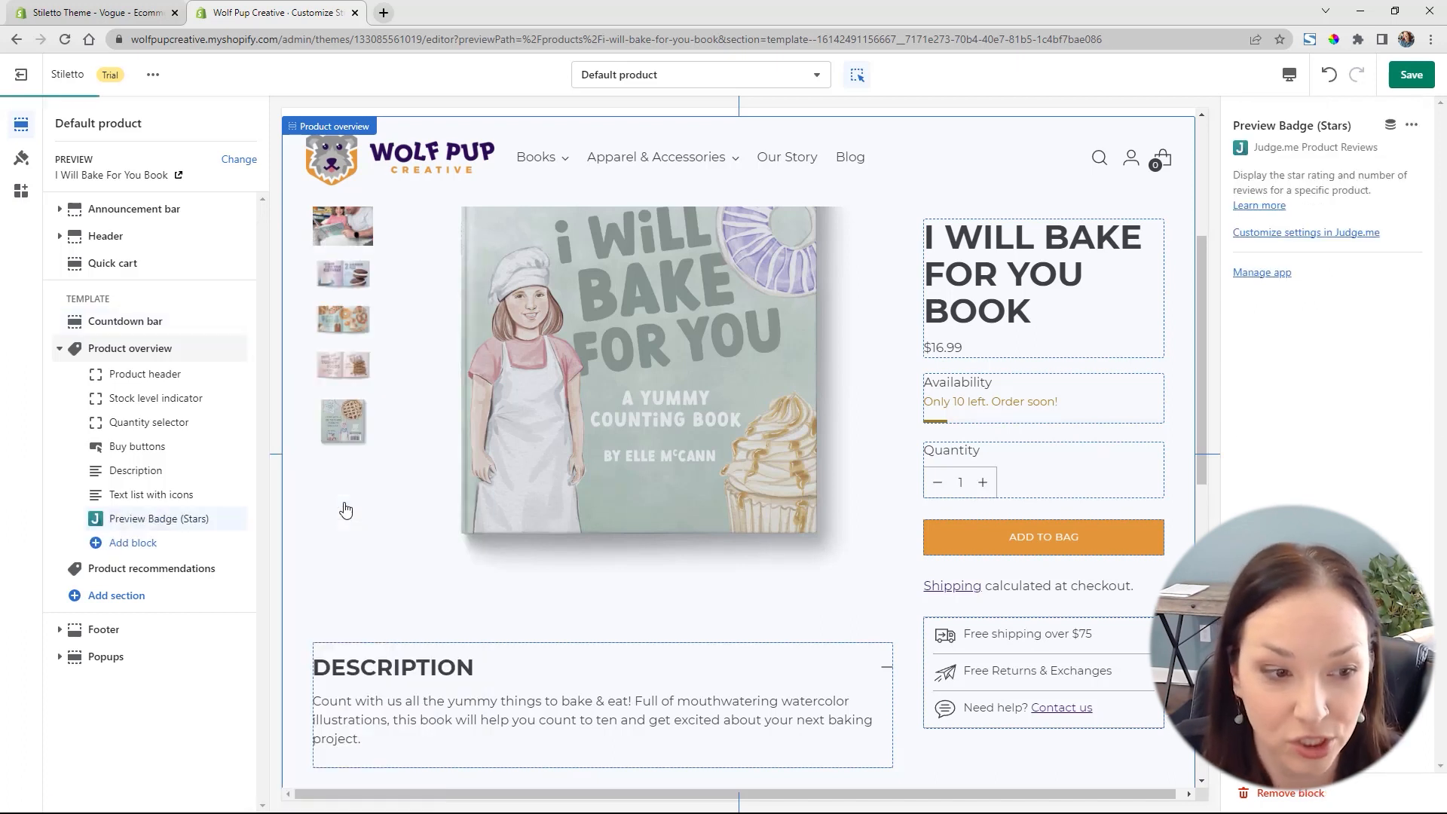
pyautogui.moveTo(238, 519); pyautogui.dragTo(188, 397)
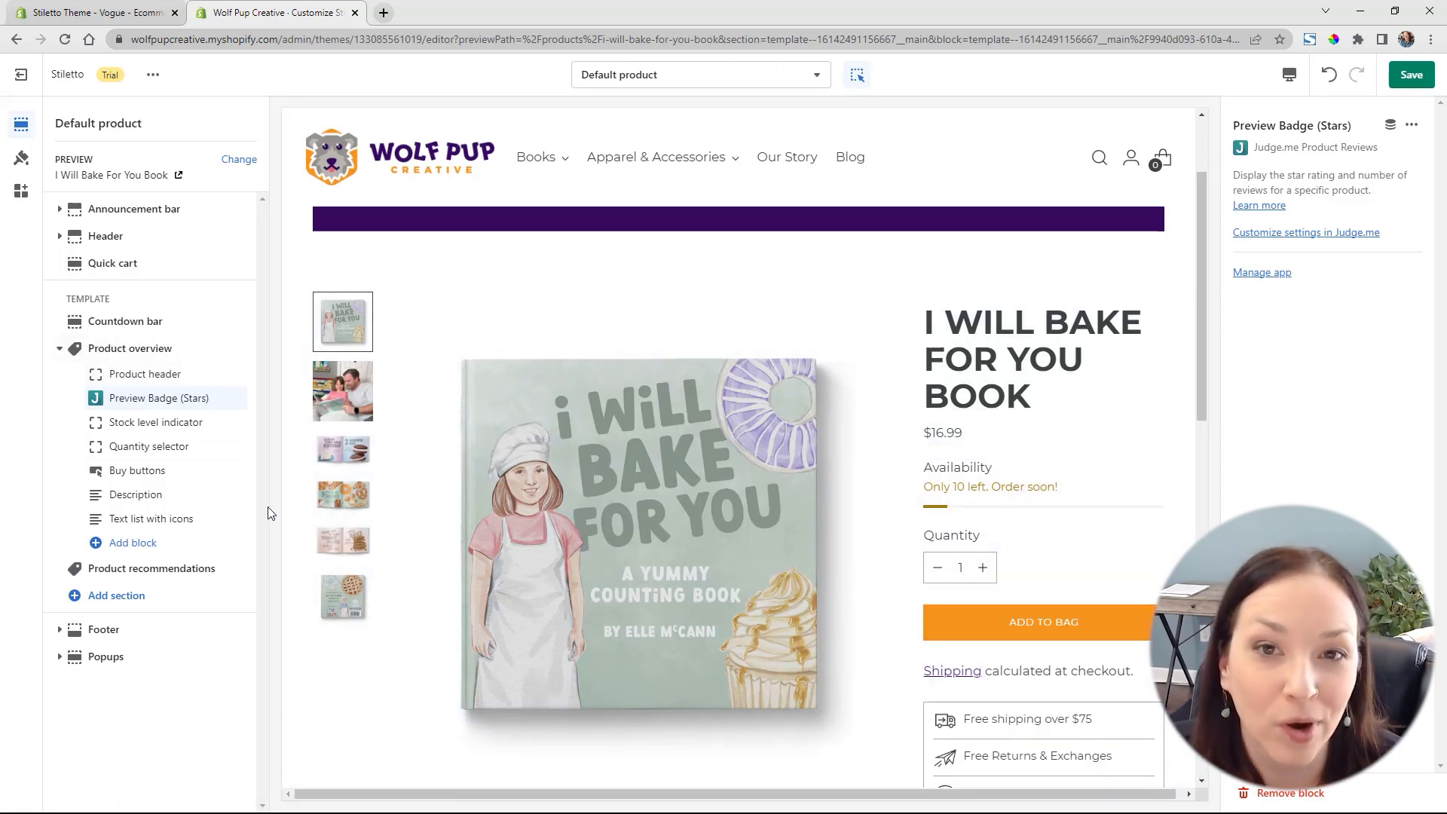
# Add a Testimonials section to the product template from the full list of theme sections
pyautogui.click(116, 596)
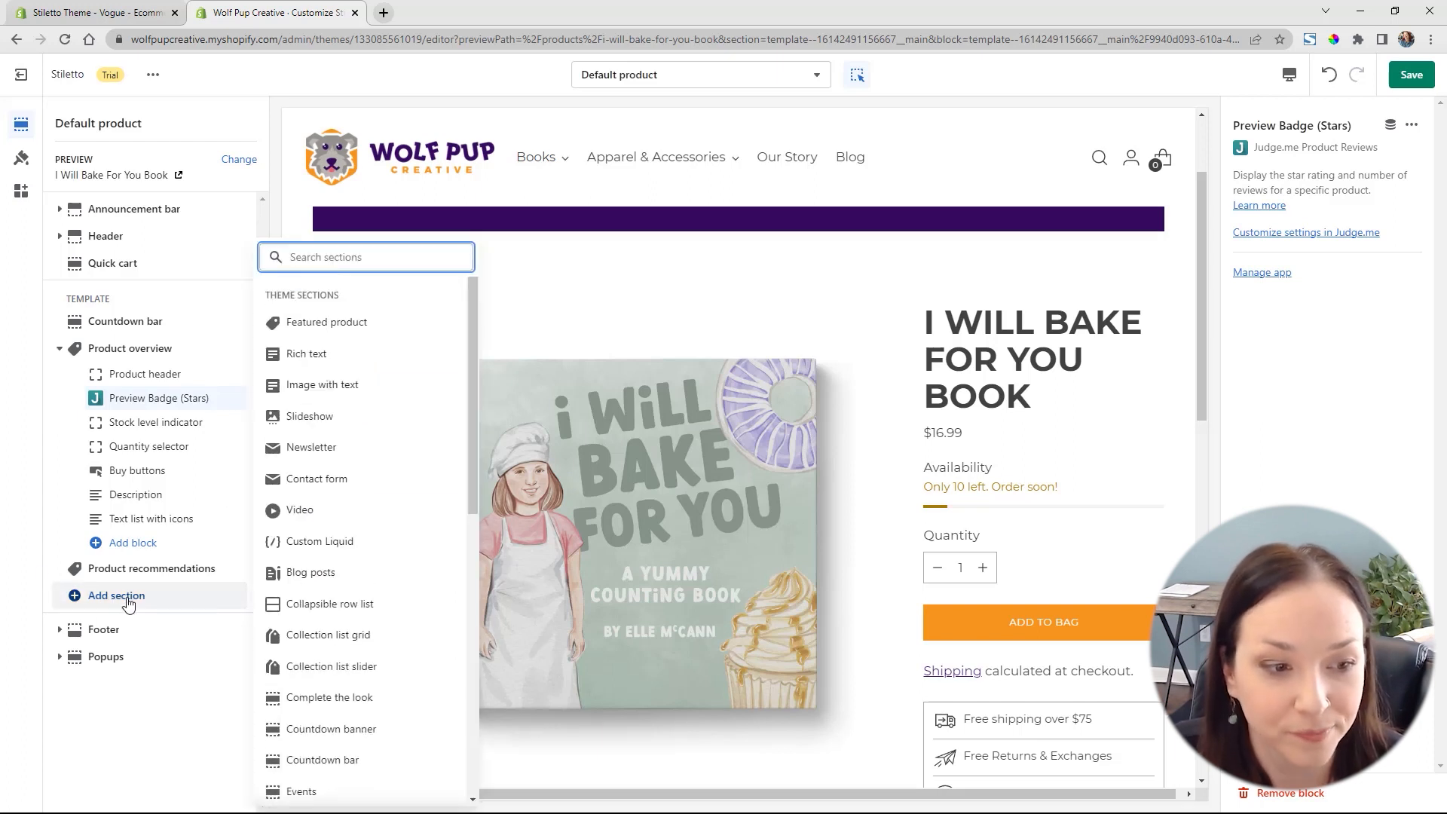
pyautogui.scroll(-5, 372, 574)
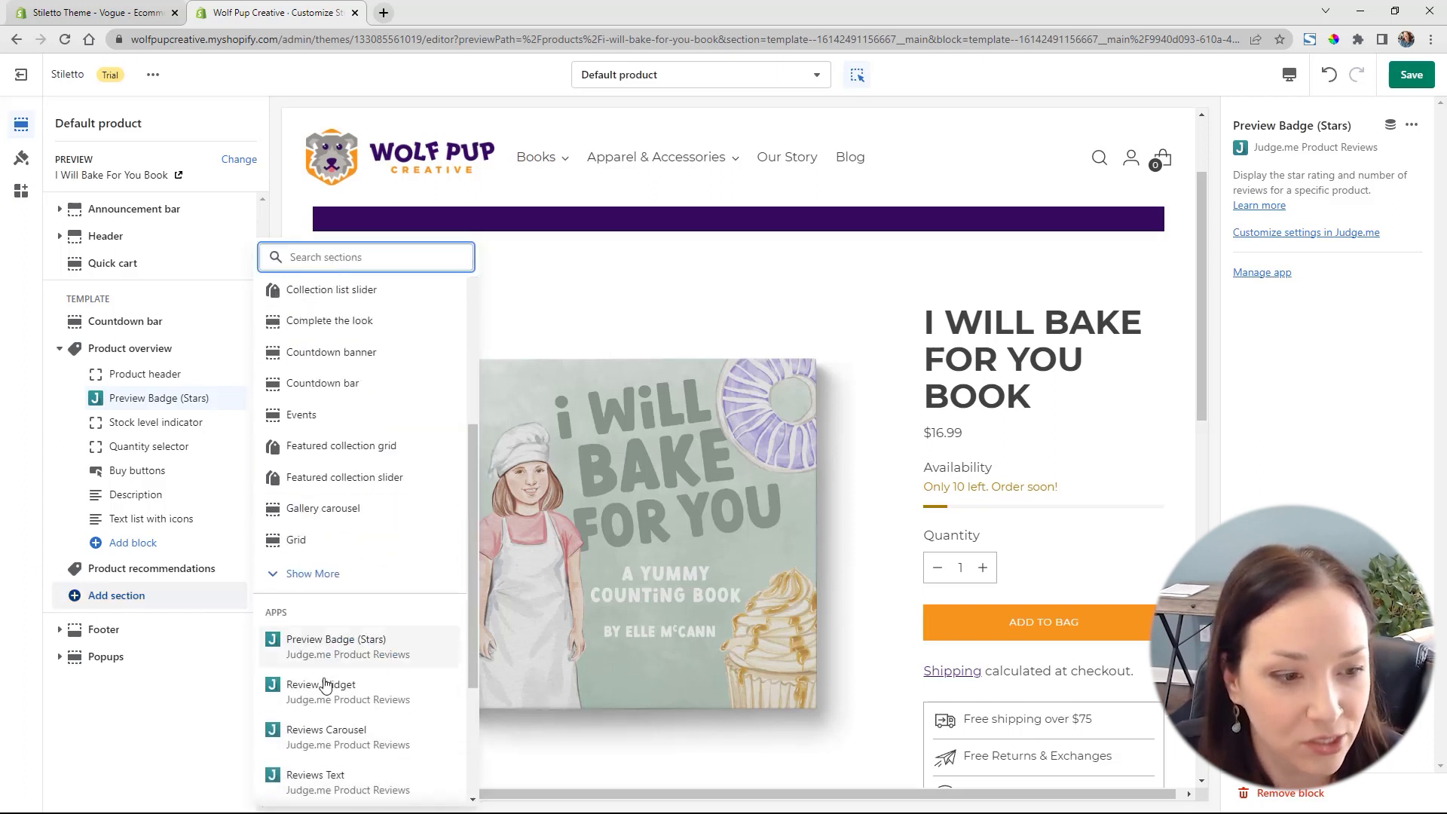
pyautogui.click(315, 577)
pyautogui.scroll(-4, 324, 588)
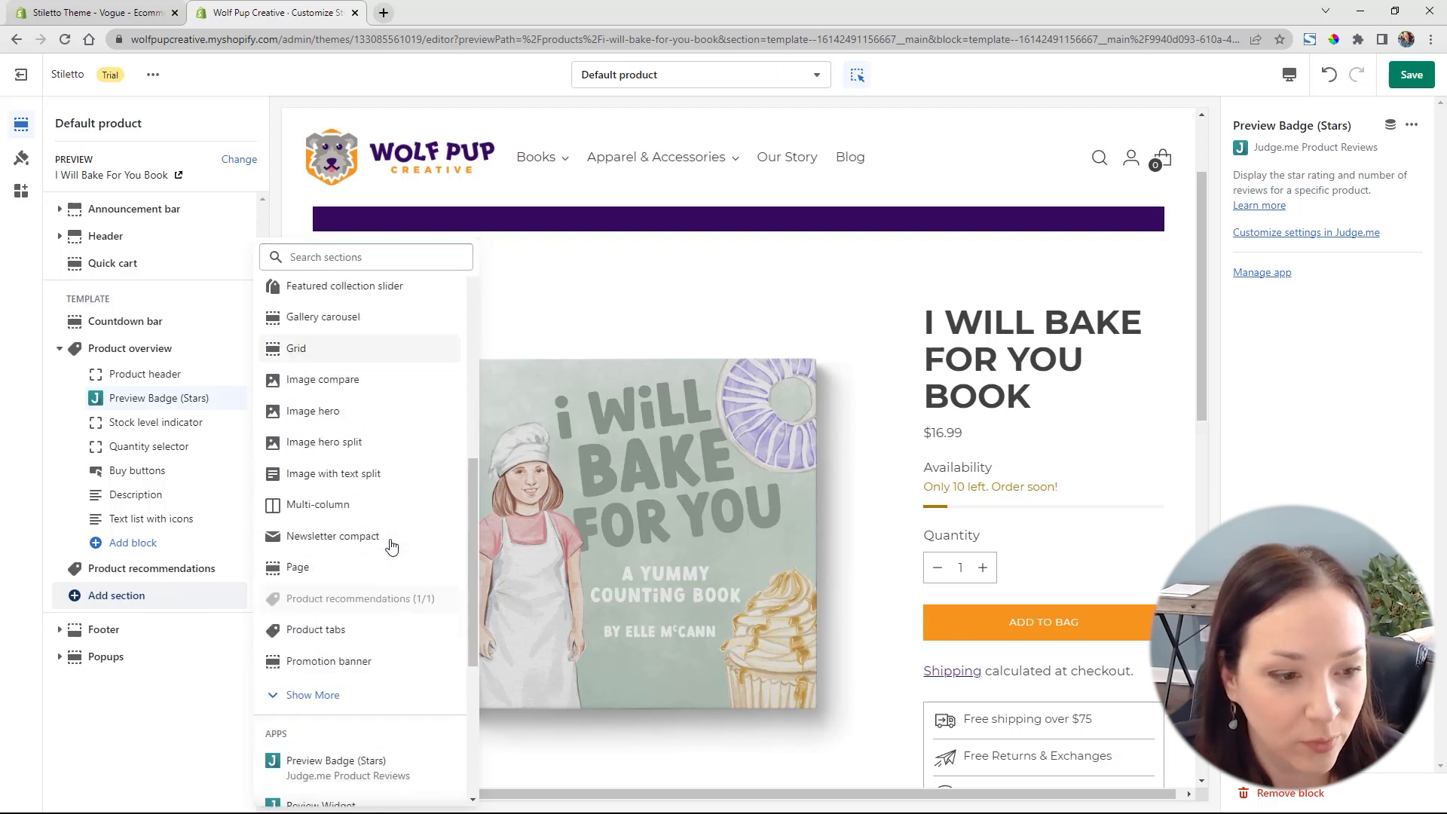
pyautogui.click(331, 586)
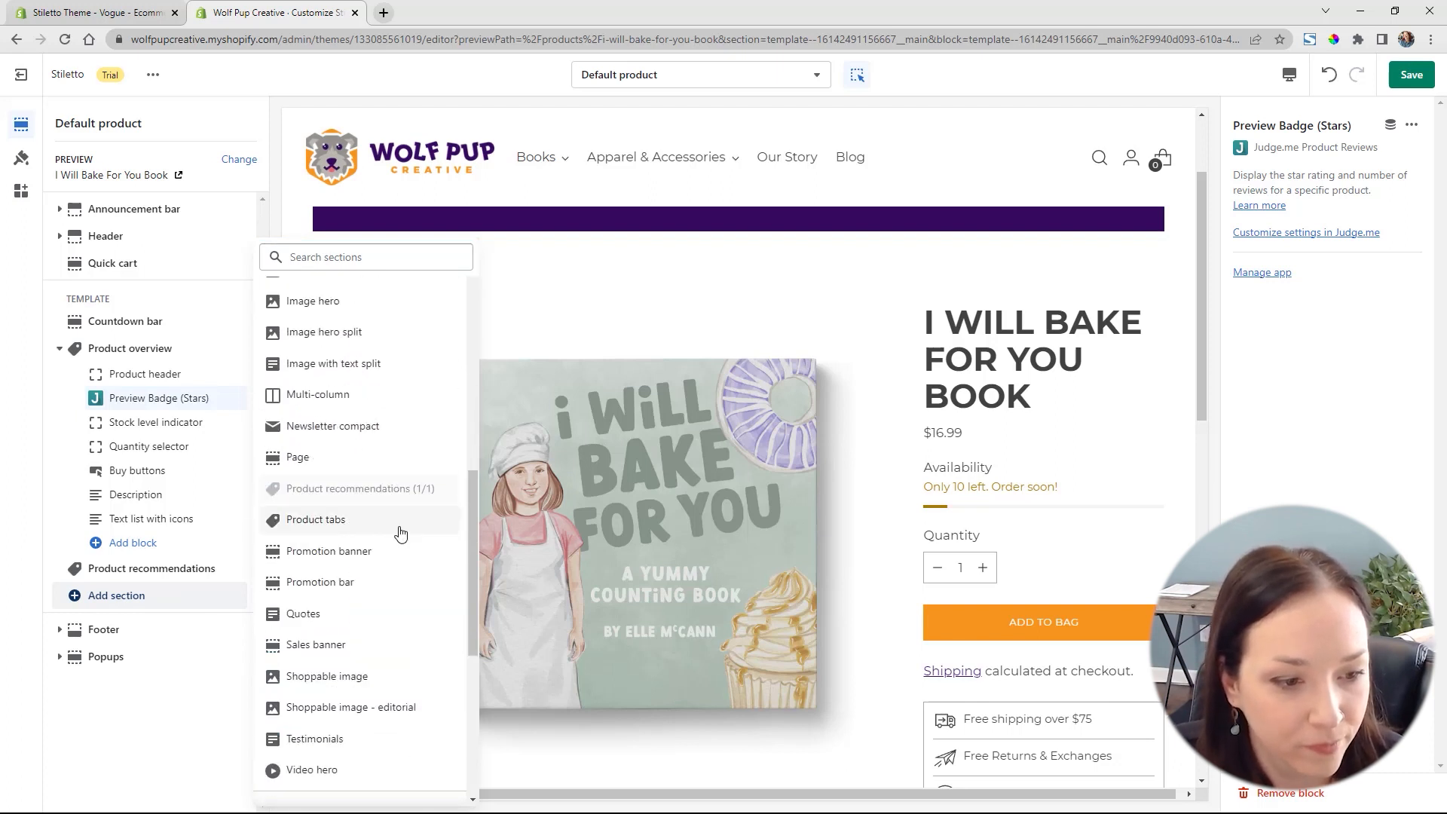
pyautogui.scroll(-3, 324, 519)
pyautogui.click(341, 513)
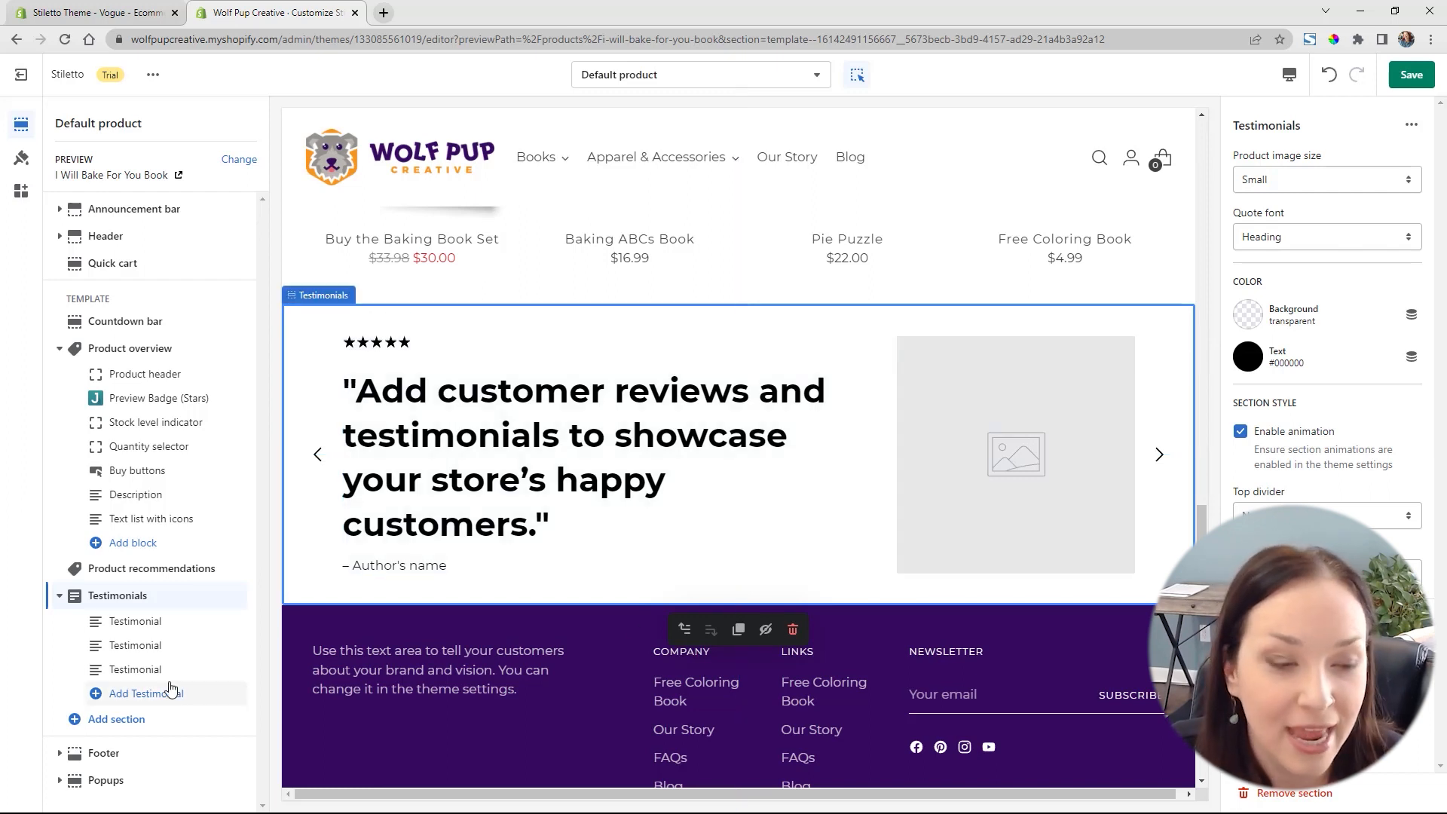
# Set the first testimonial's custom image to the JPG named 11, showing a woman reading with a little girl
pyautogui.click(150, 630)
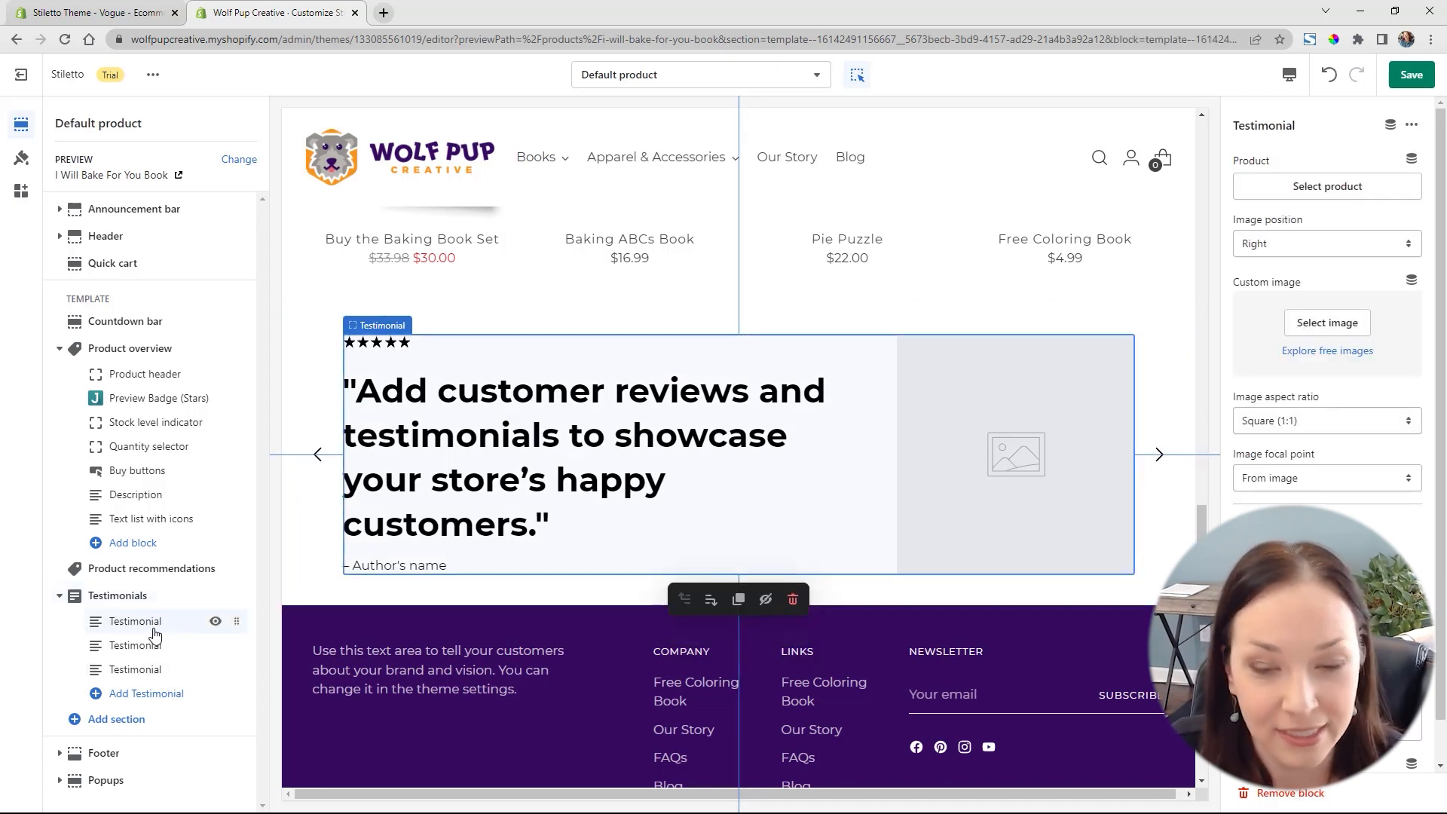
pyautogui.click(1332, 329)
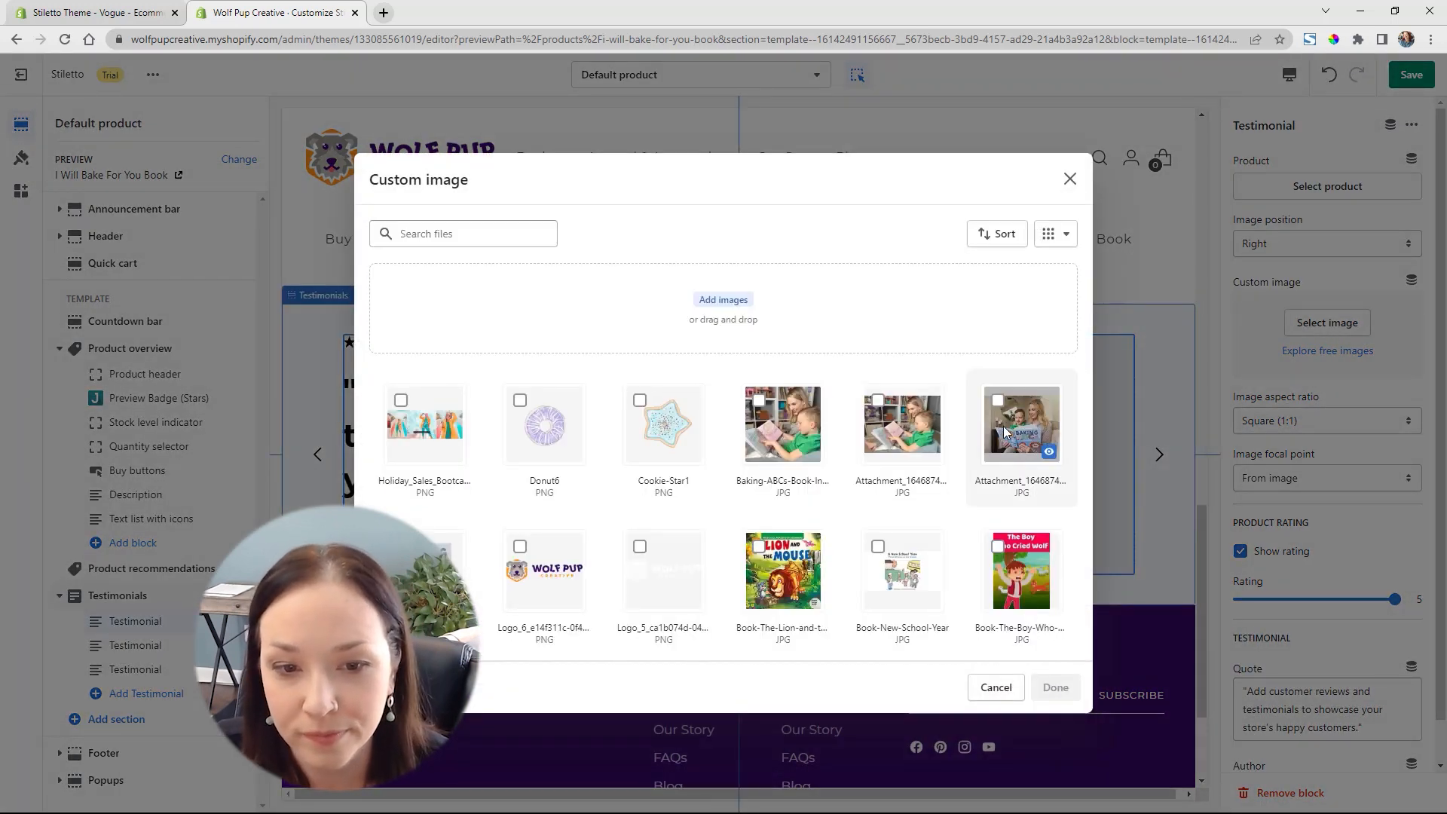
pyautogui.scroll(-3, 1002, 426)
pyautogui.scroll(-5, 1005, 426)
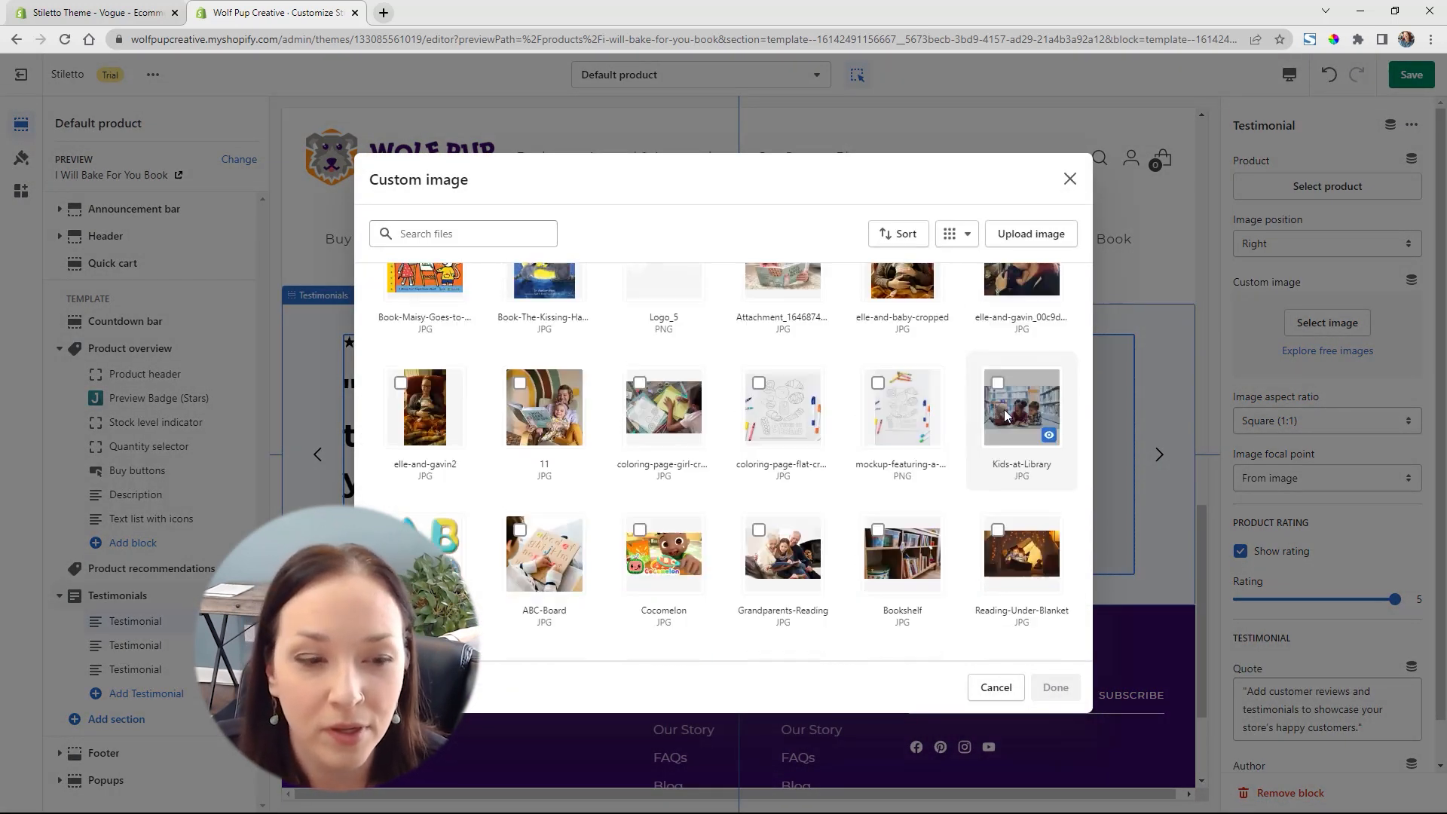
pyautogui.click(582, 410)
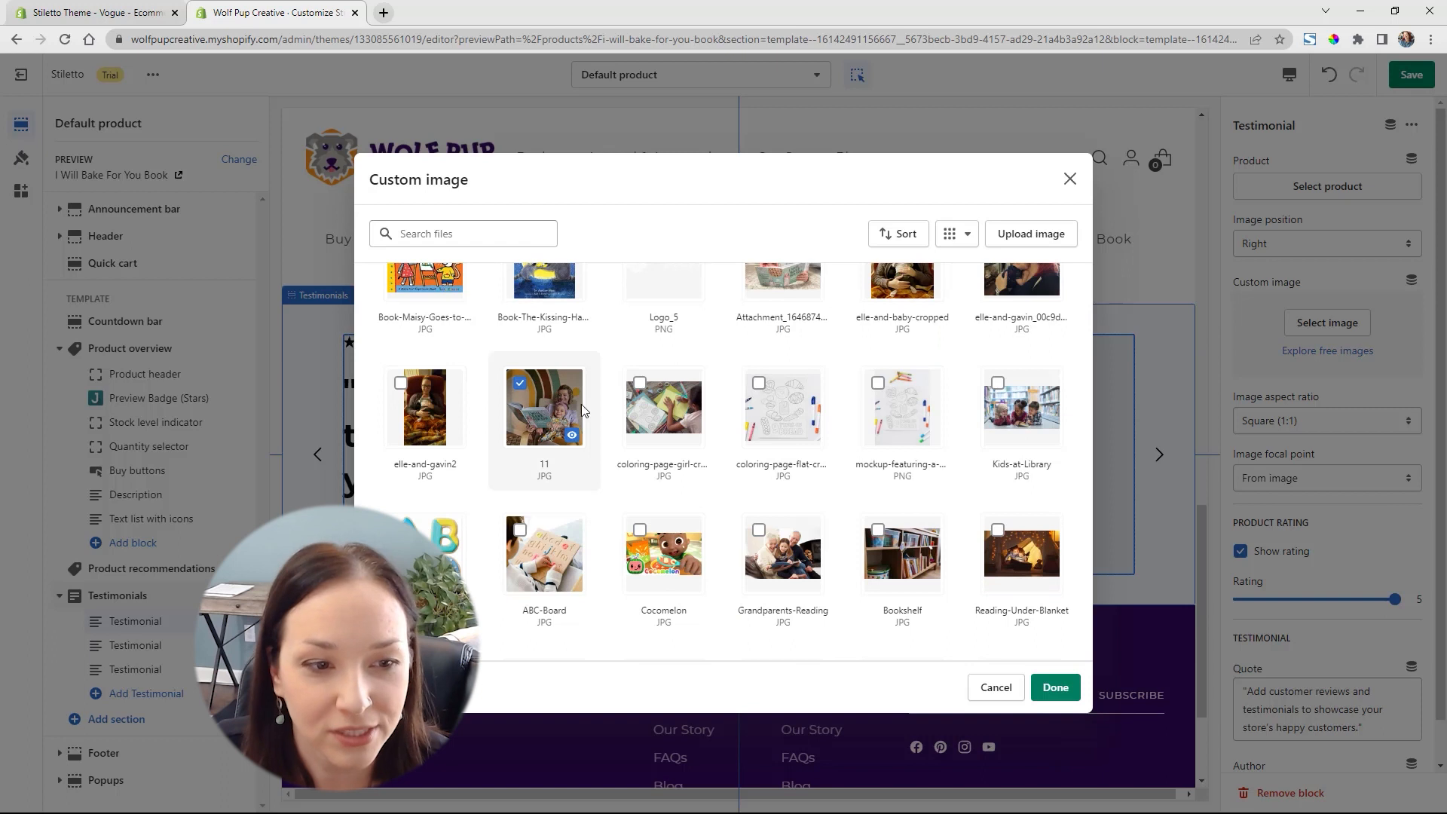
pyautogui.click(1056, 688)
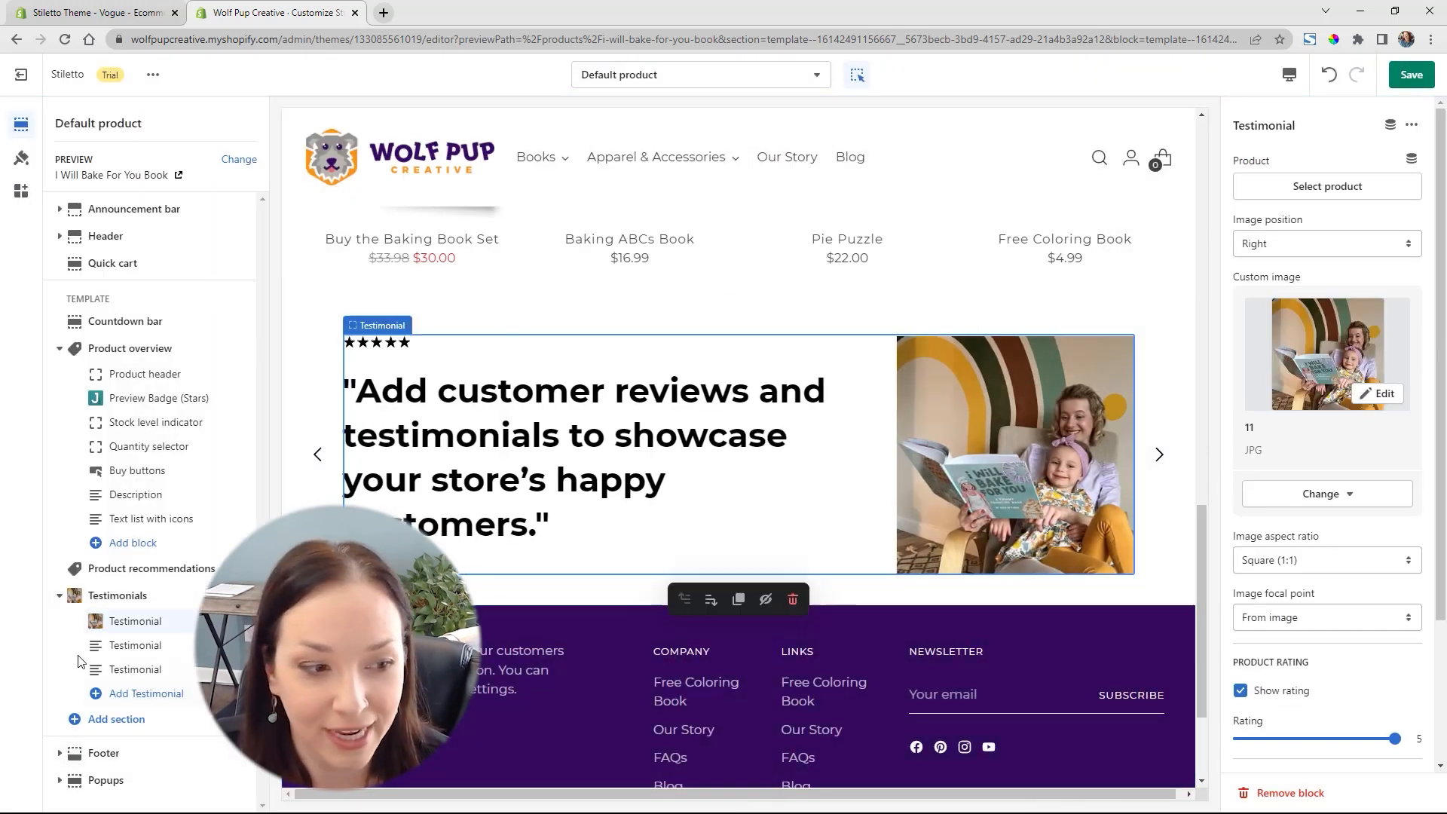
pyautogui.click(132, 645)
pyautogui.click(1302, 316)
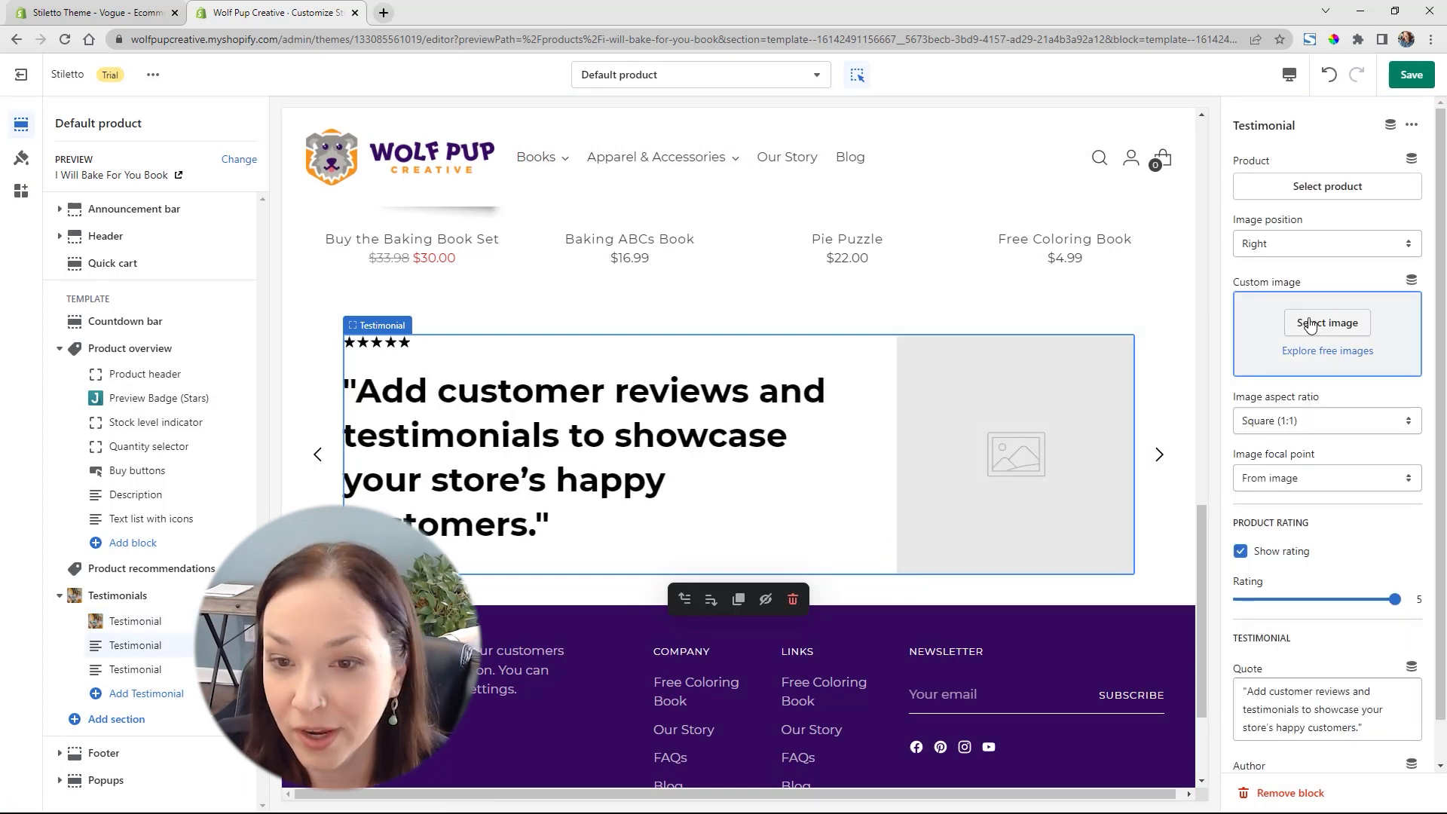
pyautogui.click(1020, 436)
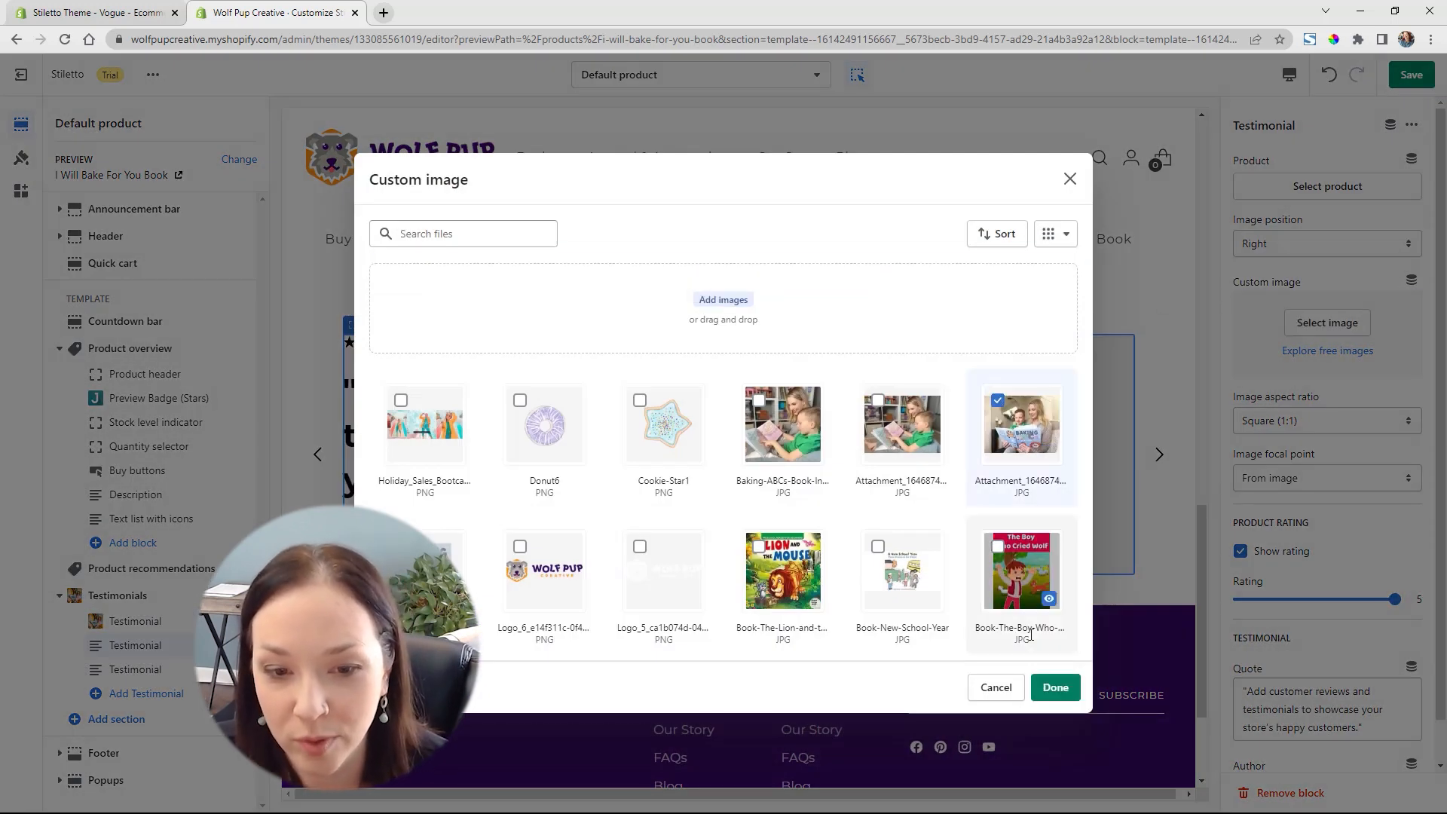
pyautogui.click(1057, 688)
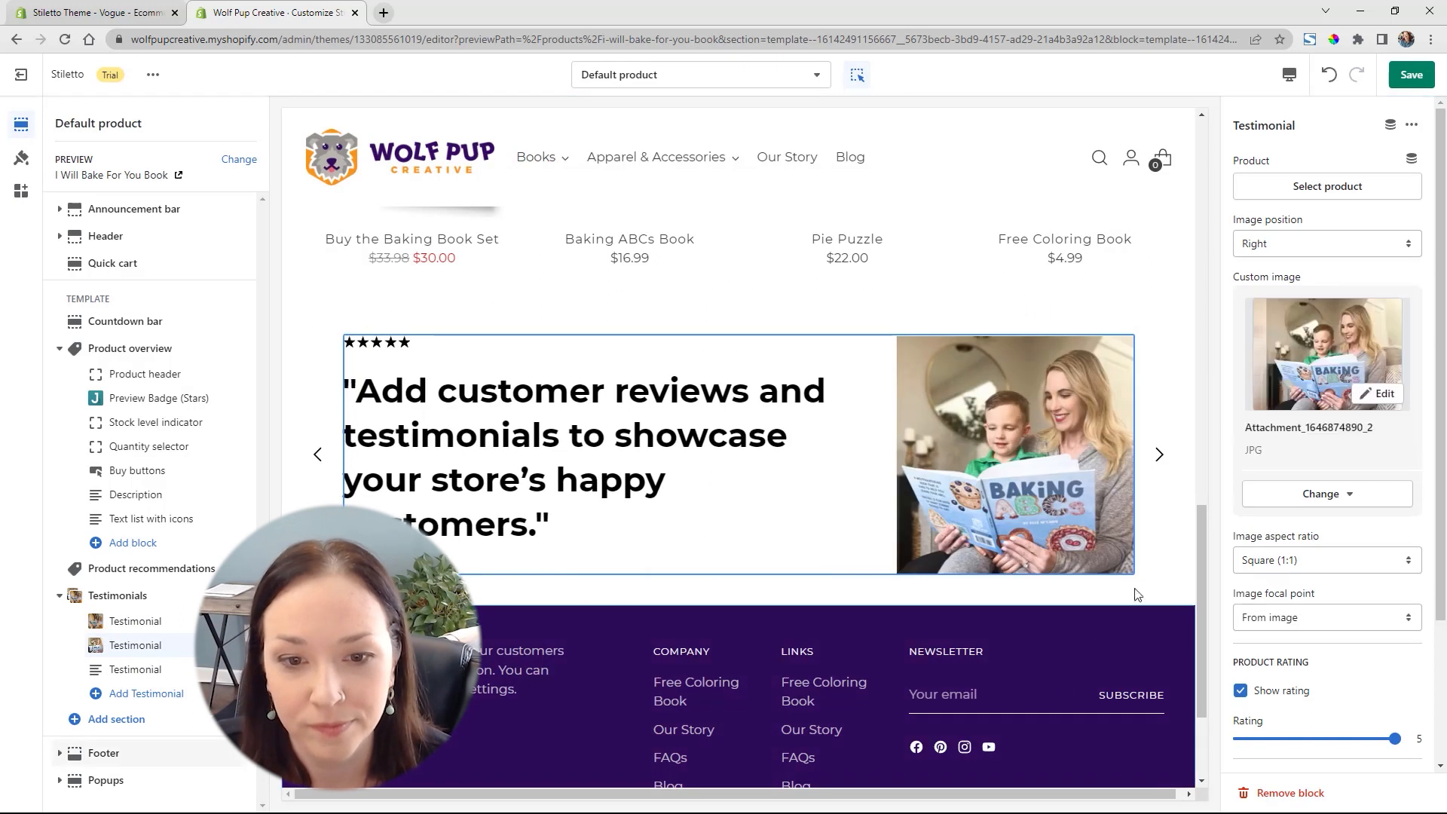
# Advance the testimonial slider to the third testimonial and remove that block from the Testimonials section
pyautogui.click(1158, 455)
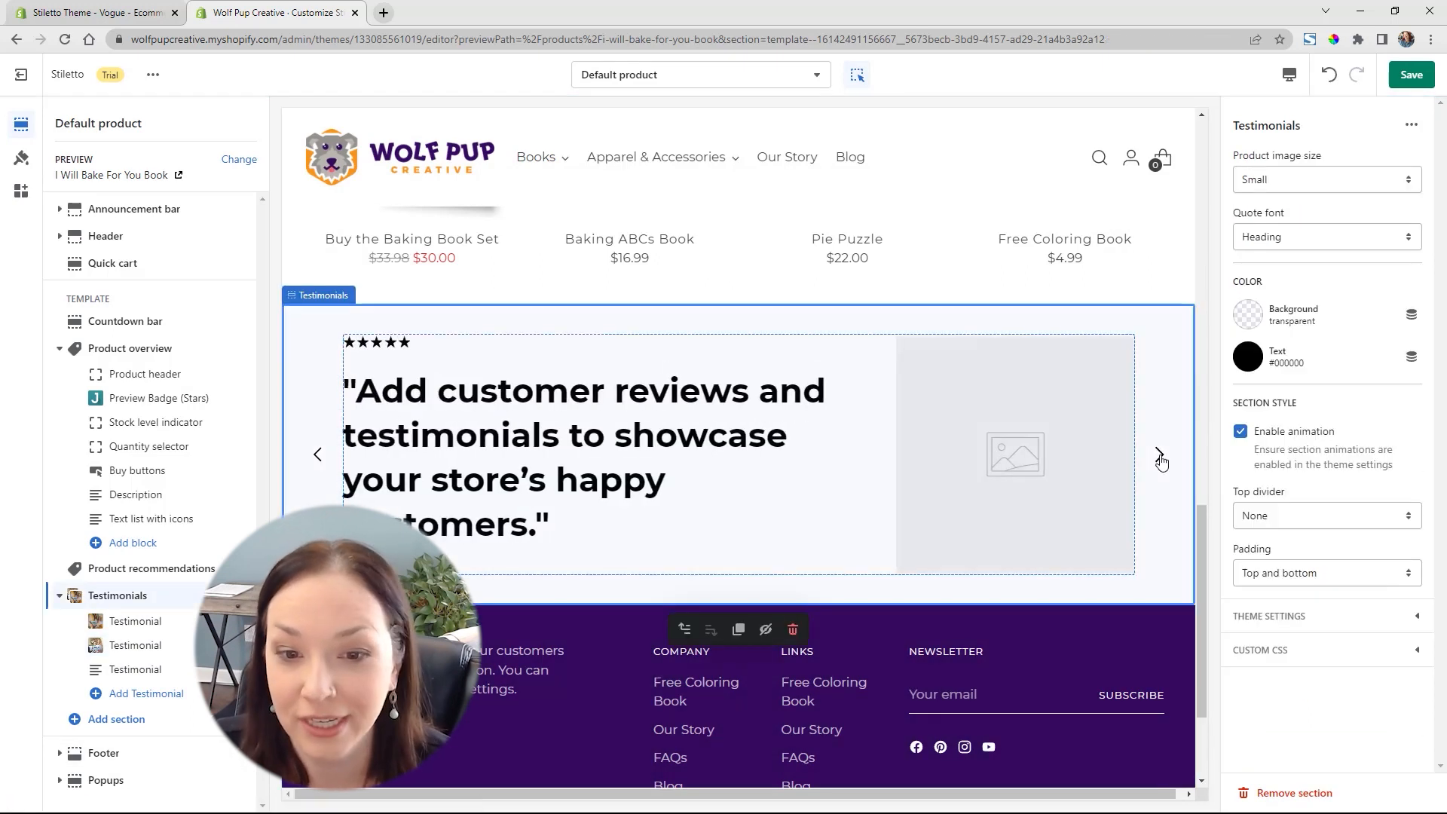
pyautogui.click(137, 670)
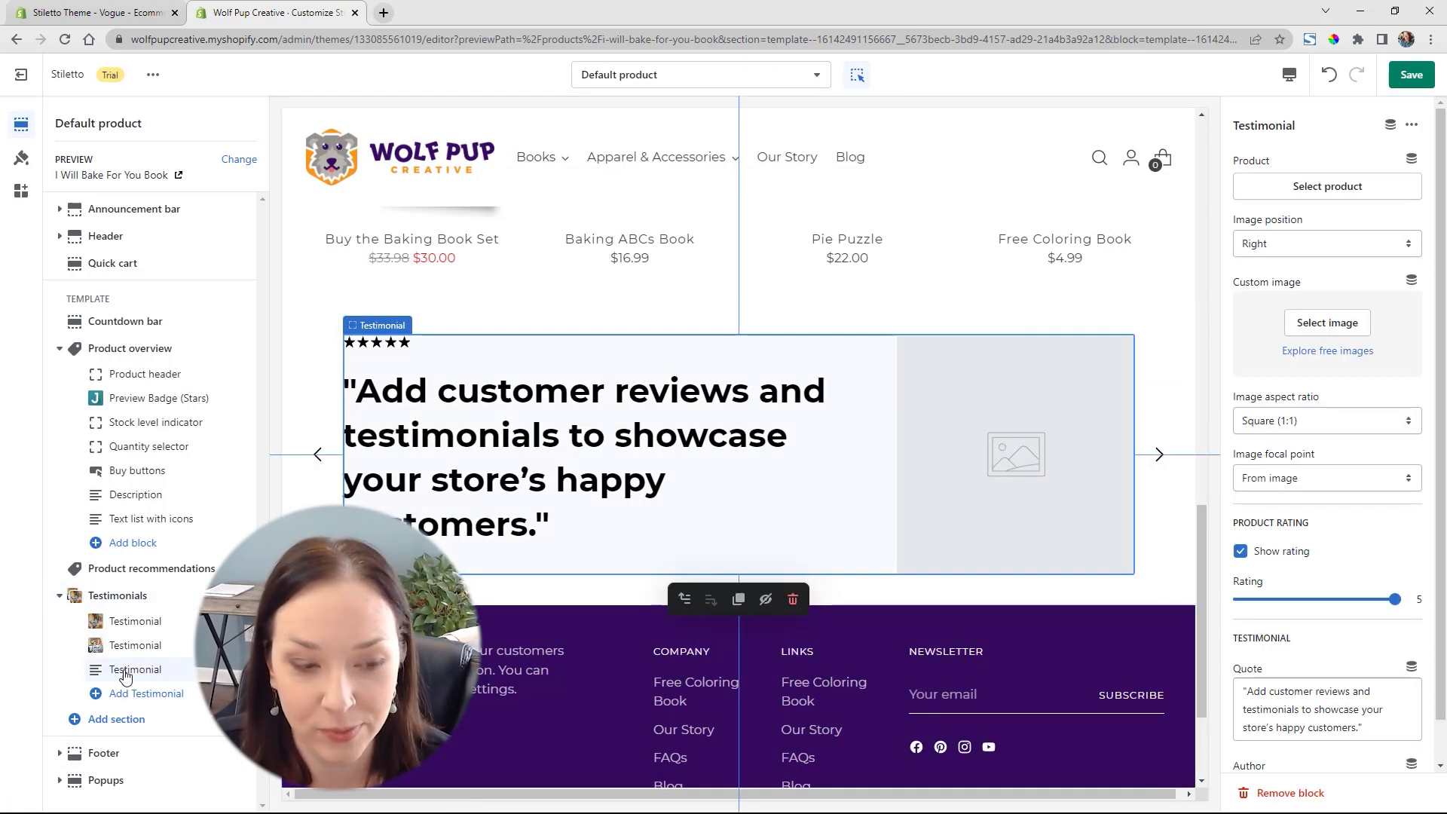
pyautogui.click(1313, 795)
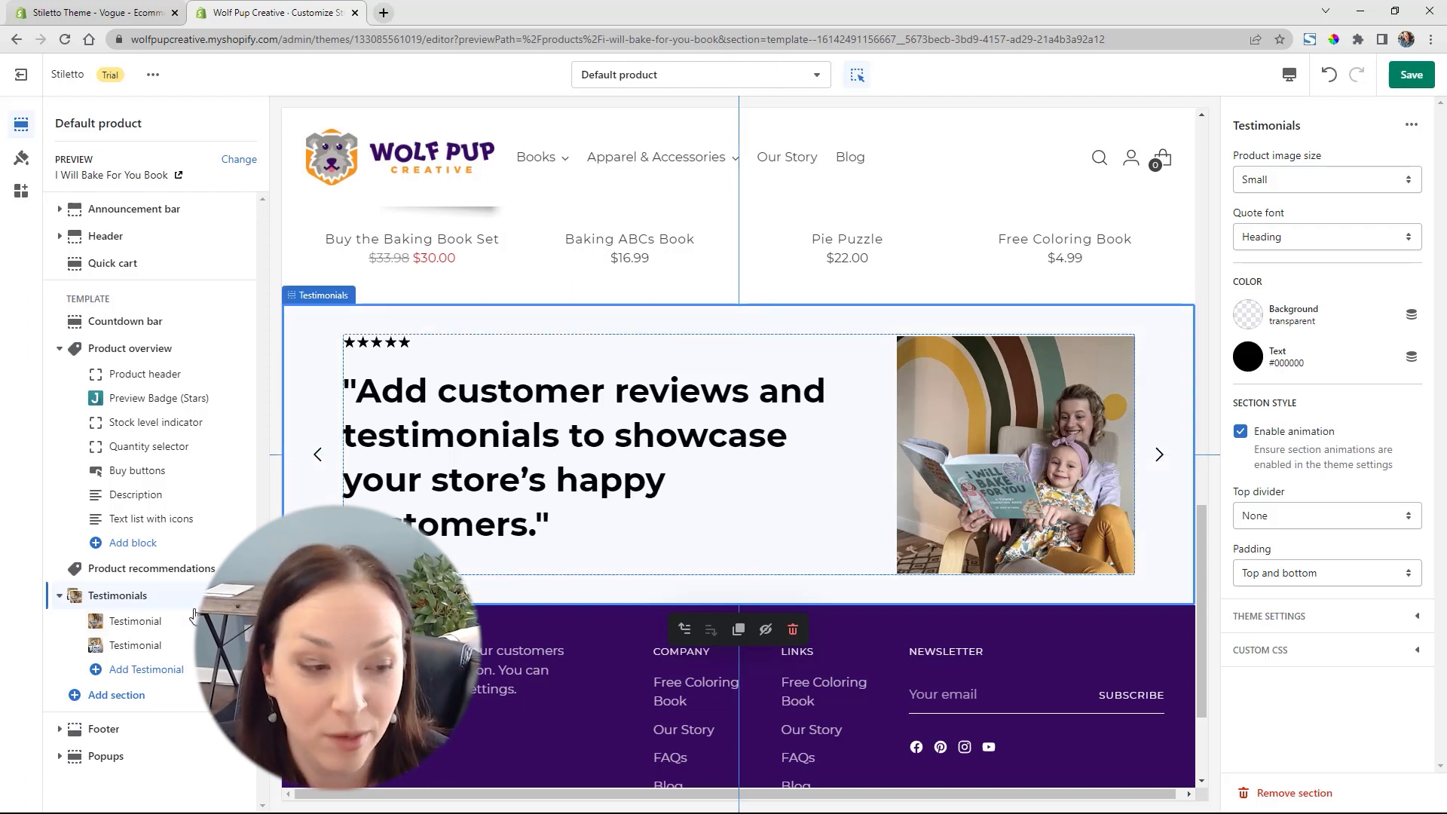
# Move the Testimonials section above Product recommendations and check its placement below the product description
pyautogui.moveTo(245, 596); pyautogui.dragTo(273, 573)
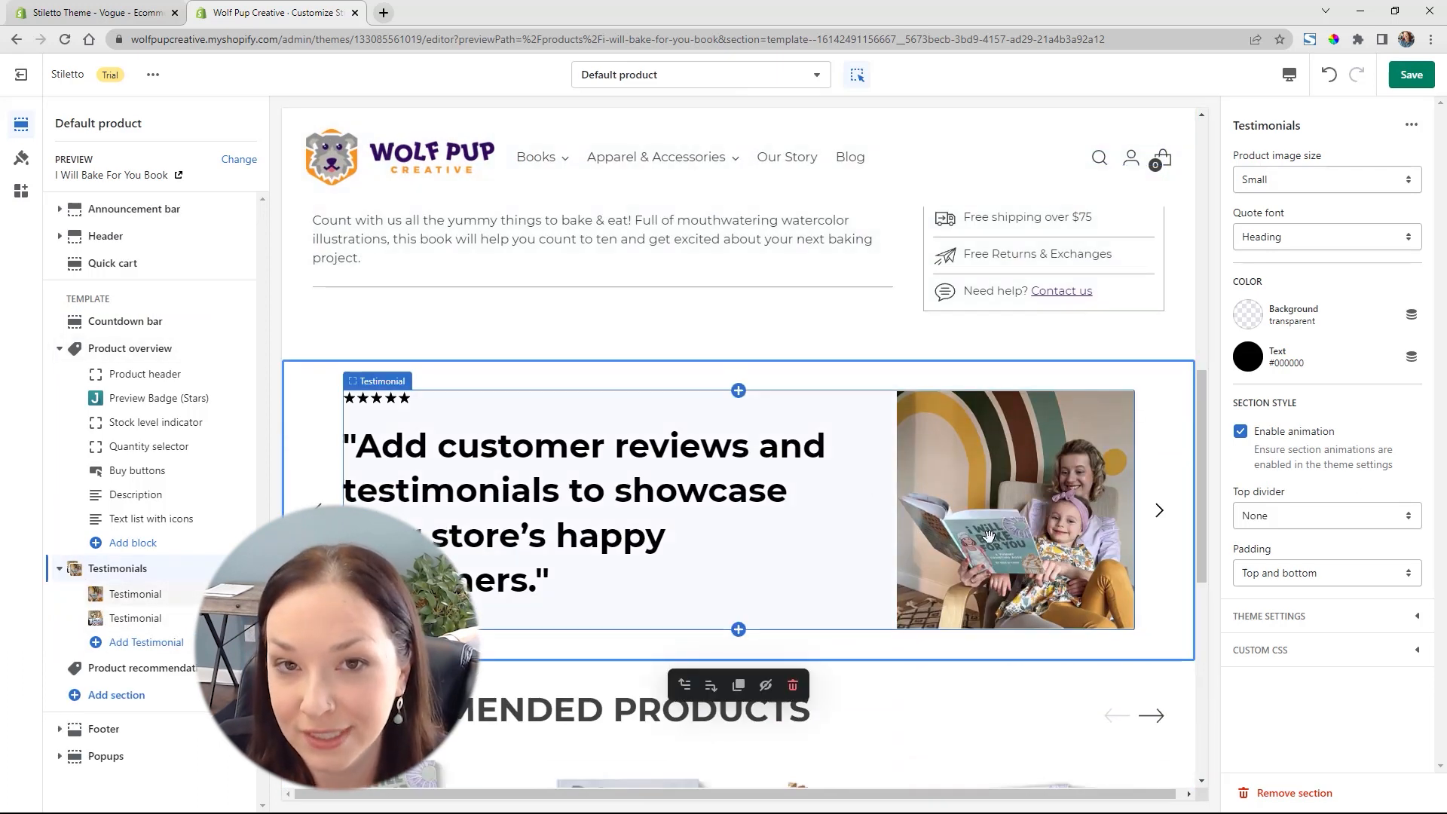
pyautogui.scroll(3, 988, 535)
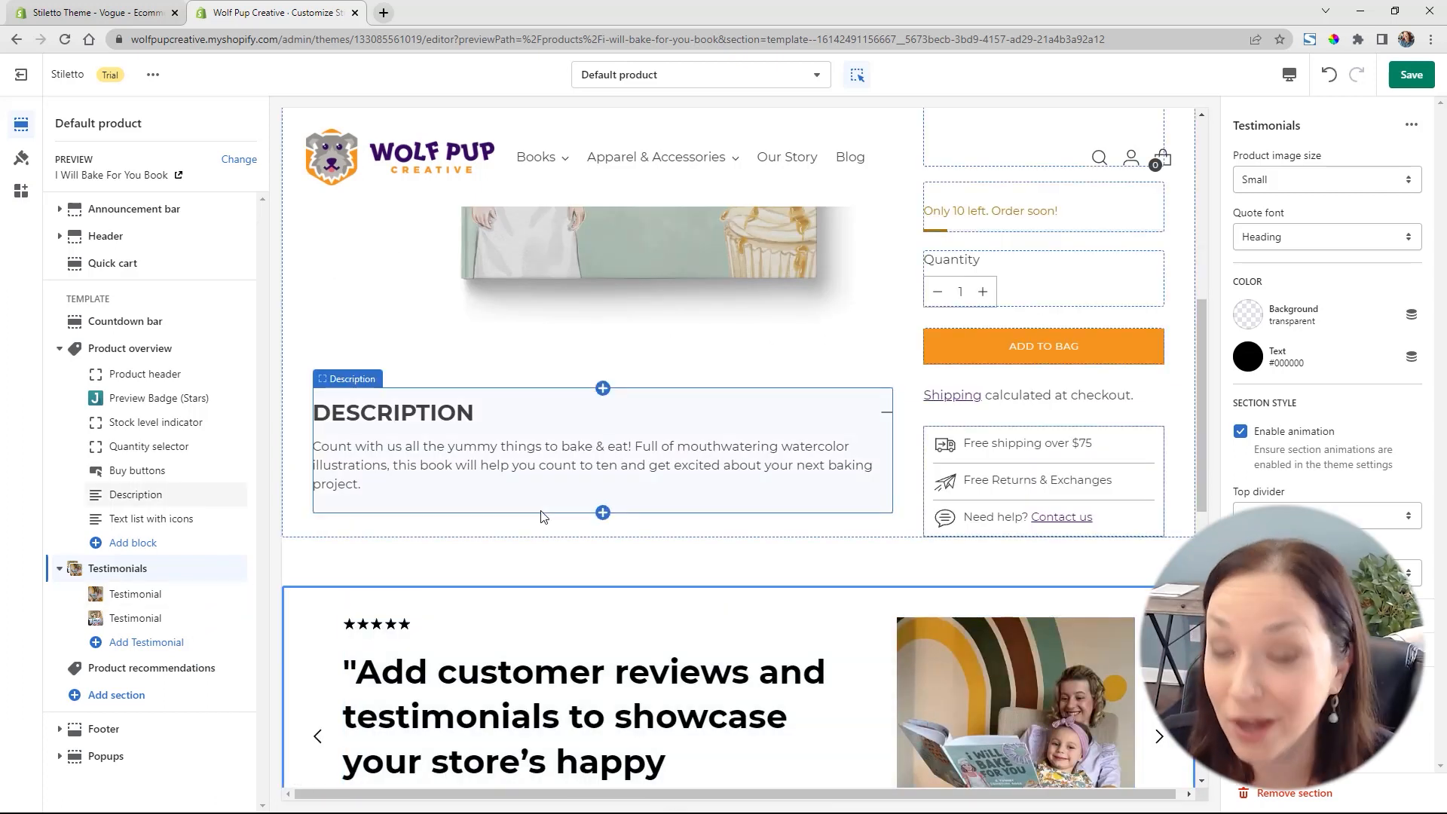
# Hide the Product recommendations section on the default product template
pyautogui.click(145, 669)
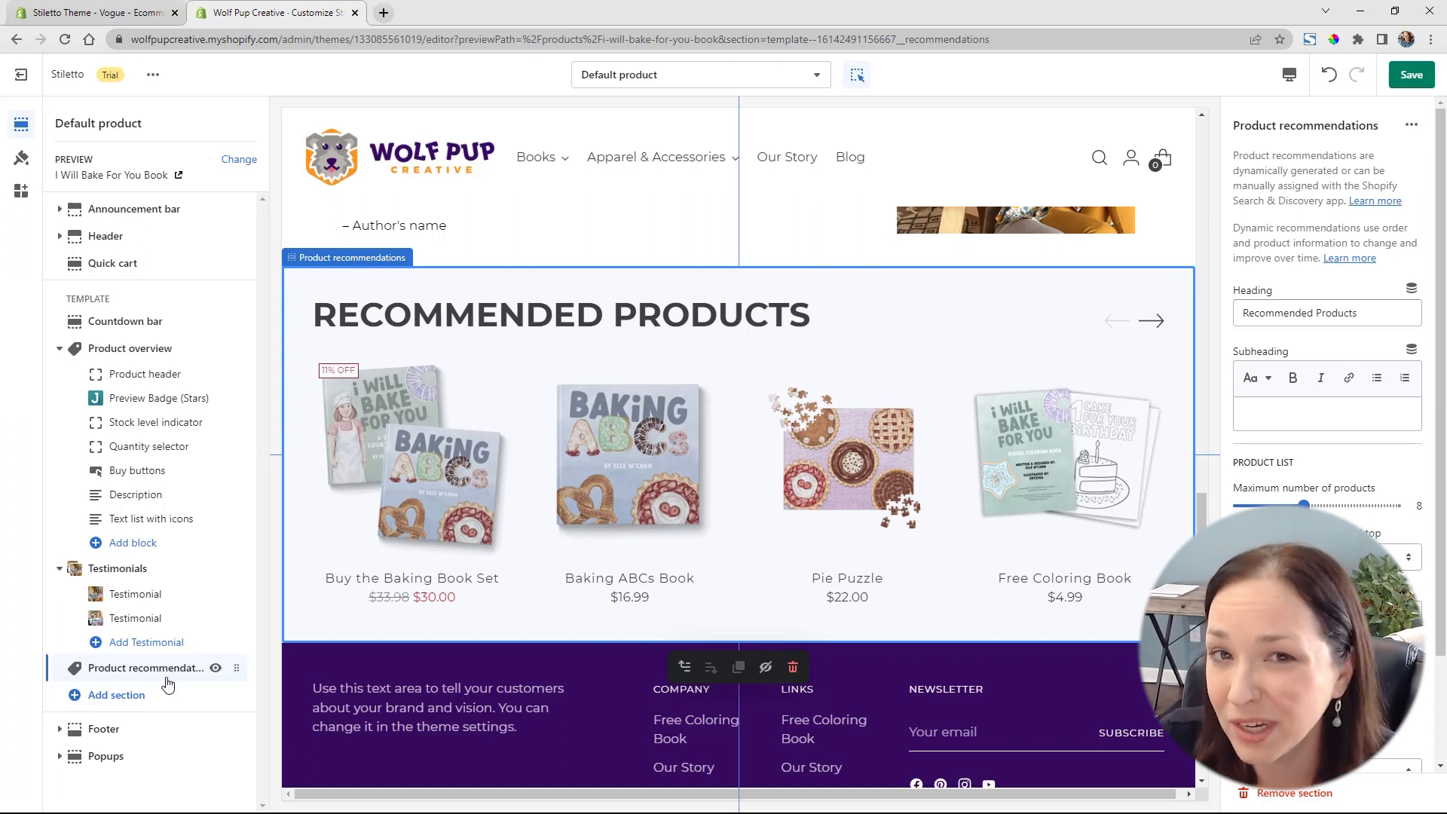
pyautogui.click(216, 668)
pyautogui.scroll(4, 859, 406)
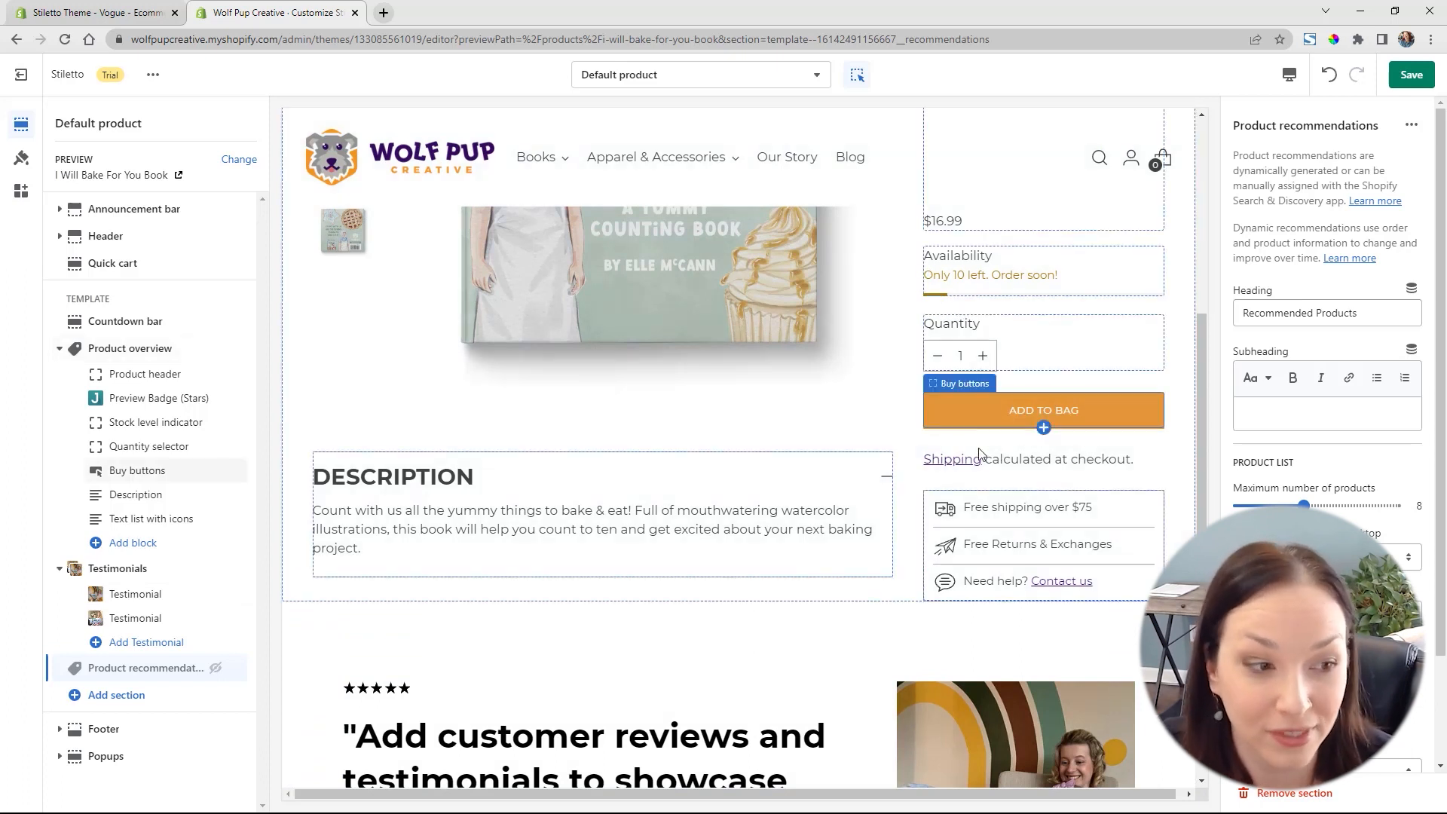
# Add a Complementary products block to the Product overview section and look over its settings and the preview
pyautogui.click(130, 550)
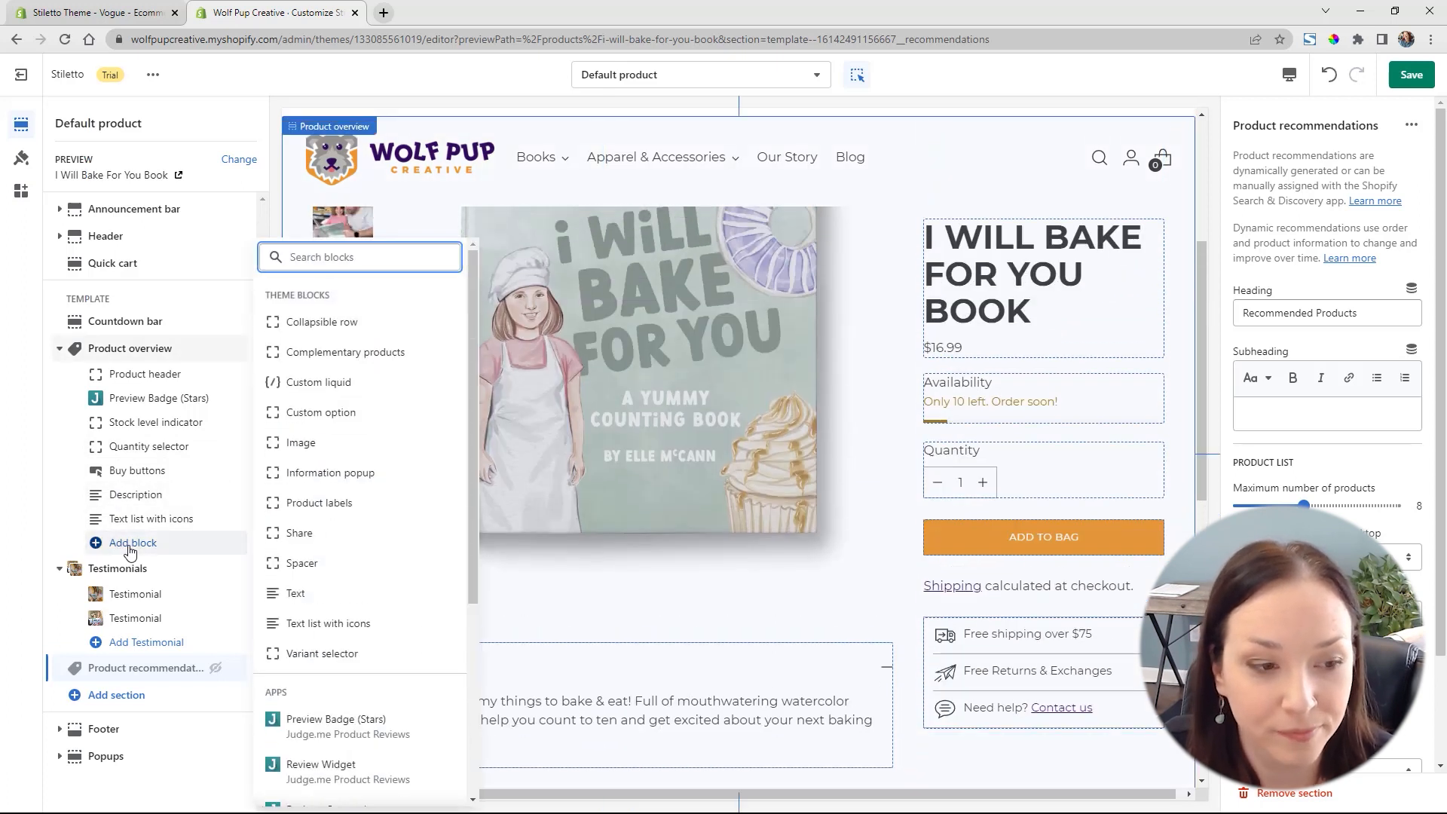
pyautogui.click(345, 353)
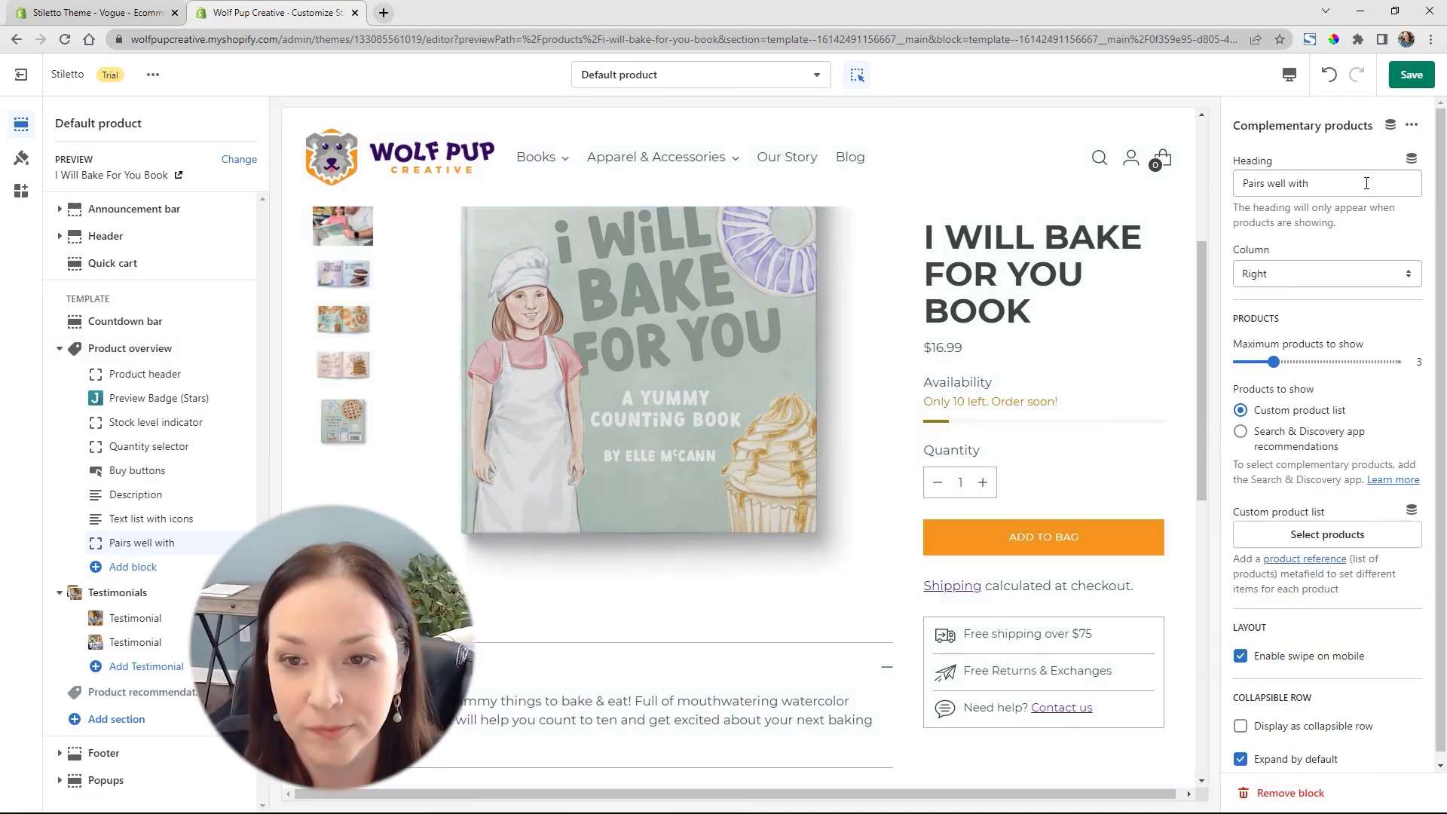
pyautogui.scroll(-3, 1159, 373)
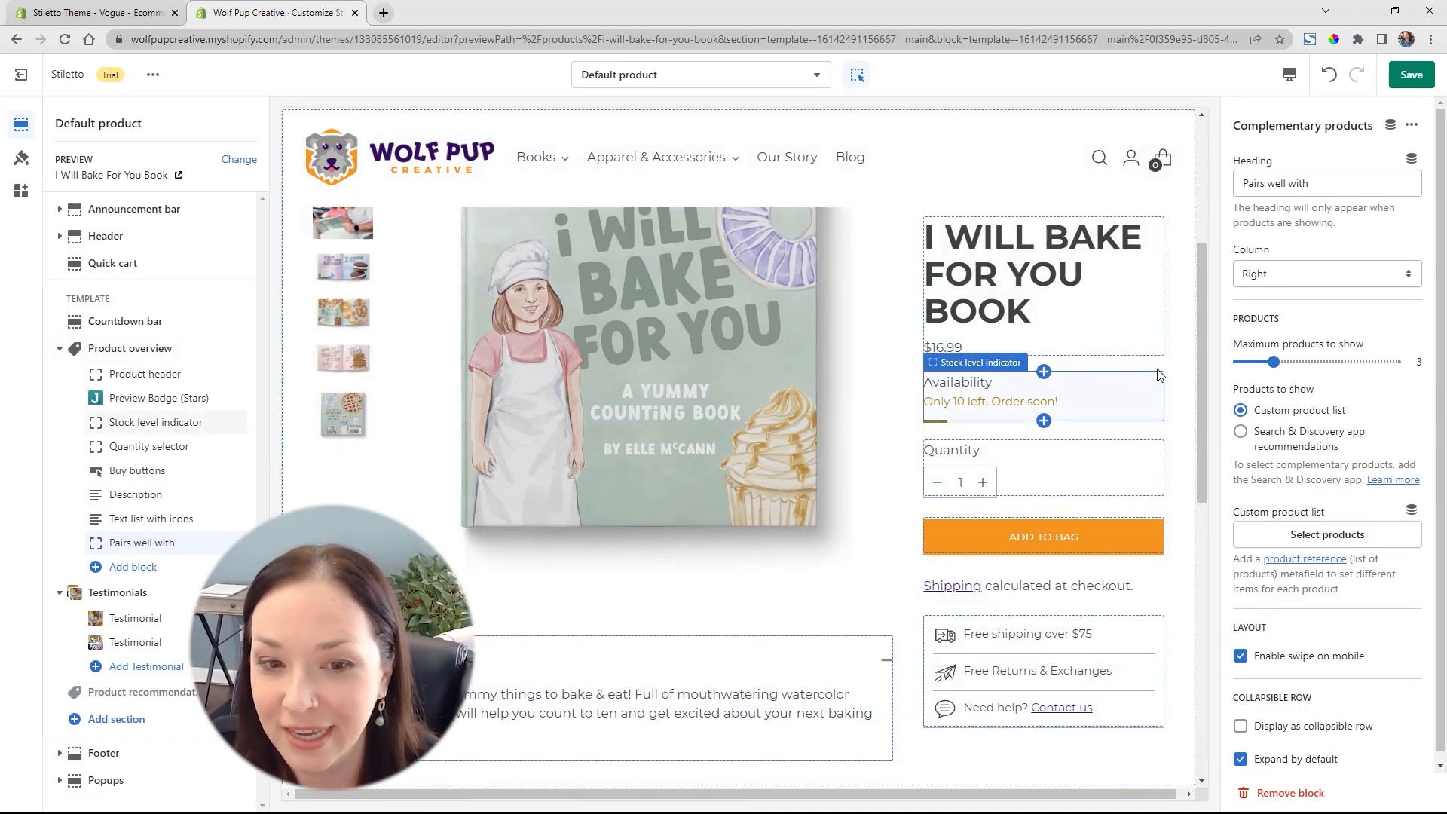
pyautogui.scroll(3, 1159, 375)
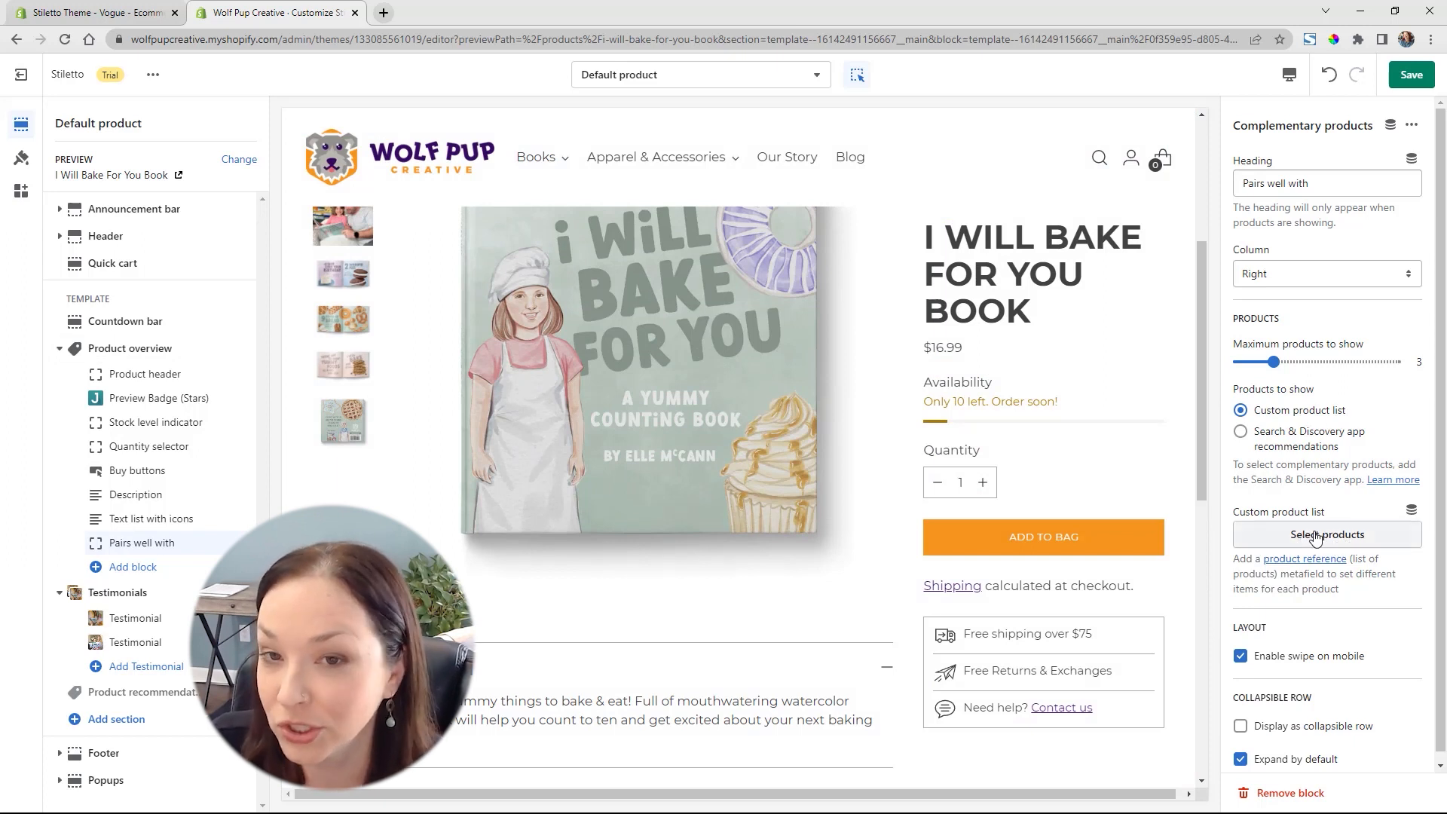
# Choose Baking ABCs Book and Donuts Puzzle as the custom product list of the Complementary products block
pyautogui.click(1314, 536)
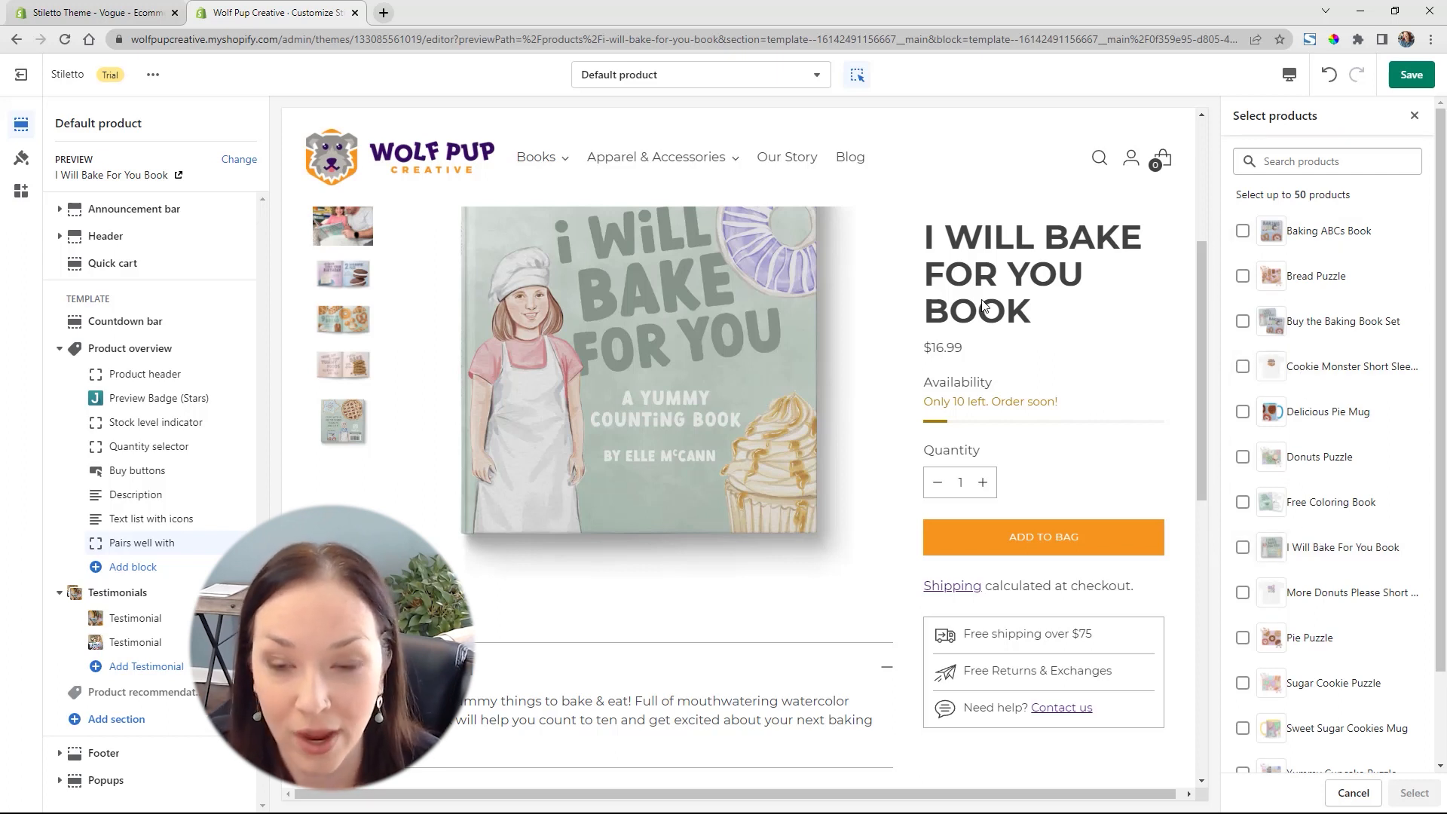
pyautogui.click(1242, 232)
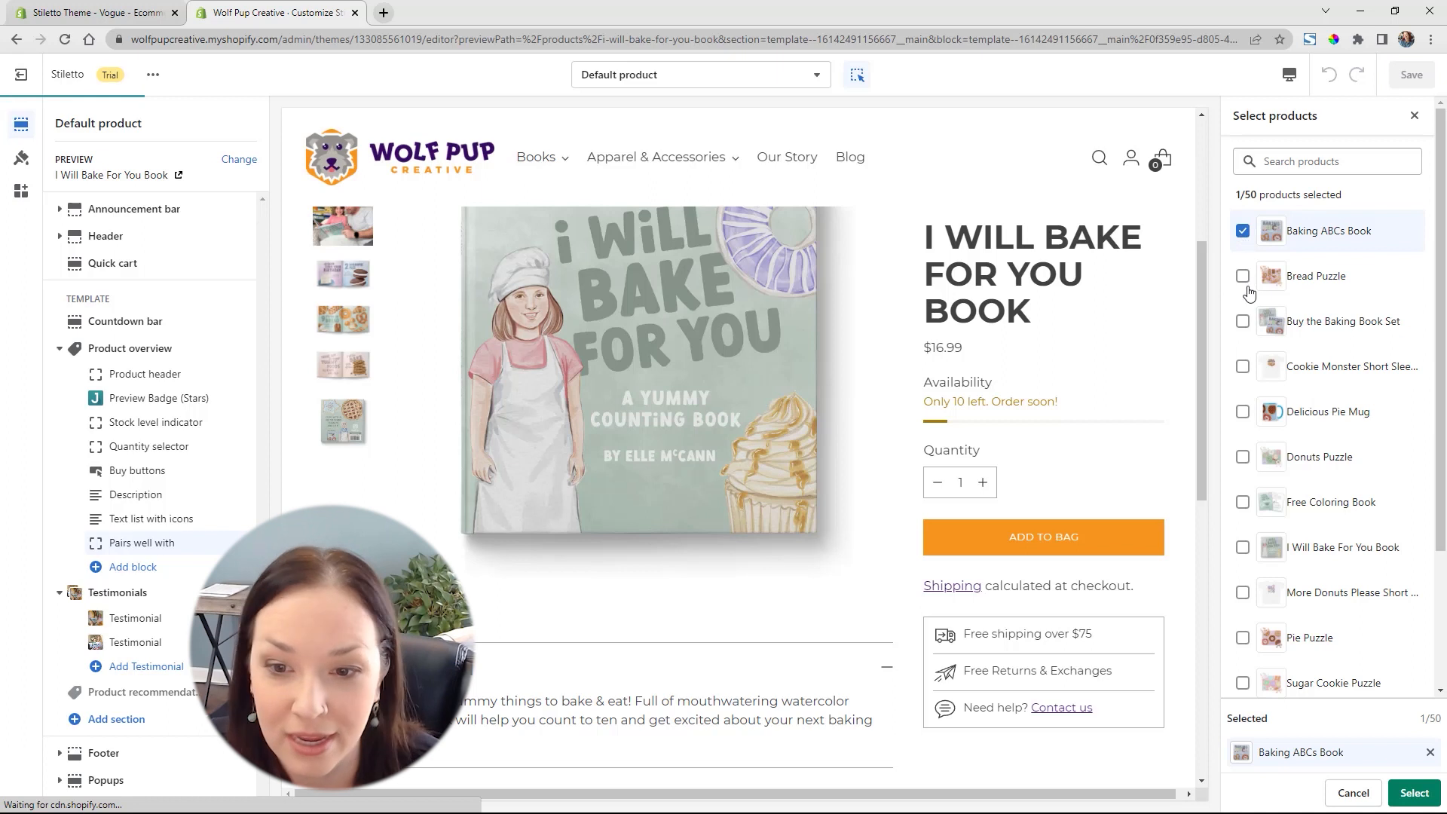
pyautogui.click(1242, 459)
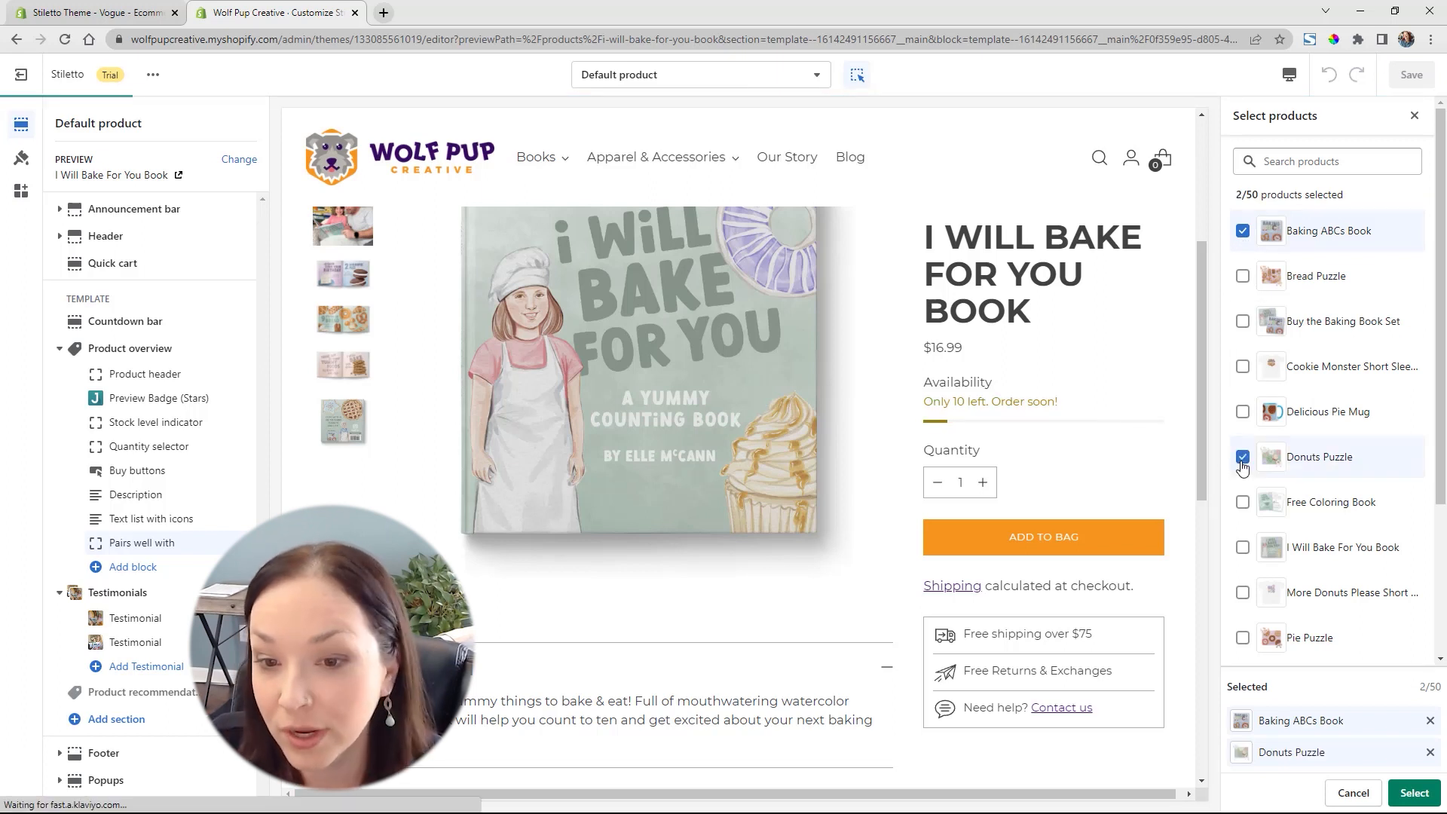
pyautogui.click(1415, 792)
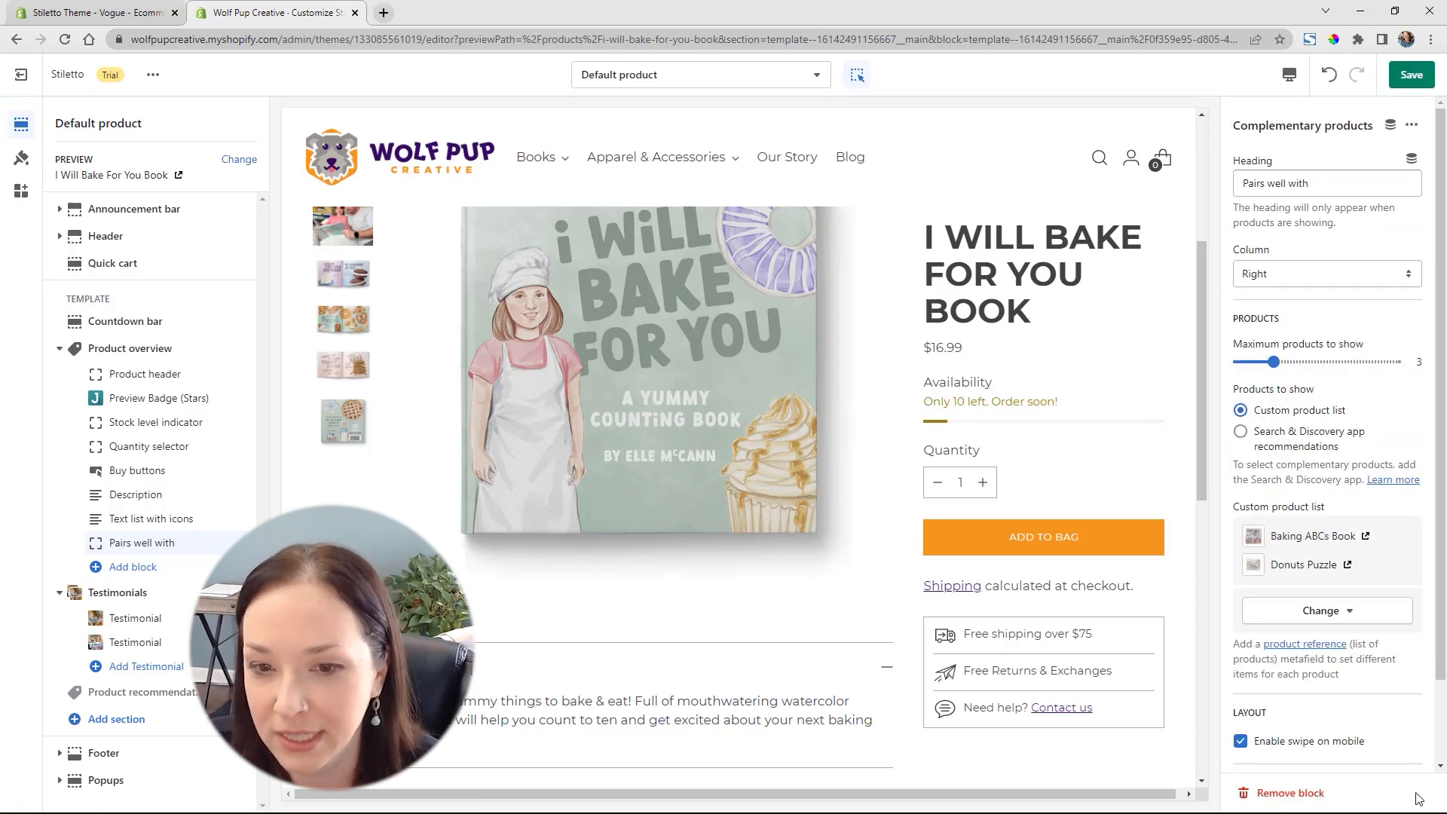
# Set the Complementary products block to show at most 2 products and place it in the Left column
pyautogui.moveTo(1273, 362); pyautogui.dragTo(1255, 360)
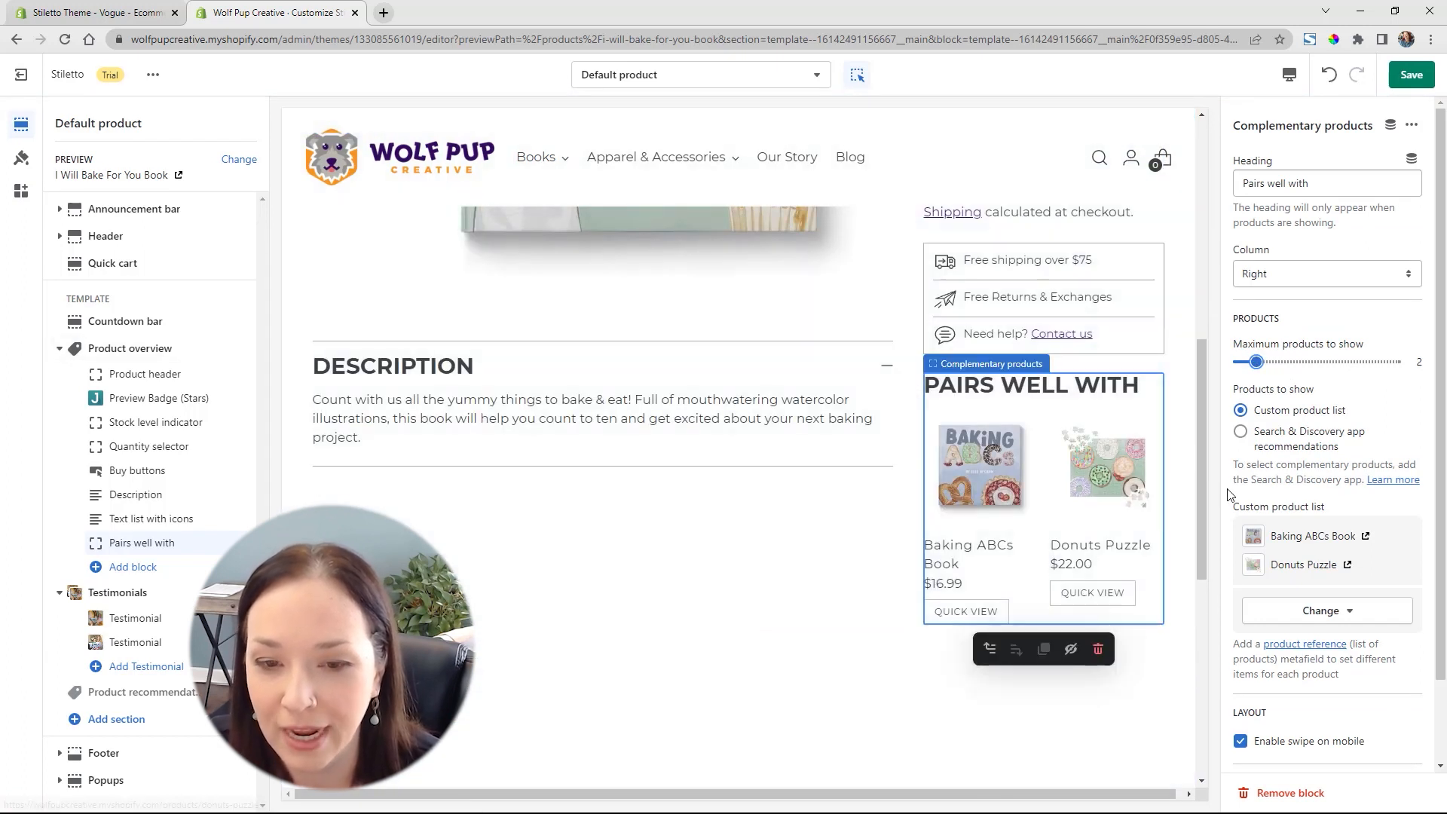
pyautogui.click(1313, 279)
pyautogui.click(1265, 297)
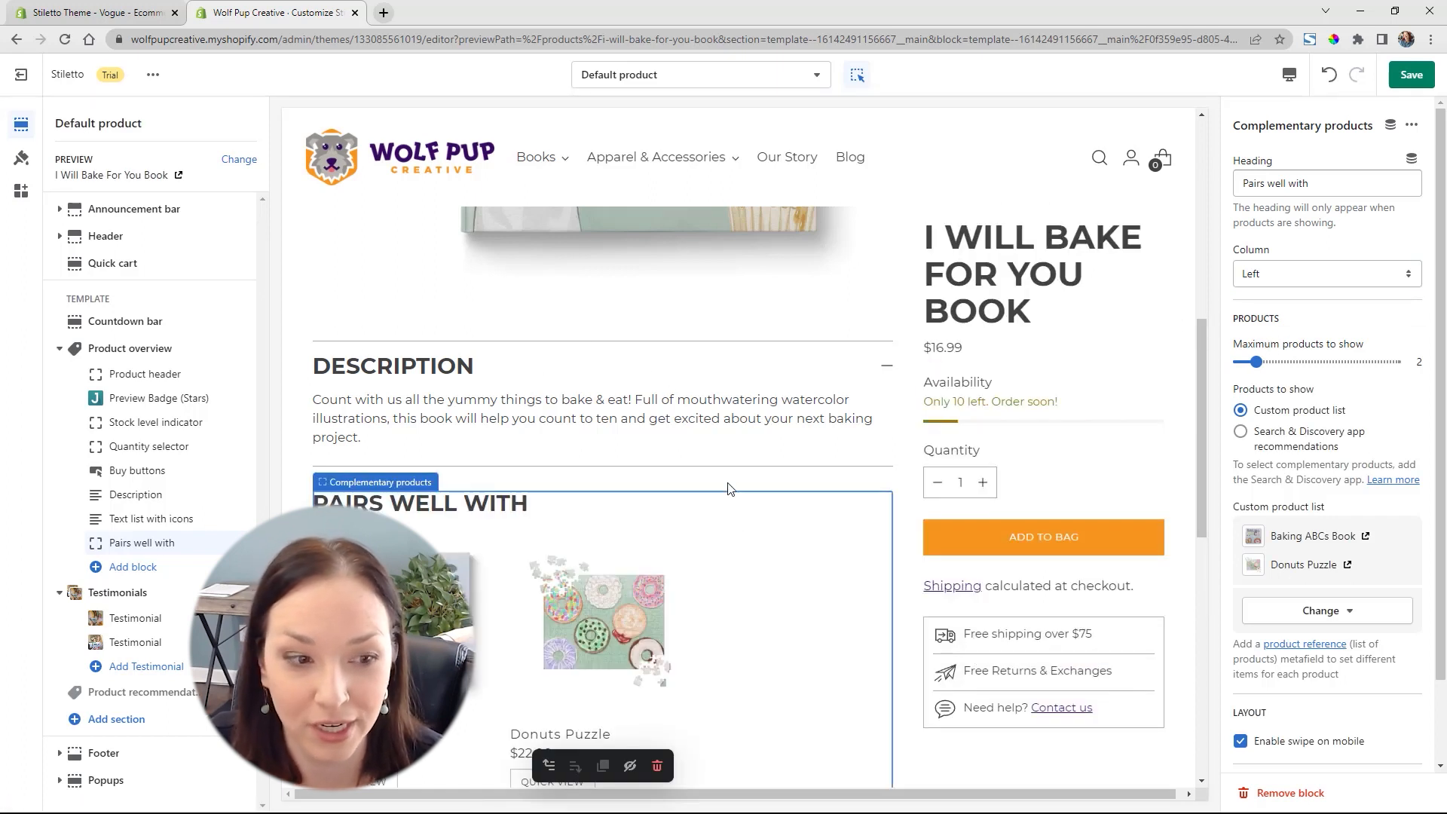
pyautogui.scroll(6, 748, 390)
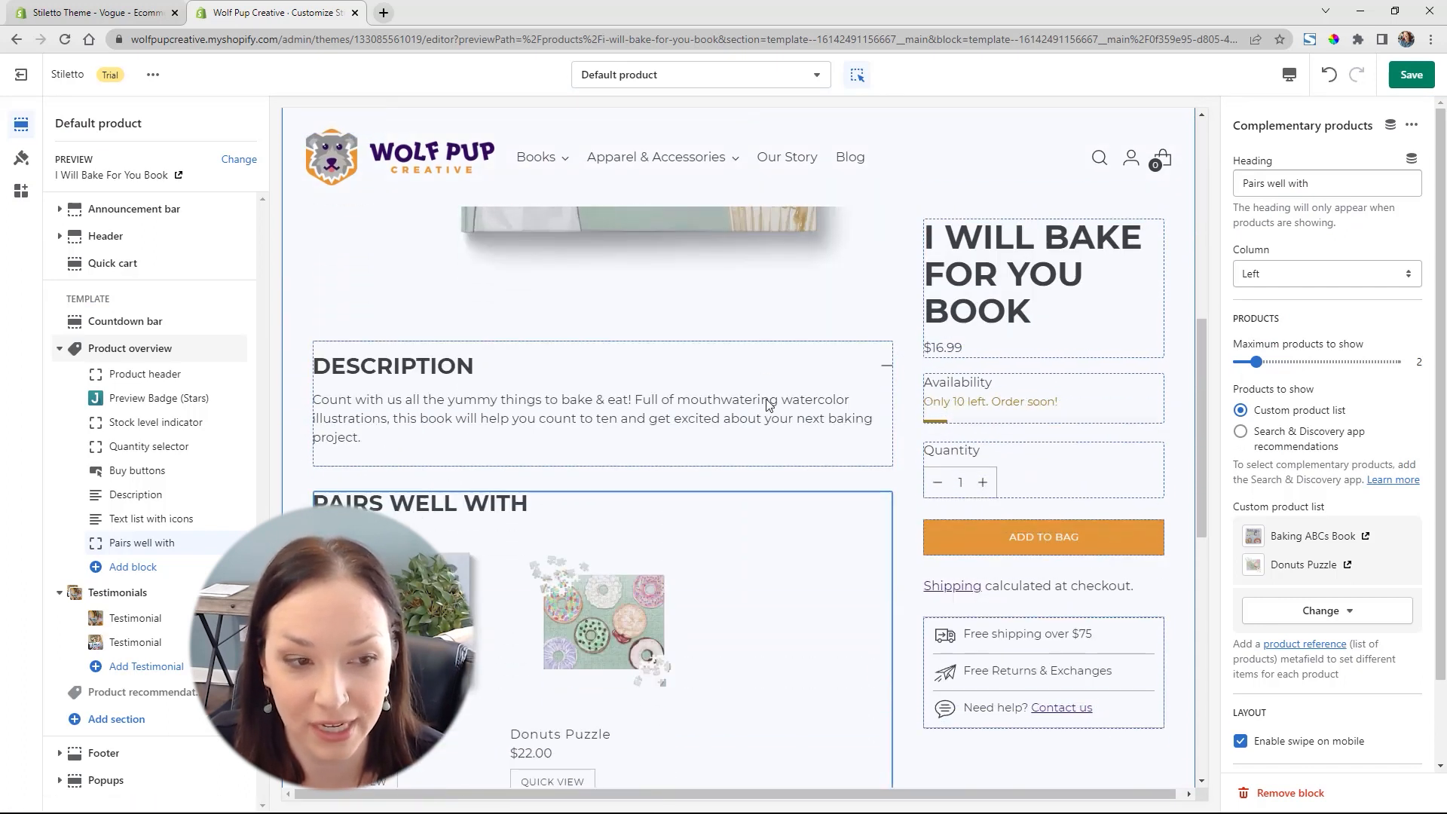
# Change the Complementary products heading to "Don't Forget to Also Grab:"
pyautogui.moveTo(1343, 185); pyautogui.dragTo(1228, 183)
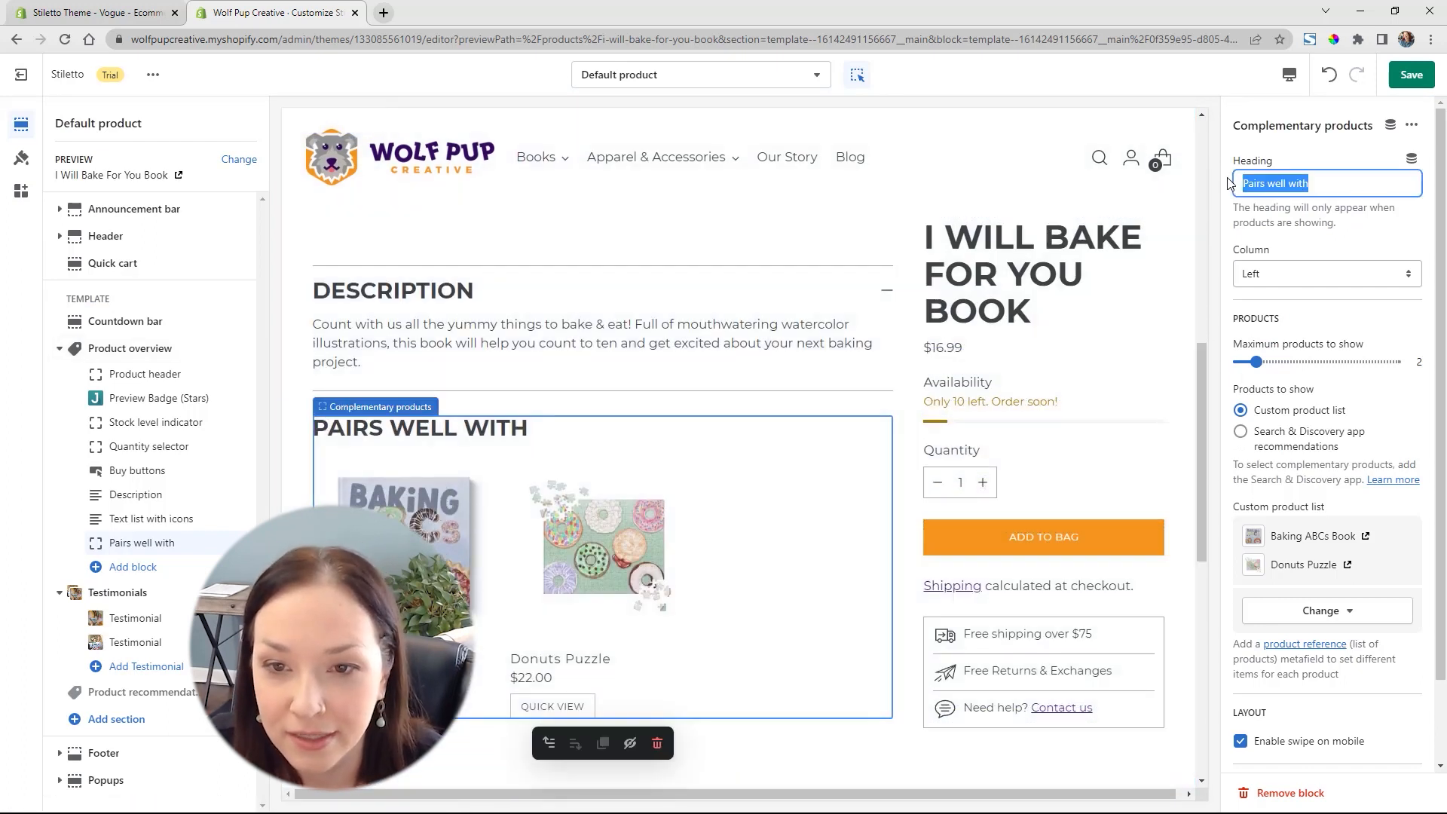
pyautogui.write('Don')
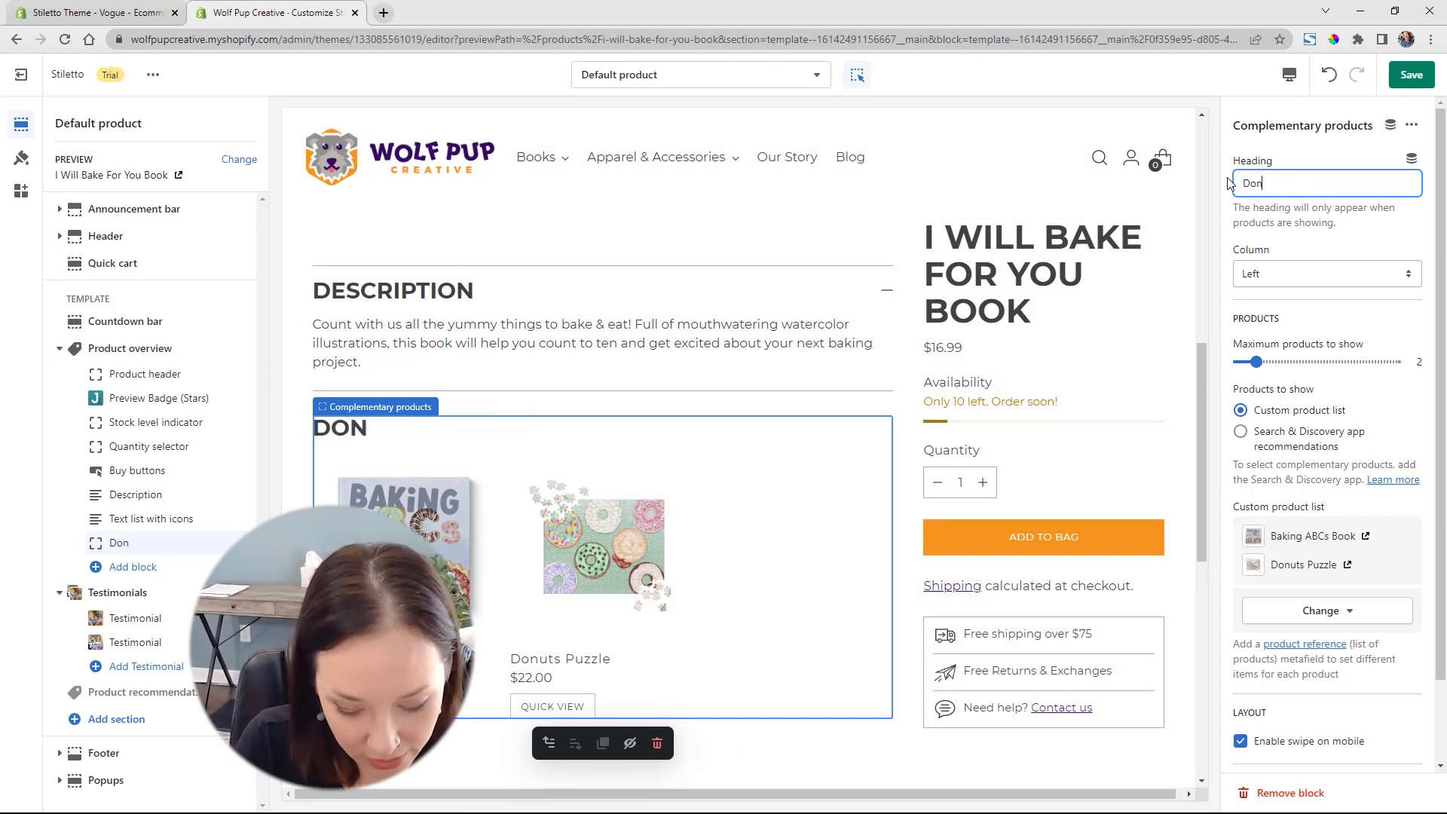
pyautogui.write("'t Forget ")
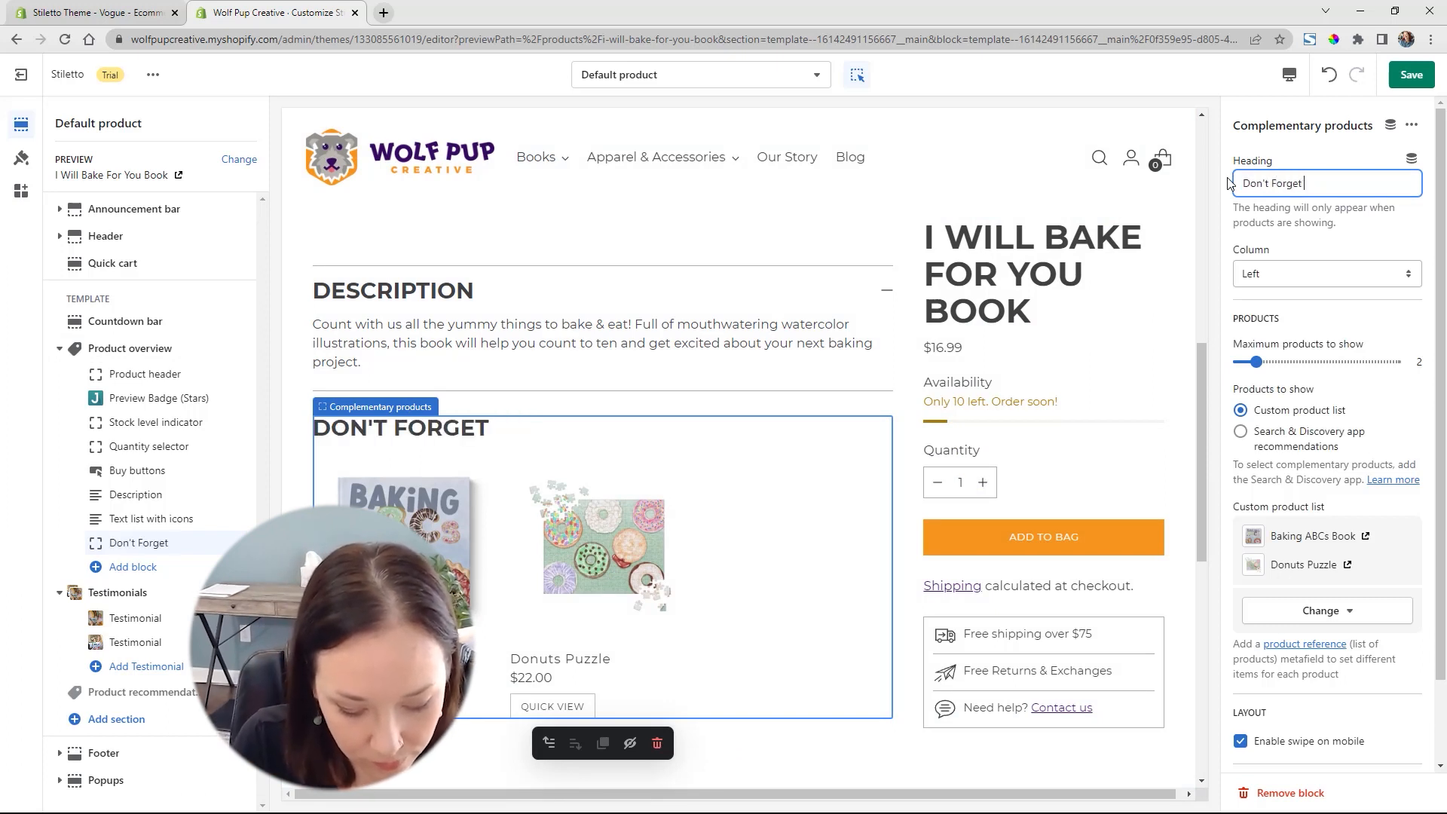
pyautogui.write('to Also Grab:')
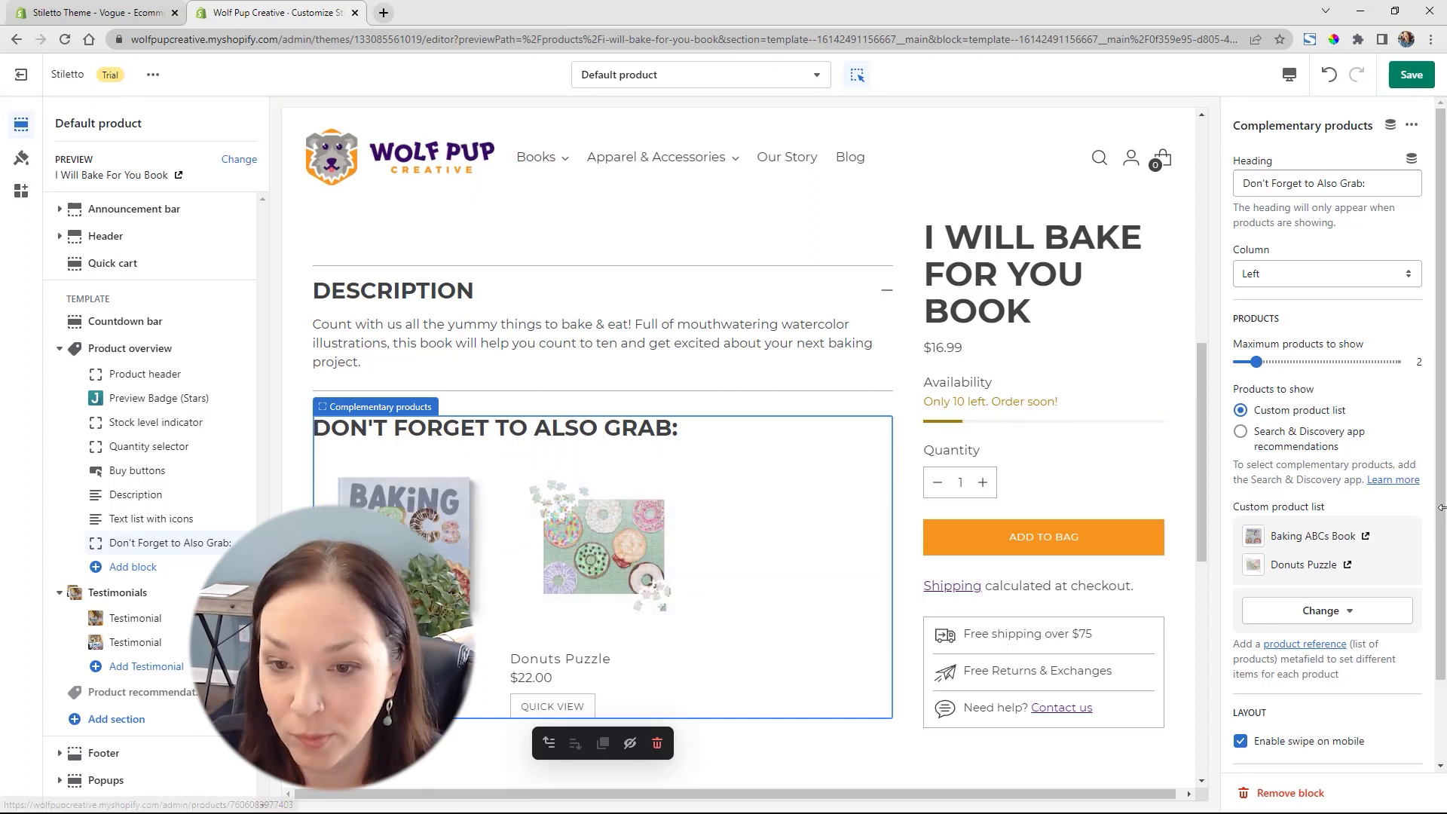
# Check the remaining Complementary products settings and the product page preview, and save the template
pyautogui.scroll(-1, 1357, 482)
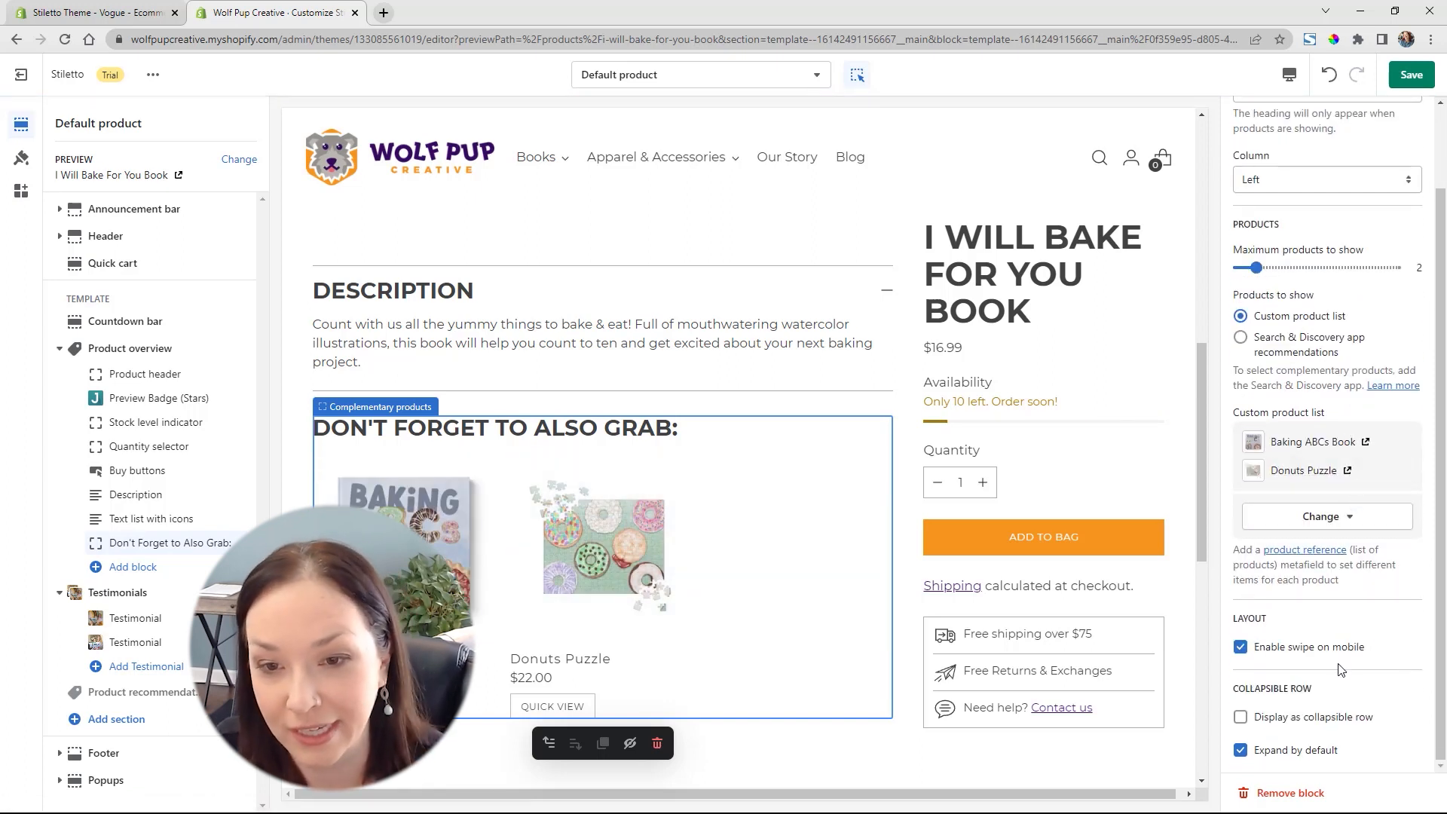
pyautogui.scroll(1, 1339, 669)
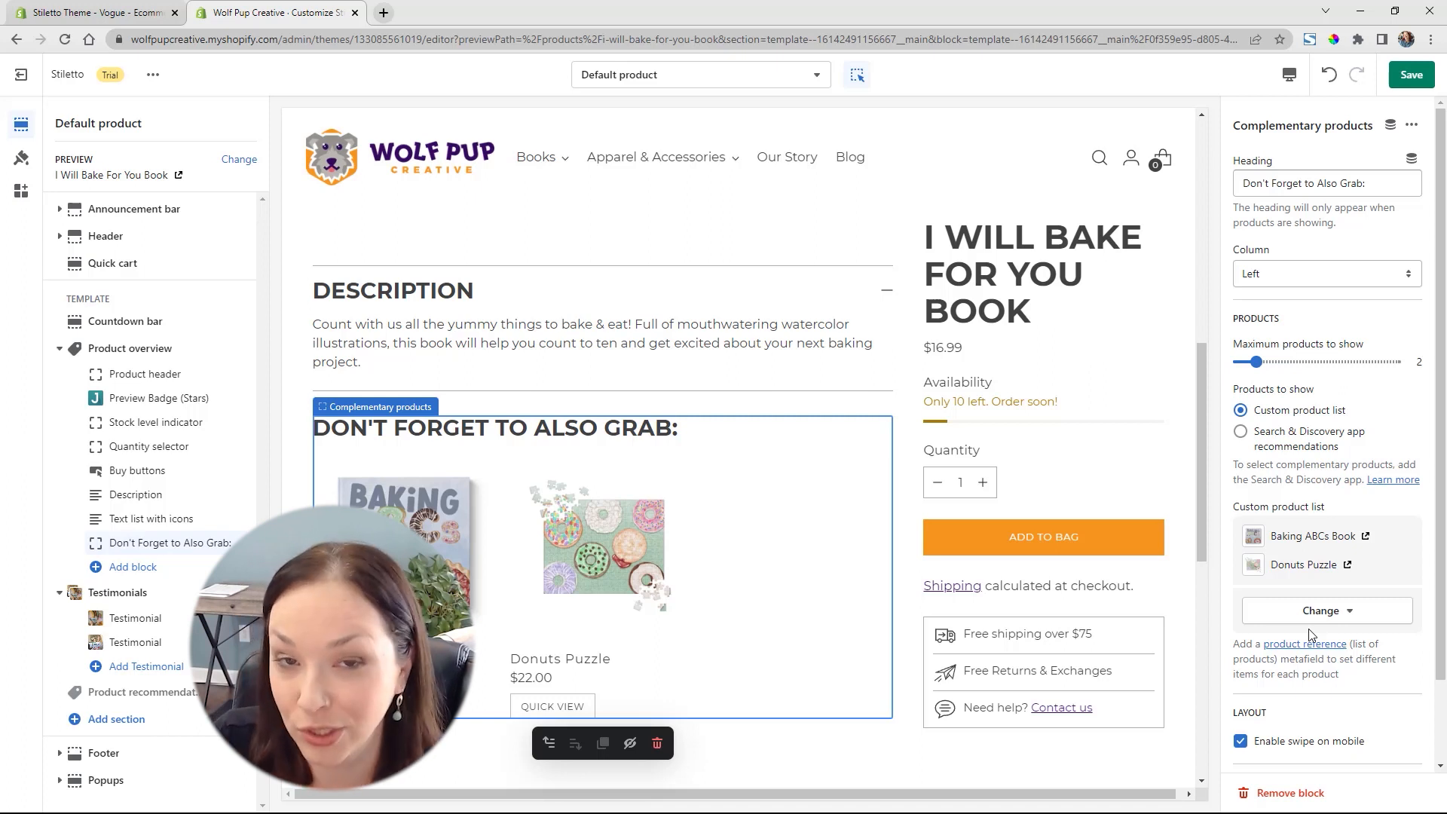
pyautogui.scroll(5, 746, 559)
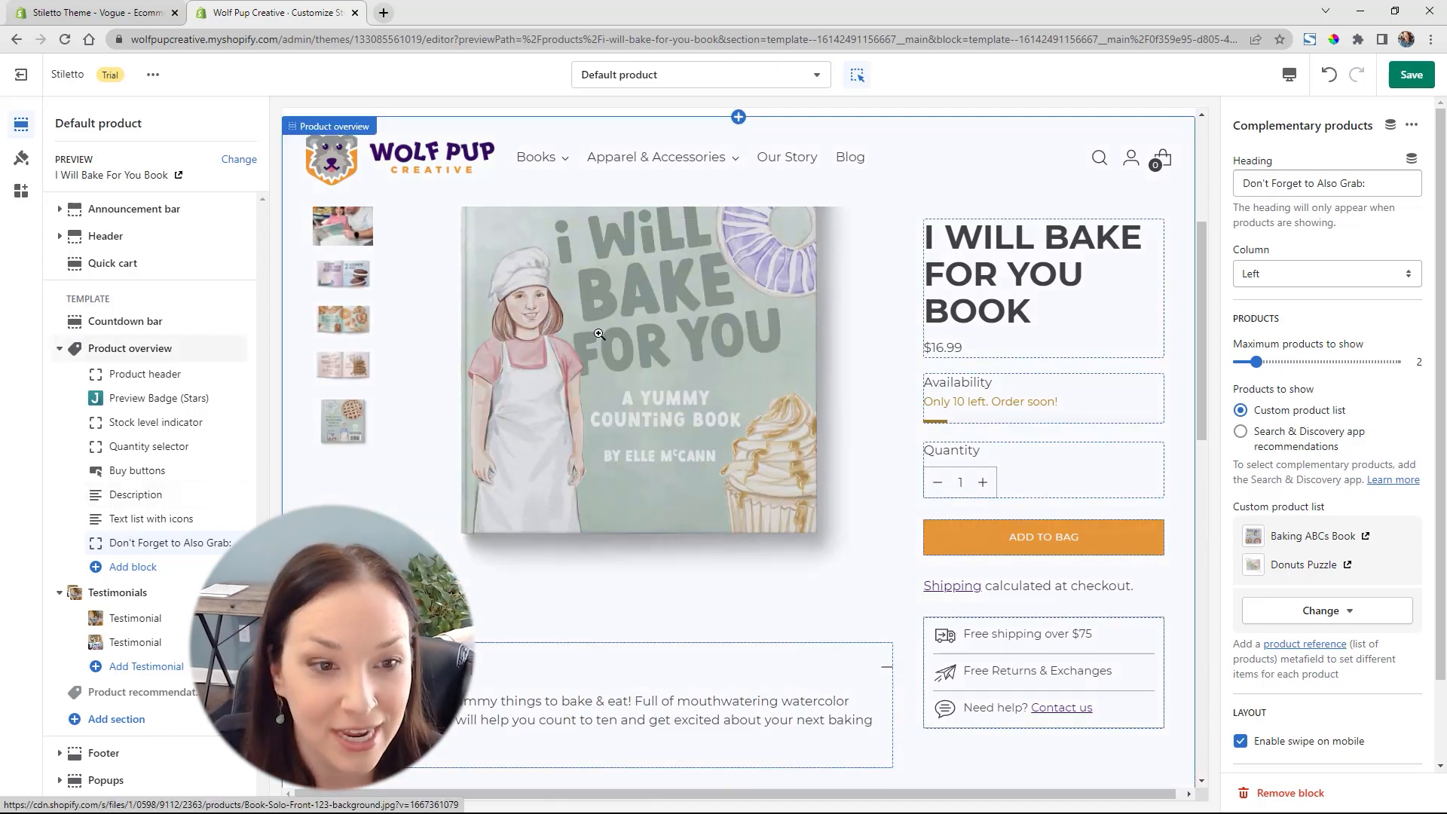
pyautogui.scroll(-6, 704, 320)
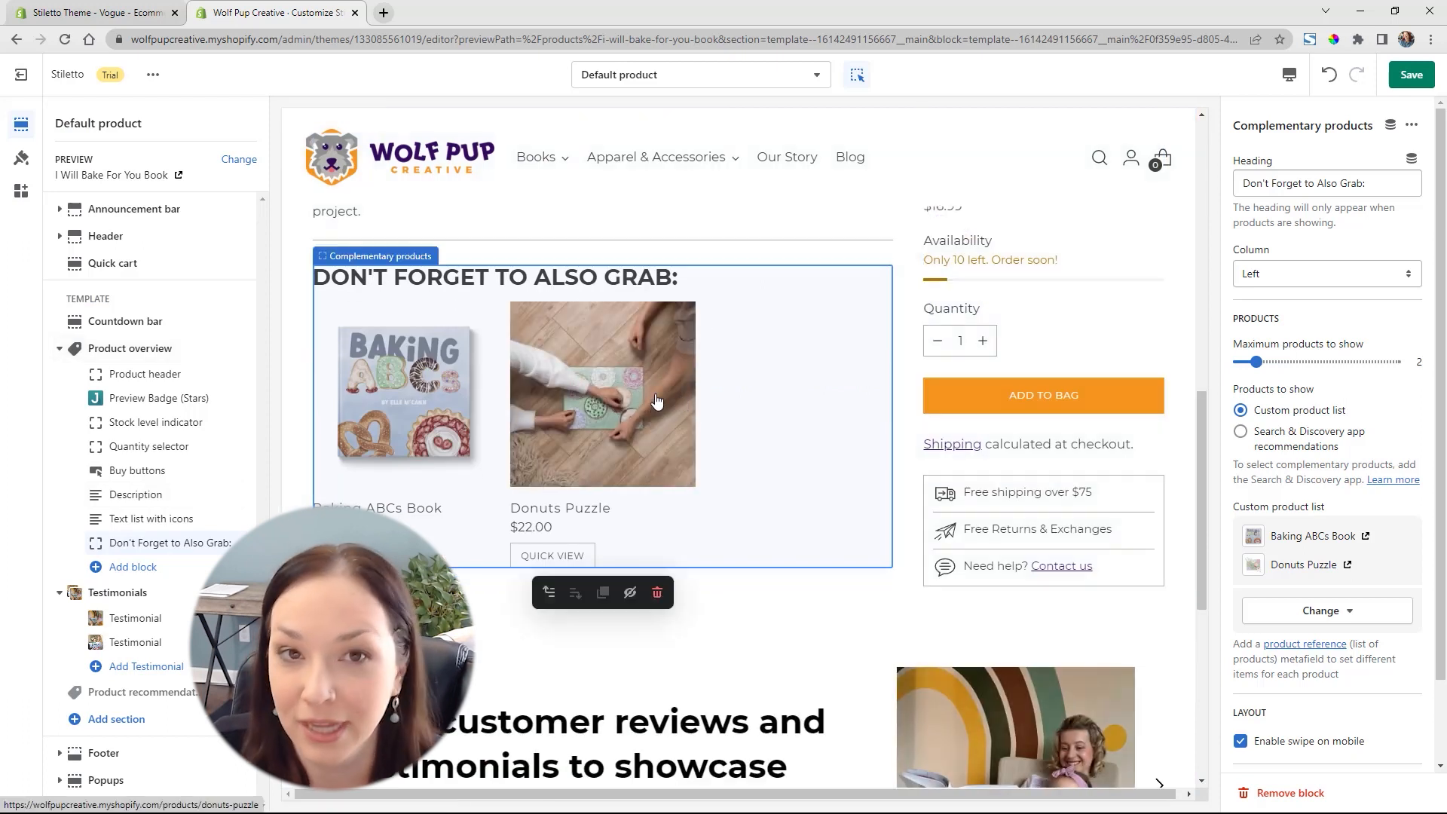
pyautogui.scroll(4, 656, 400)
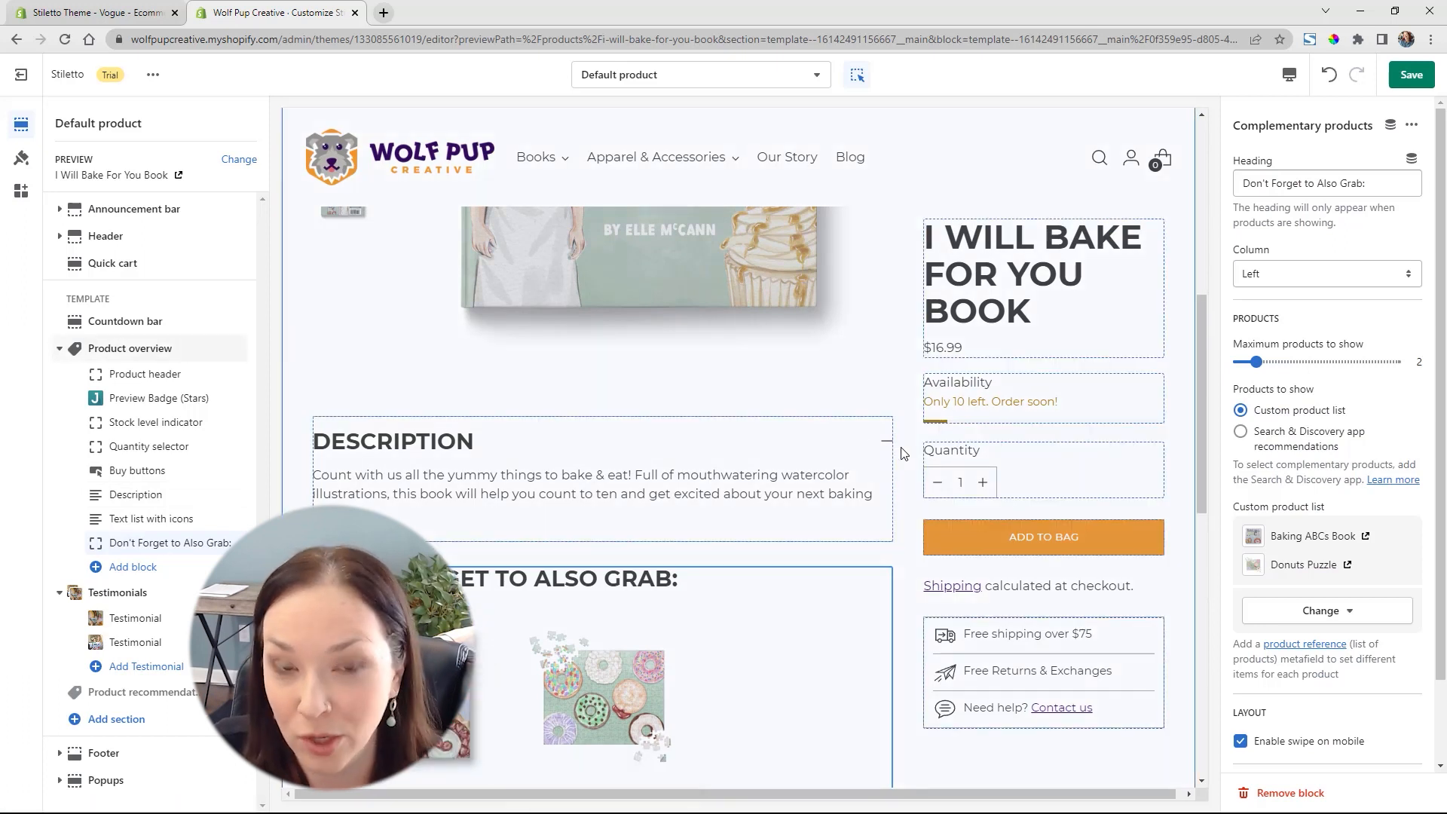
pyautogui.scroll(3, 904, 456)
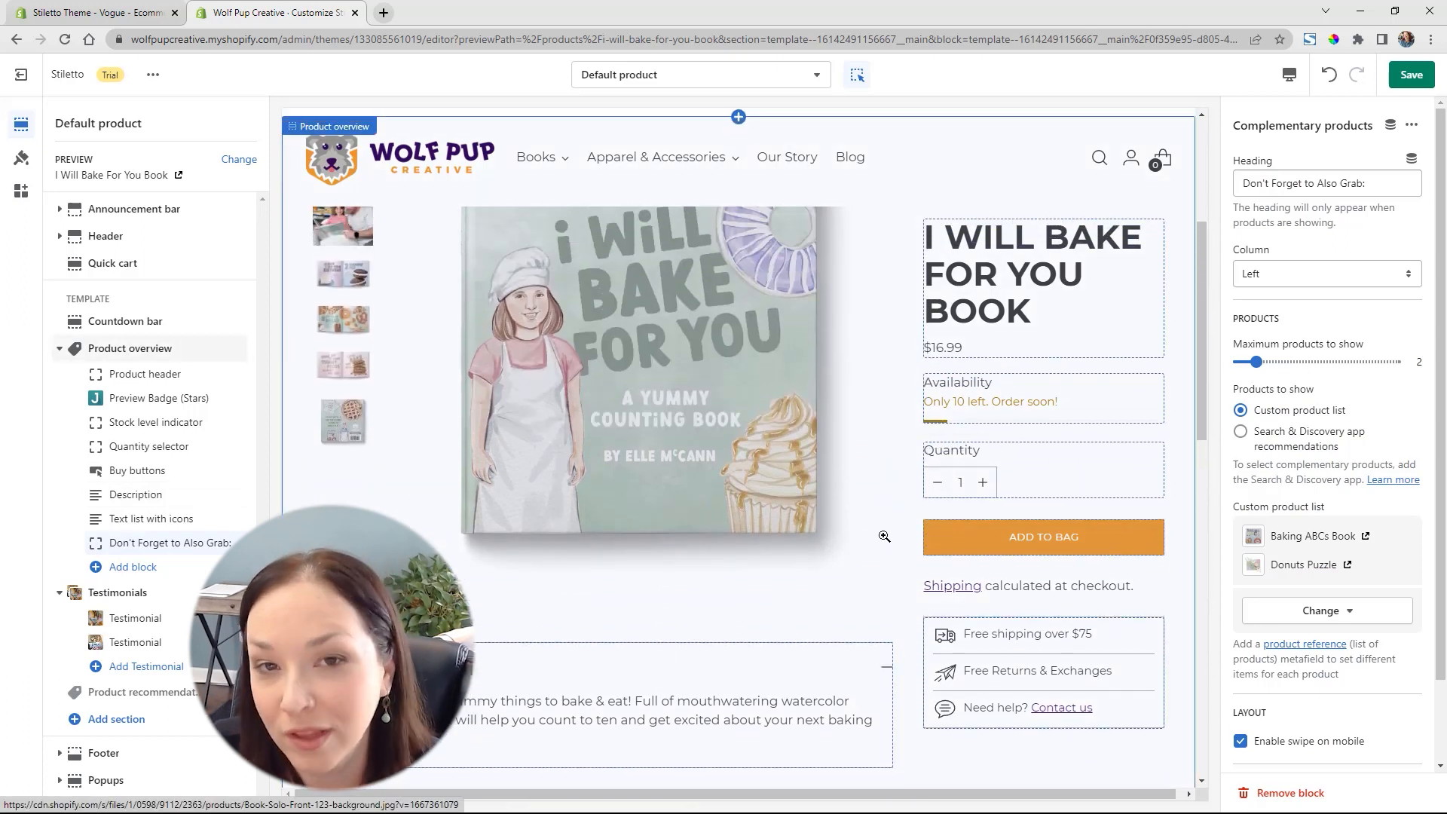
pyautogui.click(1408, 84)
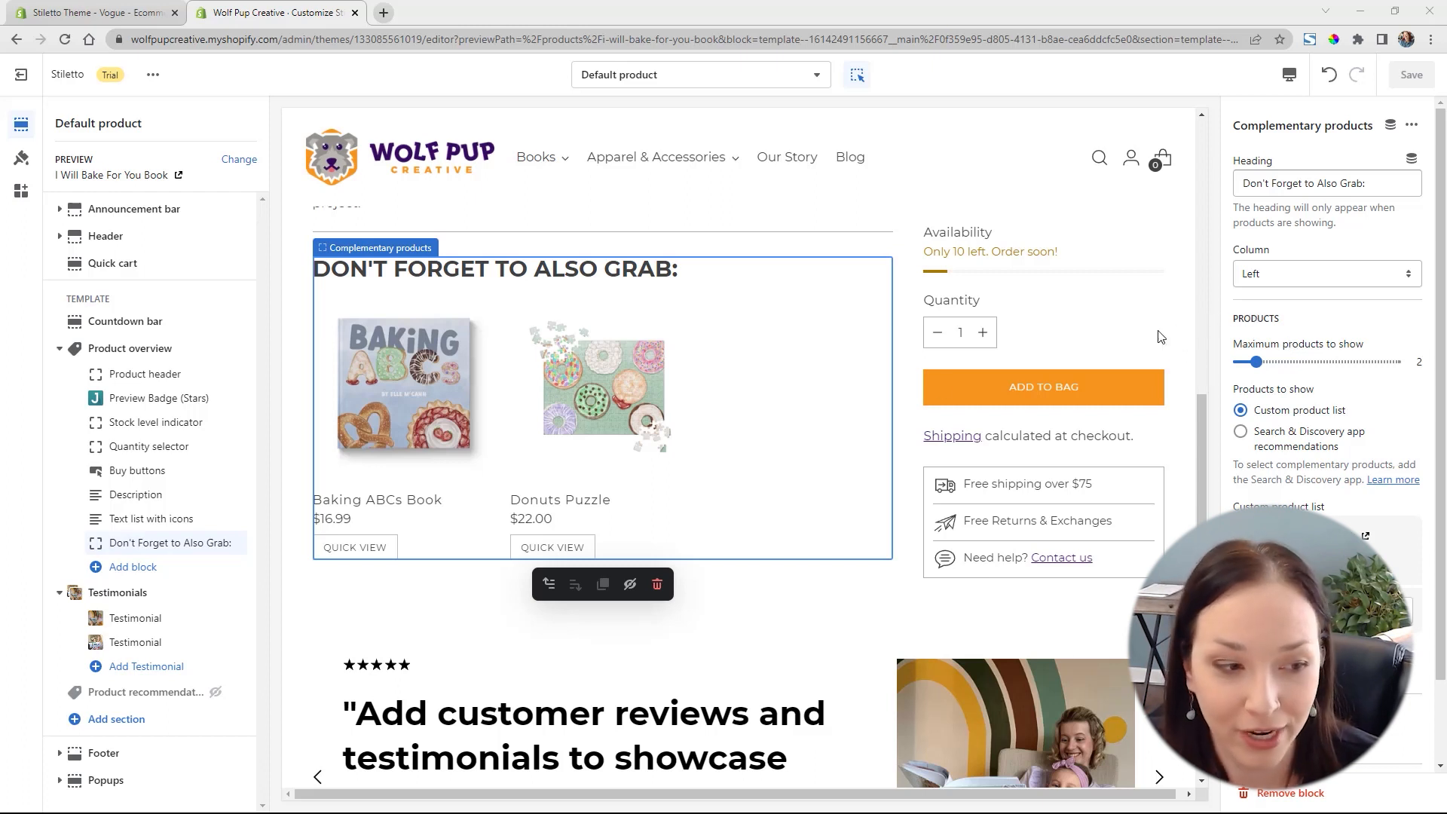
# Add a Multi-column section to the template and move it directly above the Testimonials section
pyautogui.click(126, 724)
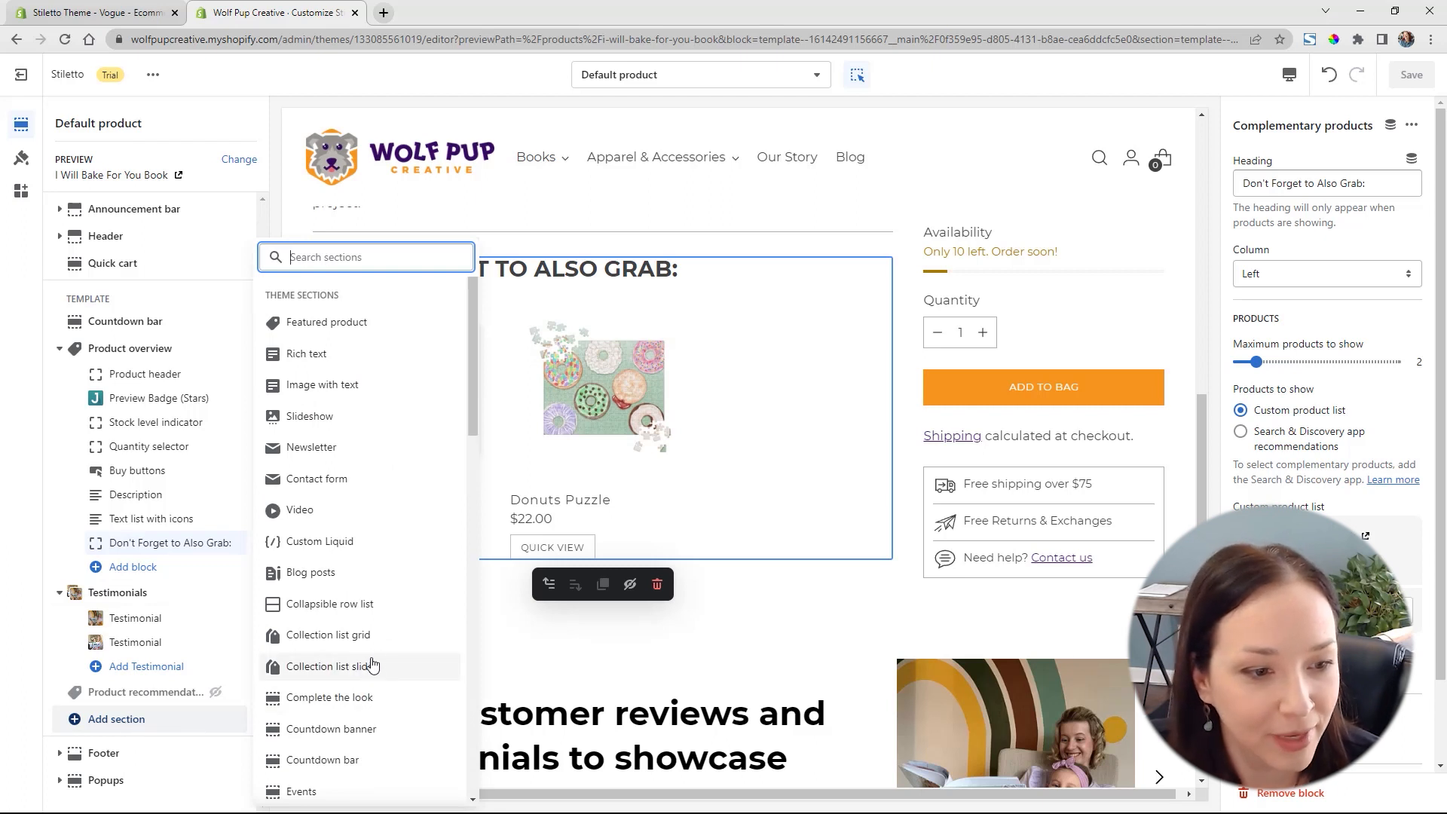
pyautogui.scroll(-5, 396, 576)
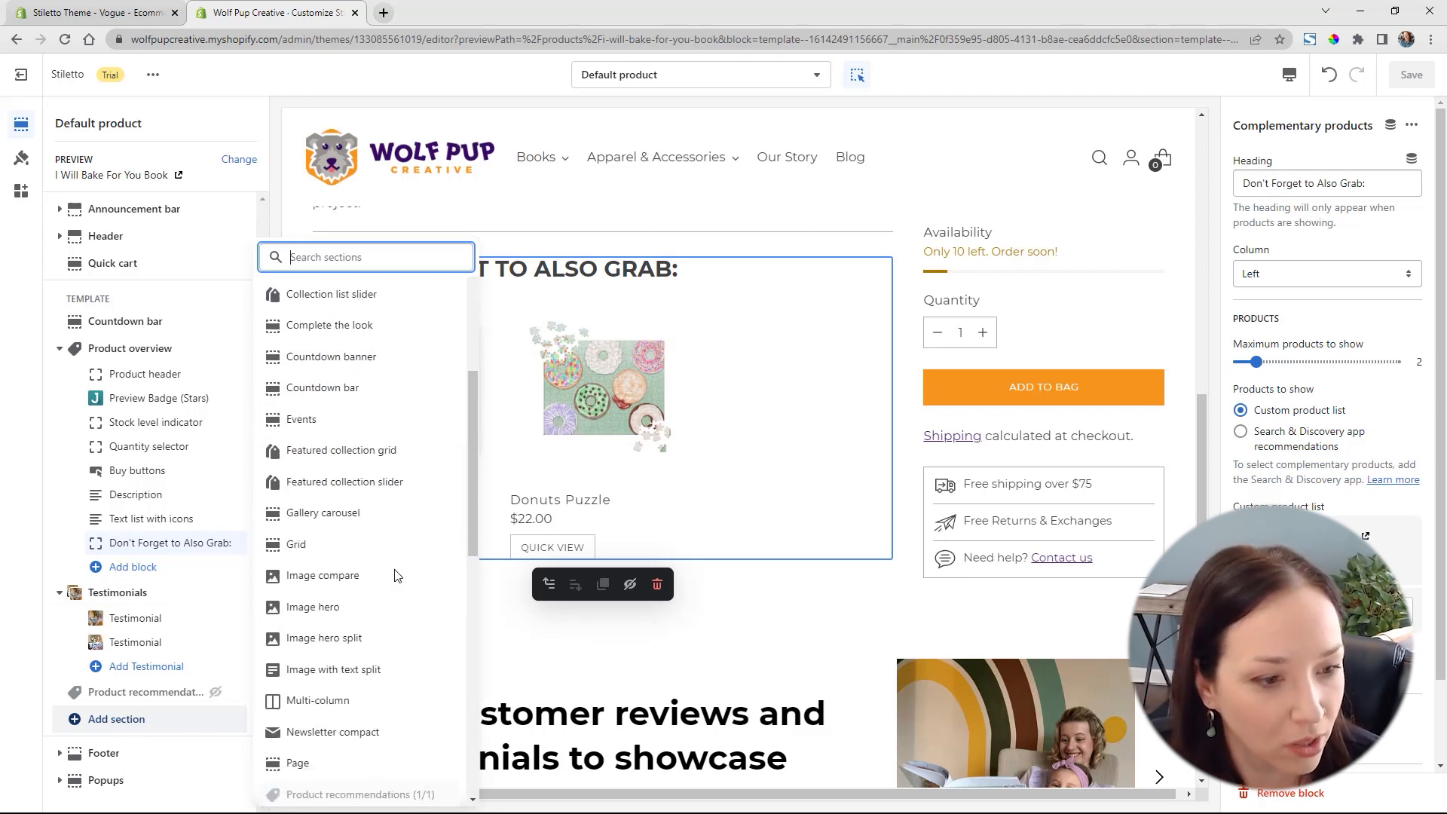
pyautogui.scroll(-2, 396, 576)
pyautogui.click(323, 549)
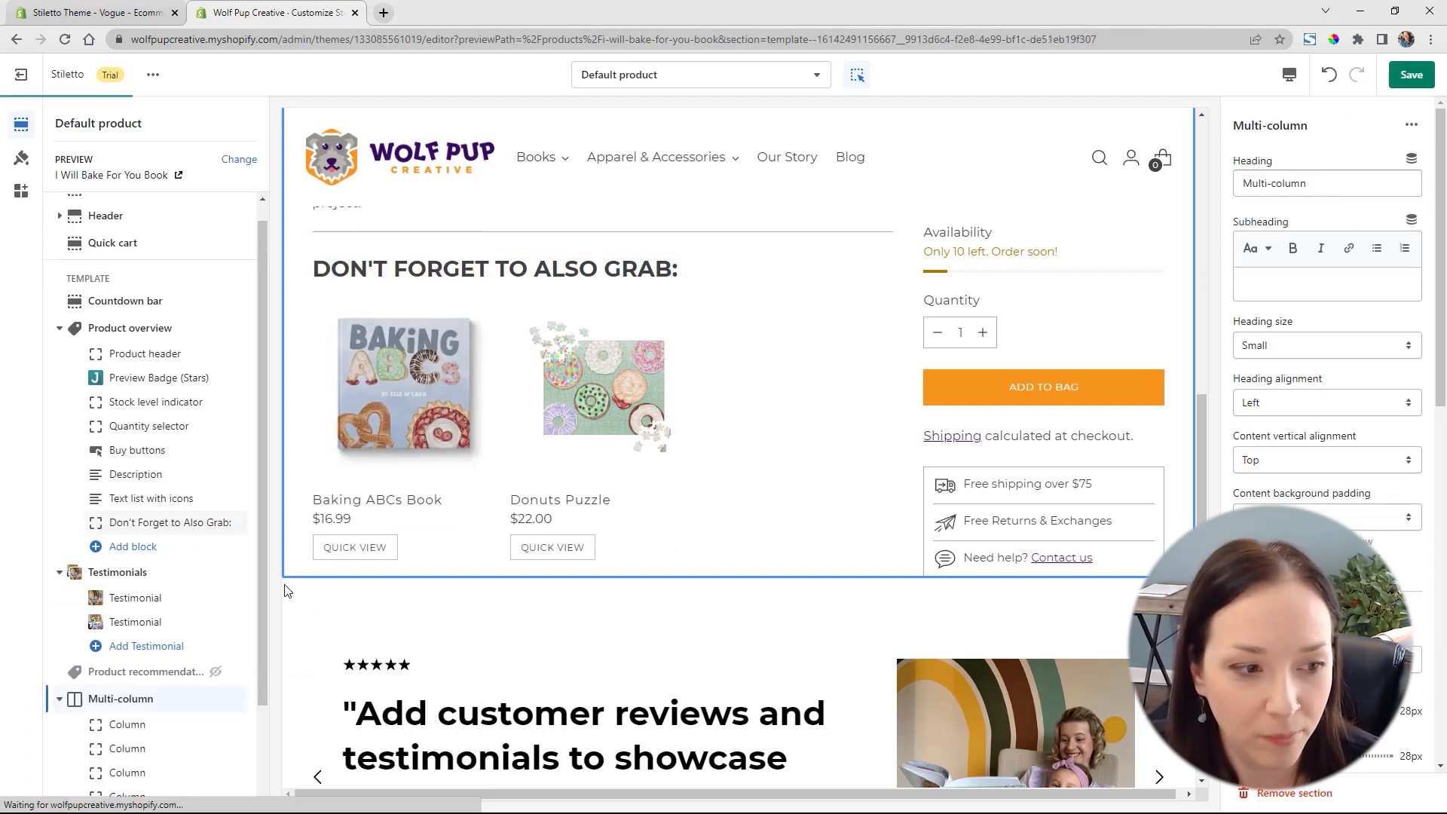
pyautogui.moveTo(213, 698); pyautogui.dragTo(158, 575)
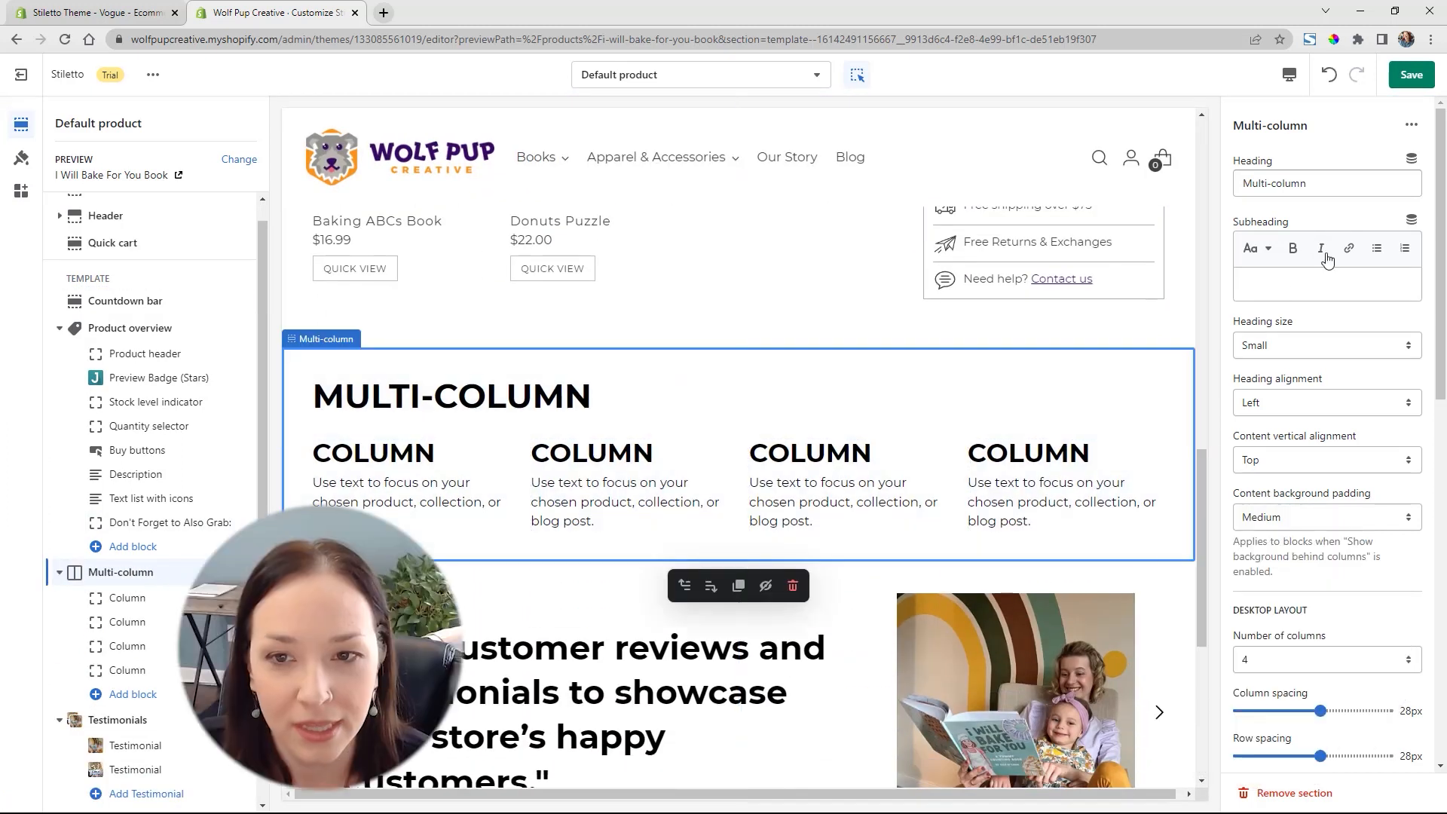
# Set the Multi-column section's heading to "Make Reading Fun"
pyautogui.moveTo(1331, 185); pyautogui.dragTo(1185, 174)
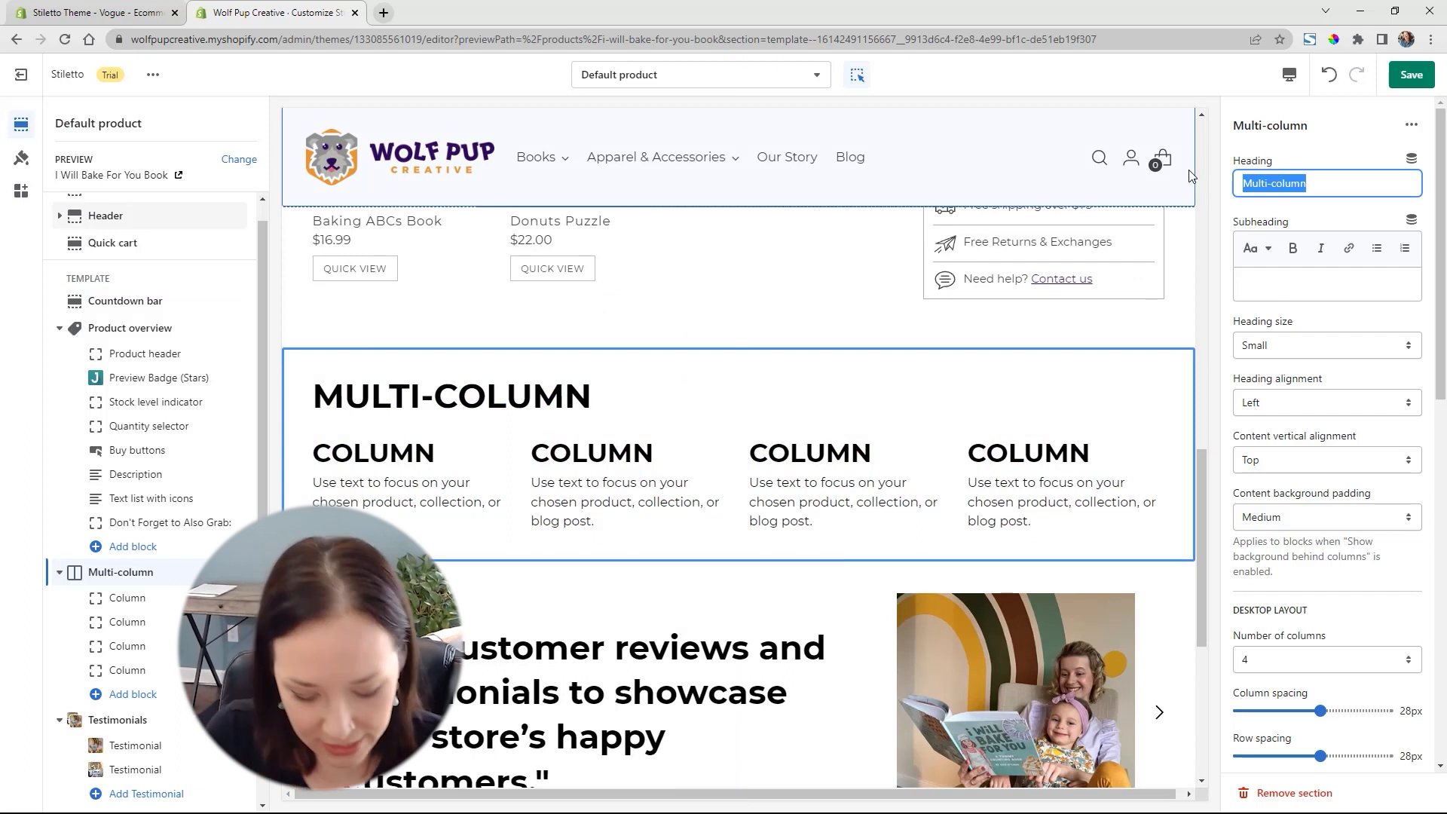
pyautogui.write('Make Read')
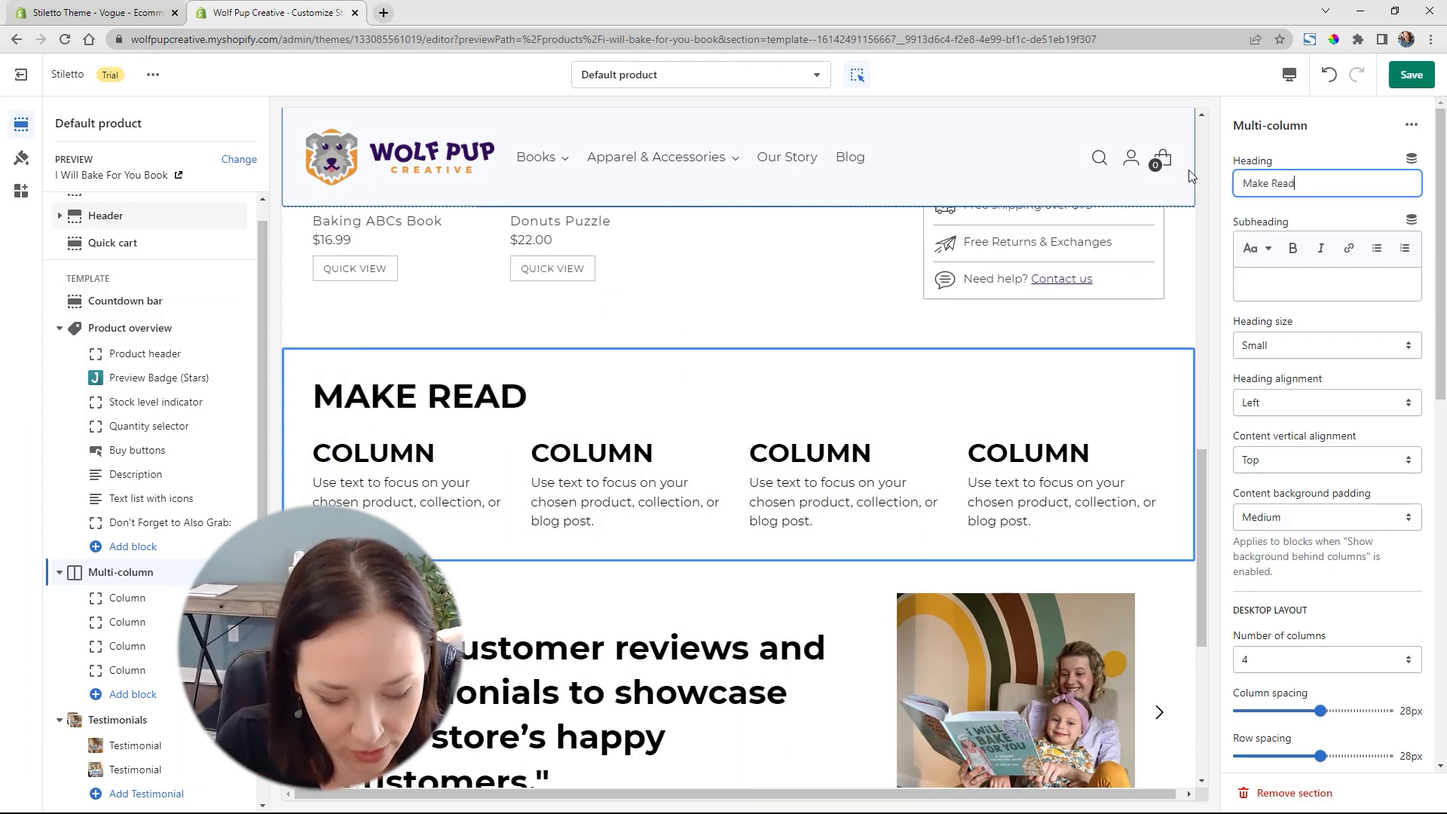
pyautogui.write('ing Fun')
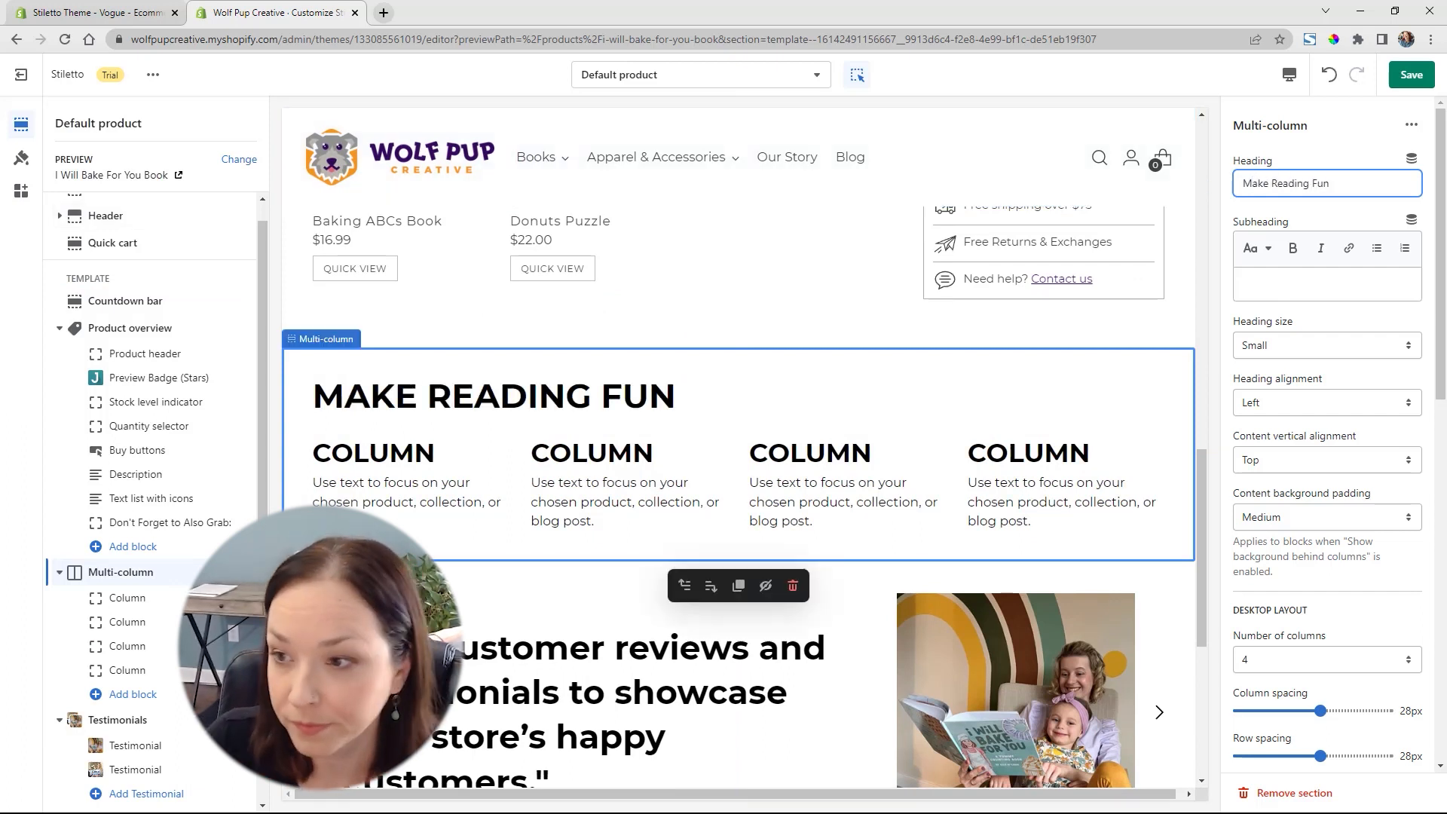
# Paste the Multi-column subheading beginning "Create fun memories reading with the whole family" and set the heading alignment to Center
pyautogui.click(1297, 280)
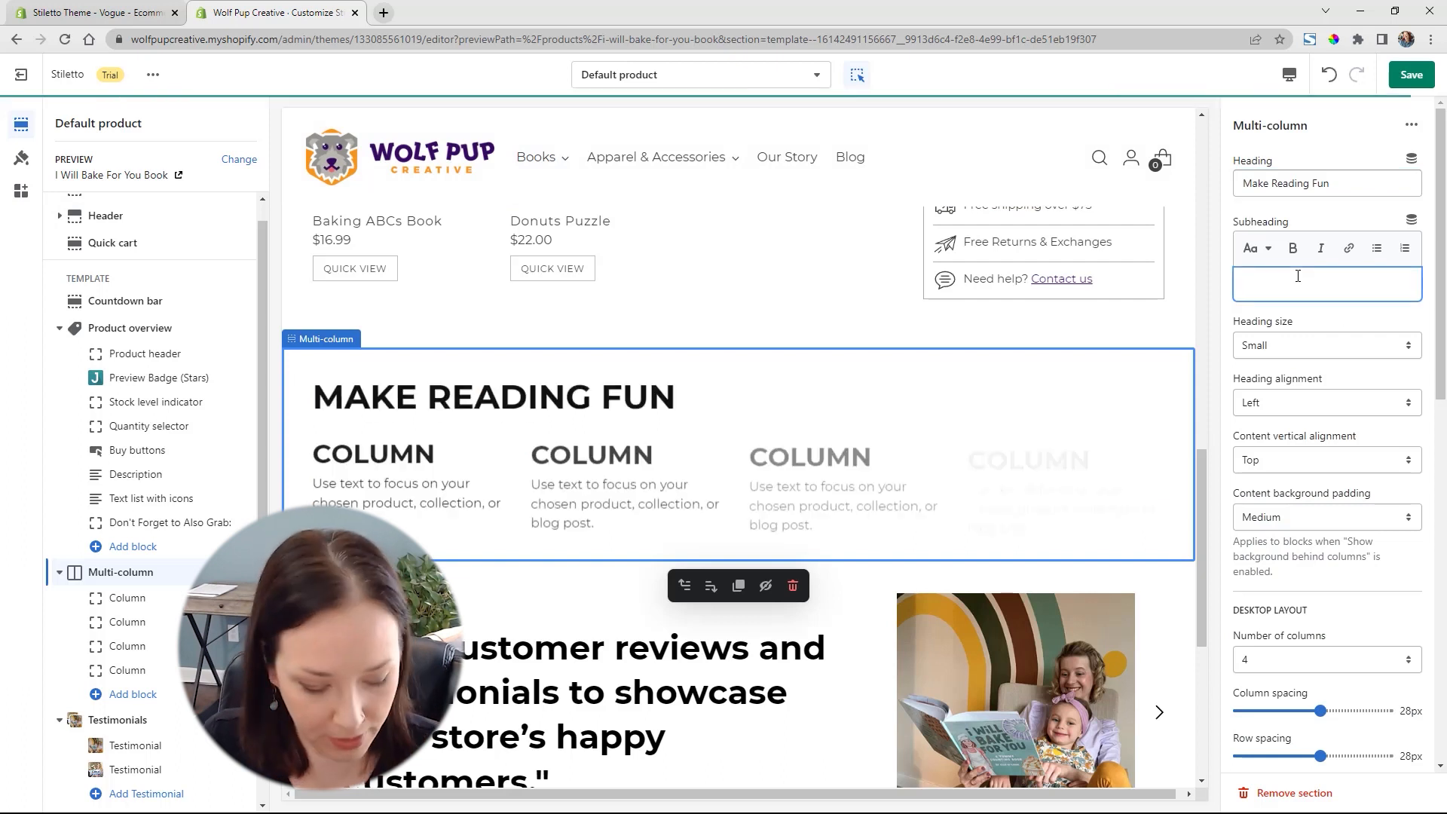
pyautogui.write('Create fun memories reading with the whole family. Our books have colorful illustrations that will keep your child engaged while they are reading along.')
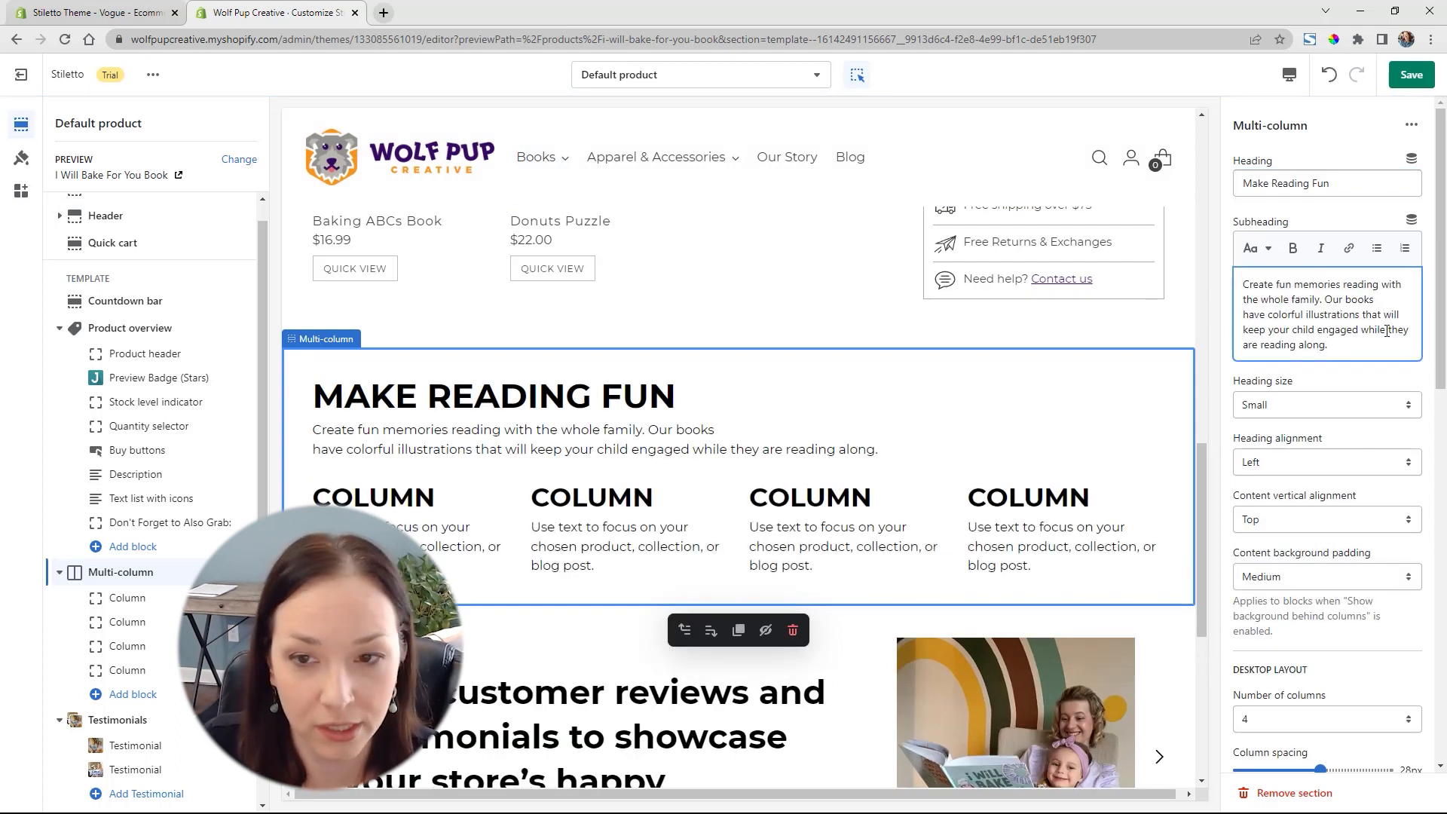
pyautogui.click(1346, 459)
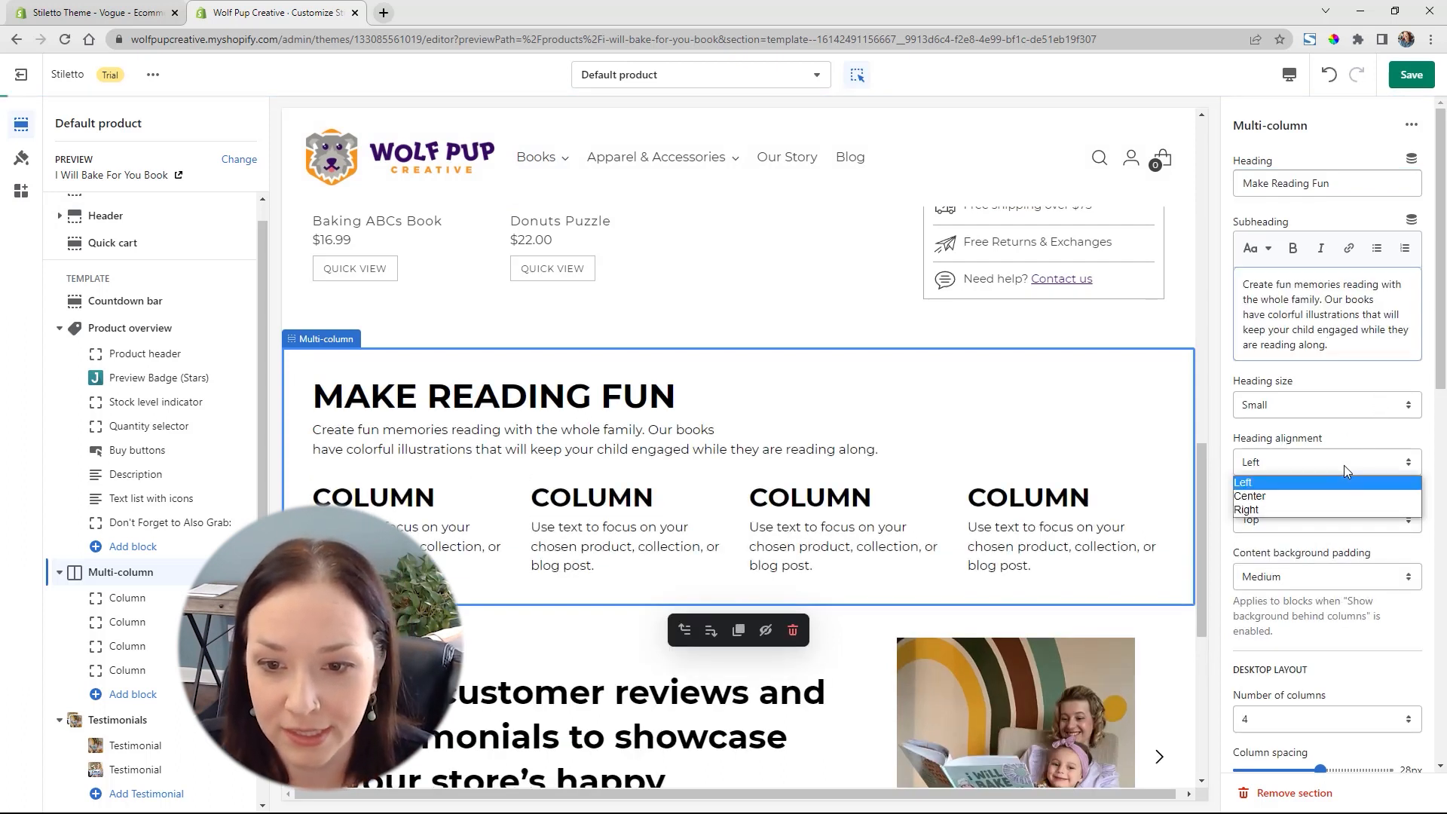
pyautogui.click(1320, 490)
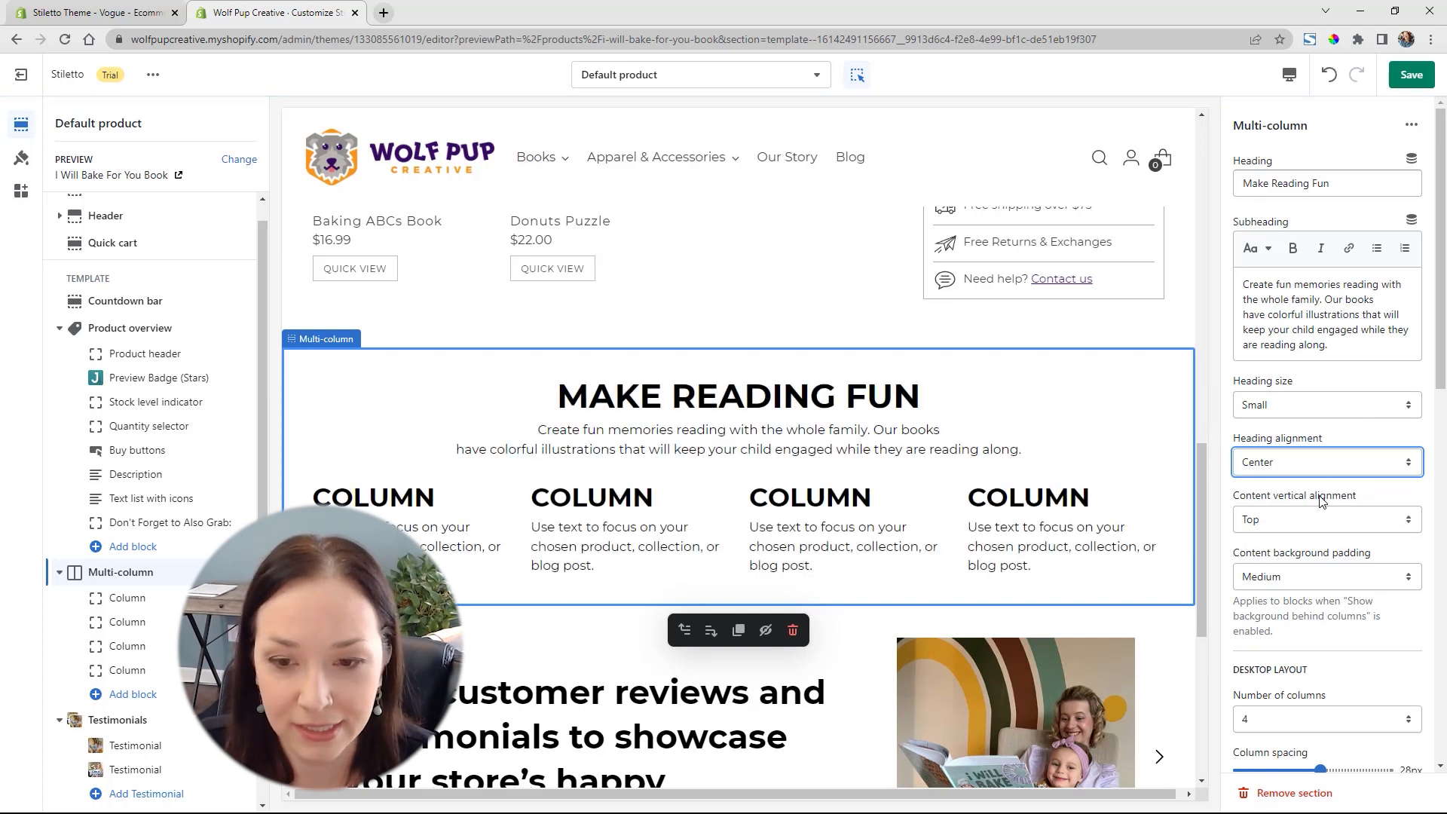
# Set the Multi-column section's desktop layout to 3 columns with Center column alignment
pyautogui.scroll(-5, 1403, 541)
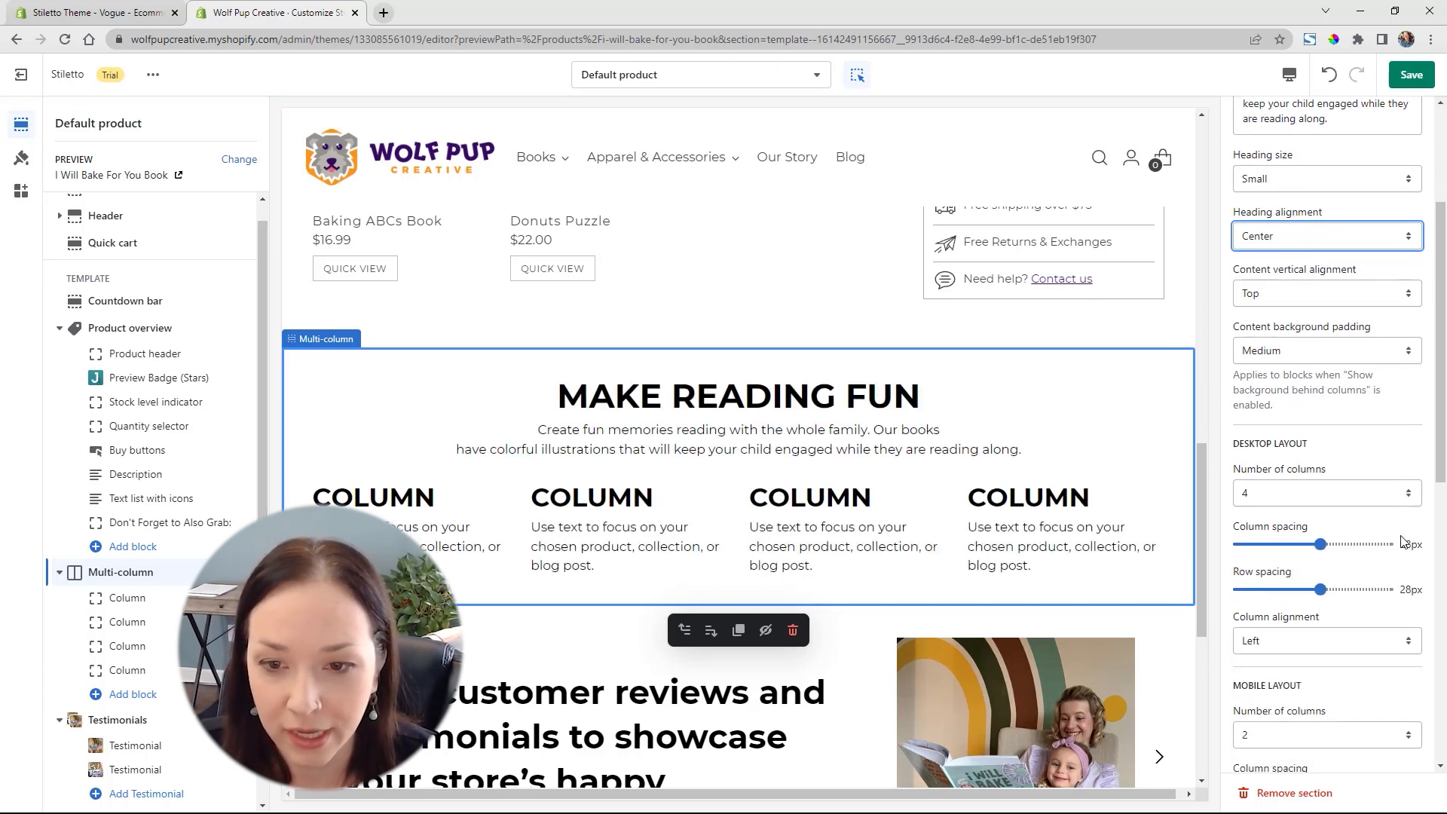
pyautogui.click(1320, 340)
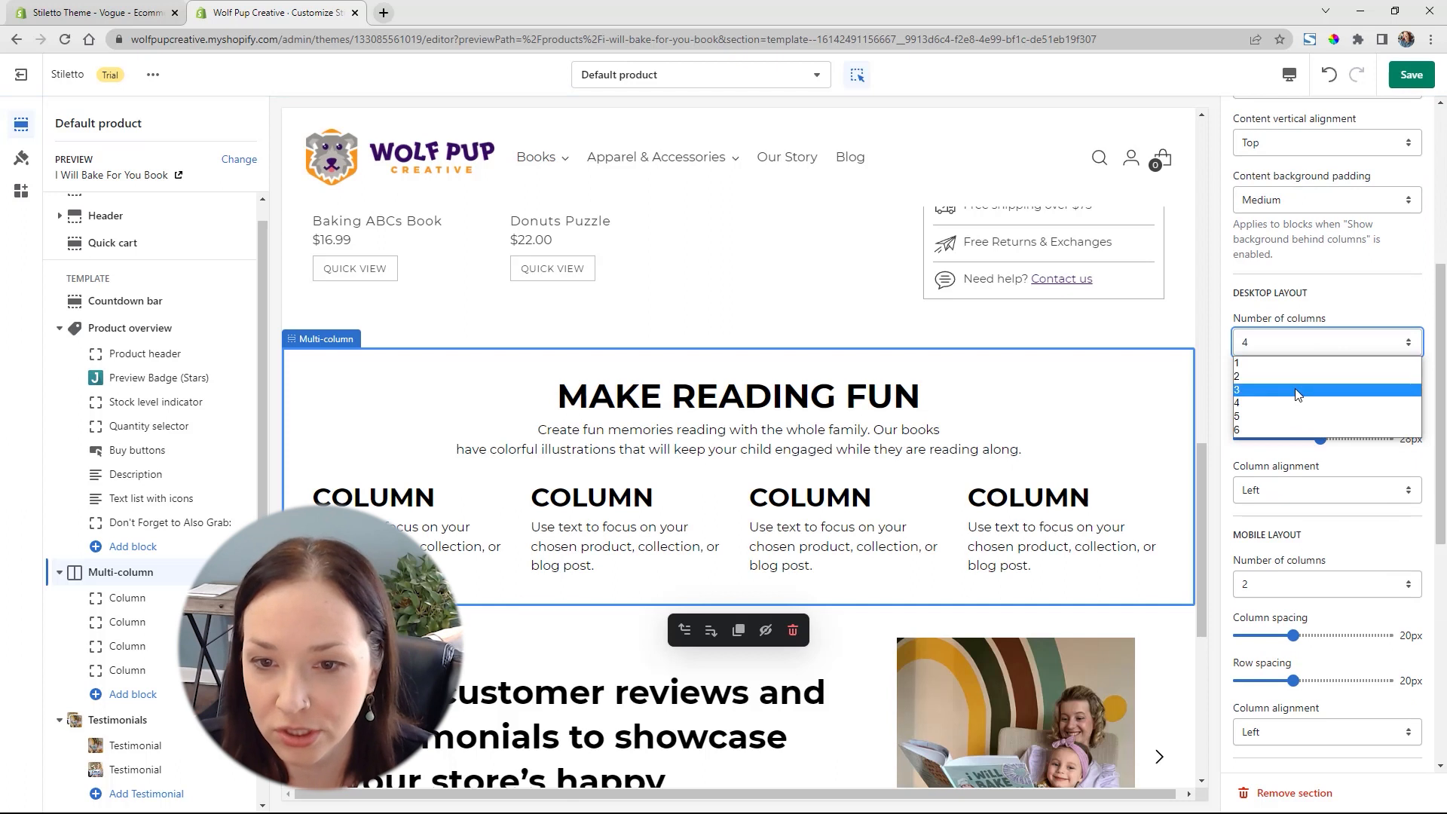
pyautogui.click(1296, 392)
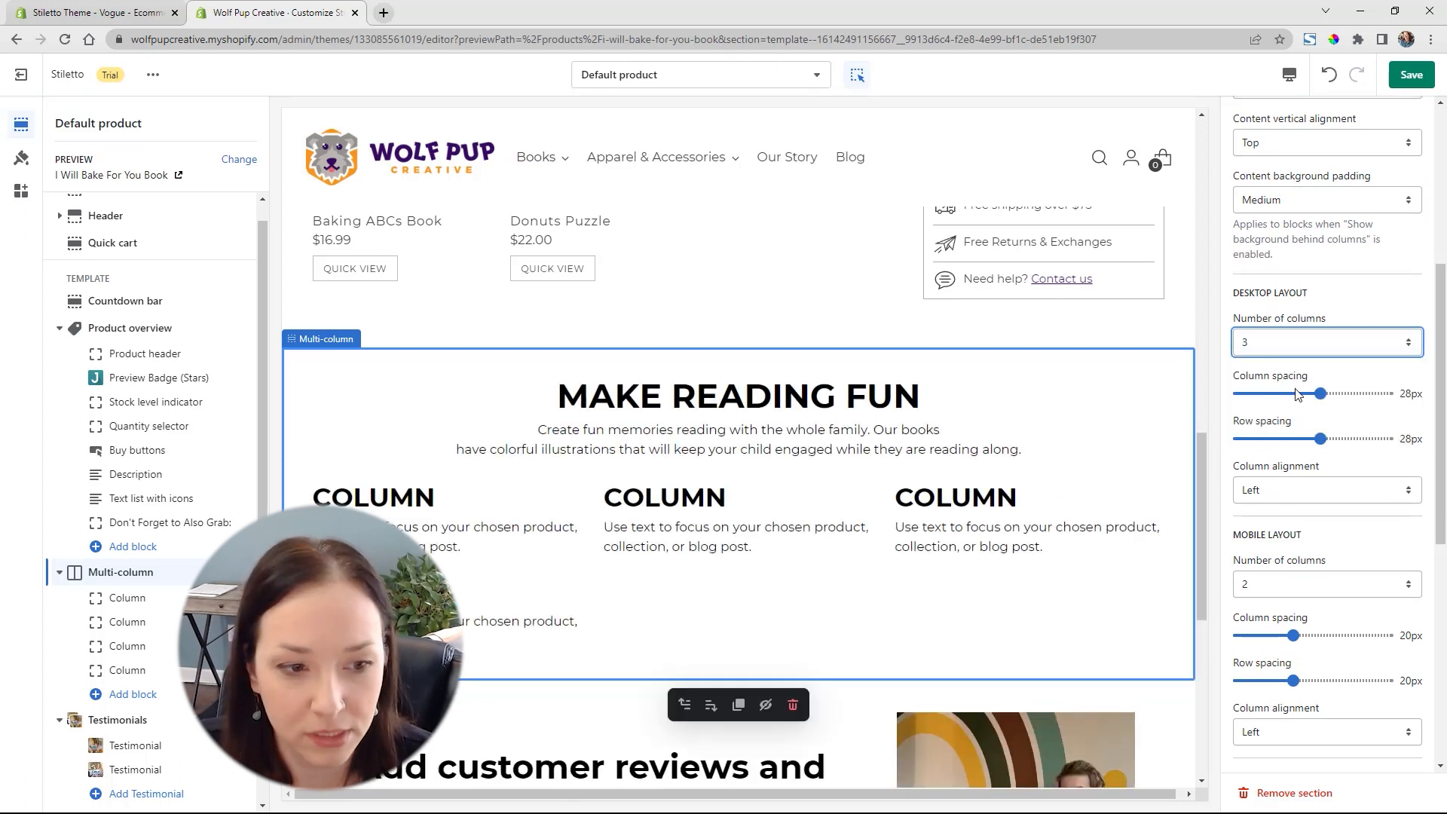
pyautogui.click(1340, 490)
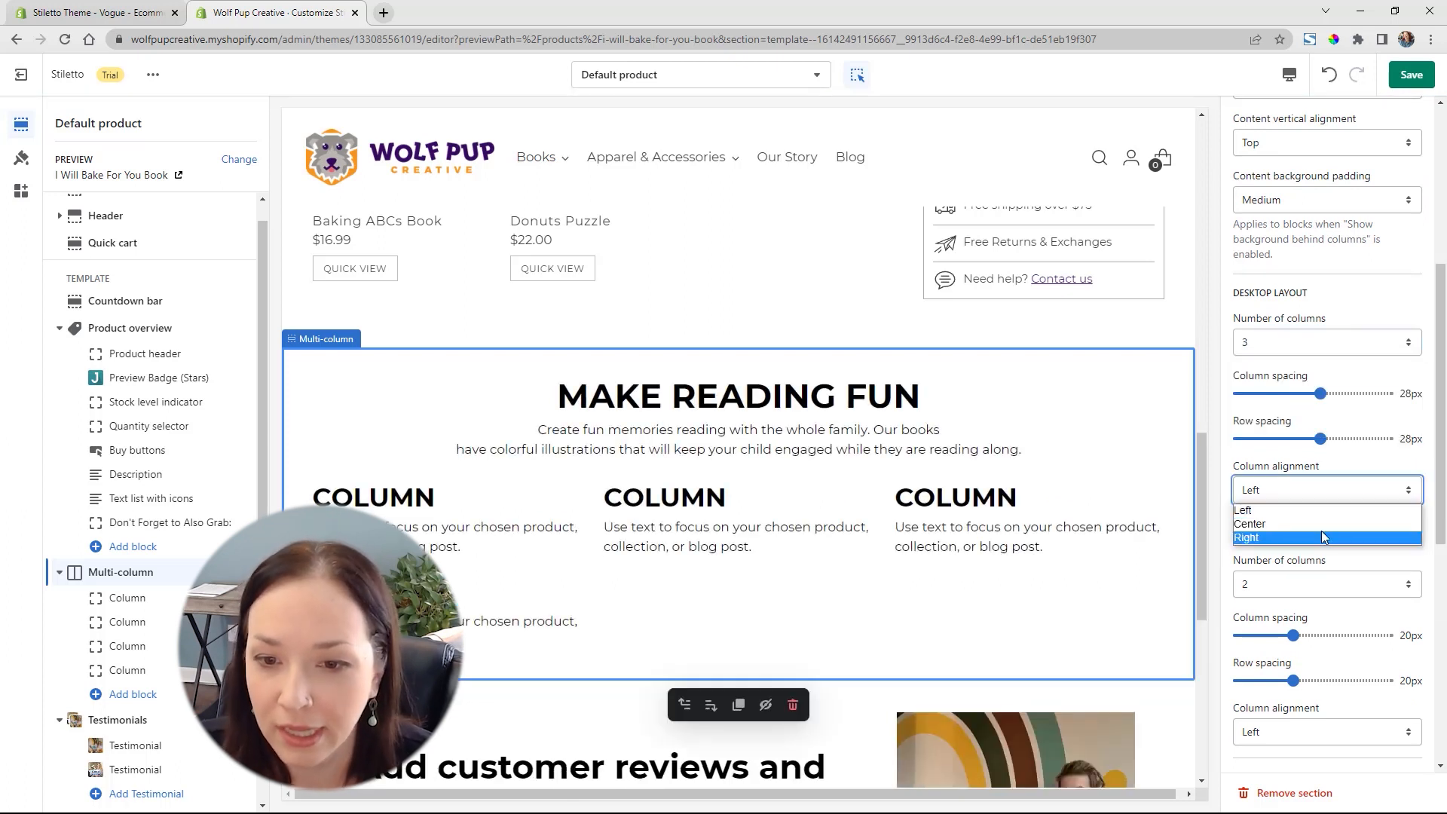
pyautogui.click(1322, 532)
pyautogui.click(1311, 491)
pyautogui.click(1305, 517)
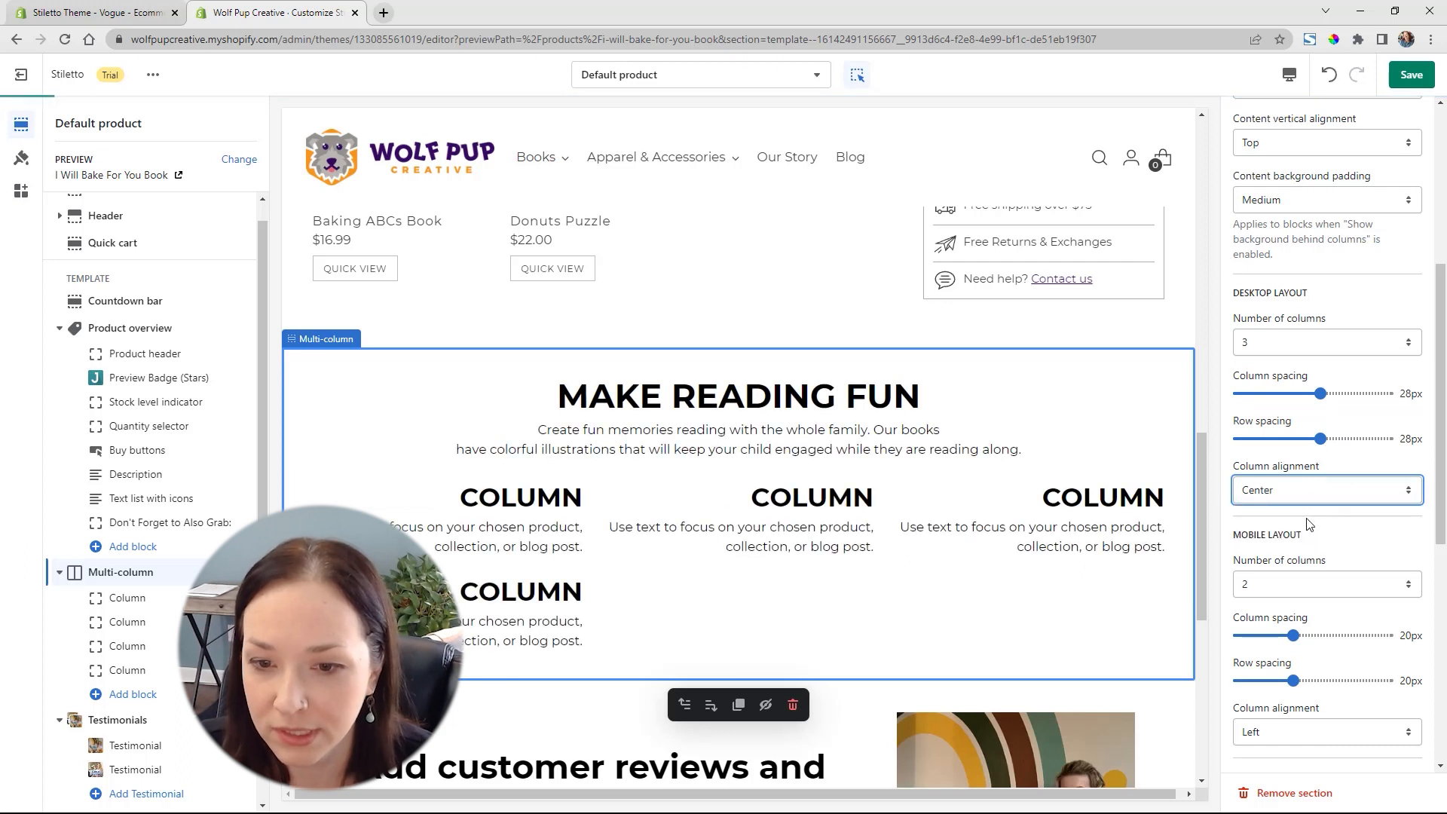
# Set the Multi-column section's mobile layout to 1 column
pyautogui.scroll(-2, 1347, 529)
pyautogui.scroll(-2, 1347, 529)
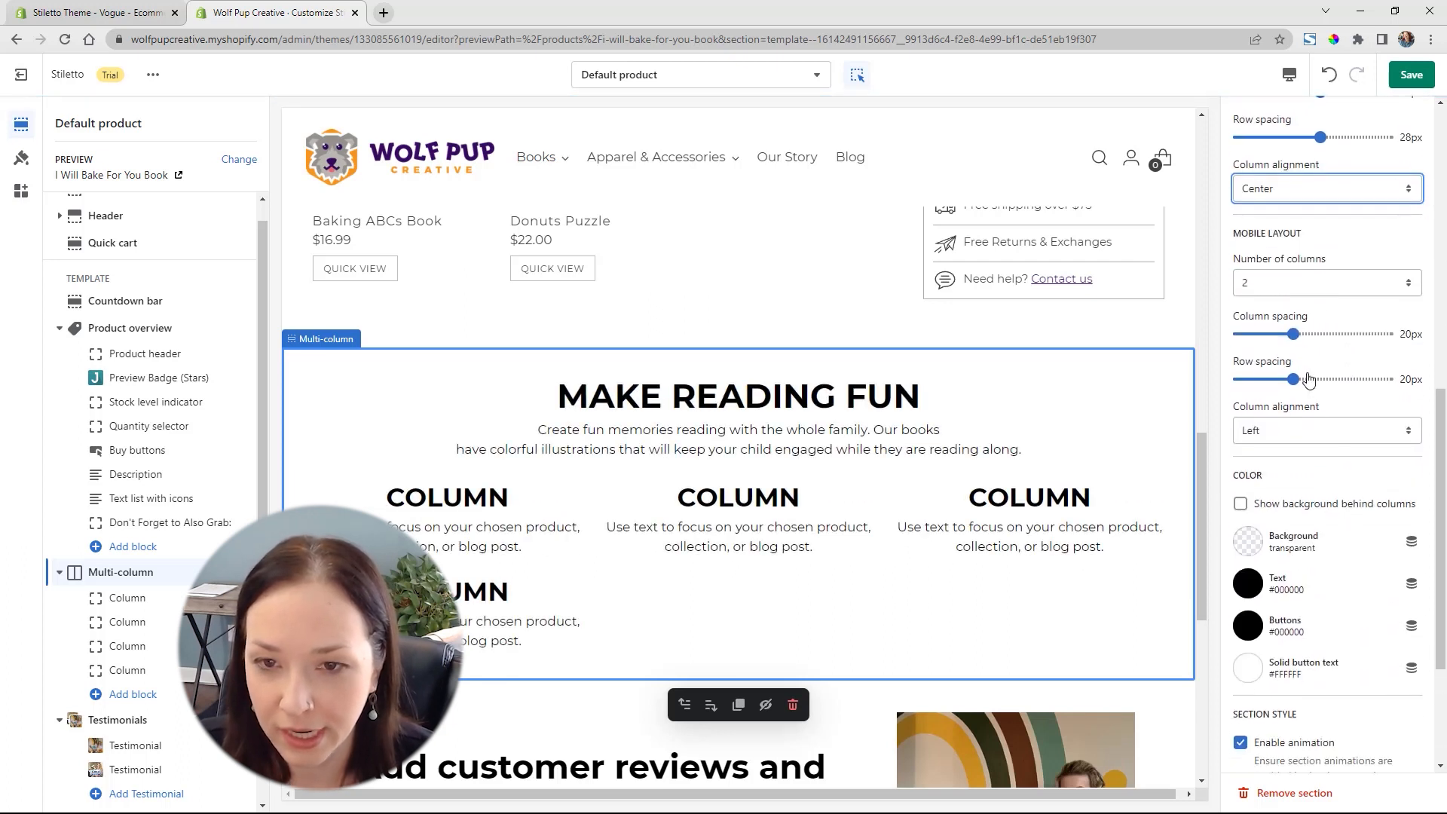
pyautogui.click(1320, 284)
pyautogui.click(1320, 302)
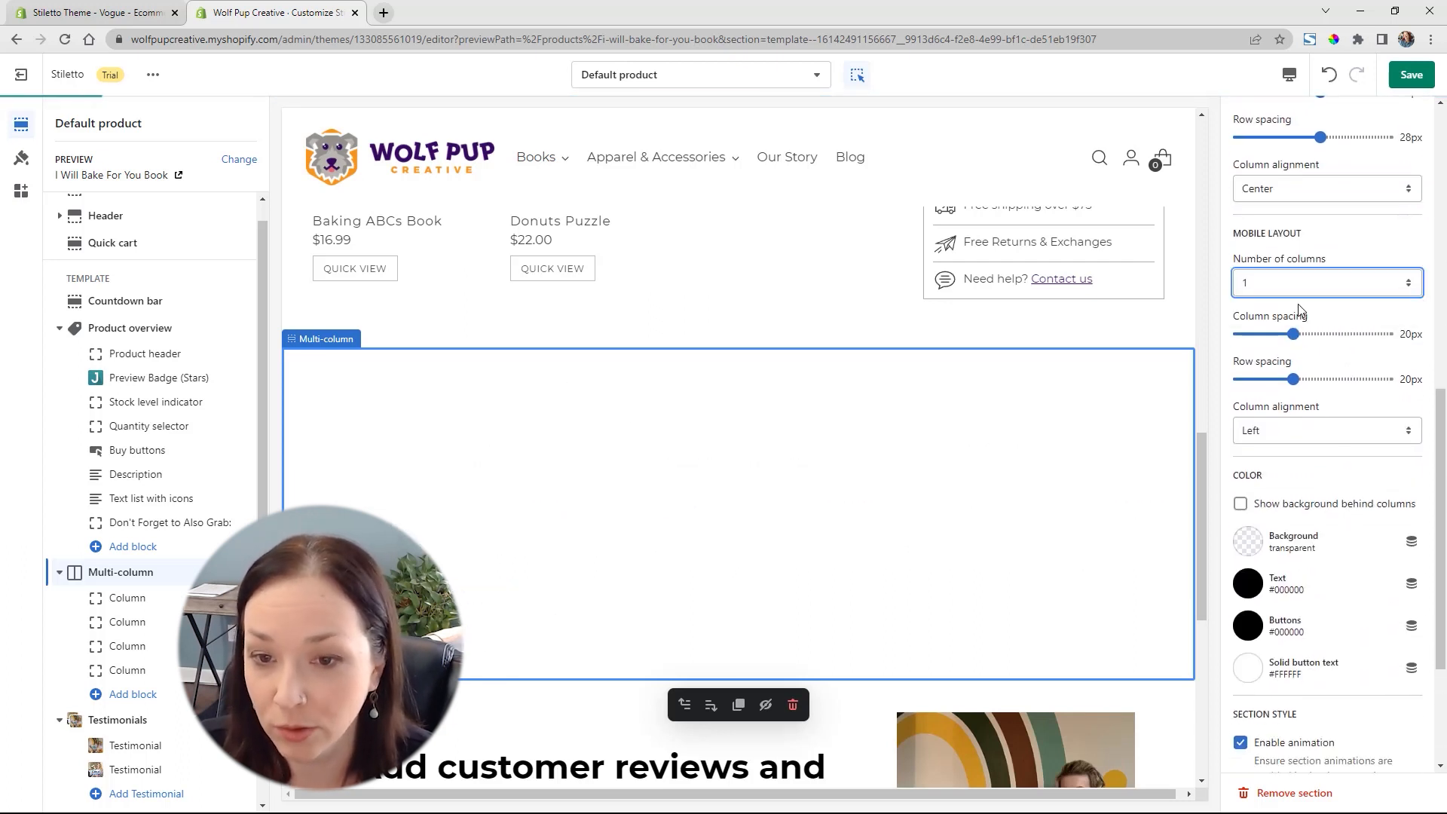
# Show a background behind the Multi-column section's columns and set the background color to light gray #EEEDED
pyautogui.scroll(-2, 1352, 465)
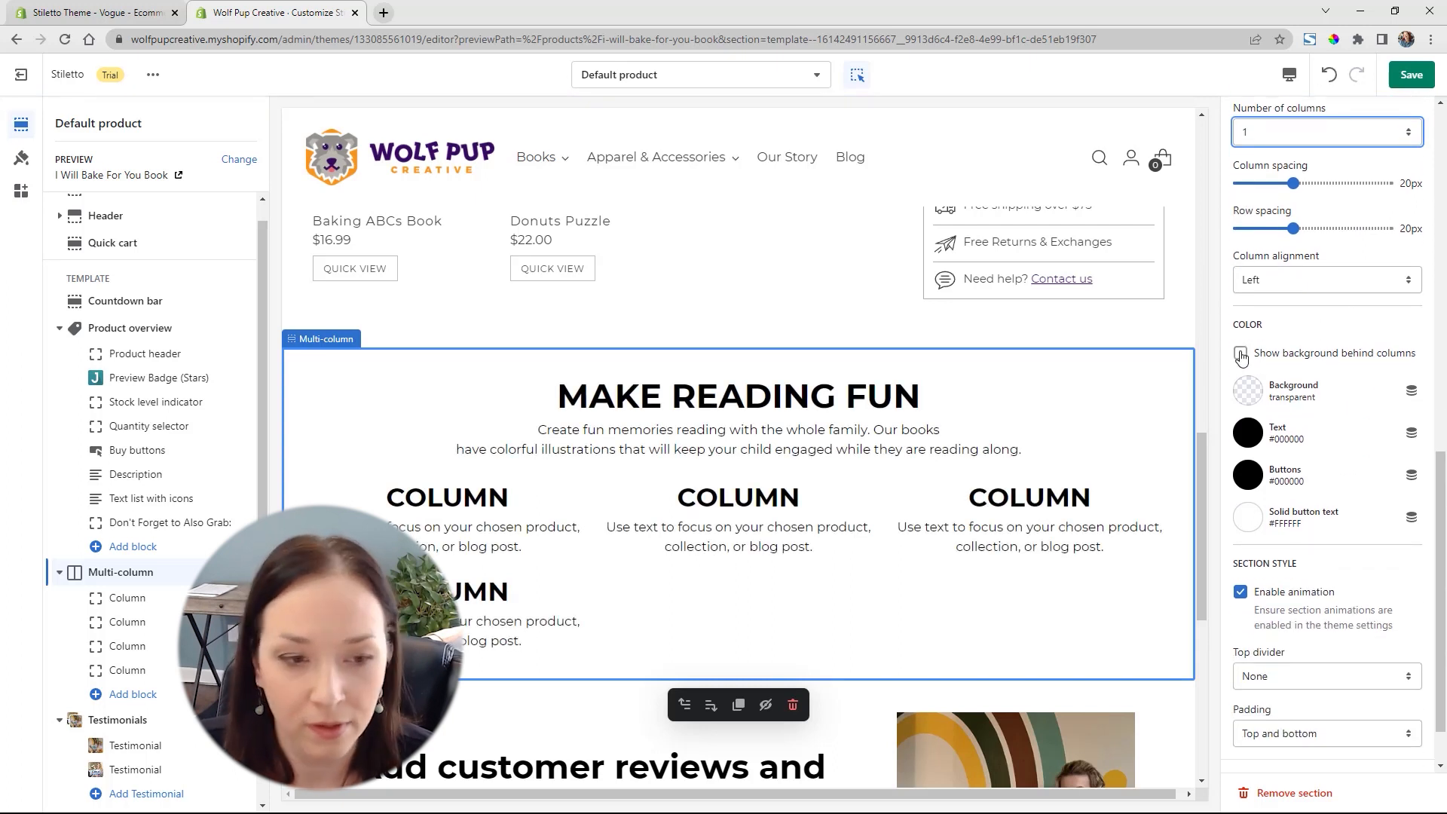
pyautogui.click(1240, 353)
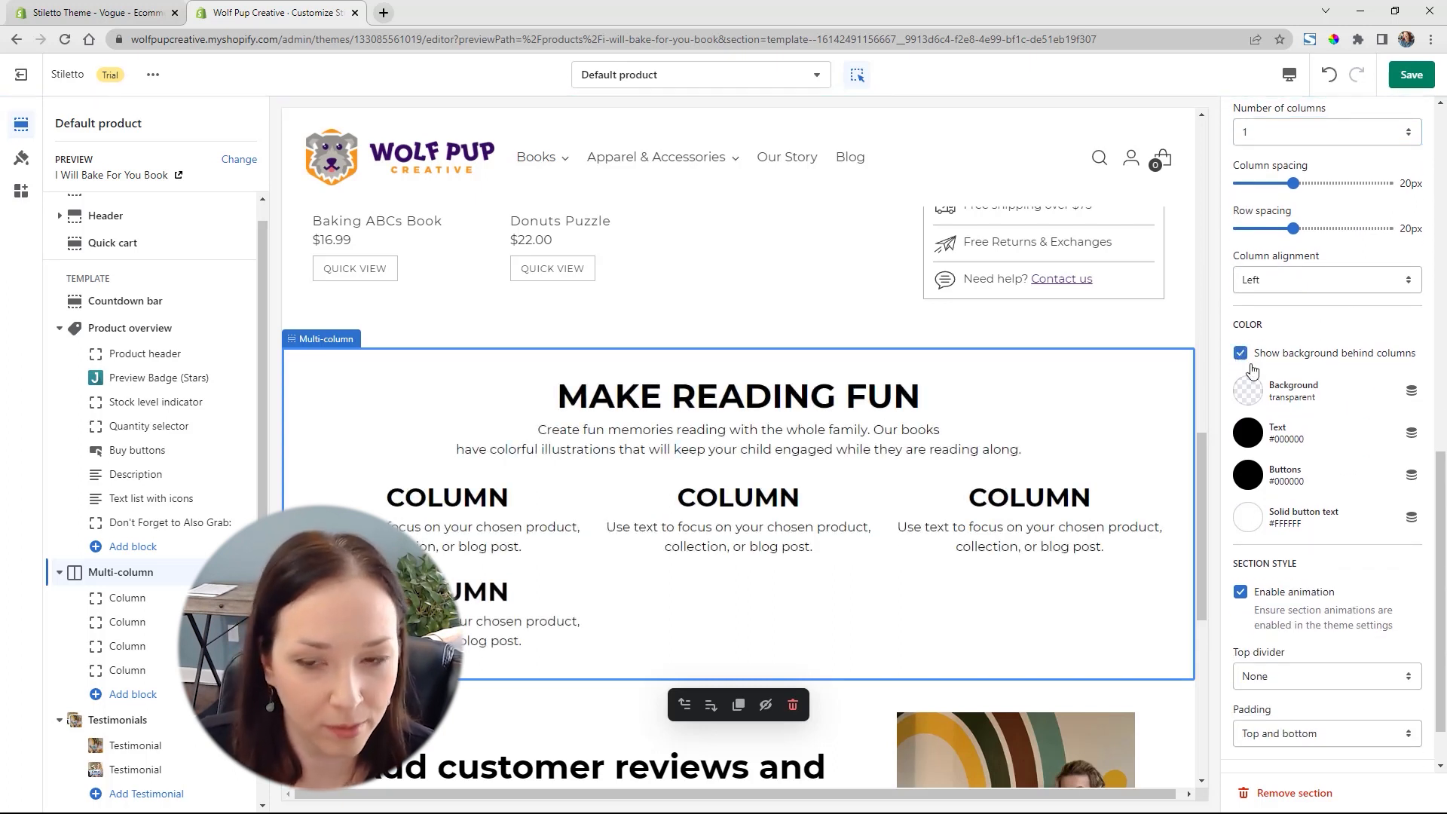
pyautogui.click(1248, 391)
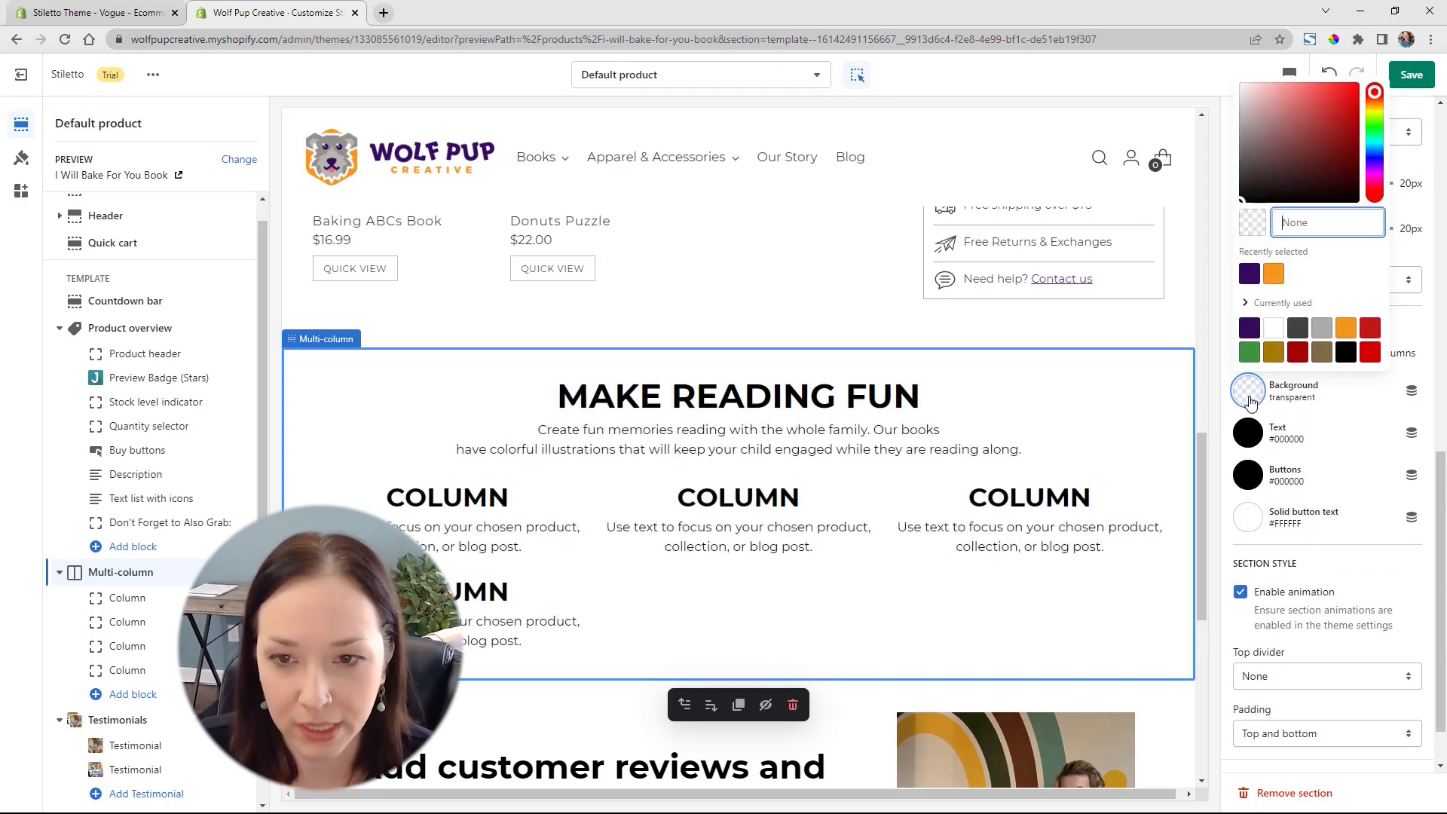
pyautogui.click(1325, 333)
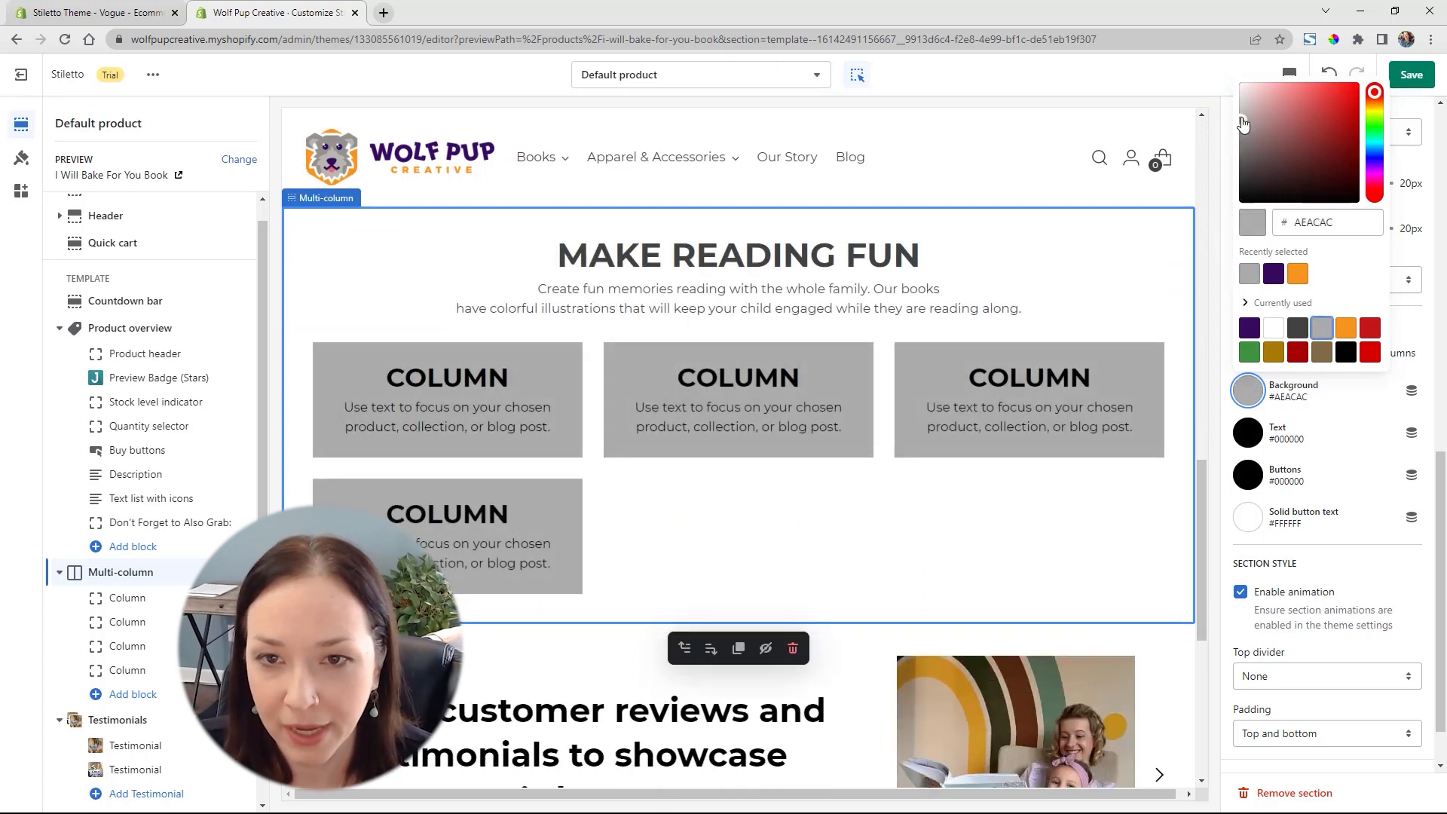
pyautogui.moveTo(1238, 109); pyautogui.dragTo(1237, 103)
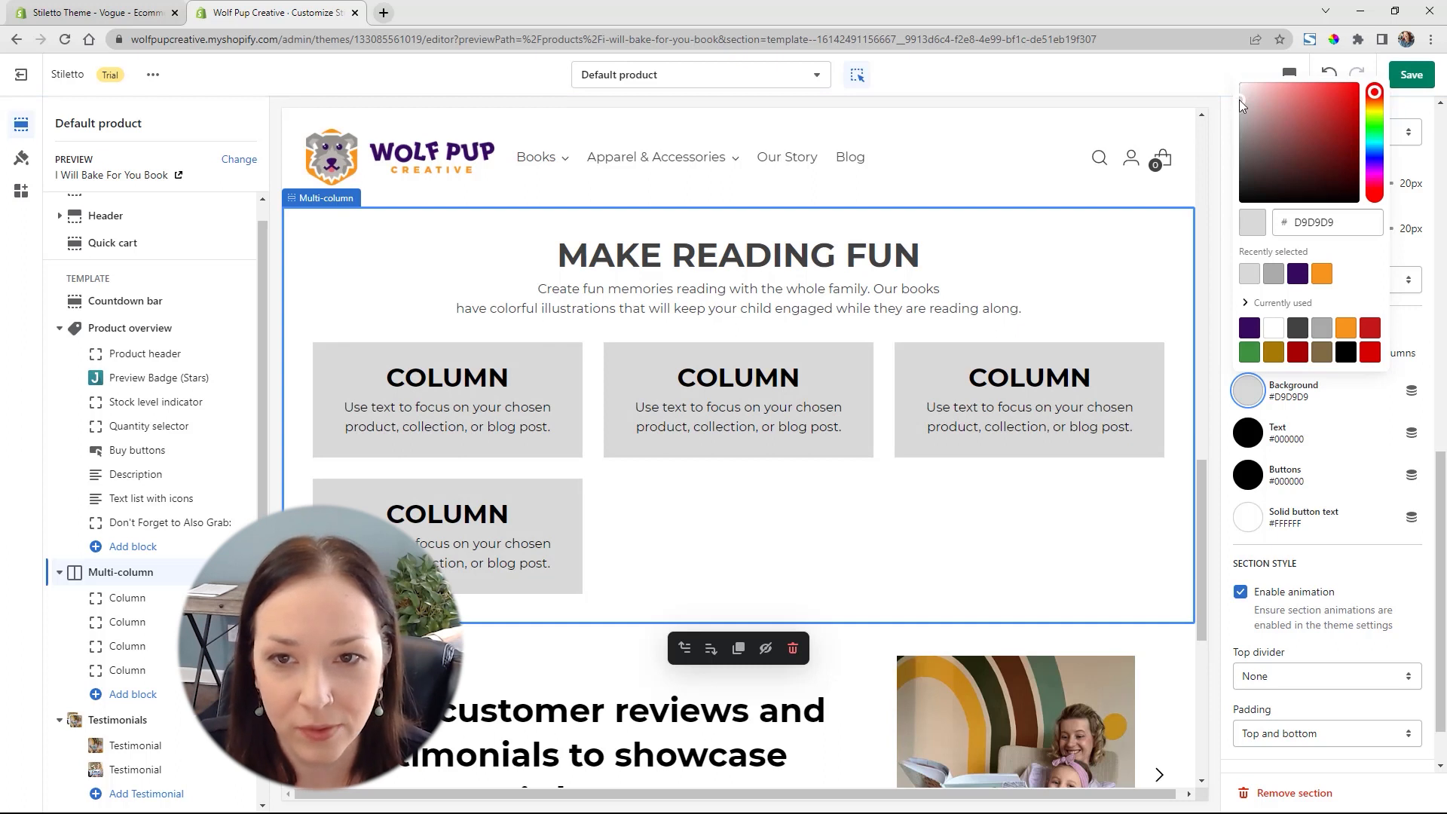
pyautogui.moveTo(1239, 99); pyautogui.dragTo(1240, 90)
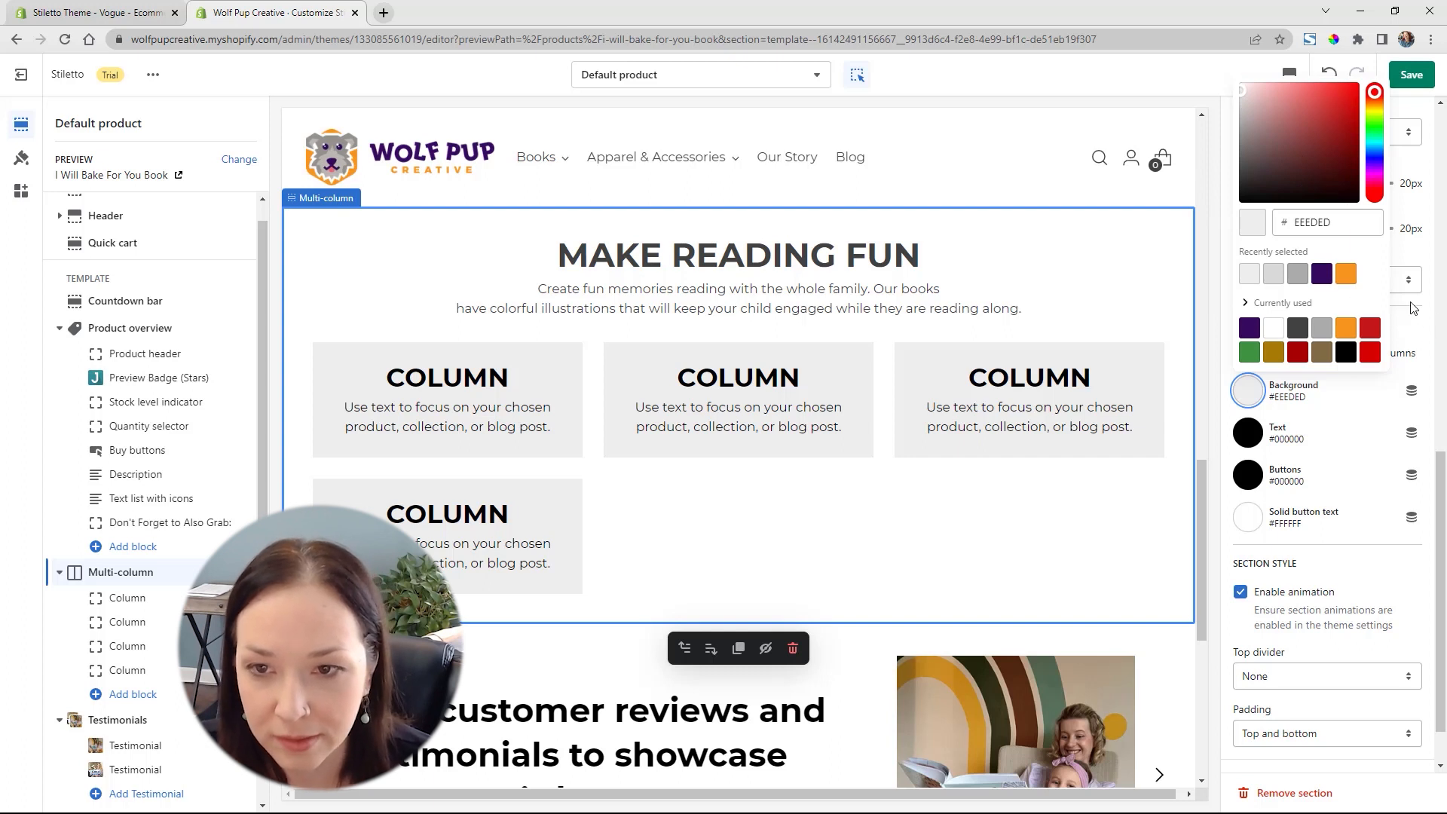
pyautogui.click(1430, 319)
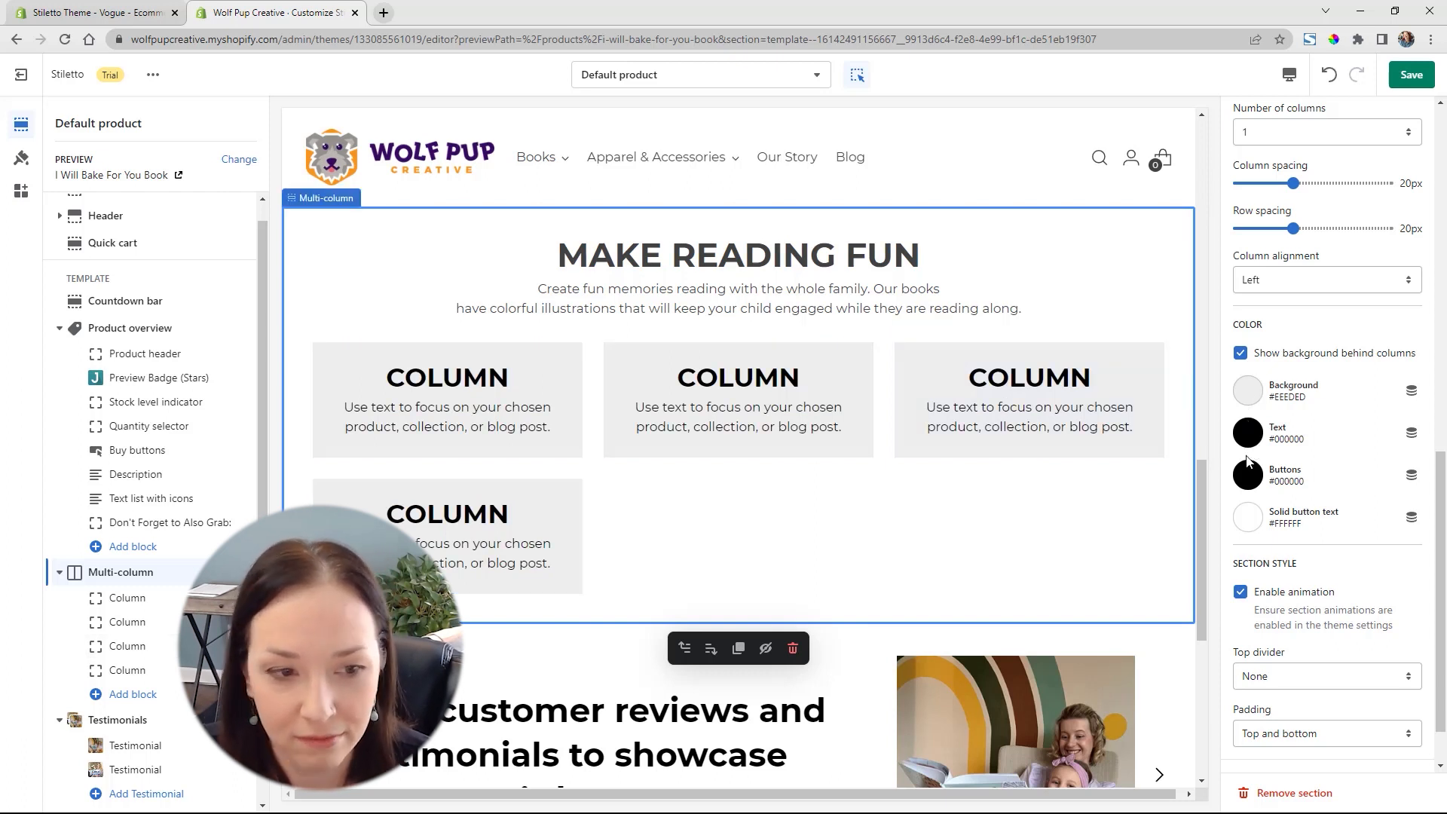
# Remove the fourth Column block from the Multi-column section
pyautogui.scroll(-1, 1365, 529)
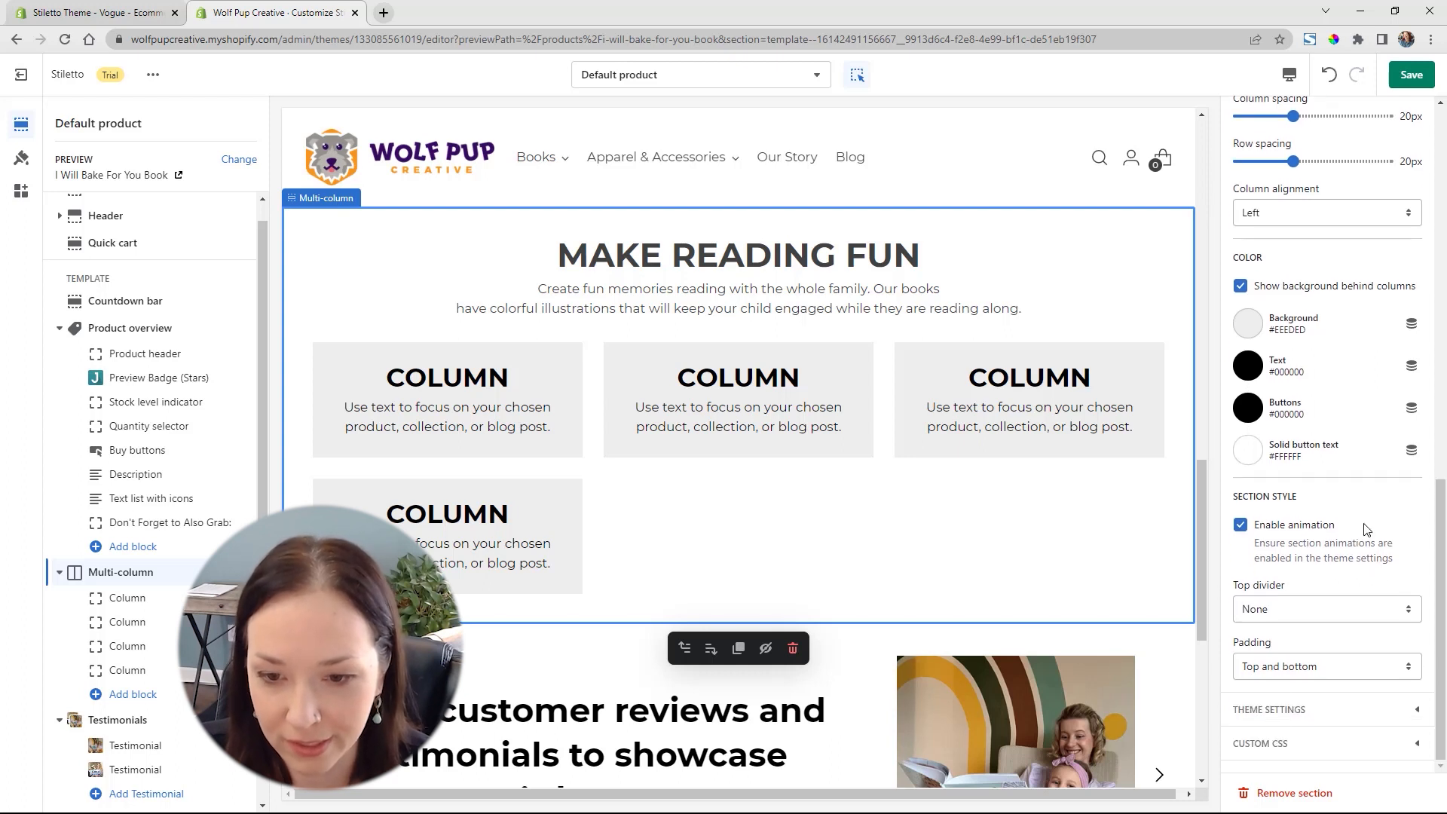
pyautogui.click(109, 670)
pyautogui.click(1290, 793)
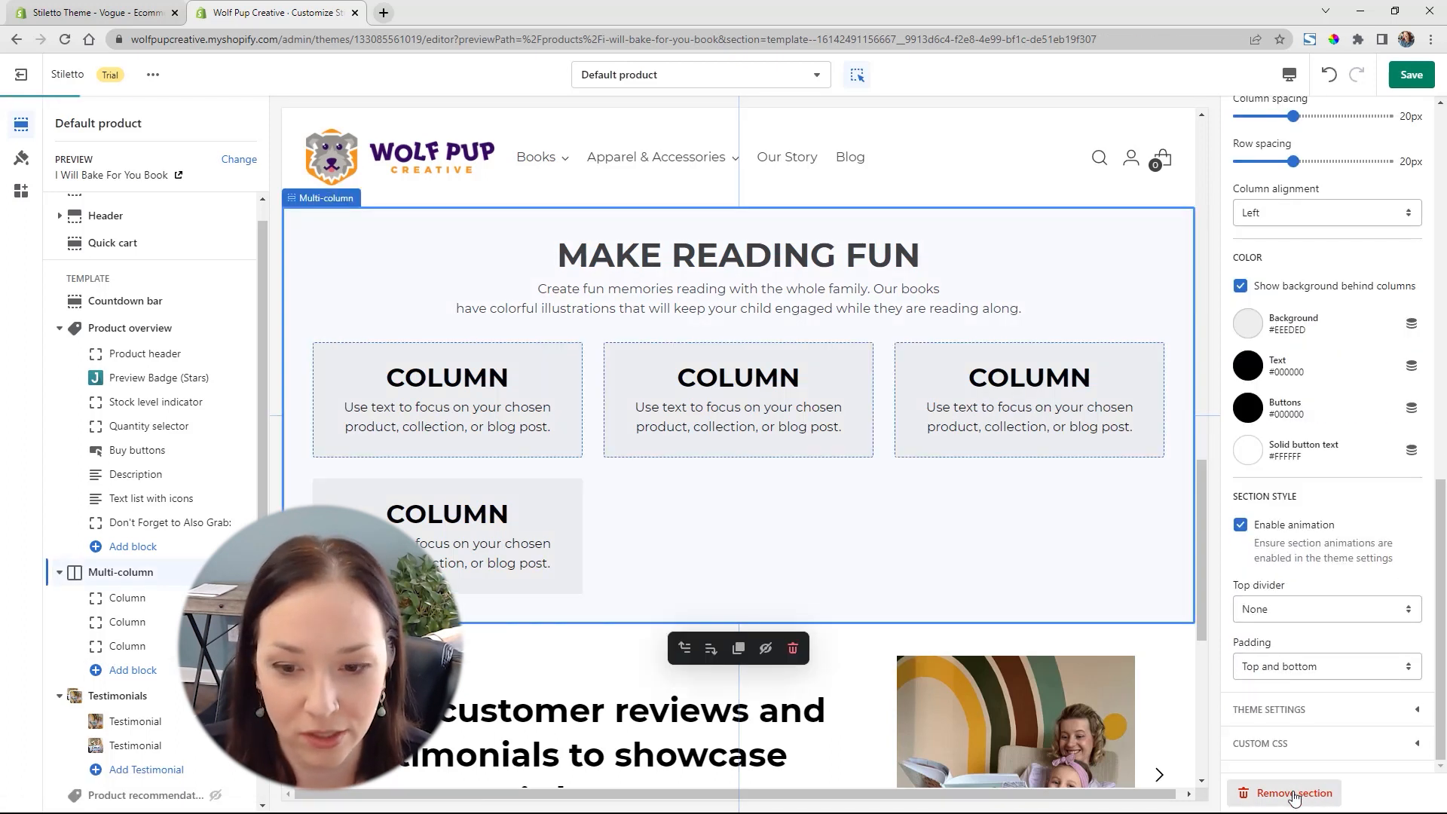
# Set the first column's heading to "Printed in the USA"
pyautogui.click(158, 607)
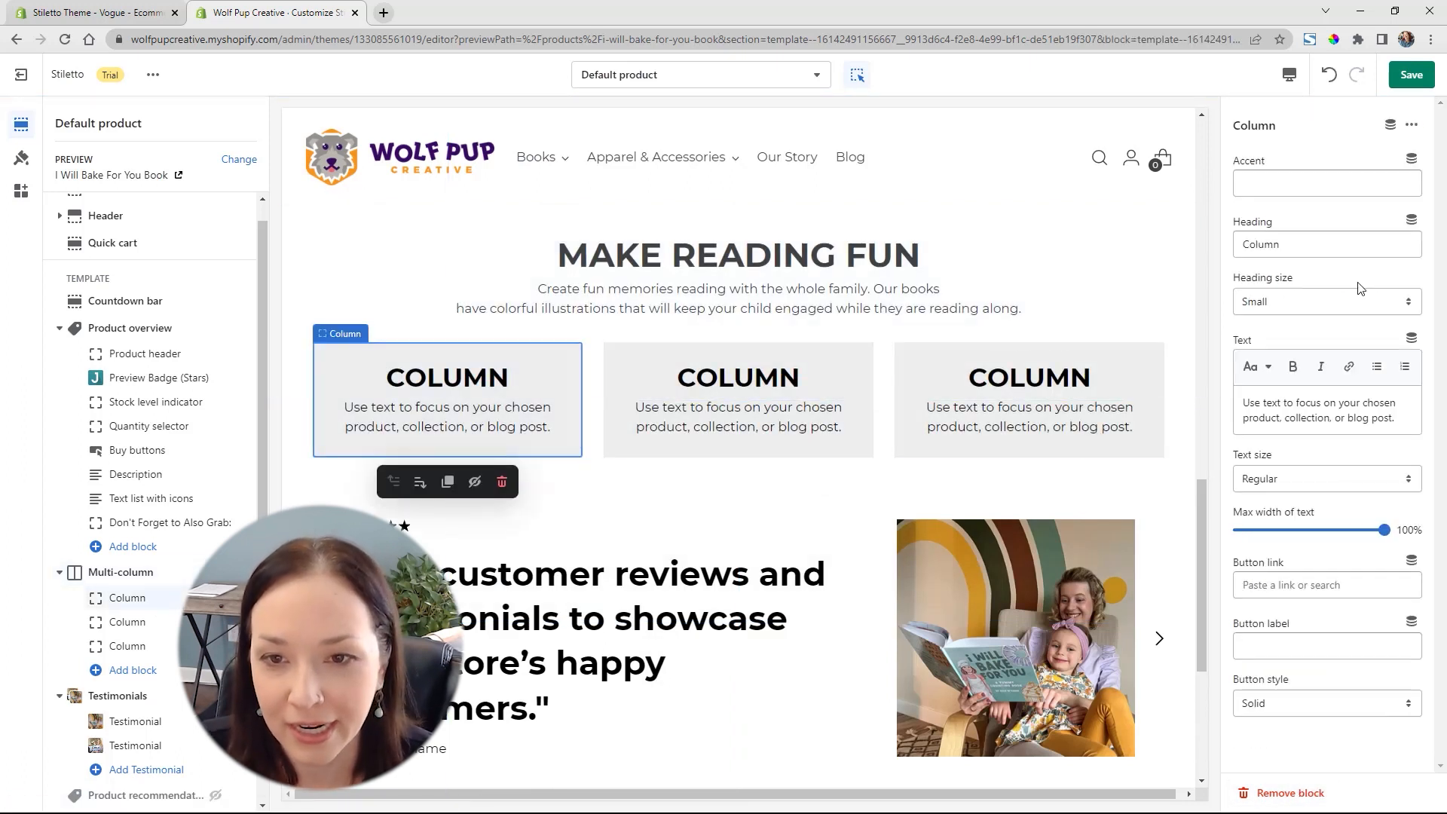
pyautogui.click(1328, 247)
pyautogui.hotkey('shift', 'Left')
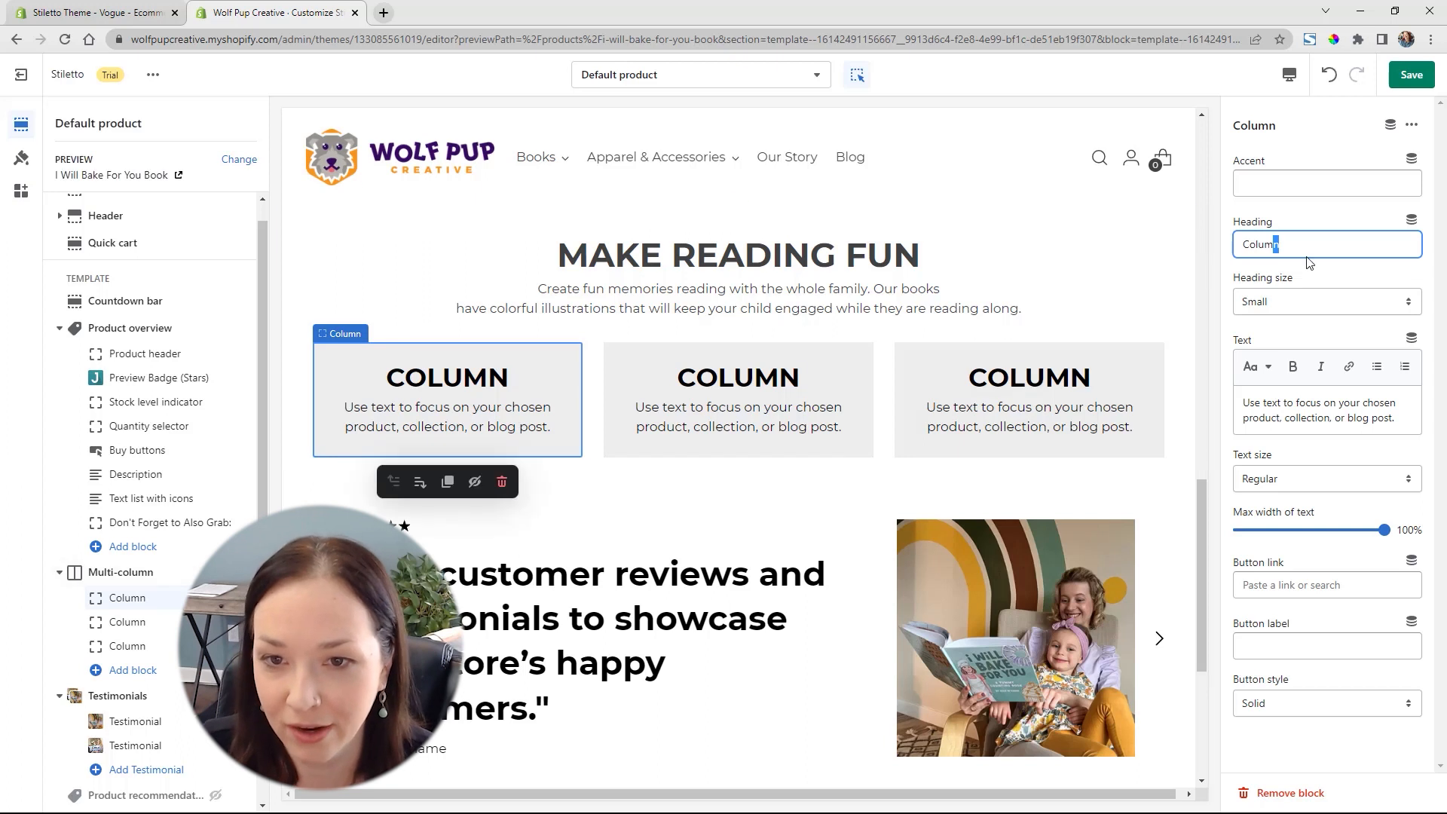
pyautogui.doubleClick(1283, 243)
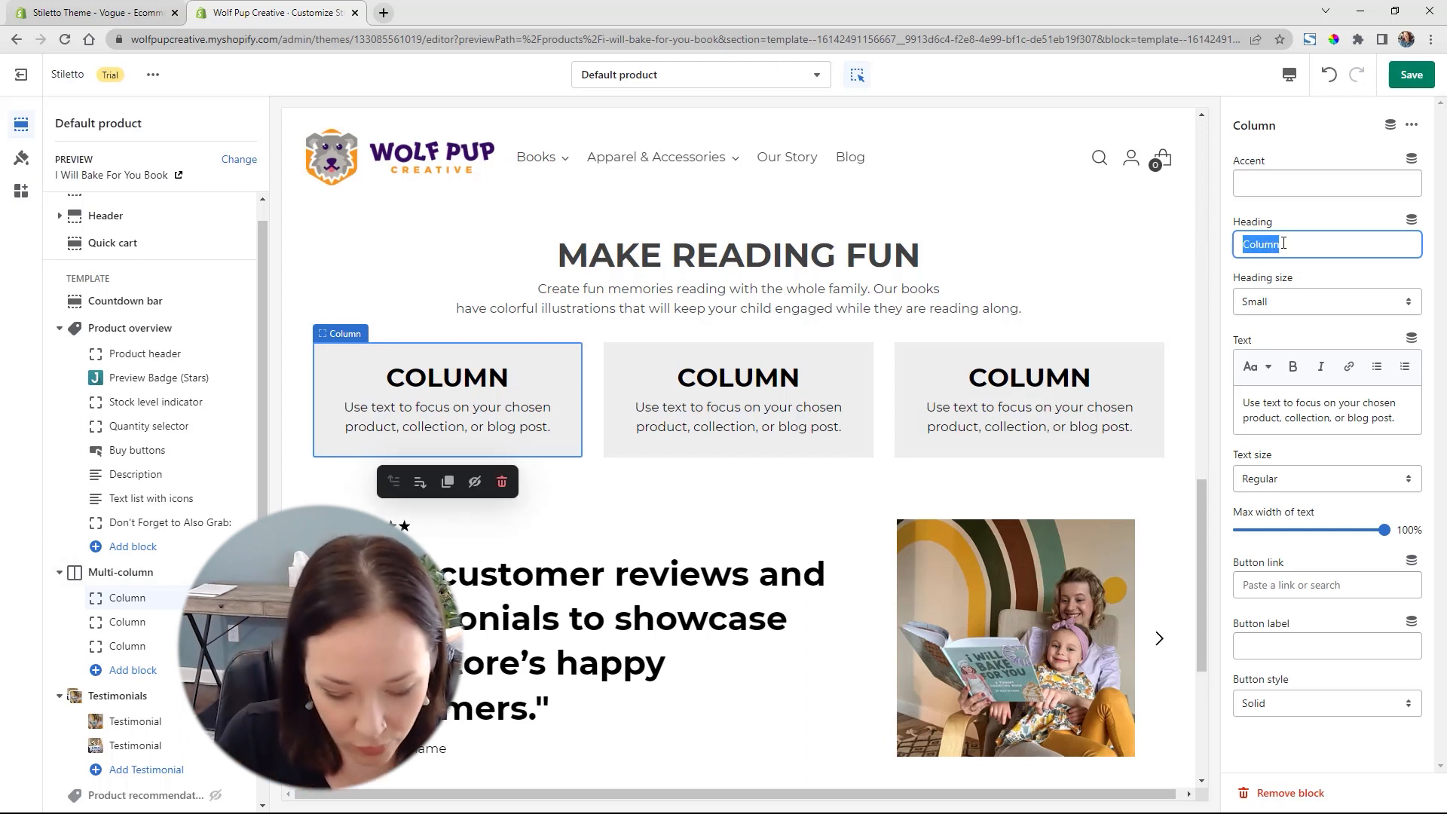
pyautogui.write('Printed in')
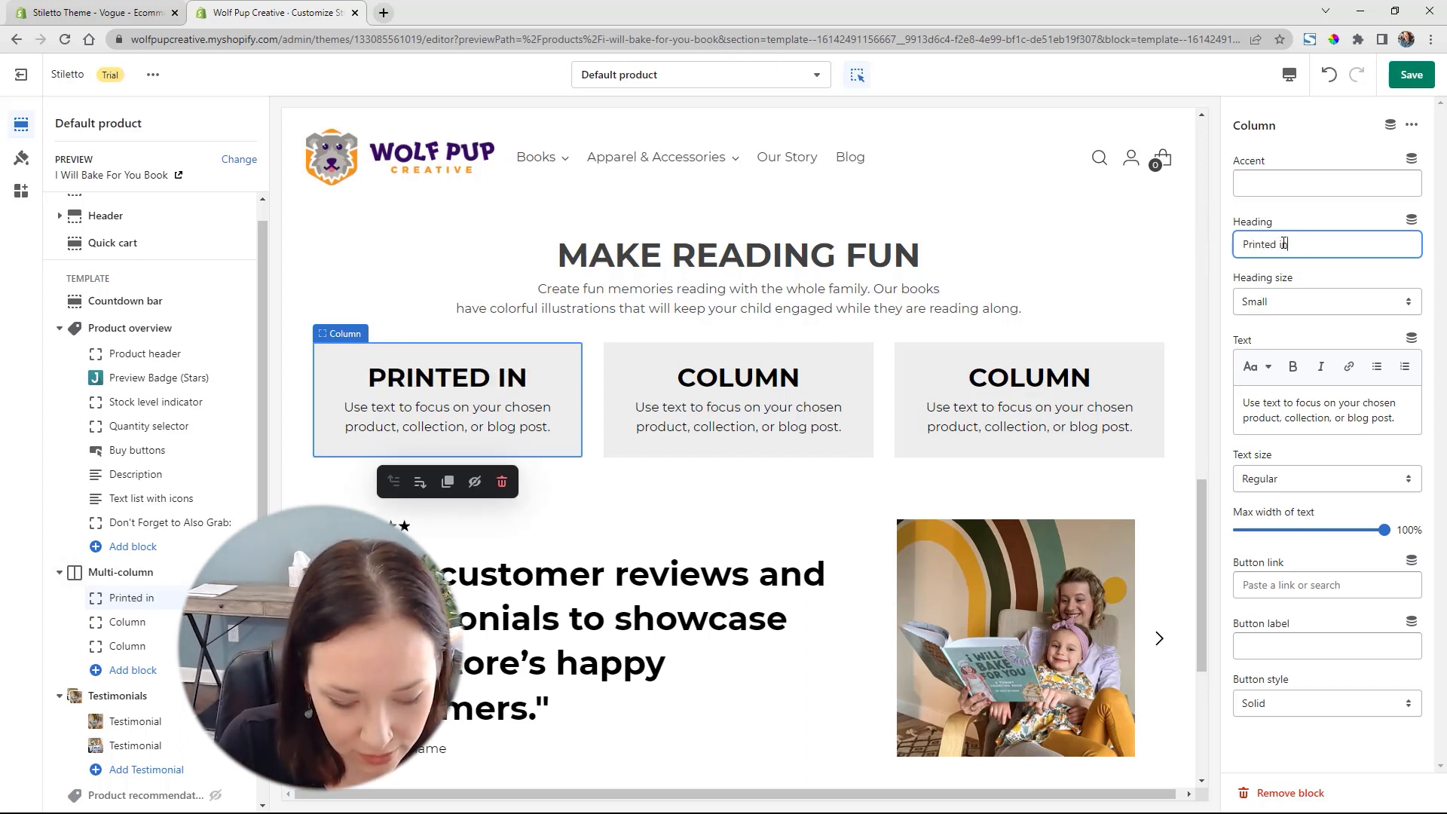
pyautogui.write(' the USA')
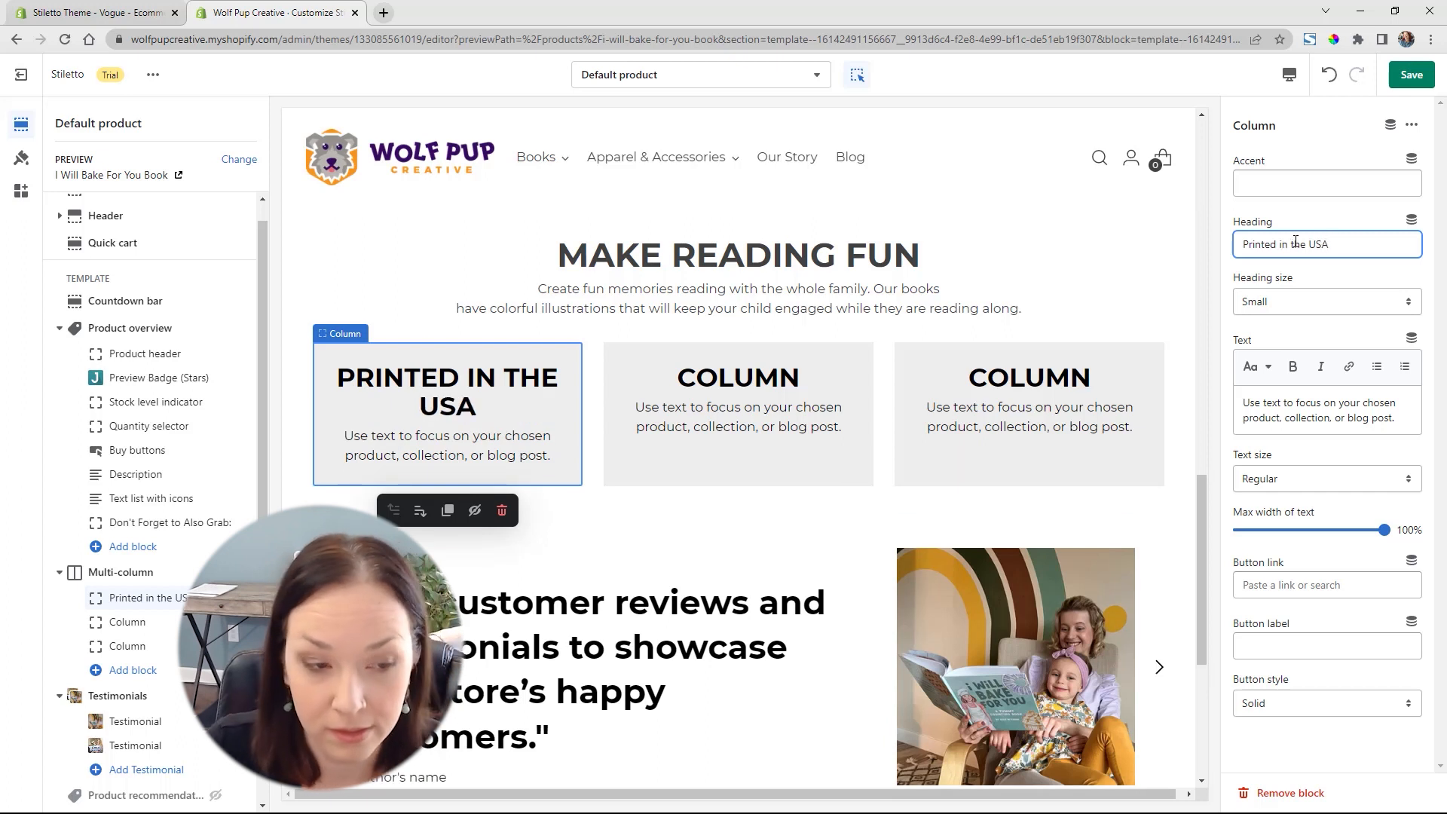
pyautogui.tripleClick(1341, 420)
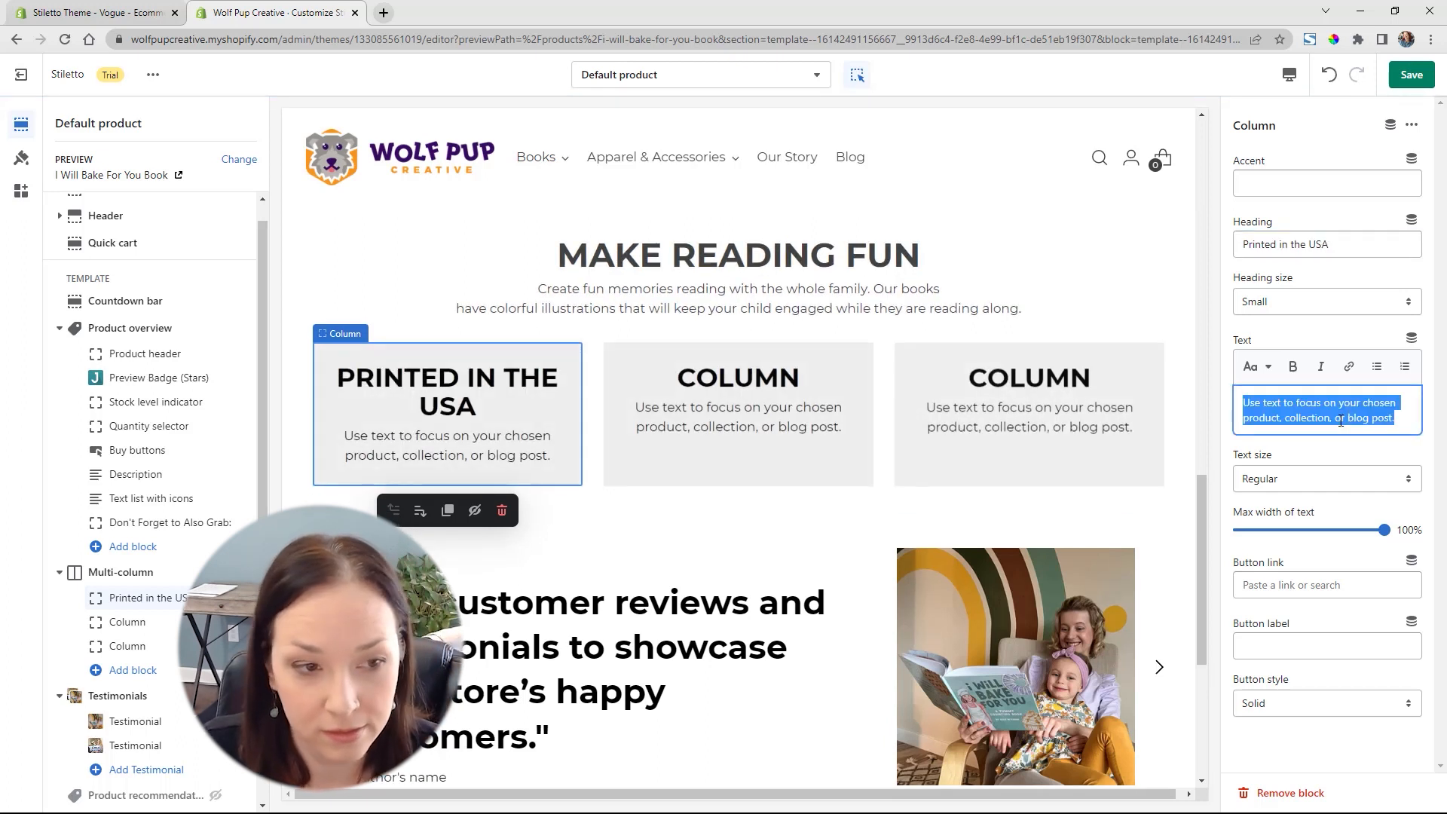
pyautogui.click(1330, 299)
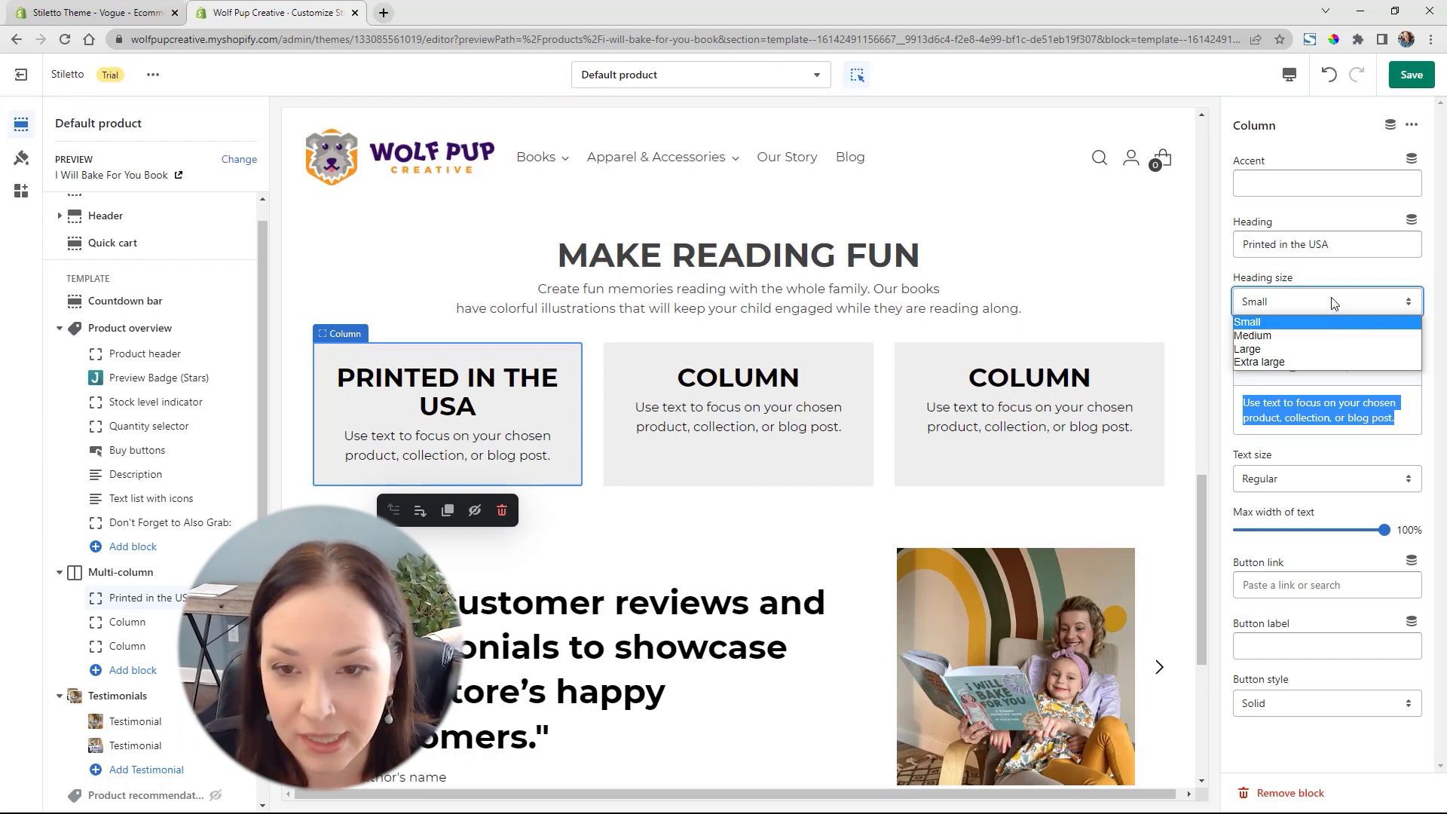
pyautogui.click(1386, 269)
pyautogui.click(1385, 269)
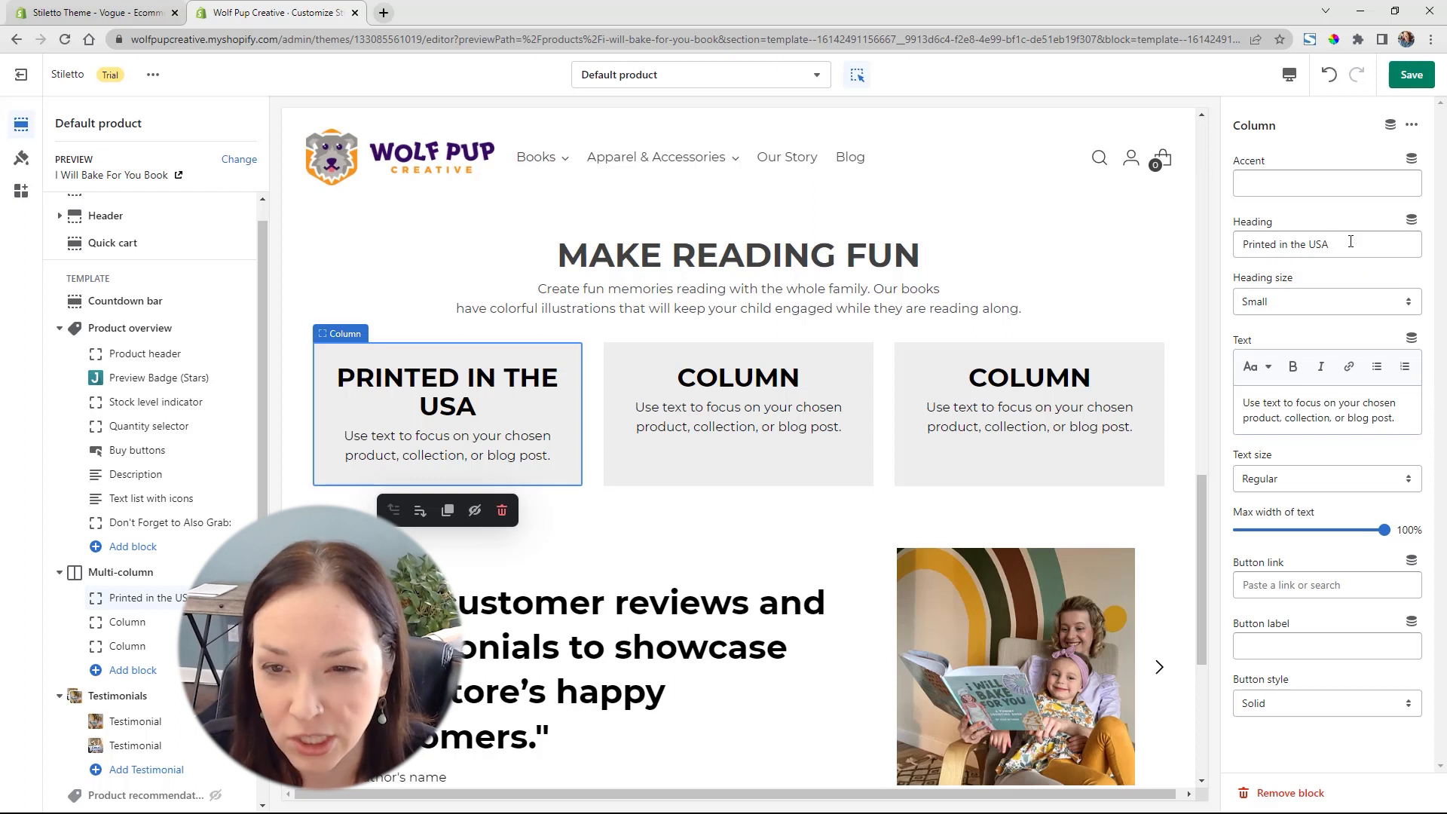
# Move "Printed in the USA" from the first column's heading to its text, replacing the placeholder, and set the text size to Extra large
pyautogui.moveTo(1350, 241); pyautogui.dragTo(1306, 247)
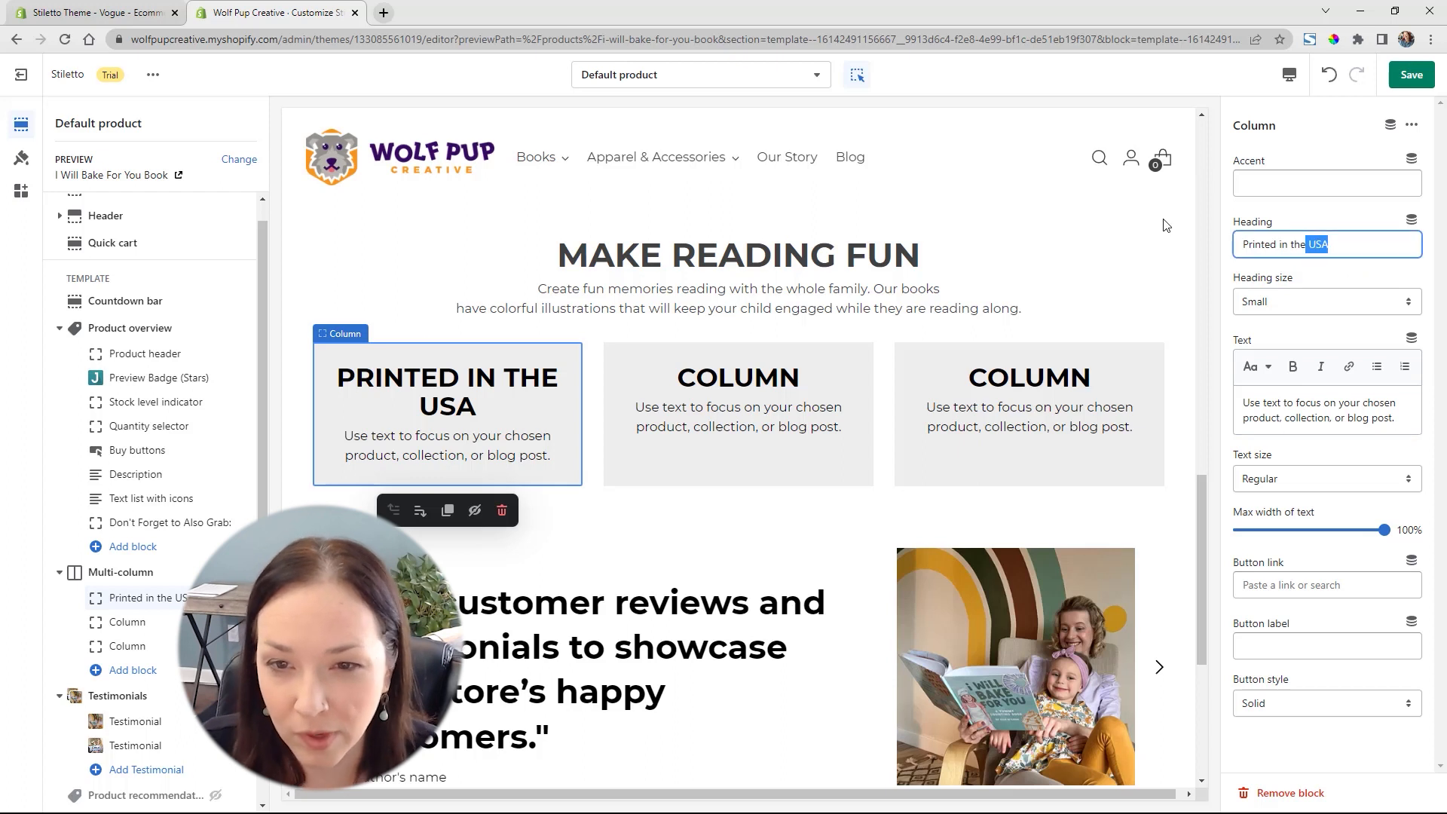
pyautogui.tripleClick(1306, 244)
pyautogui.hotkey('ctrl', 'c')
pyautogui.press('BackSpace')
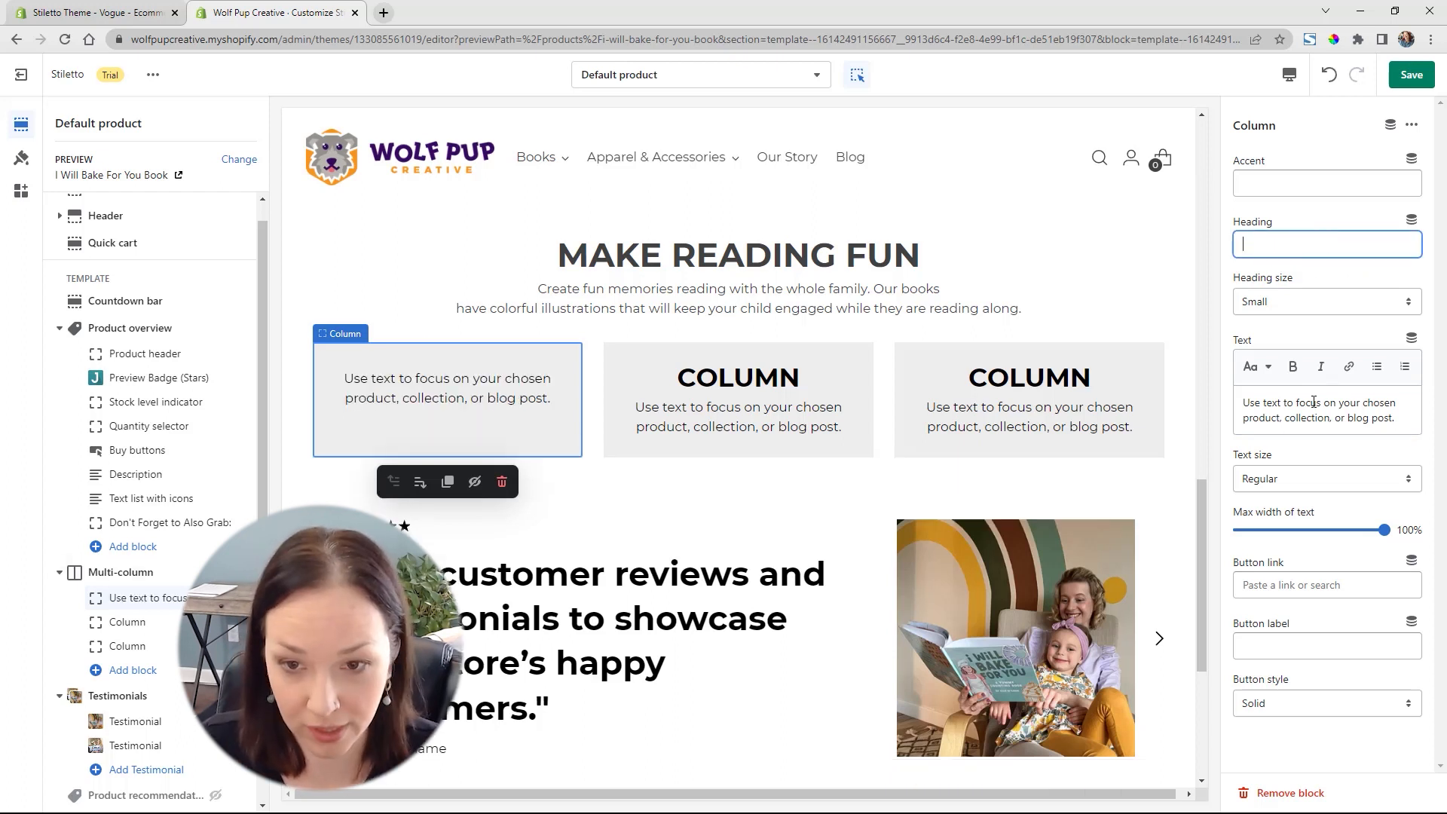
pyautogui.tripleClick(1313, 402)
pyautogui.hotkey('ctrl', 'v')
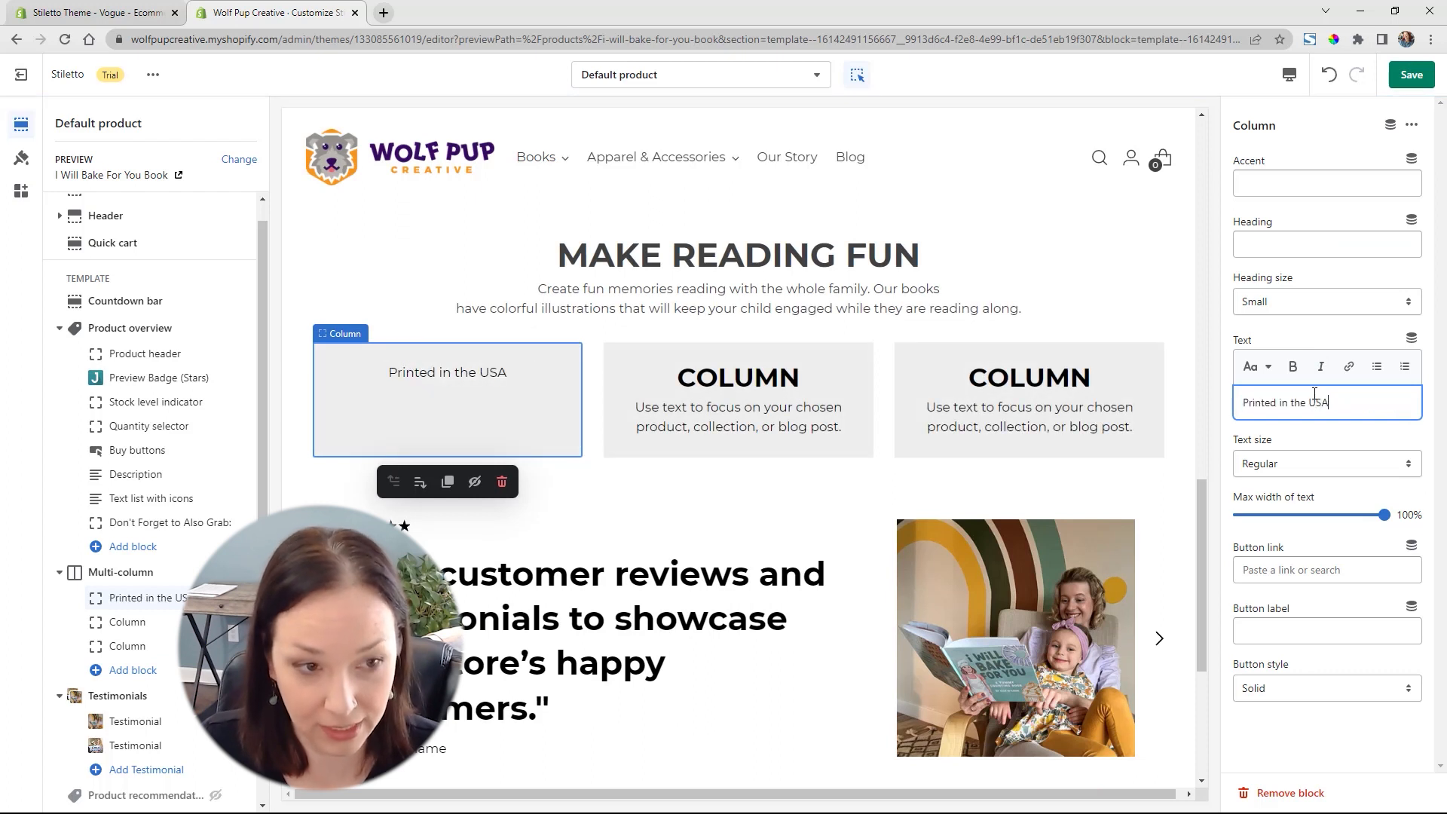
pyautogui.click(1332, 463)
pyautogui.click(1288, 524)
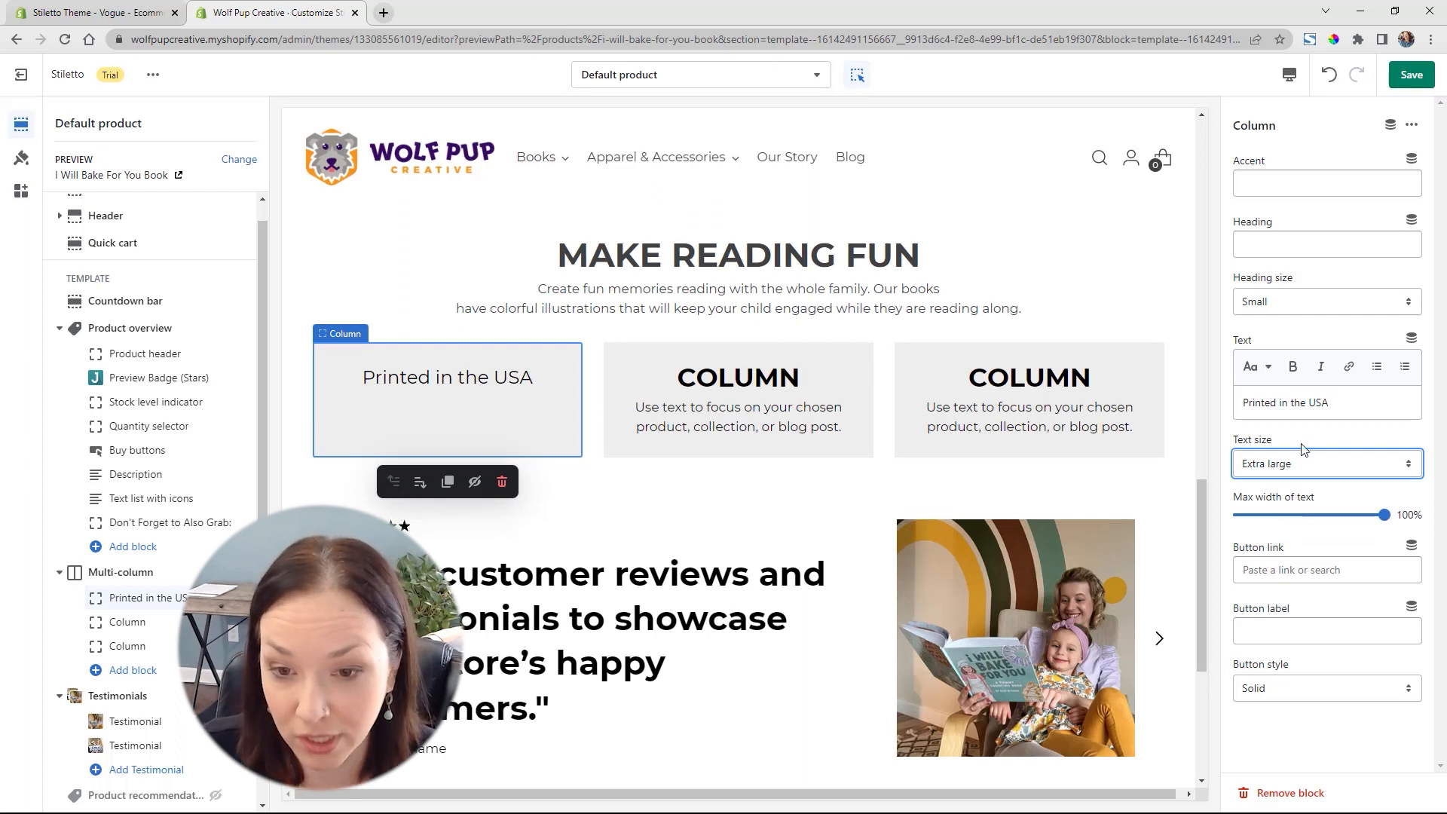
# Paste "Printed in the USA" back as the first column's heading and delete the column's body text
pyautogui.moveTo(1344, 404); pyautogui.dragTo(1209, 397)
pyautogui.hotkey('ctrl', 'c')
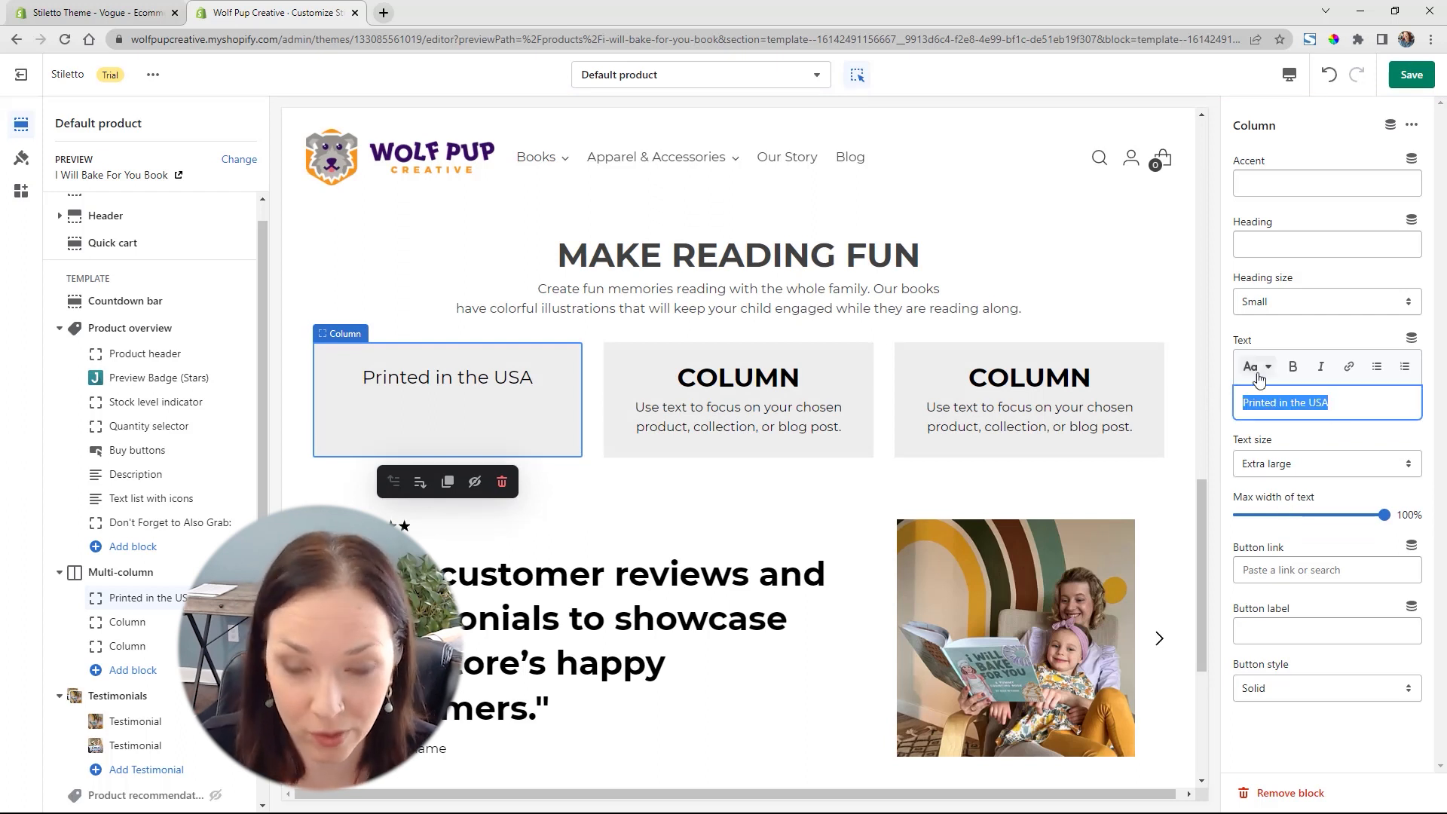
pyautogui.click(1288, 243)
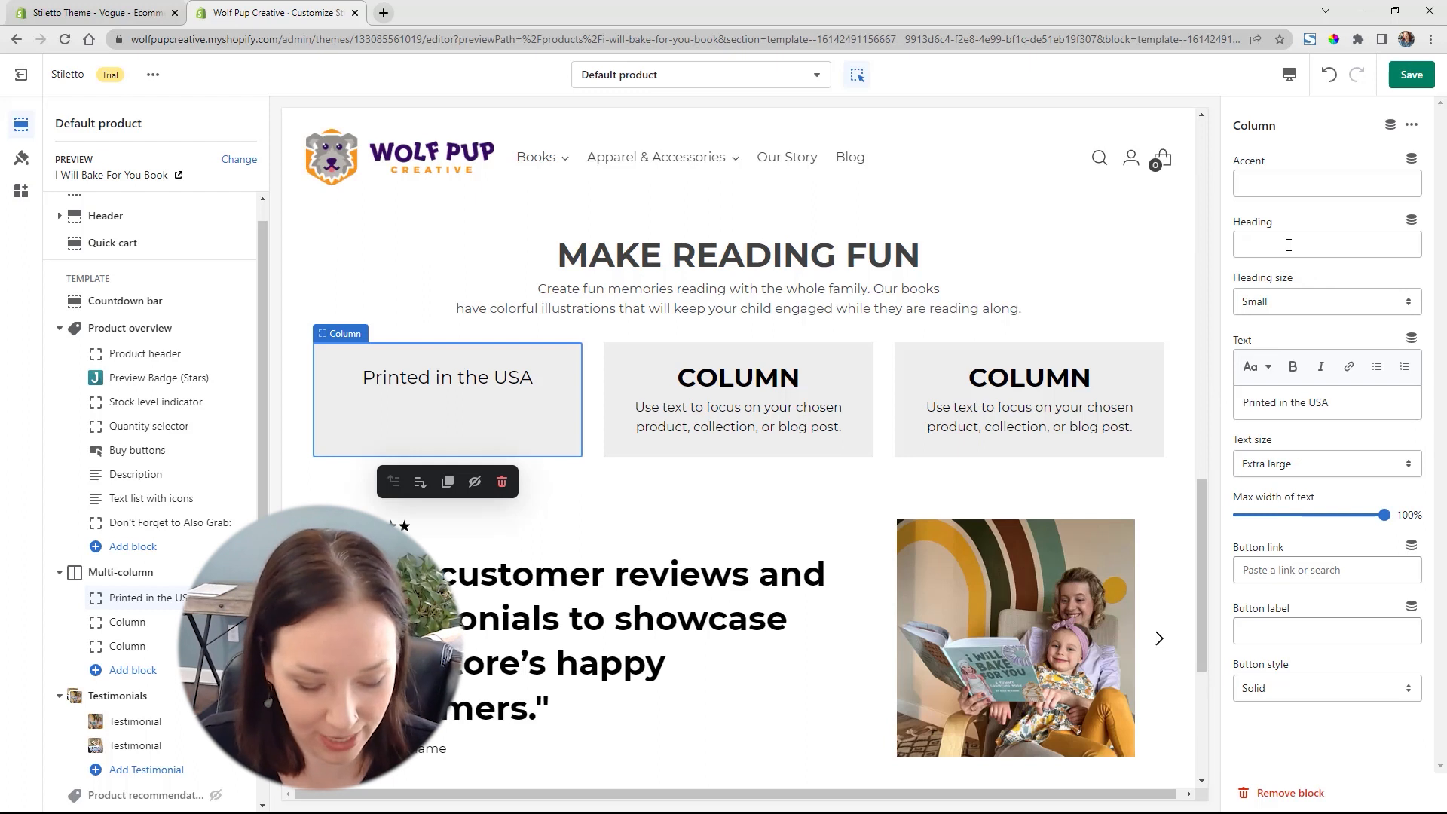
pyautogui.hotkey('ctrl', 'v')
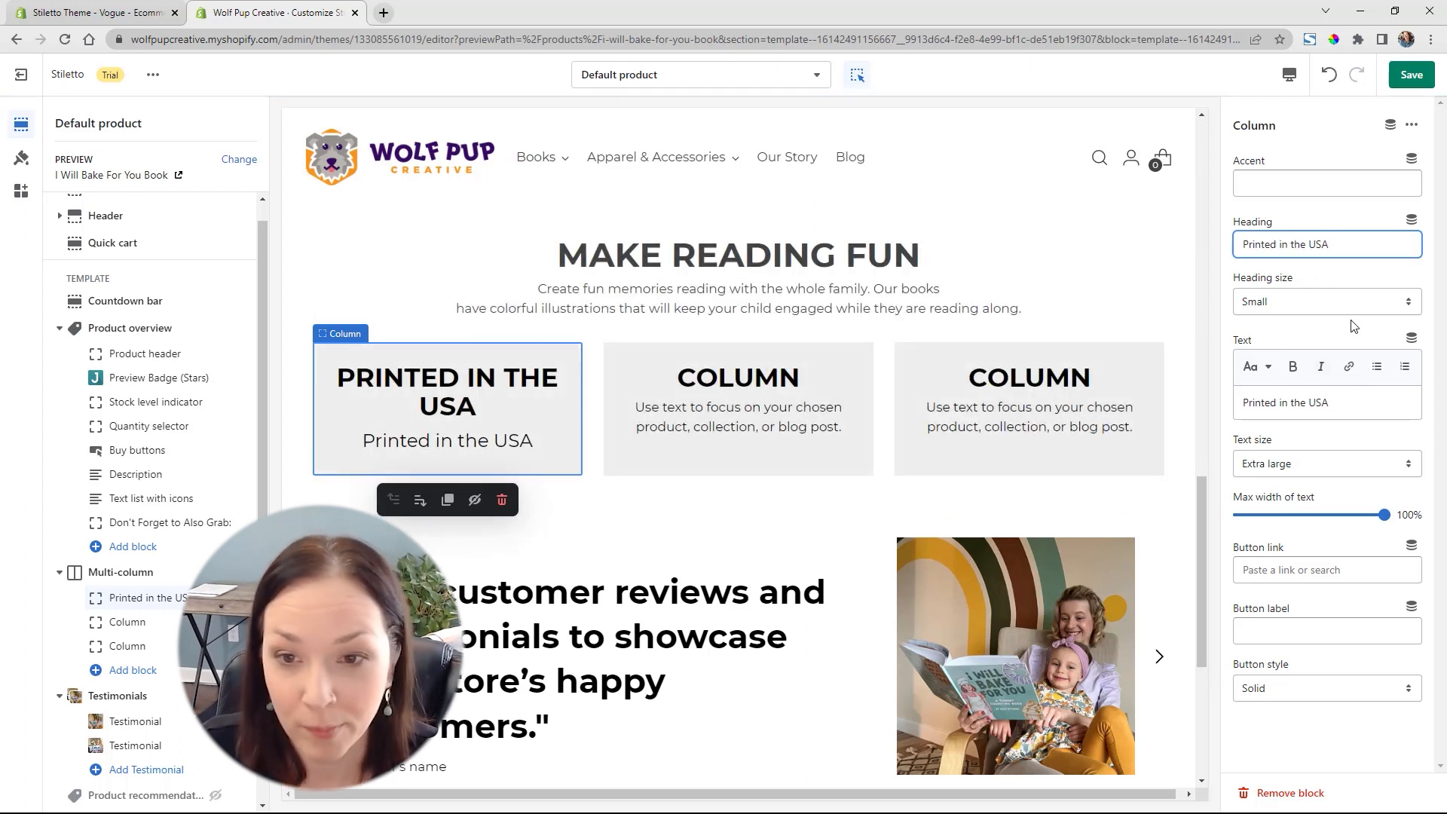
pyautogui.moveTo(1334, 408); pyautogui.dragTo(1239, 405)
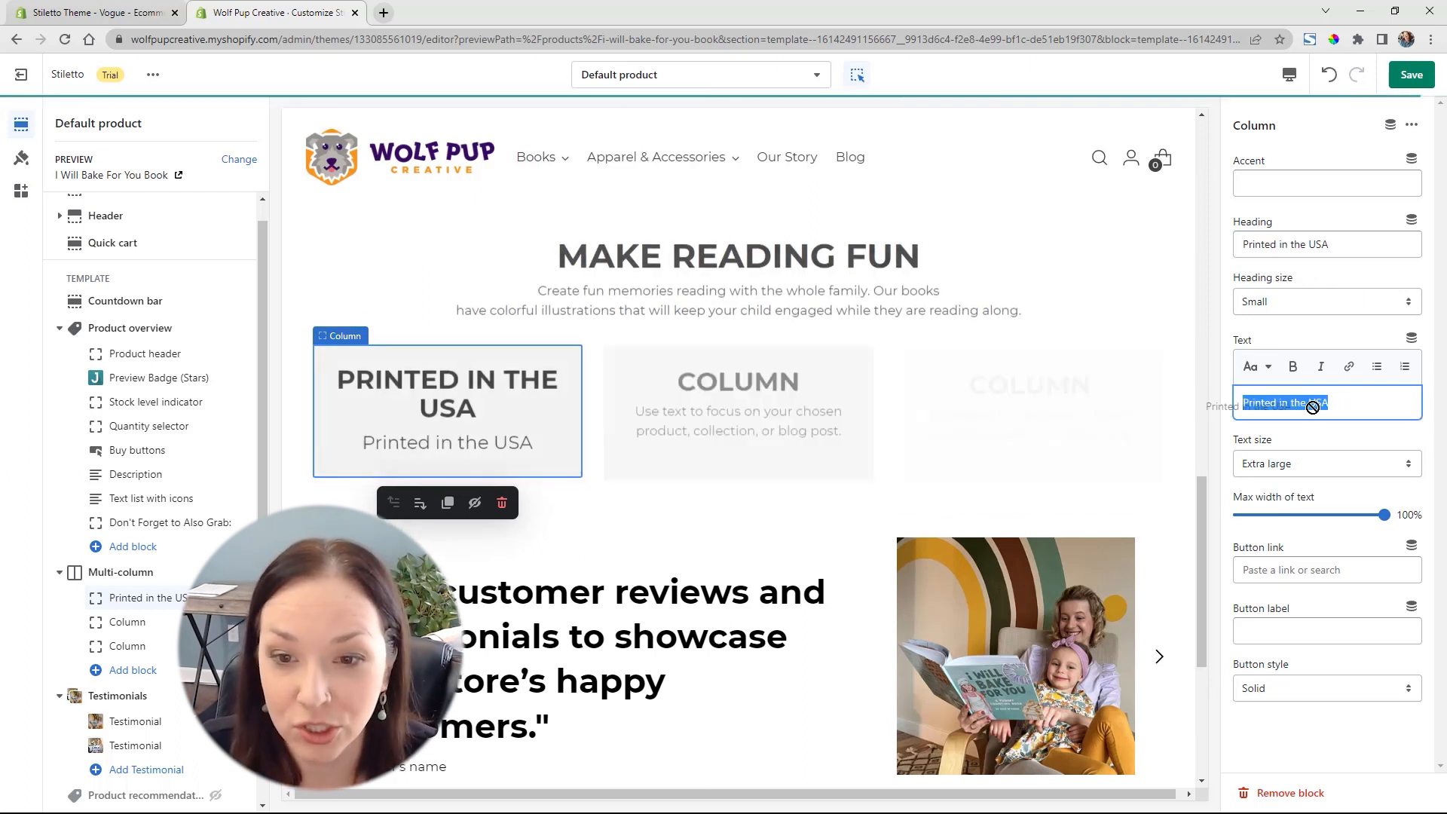
pyautogui.press('BackSpace')
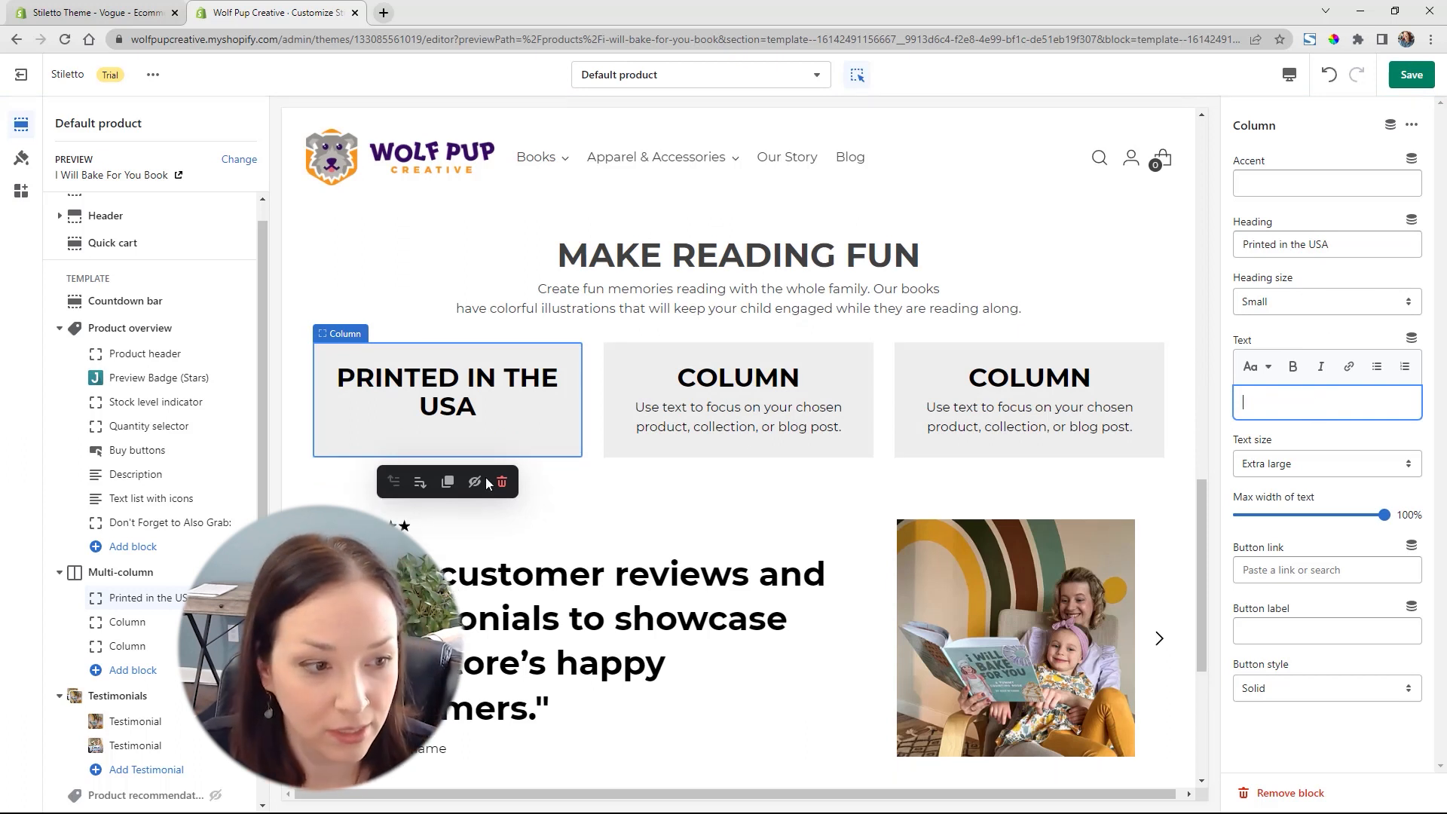
# Set the second column's heading to "Indie Publishers" and delete its placeholder body text
pyautogui.click(127, 621)
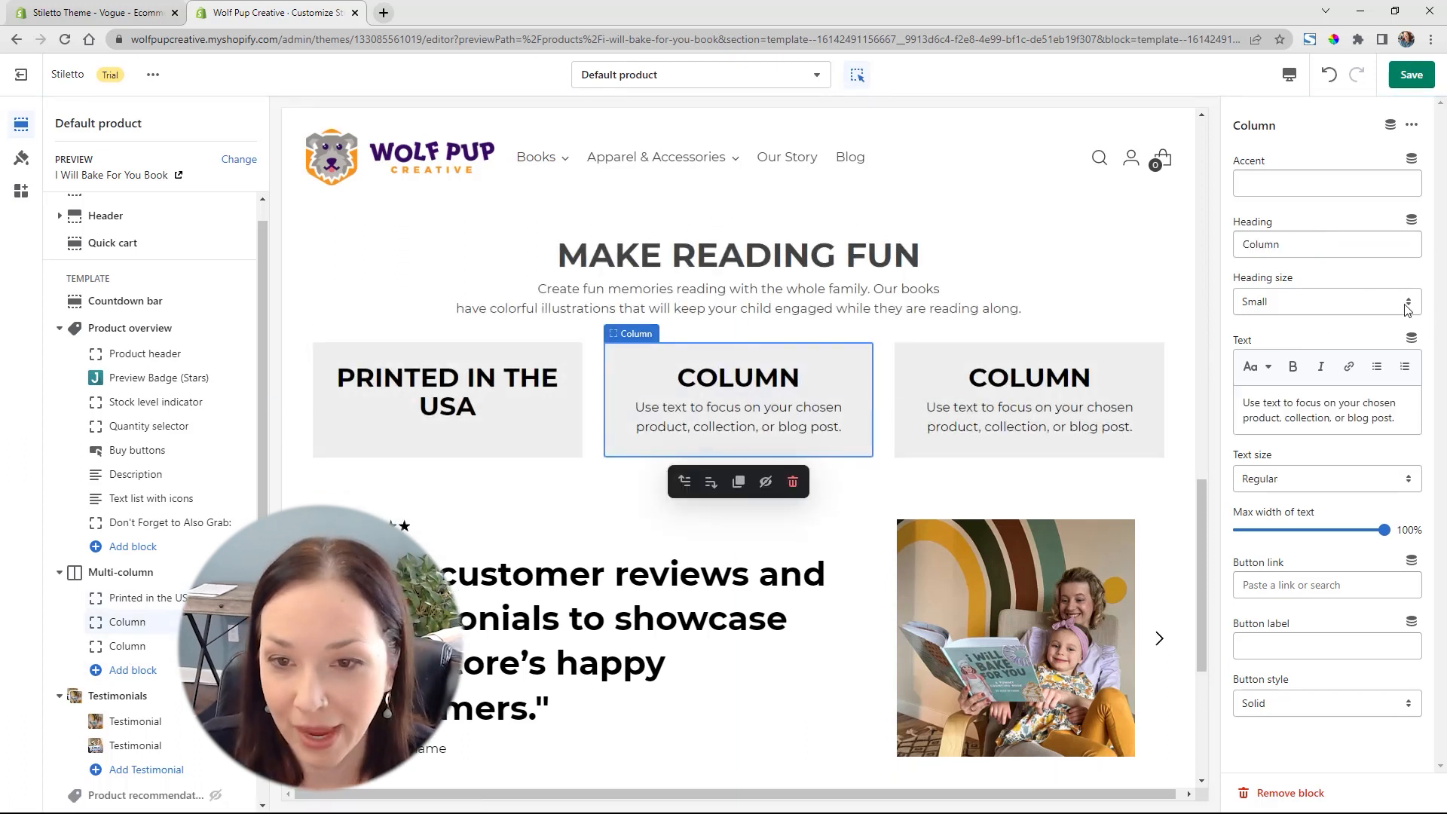
pyautogui.moveTo(1336, 245); pyautogui.dragTo(1275, 244)
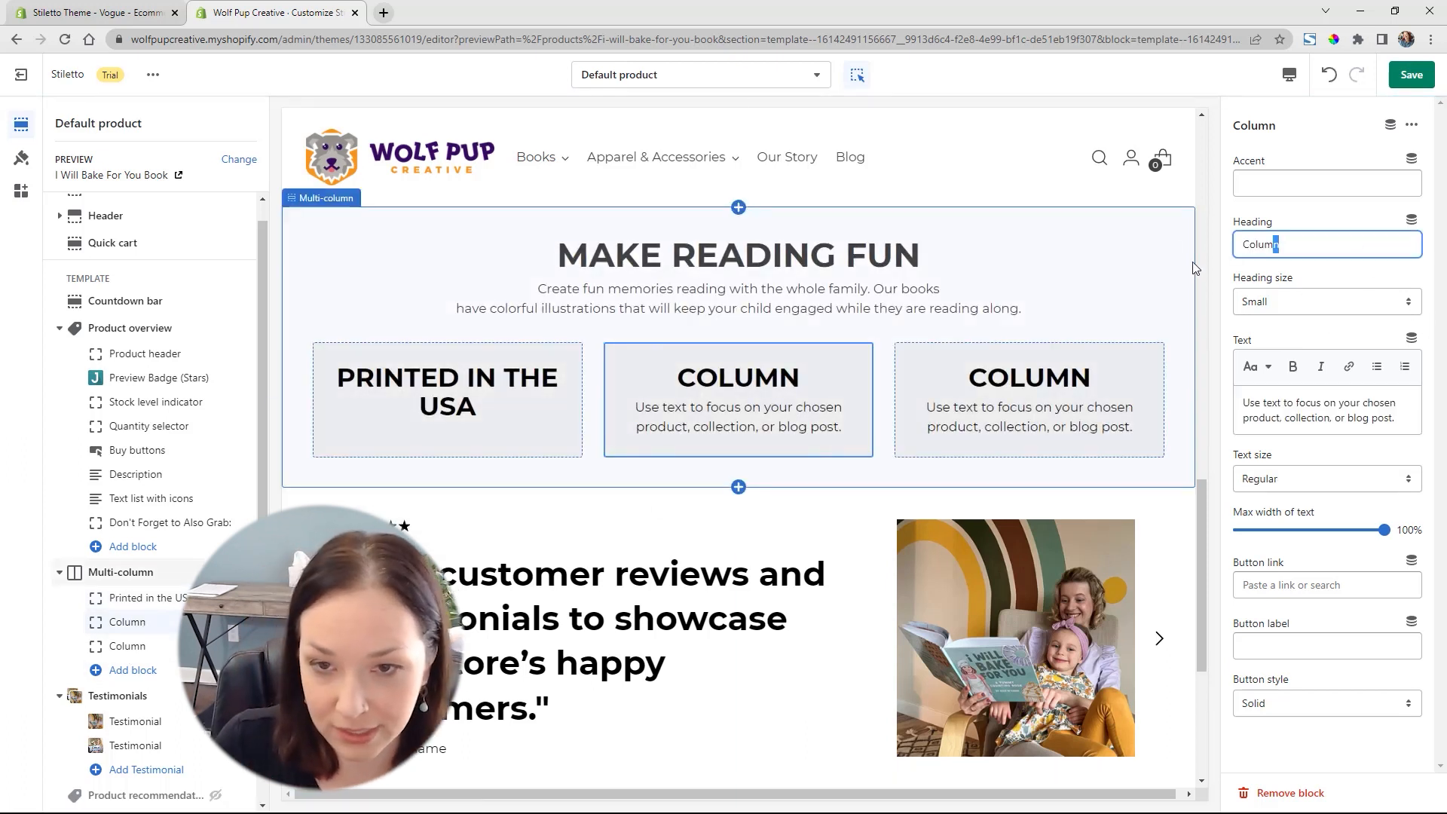
pyautogui.write('I')
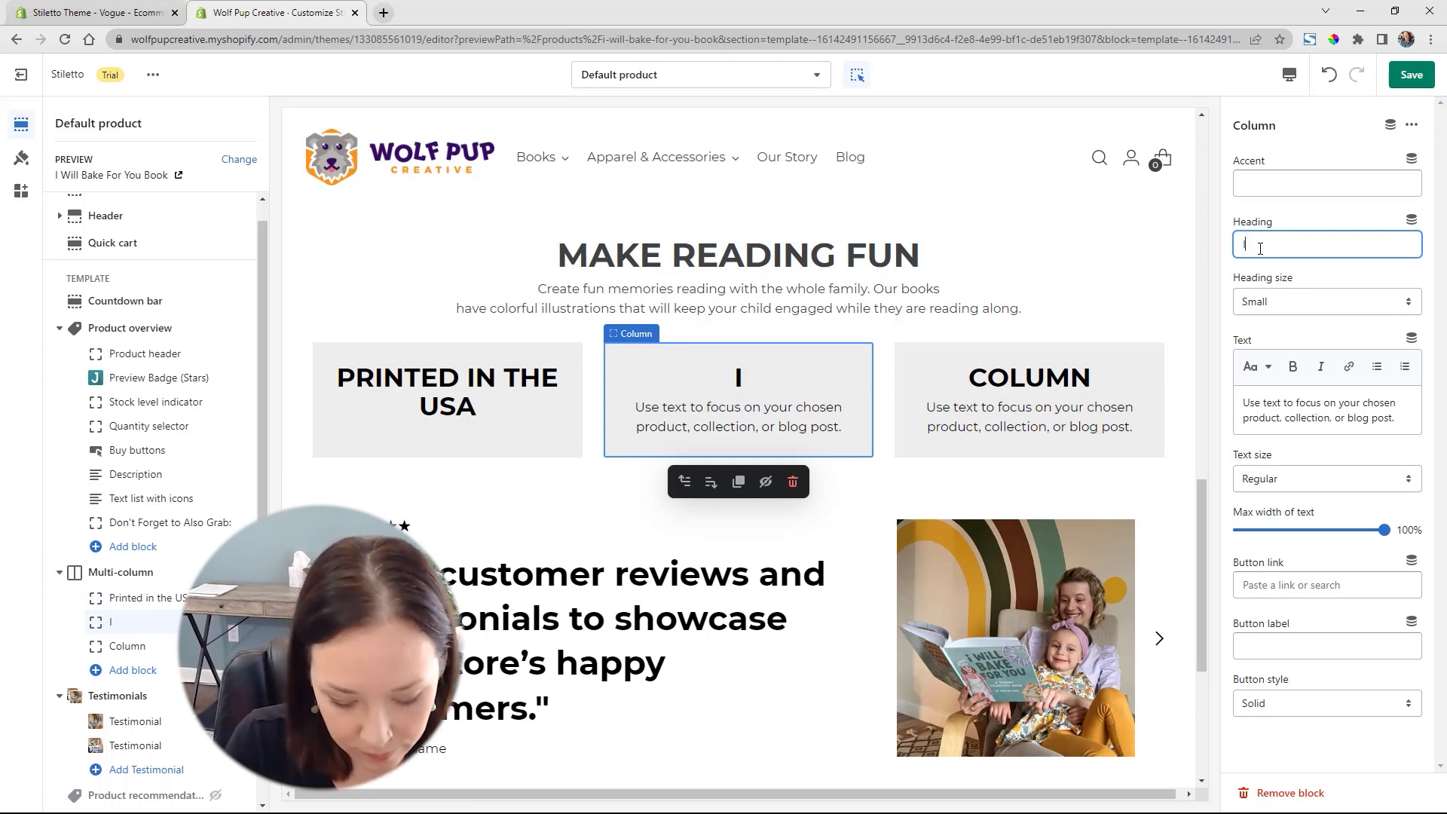
pyautogui.write('ndie Publ')
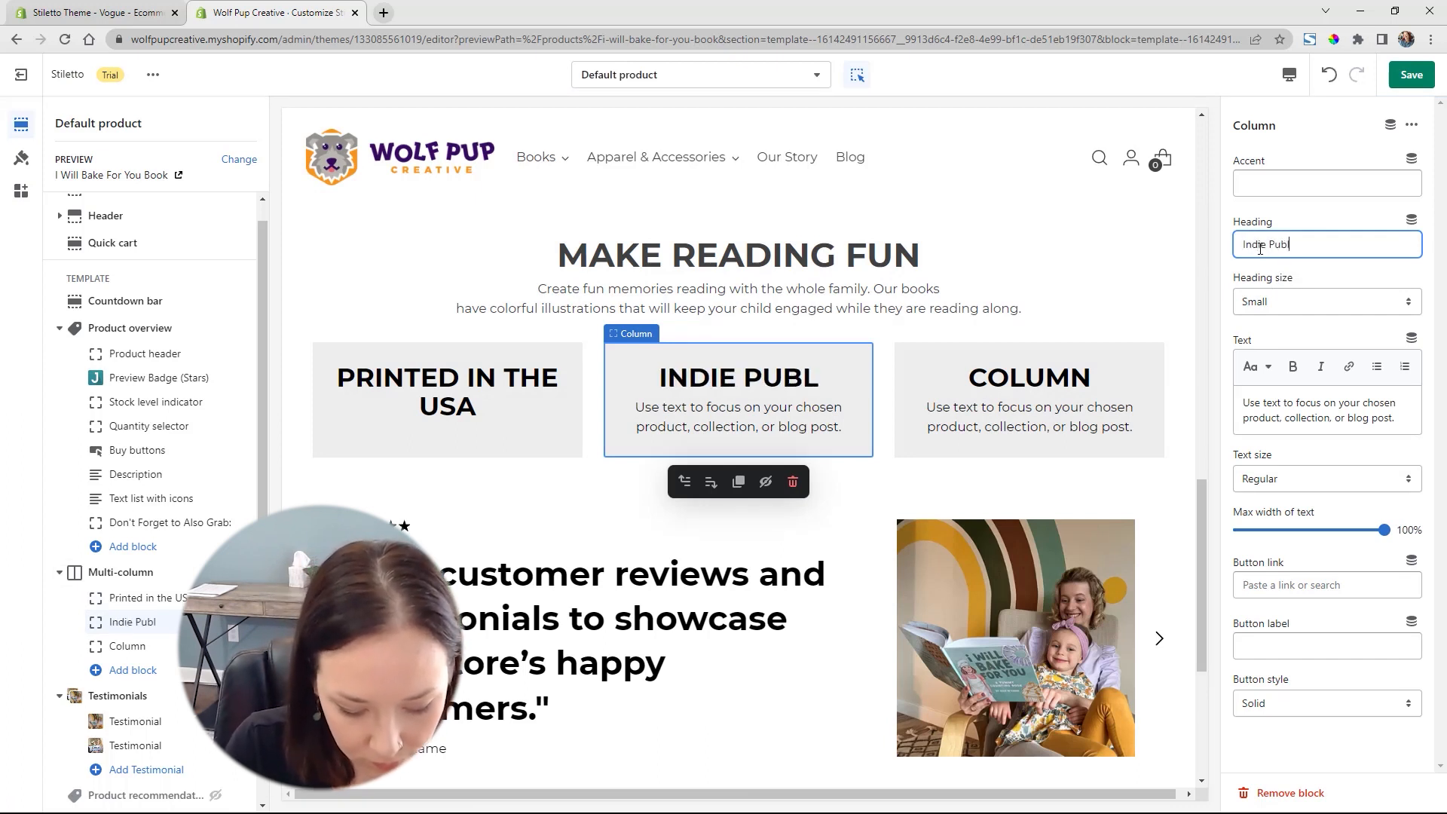
pyautogui.write('ishers')
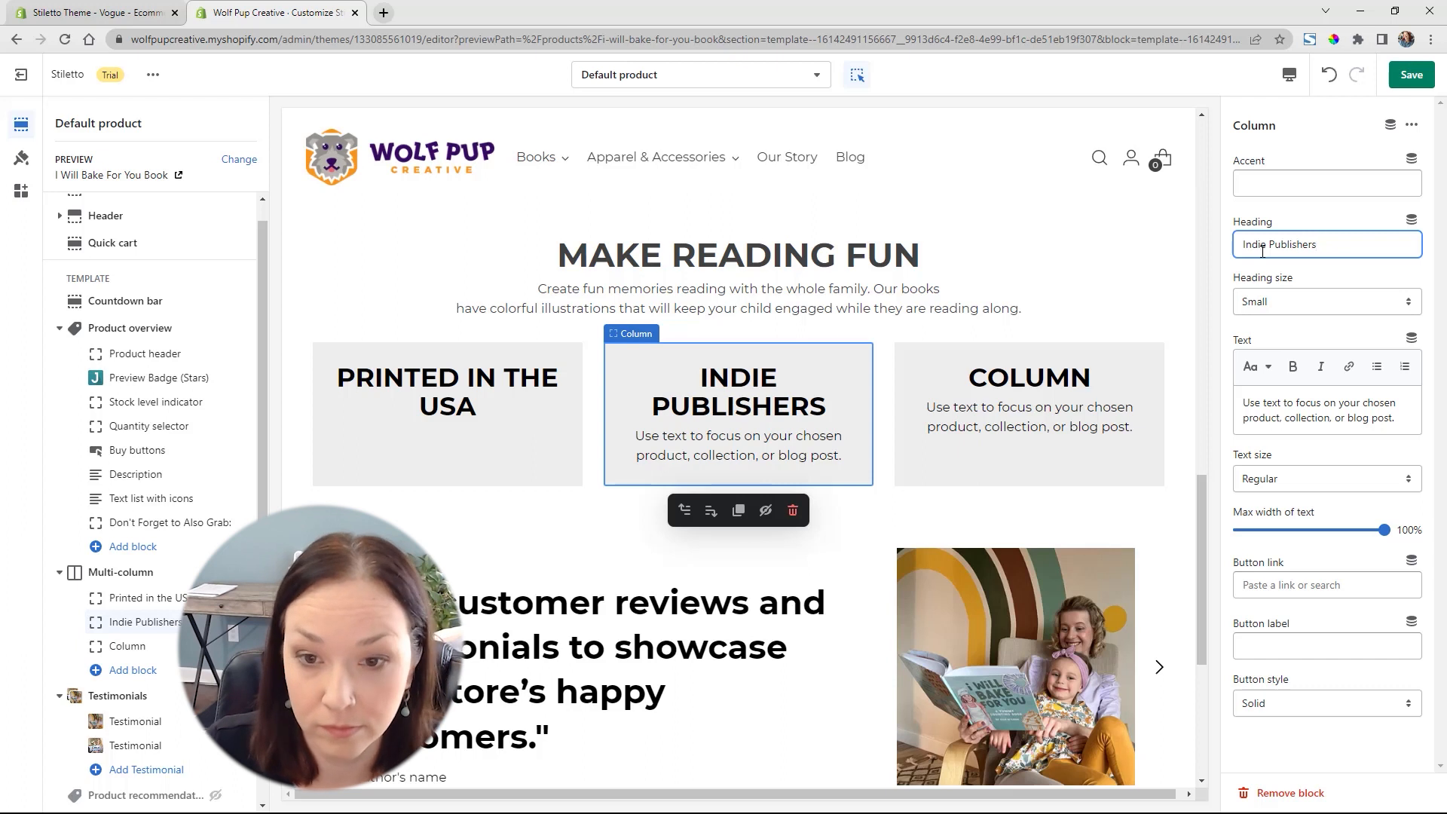
pyautogui.tripleClick(1379, 420)
pyautogui.press('BackSpace')
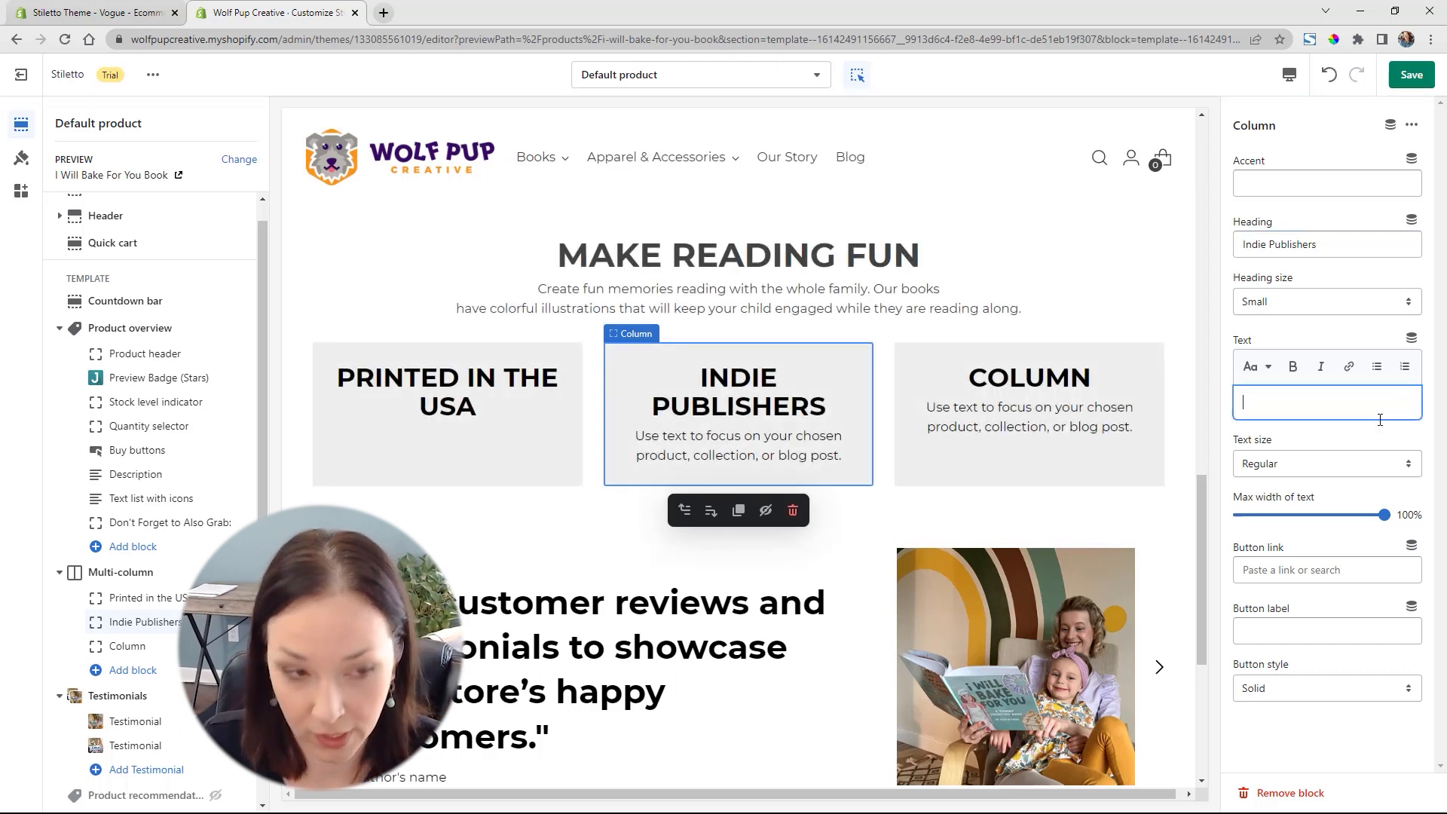
# Set the third column's heading to "Fun for all Ages" and clear its placeholder body text
pyautogui.click(126, 646)
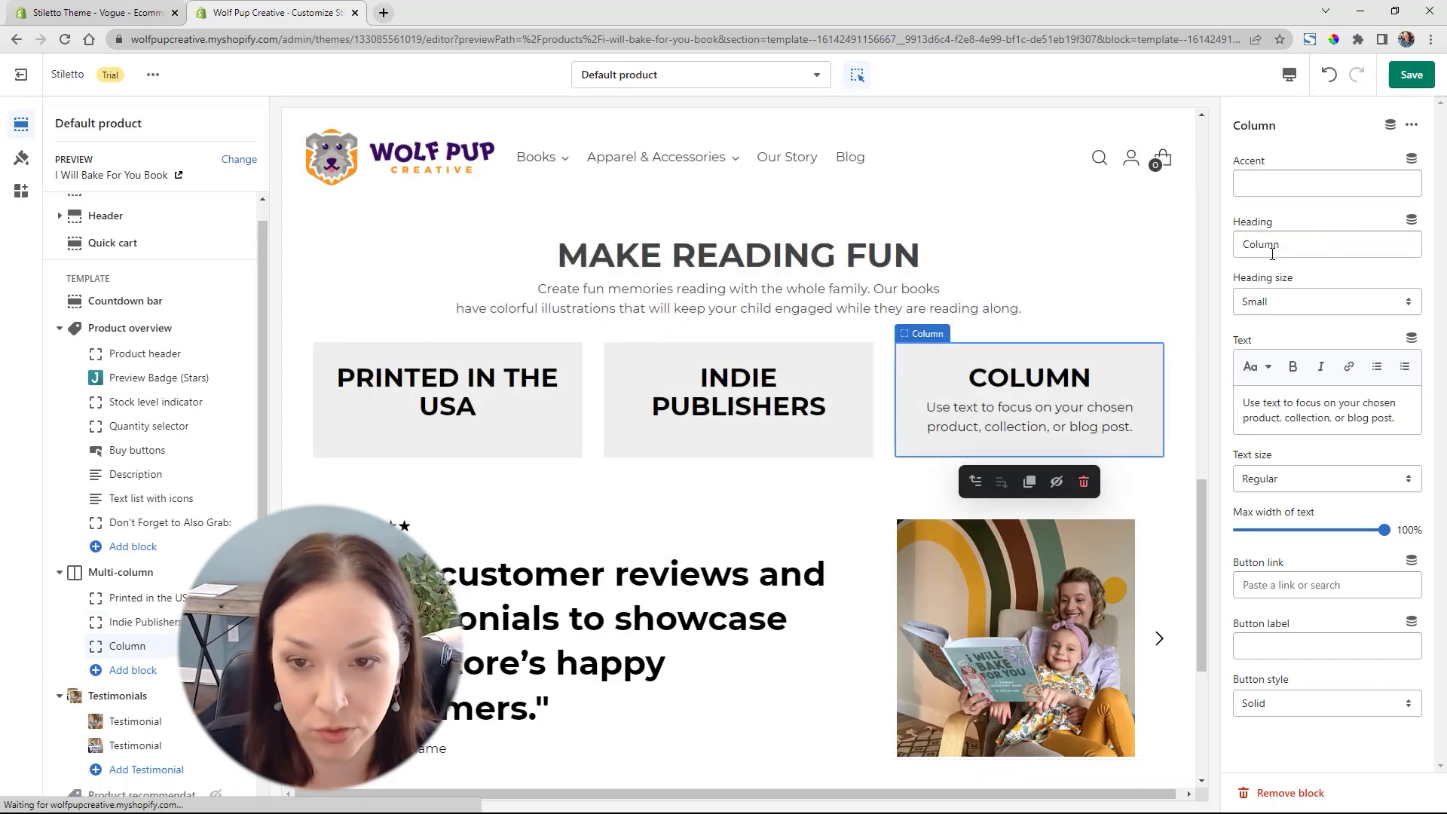
pyautogui.click(1316, 253)
pyautogui.doubleClick(1316, 253)
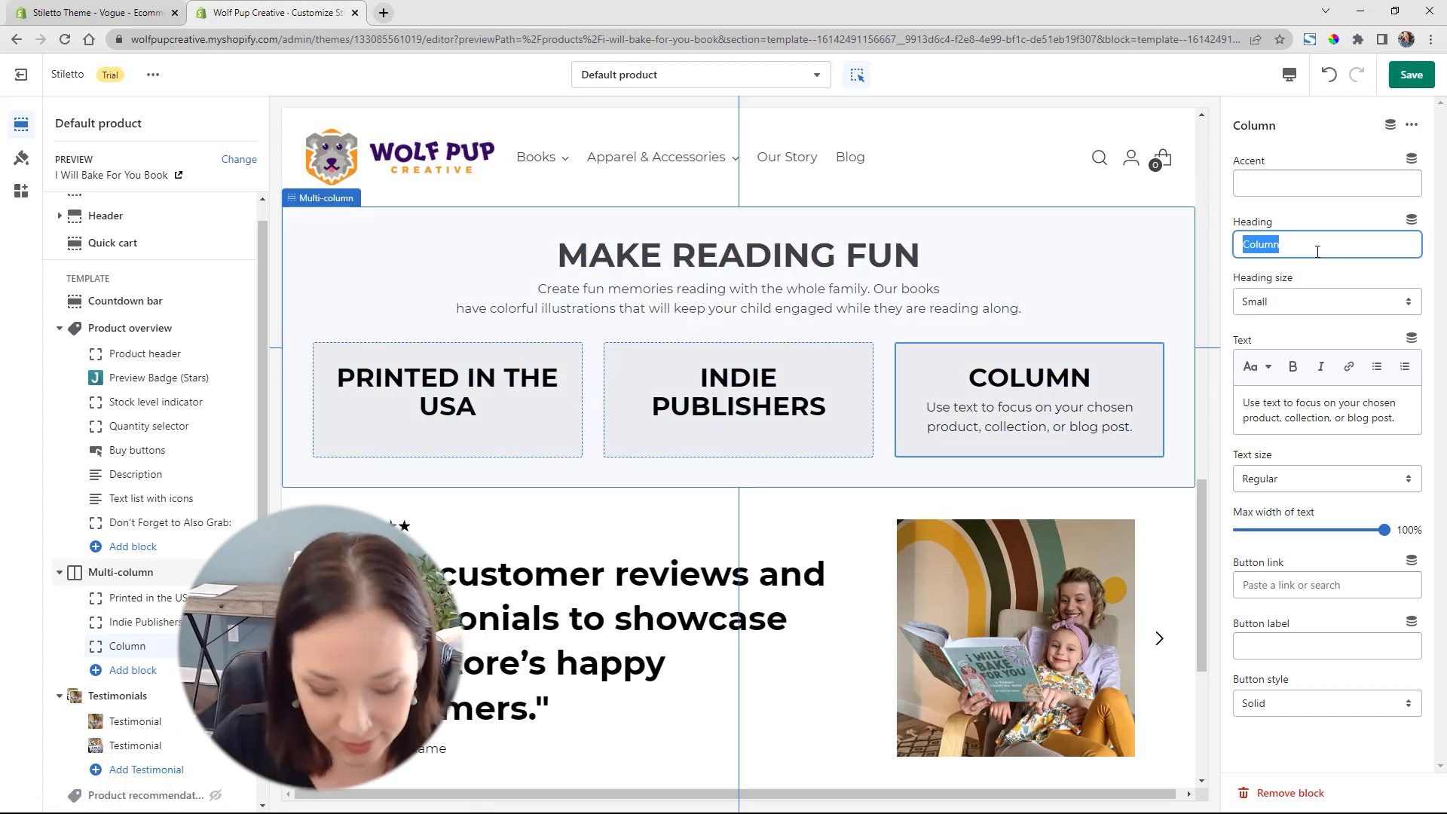
pyautogui.write('Fun ')
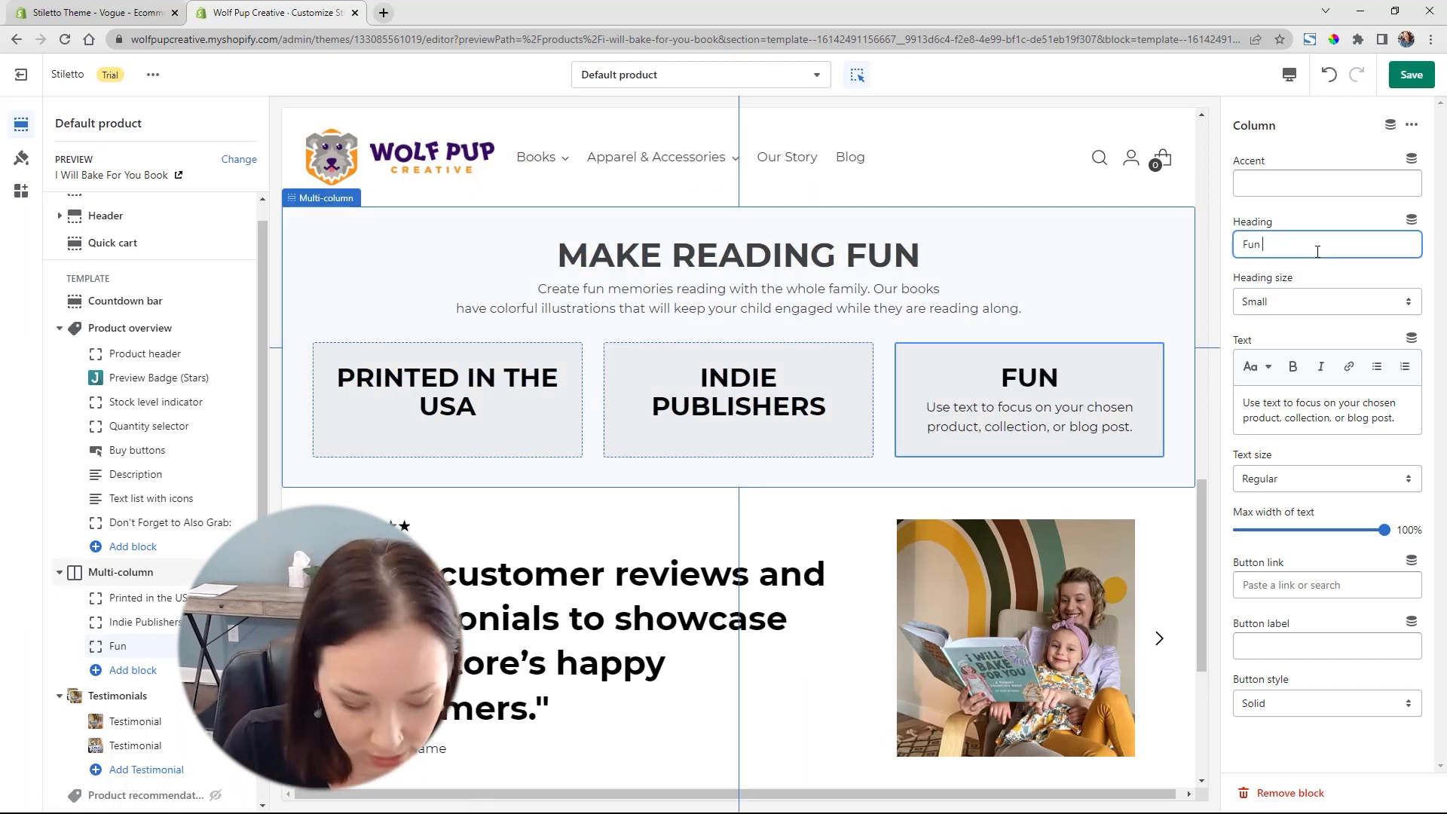
pyautogui.write('for a')
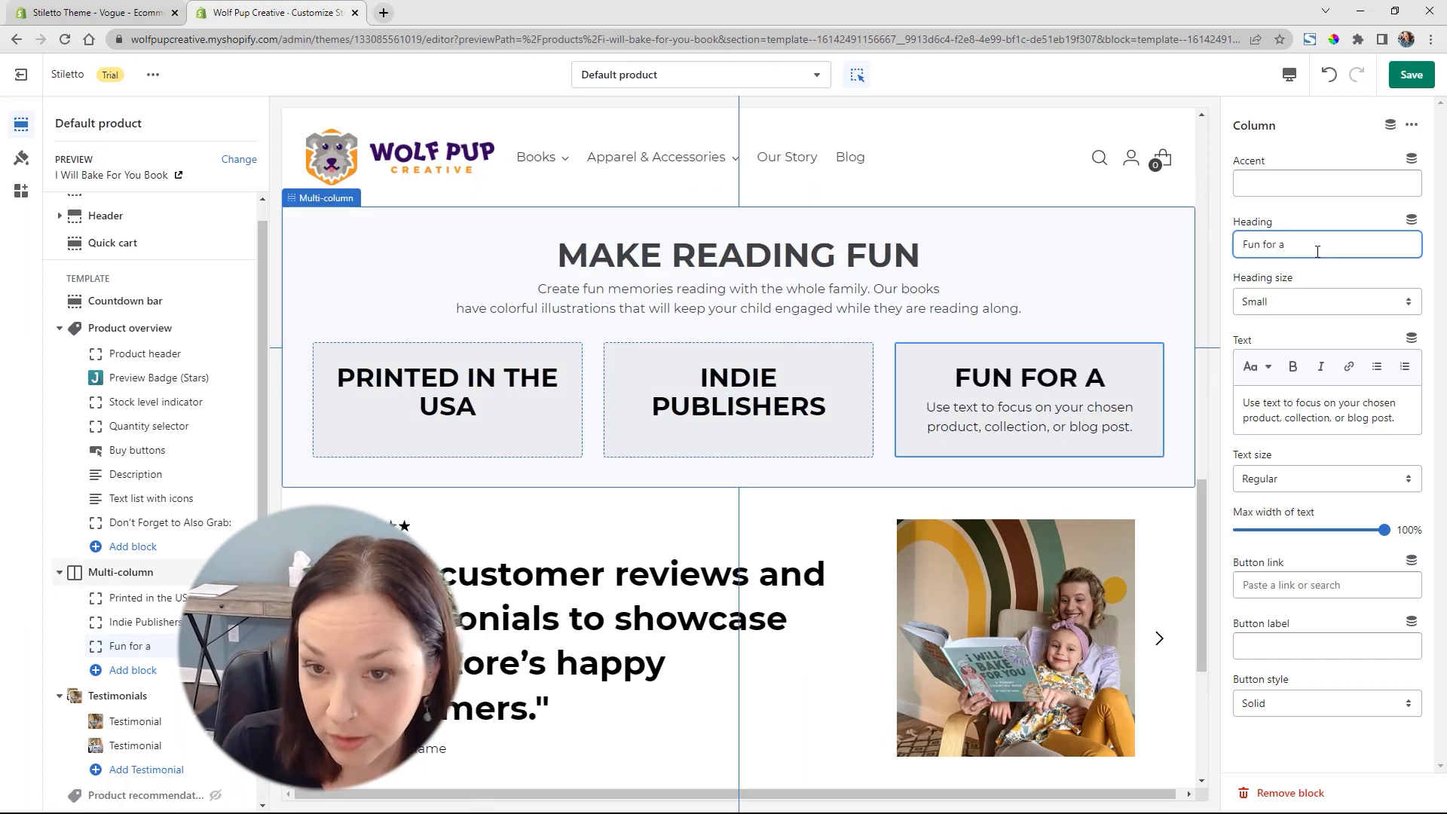
pyautogui.write('ll ages')
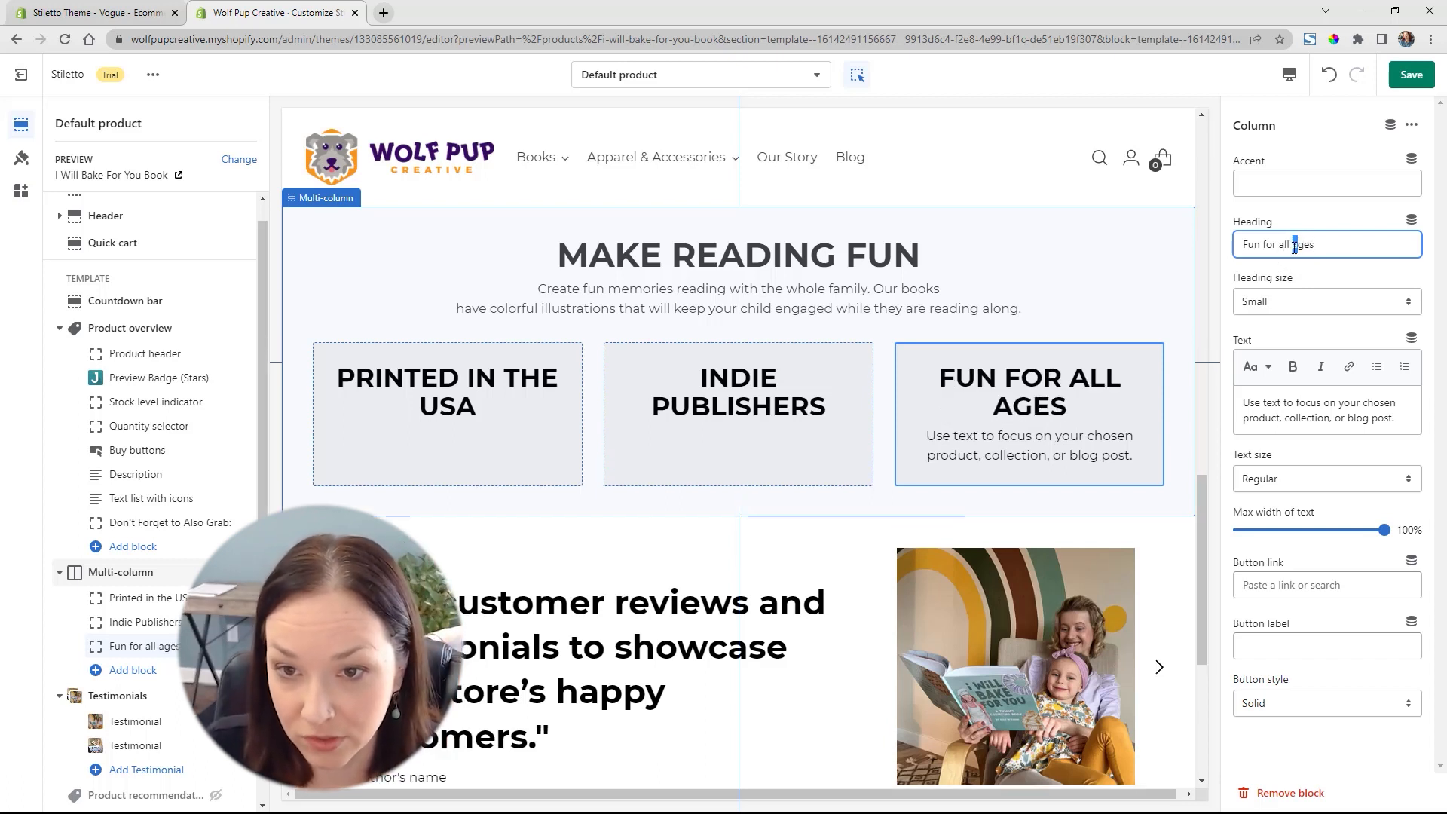
pyautogui.doubleClick(1312, 413)
pyautogui.hotkey('ctrl', 'a')
pyautogui.press('BackSpace')
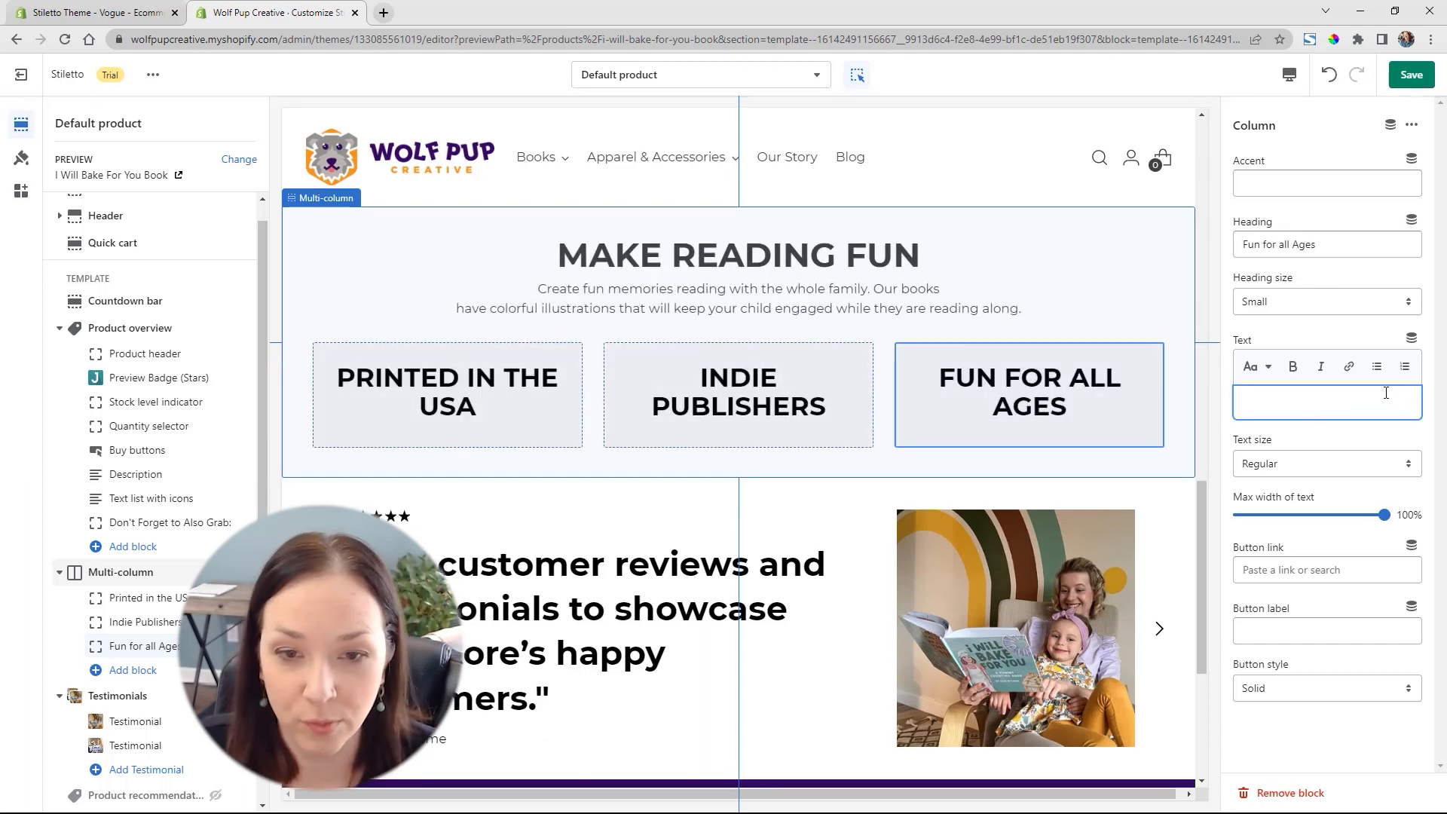
pyautogui.click(1428, 391)
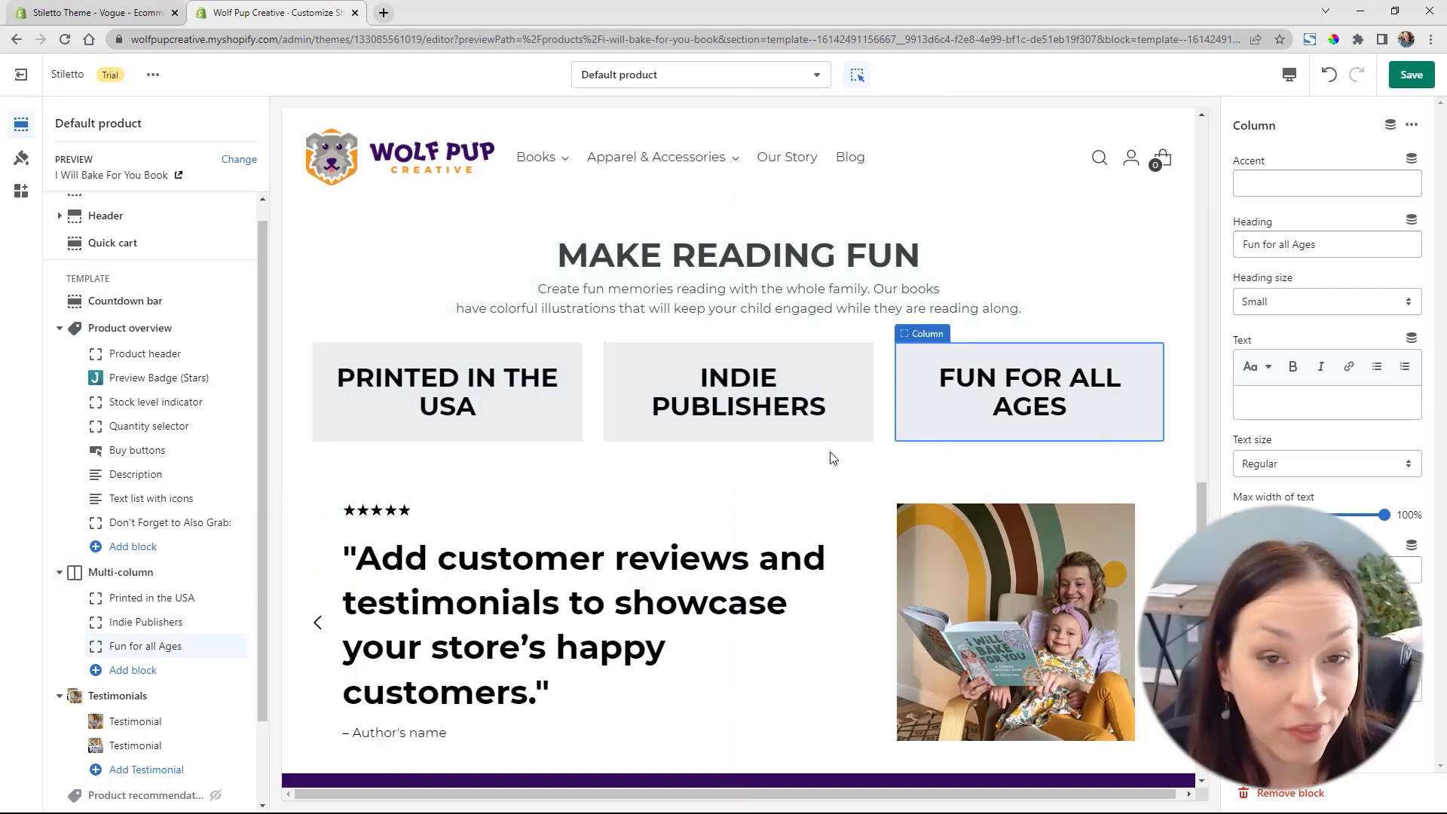
# Add an Image hero section to the template and move it between the Multi-column and Testimonials sections
pyautogui.scroll(3, 817, 457)
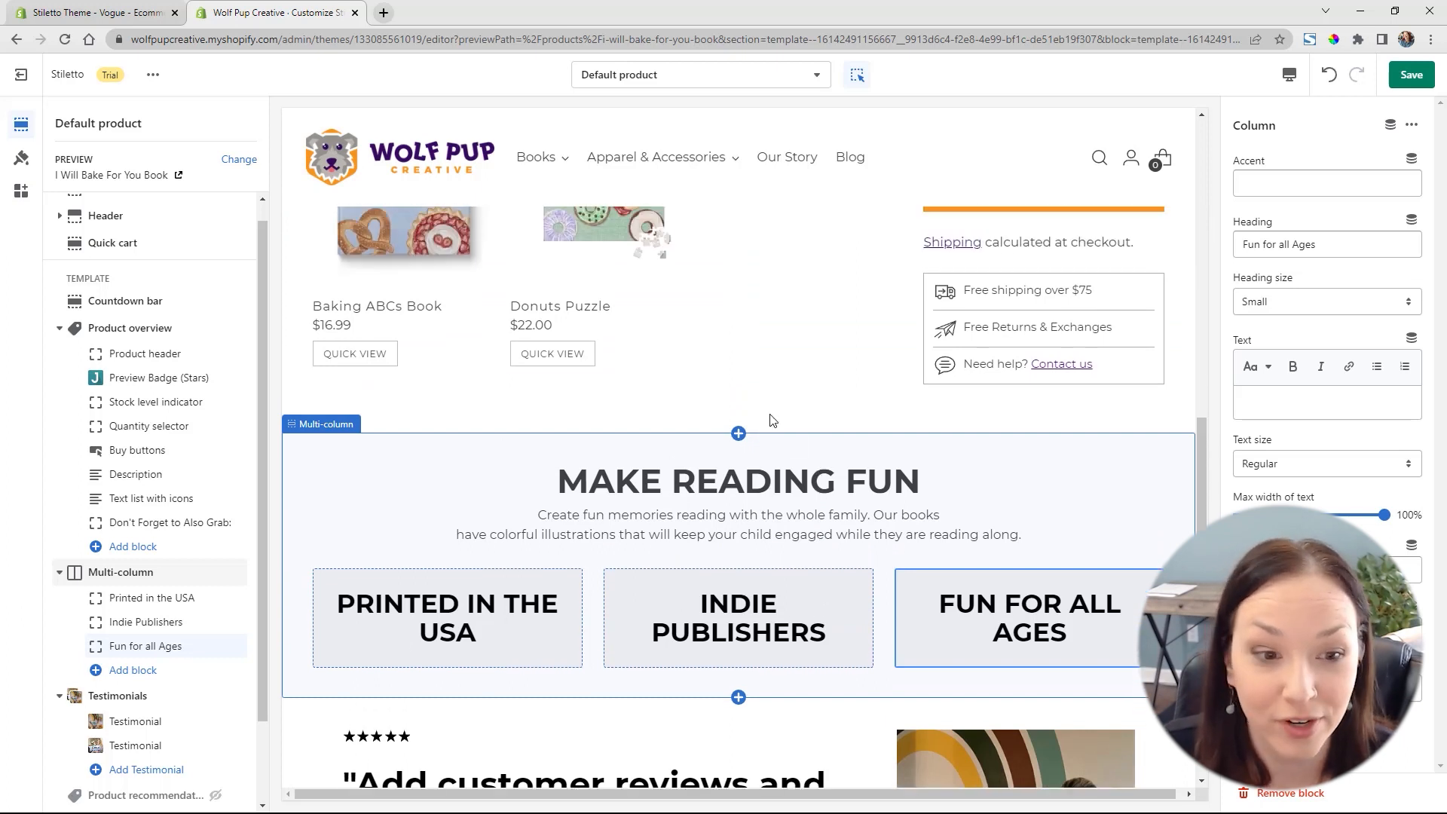
pyautogui.scroll(-7, 771, 420)
pyautogui.scroll(9, 784, 407)
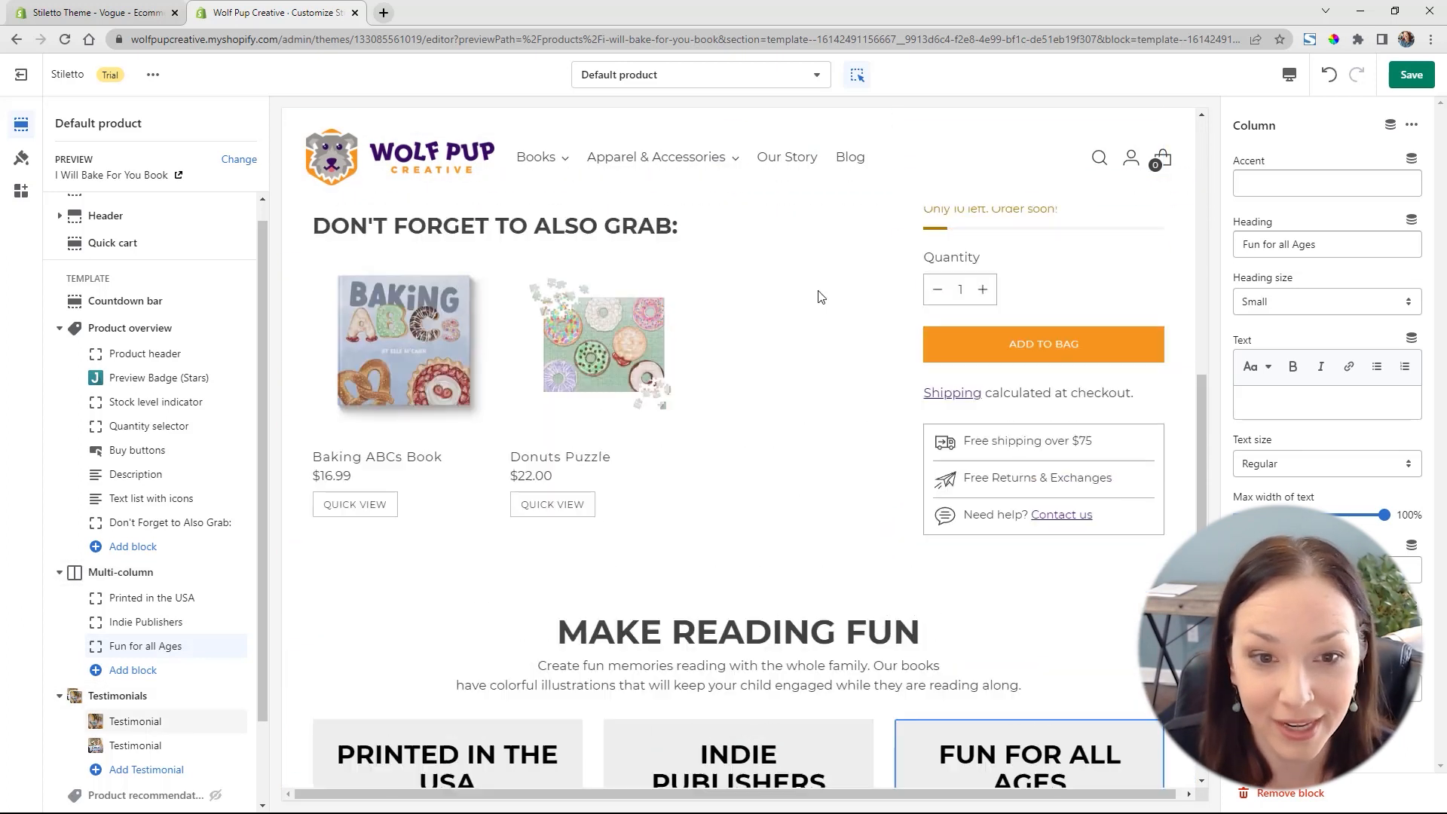
pyautogui.scroll(-6, 803, 424)
pyautogui.scroll(-2, 154, 660)
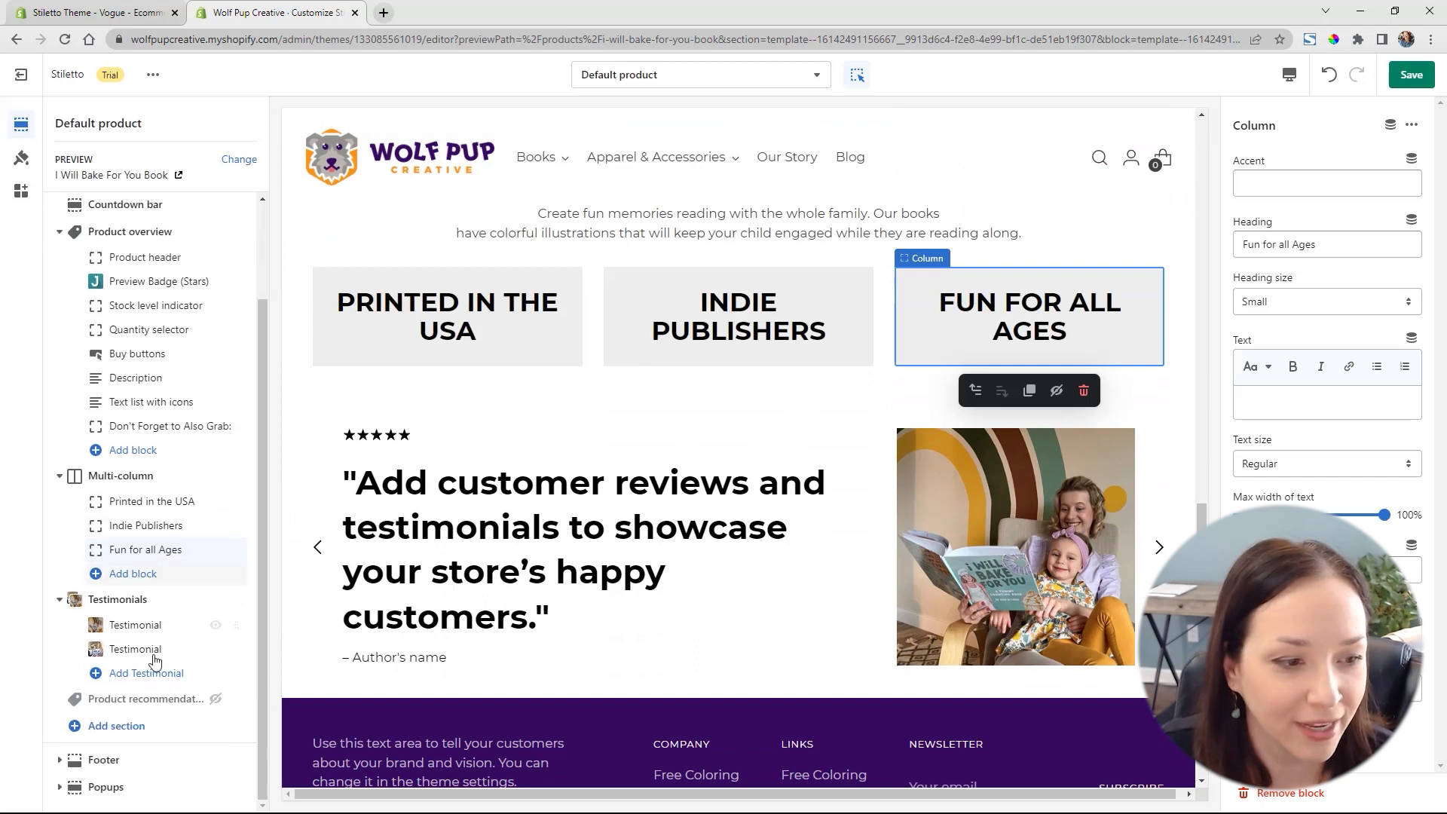
pyautogui.click(121, 727)
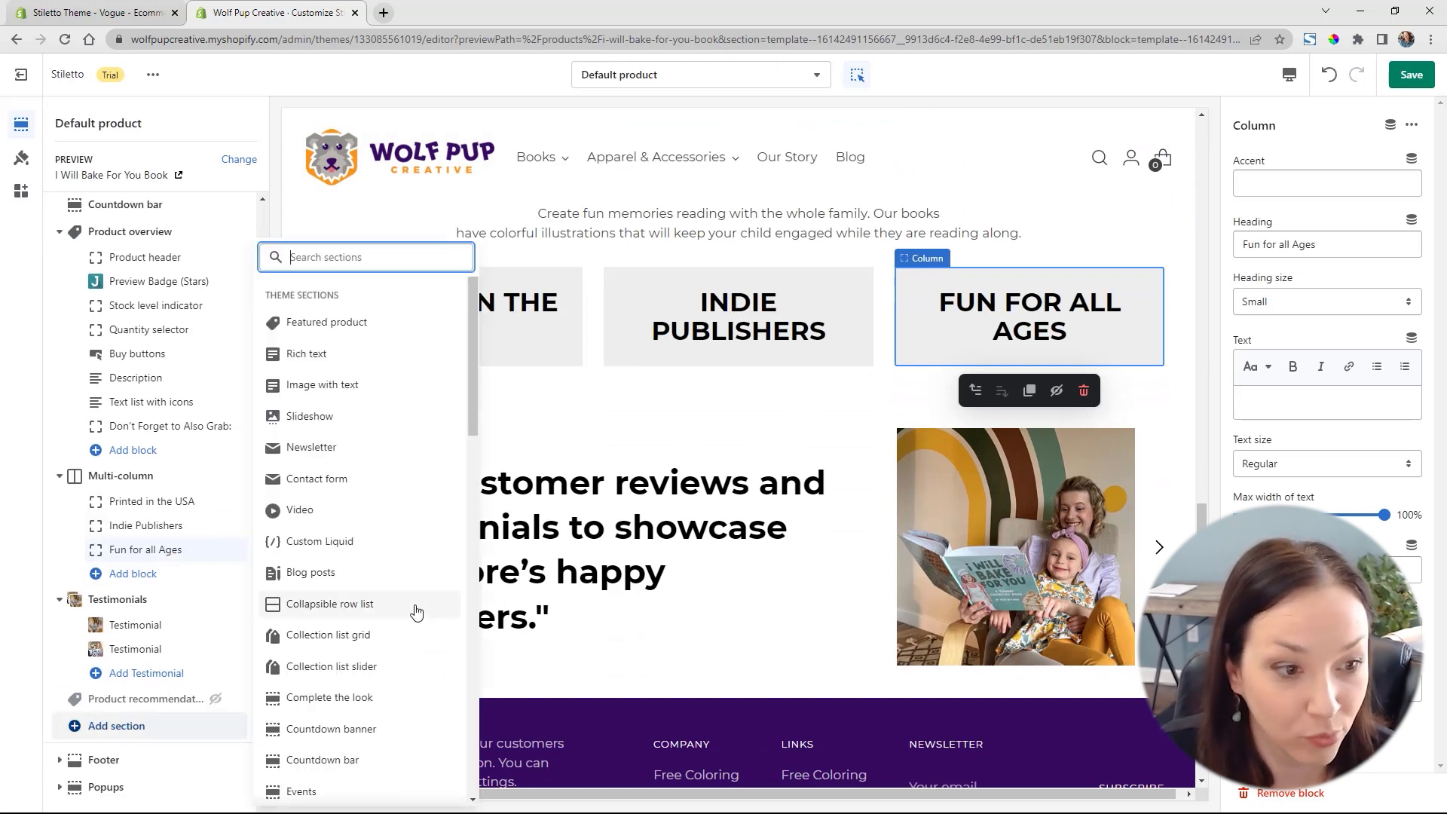
pyautogui.scroll(-5, 417, 612)
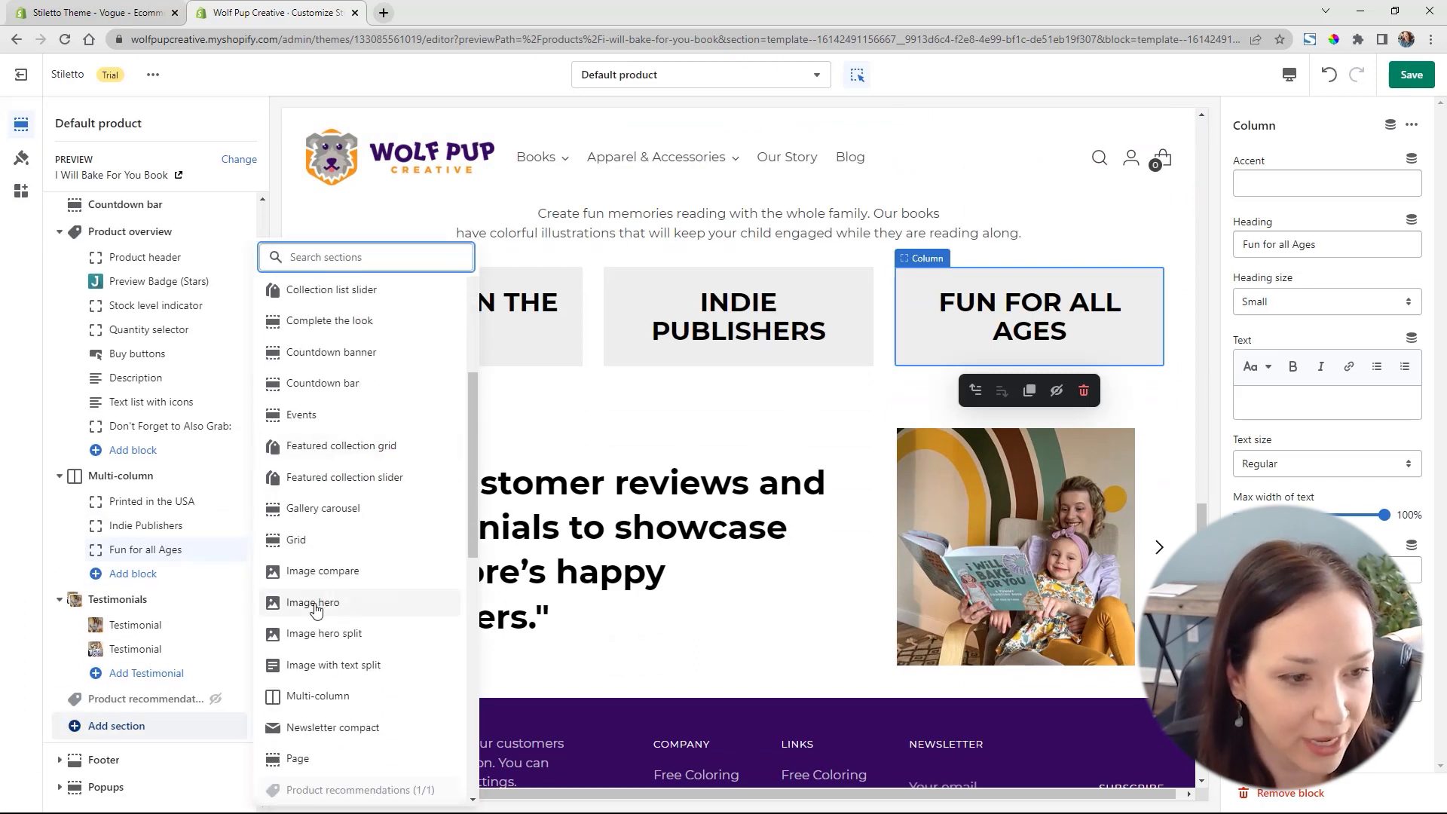
pyautogui.click(316, 603)
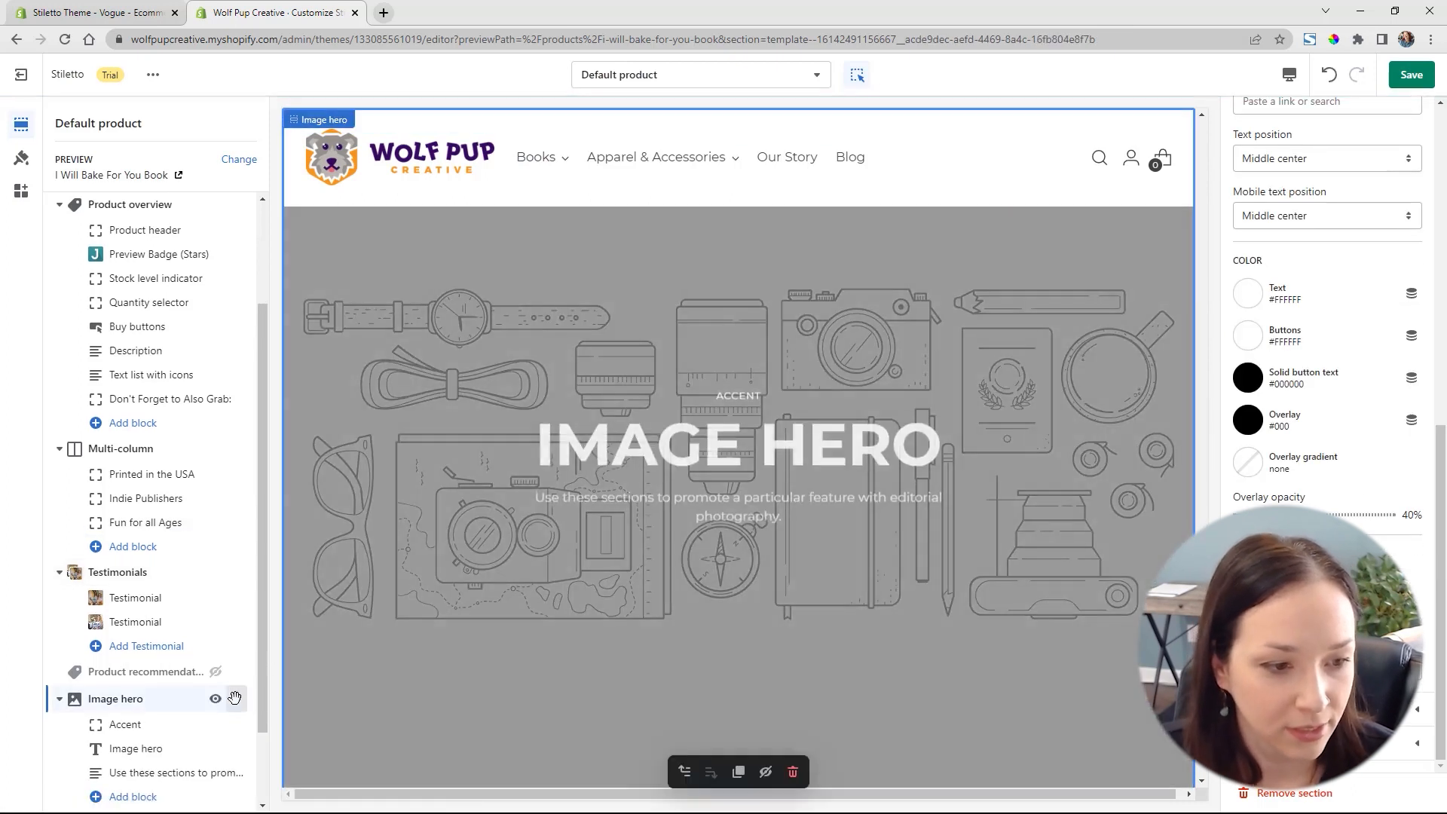
pyautogui.moveTo(235, 698); pyautogui.dragTo(208, 586)
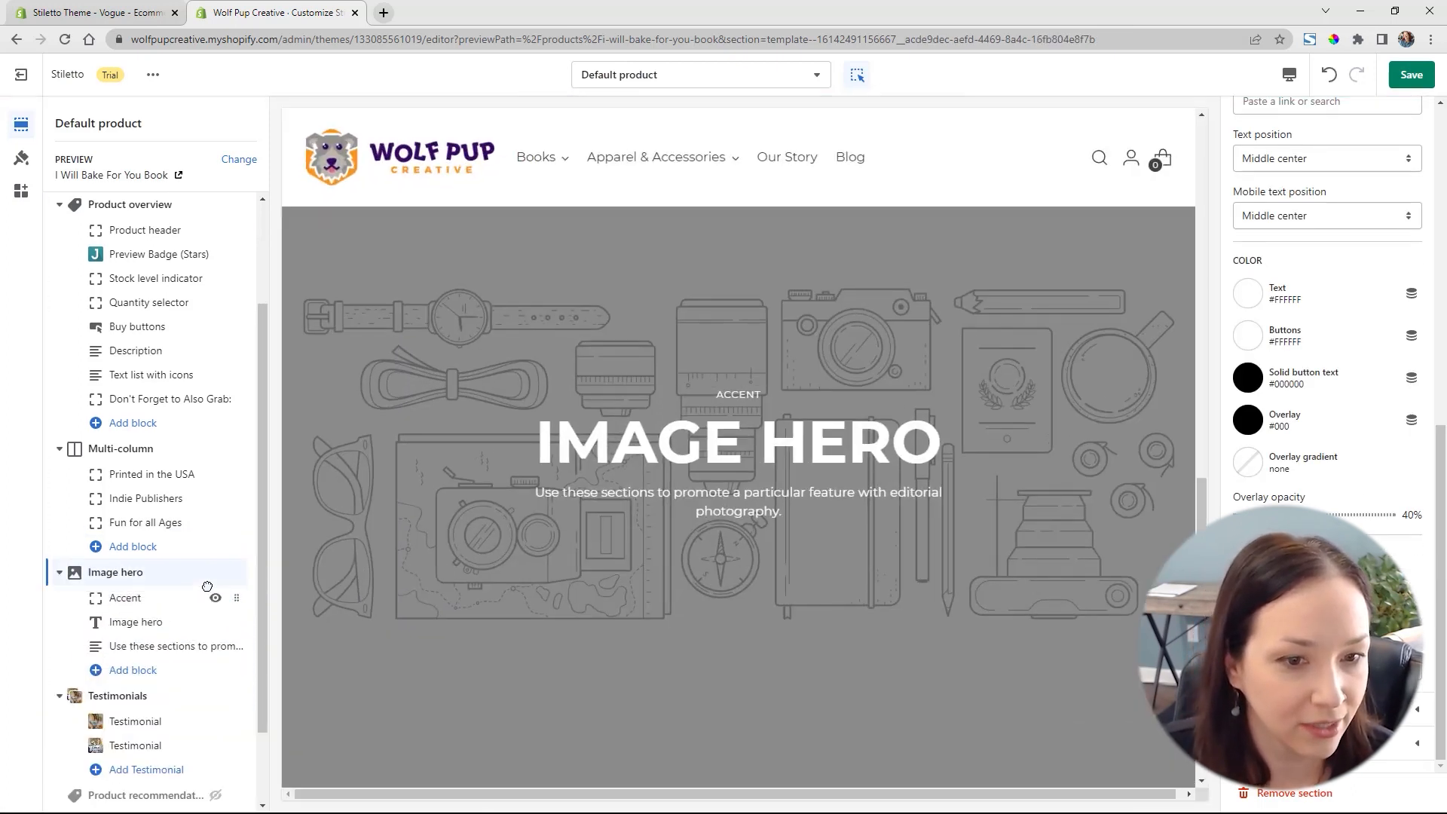
pyautogui.scroll(6, 1299, 394)
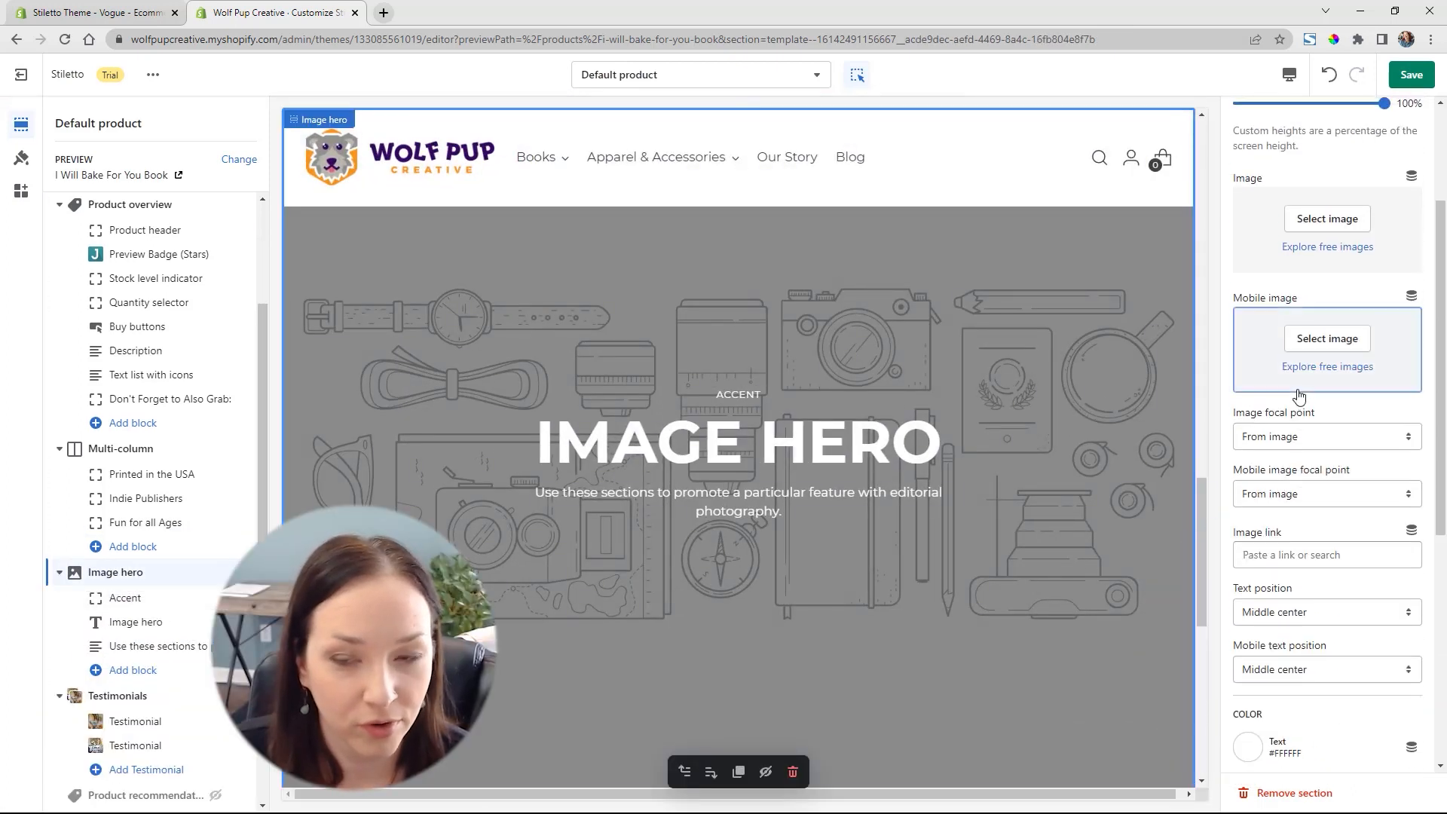
pyautogui.scroll(3, 1299, 394)
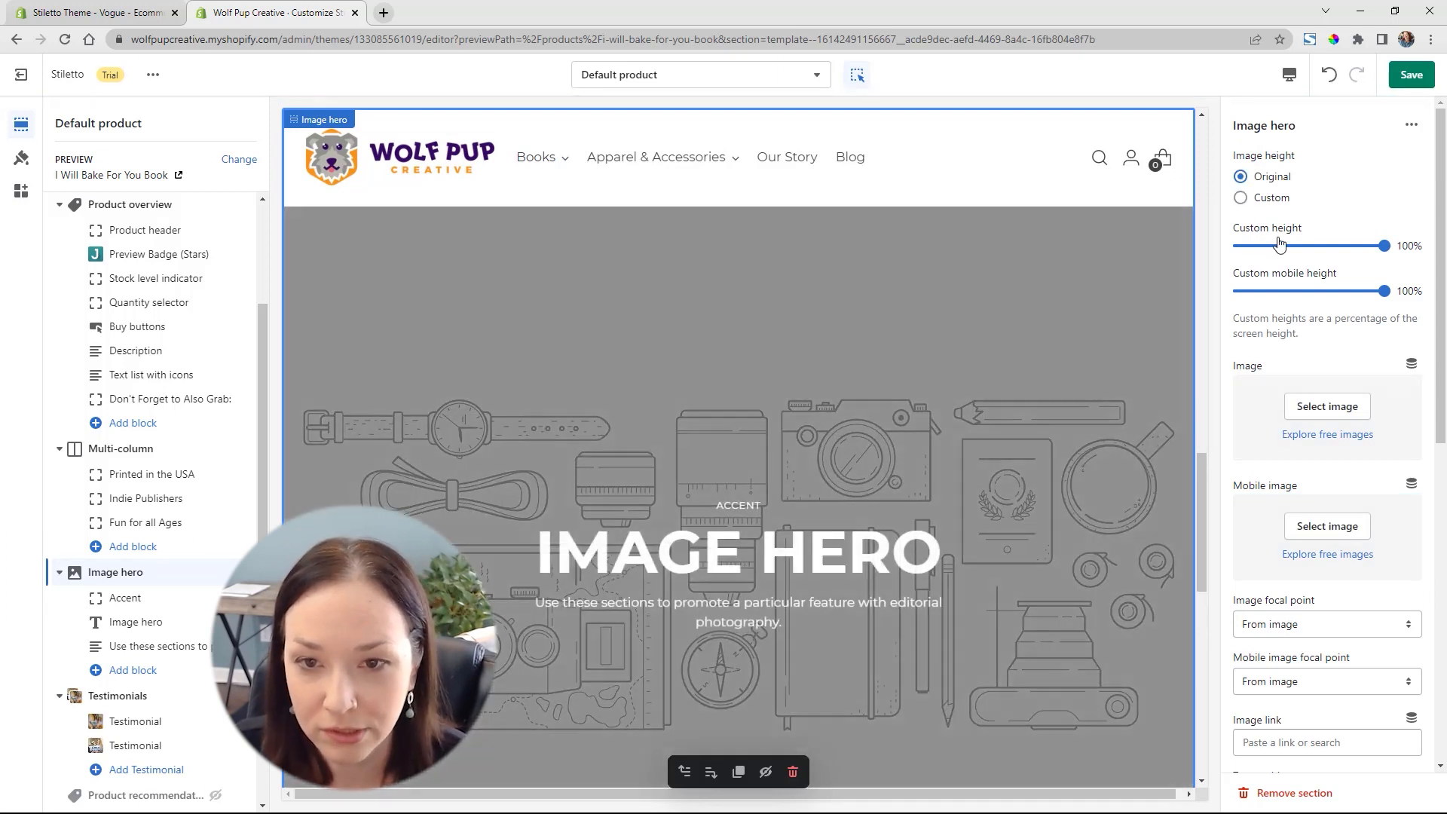
pyautogui.click(1344, 409)
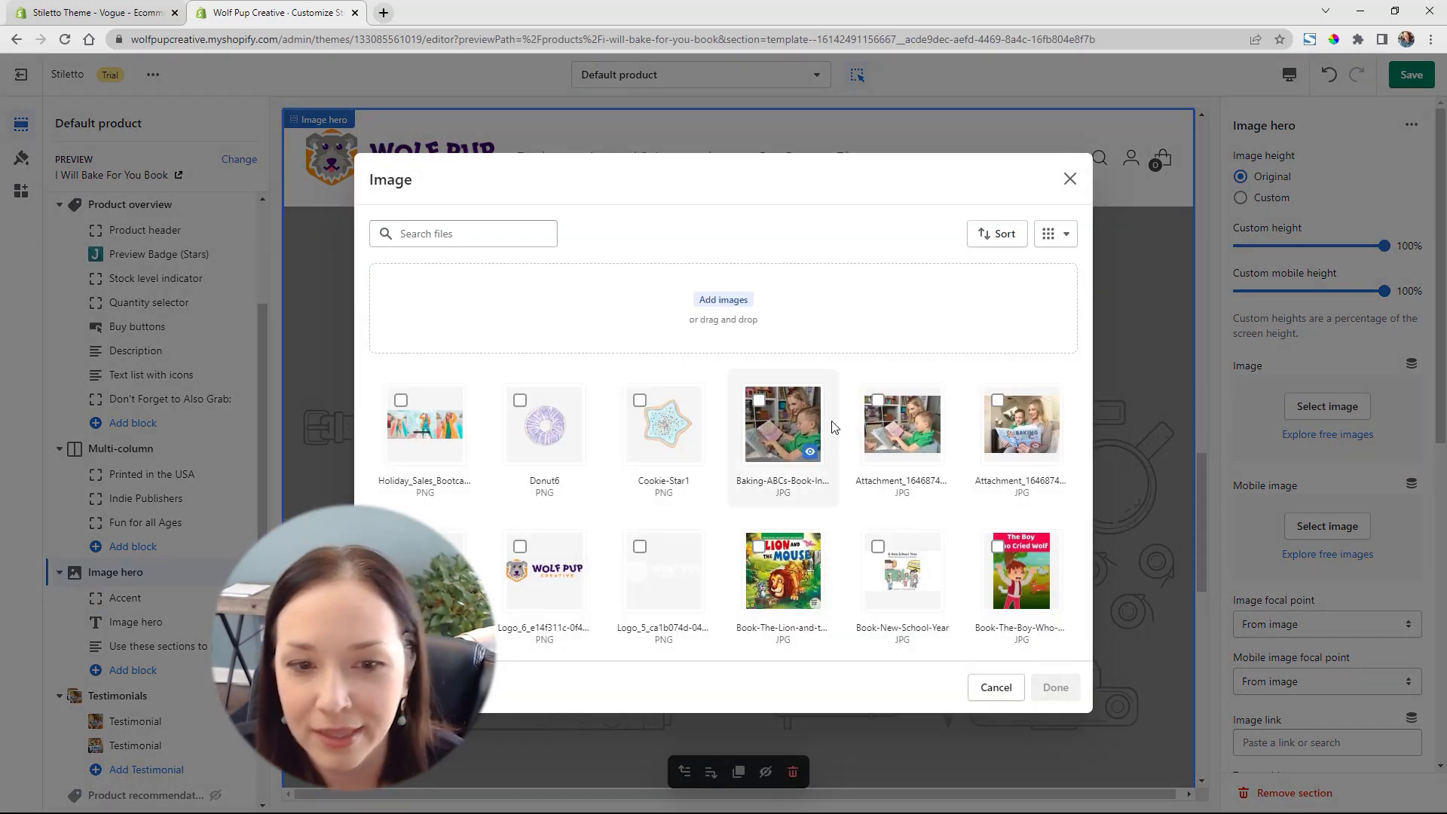
pyautogui.click(904, 423)
pyautogui.click(1053, 691)
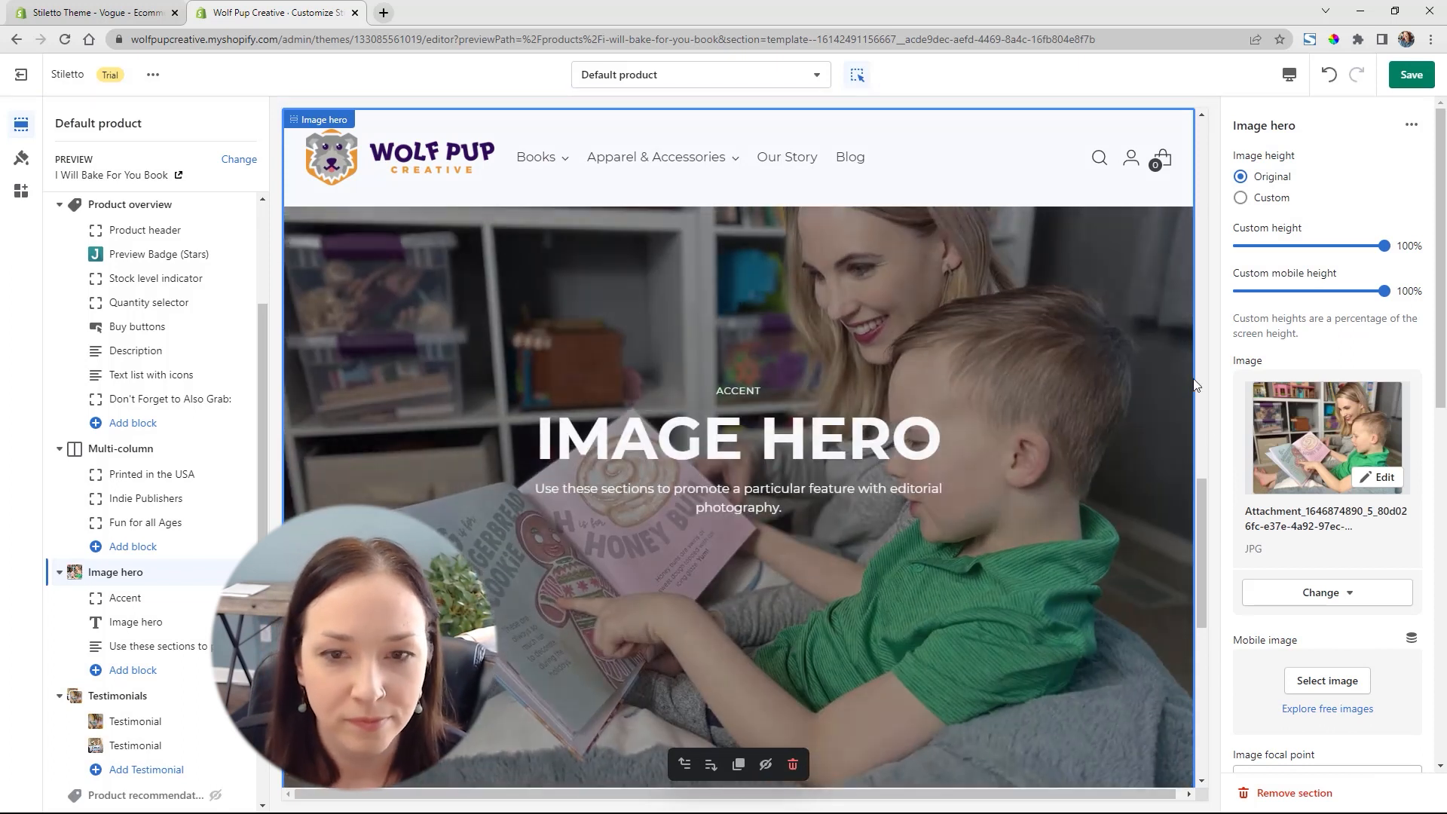
# Switch the Image hero to a custom image height, with 60% custom height and 75% custom mobile height
pyautogui.click(1240, 197)
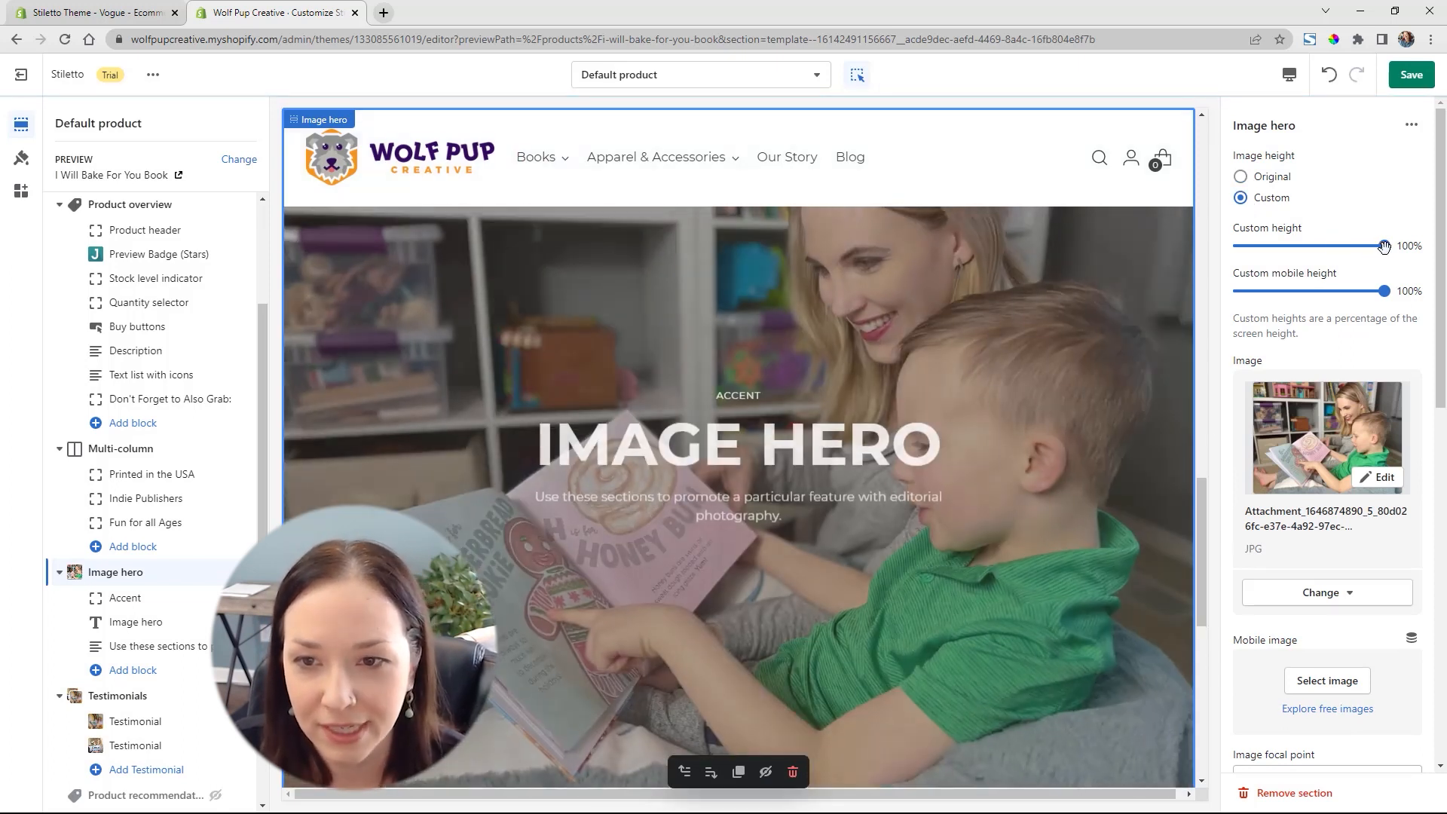
pyautogui.moveTo(1383, 245); pyautogui.dragTo(1319, 247)
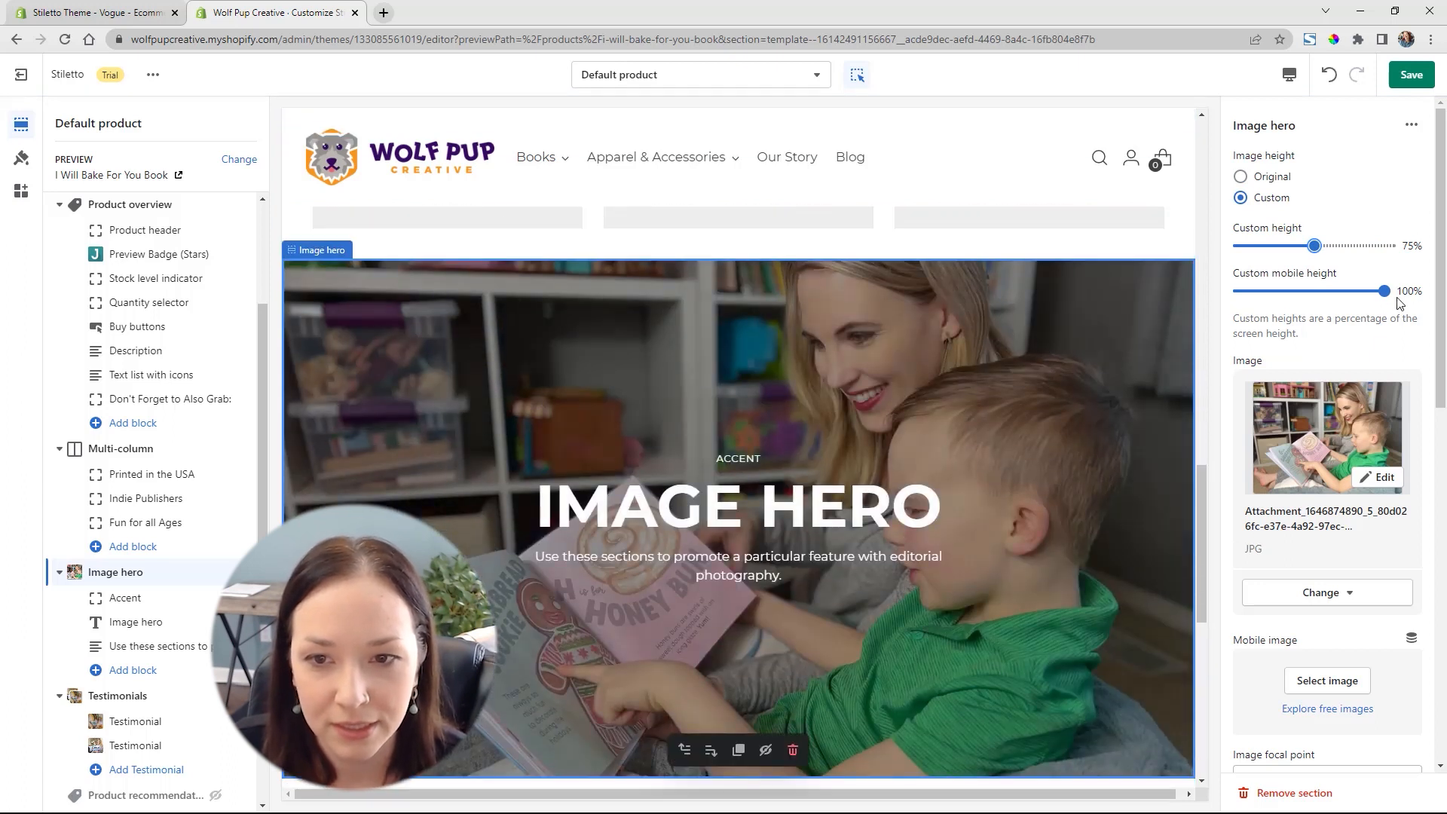
pyautogui.moveTo(1387, 291); pyautogui.dragTo(1314, 291)
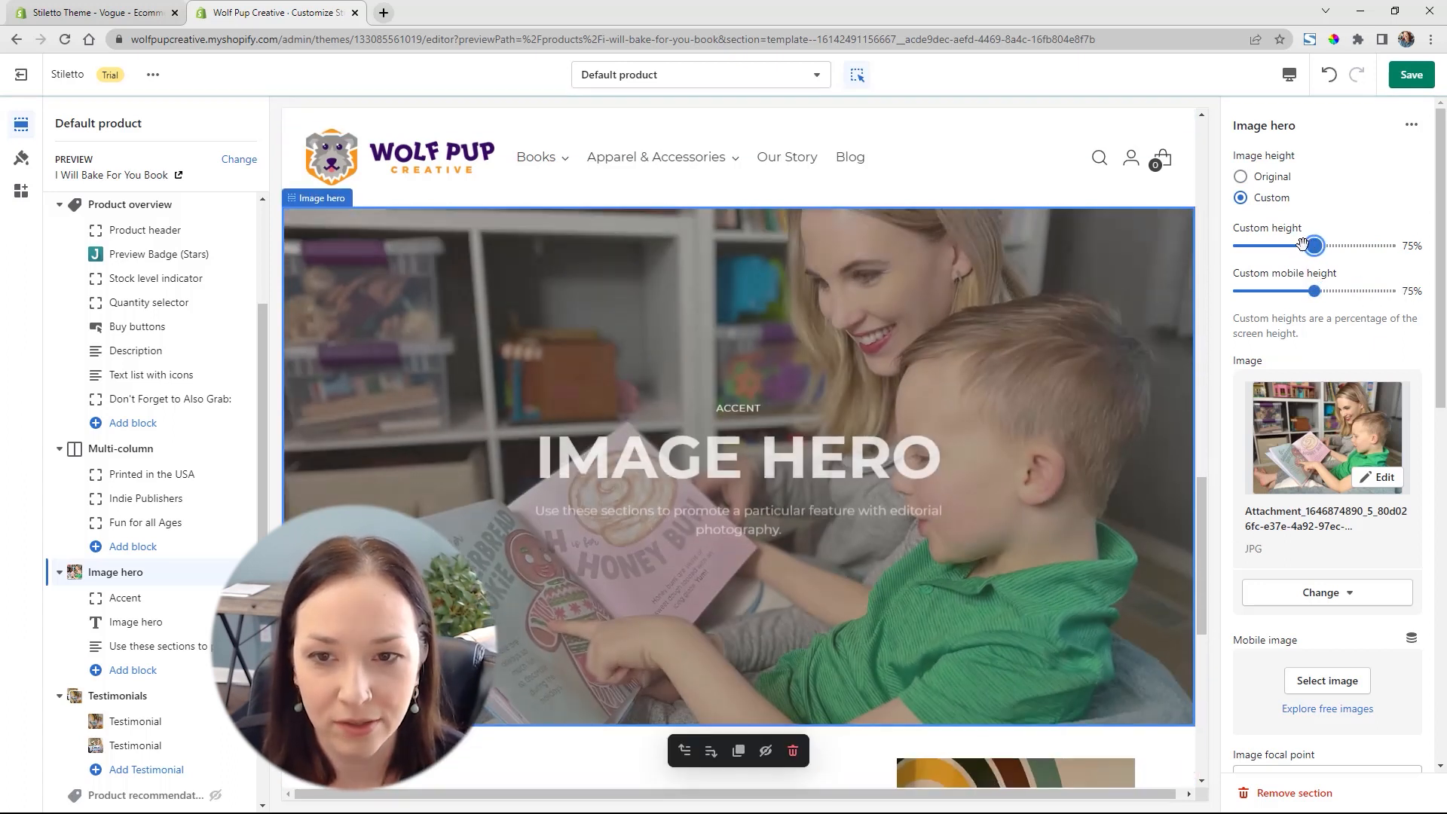
pyautogui.moveTo(1302, 241); pyautogui.dragTo(1238, 245)
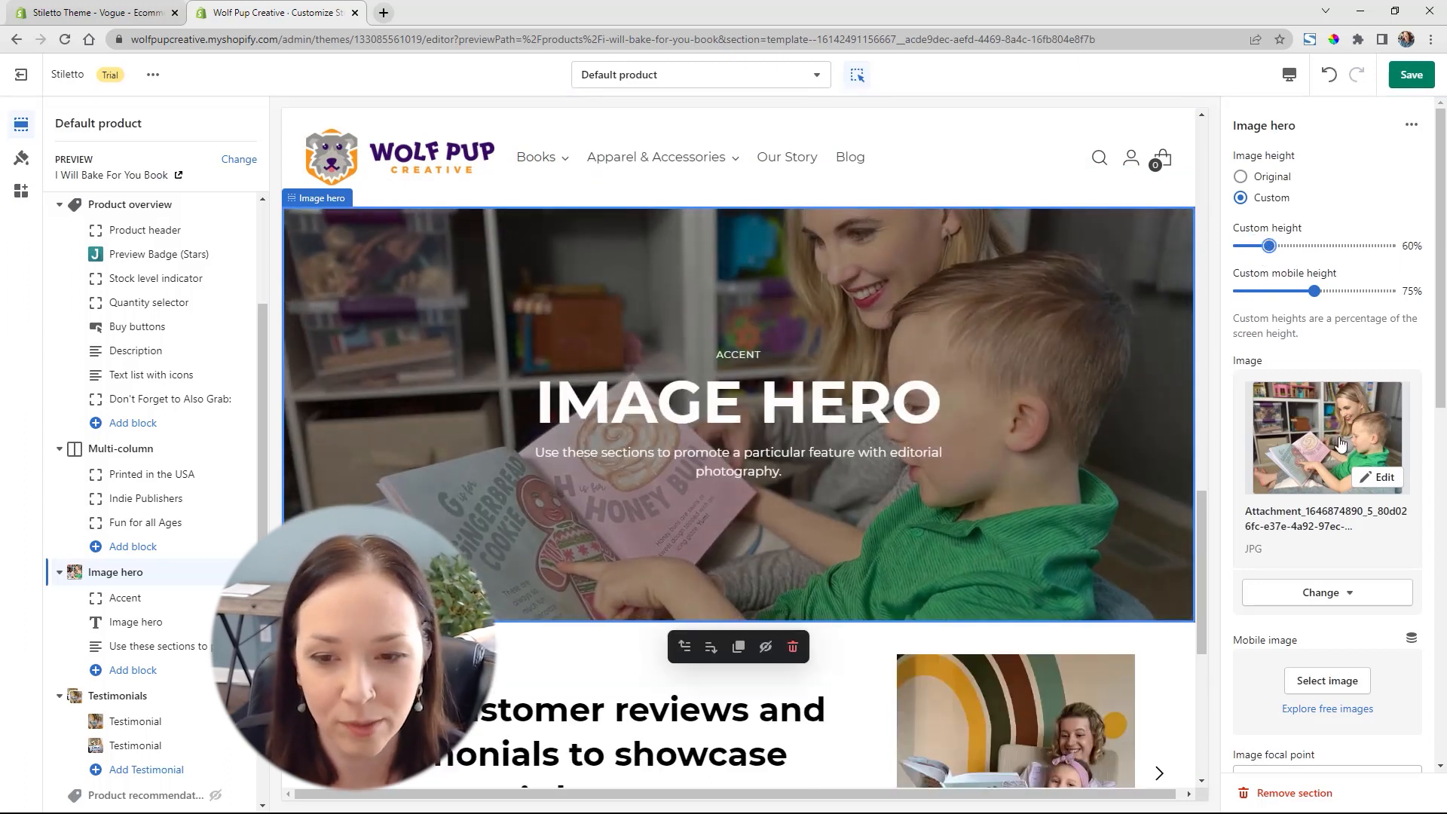
# Clear the placeholder text from the Image hero's Accent block
pyautogui.scroll(-3, 1429, 489)
pyautogui.scroll(-2, 1429, 488)
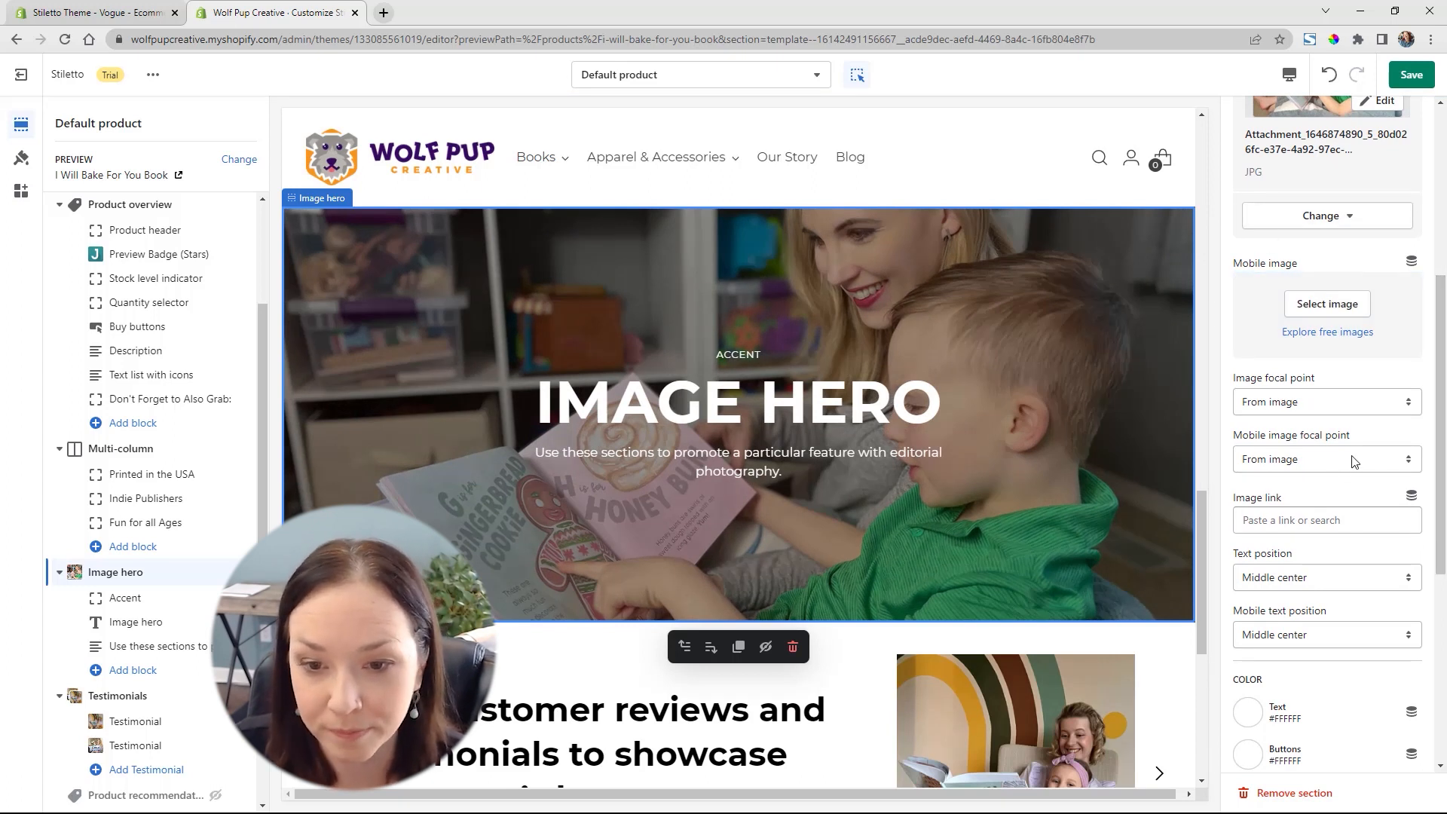
pyautogui.scroll(-3, 1354, 461)
pyautogui.scroll(-3, 1319, 408)
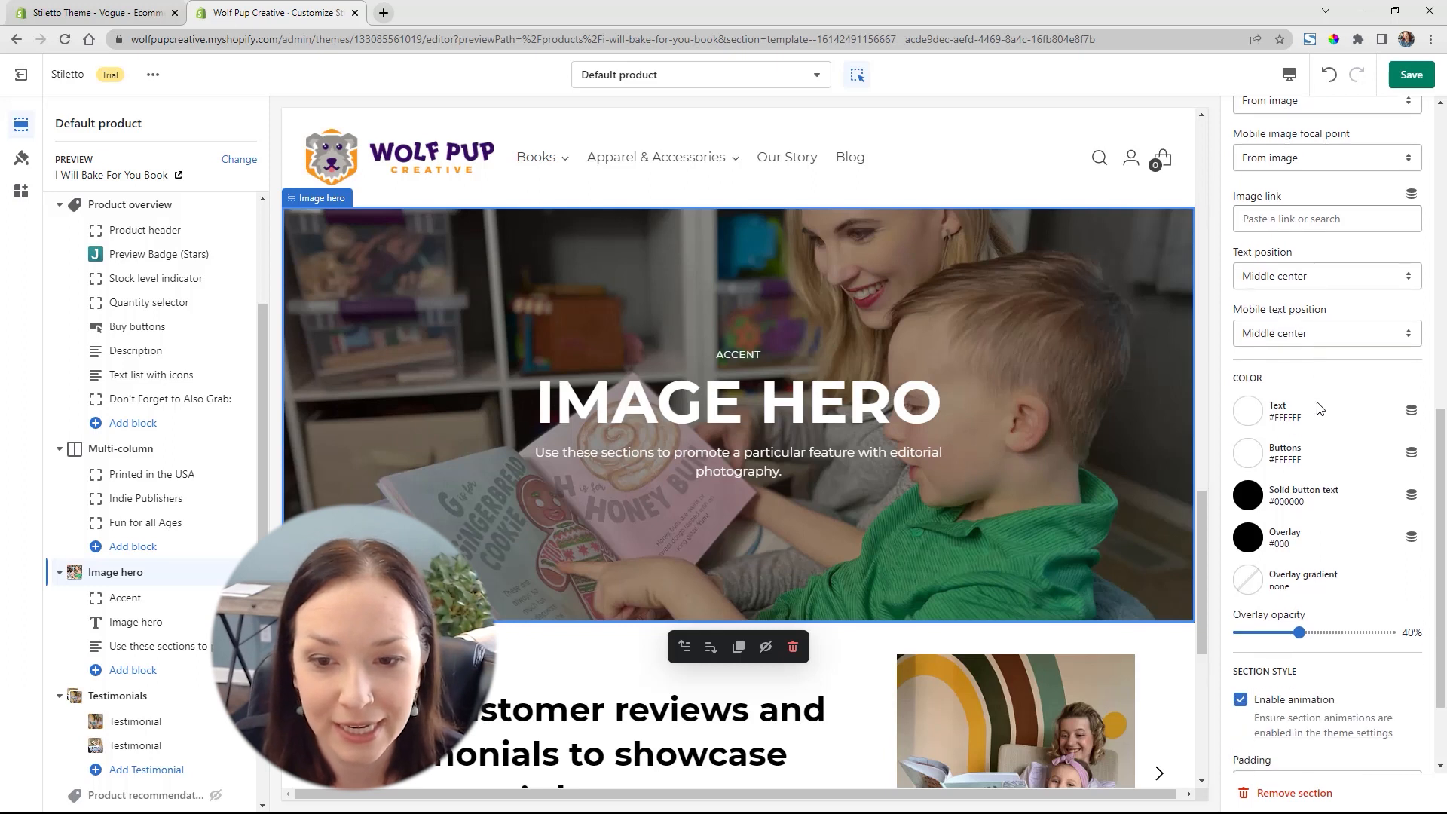
pyautogui.click(122, 599)
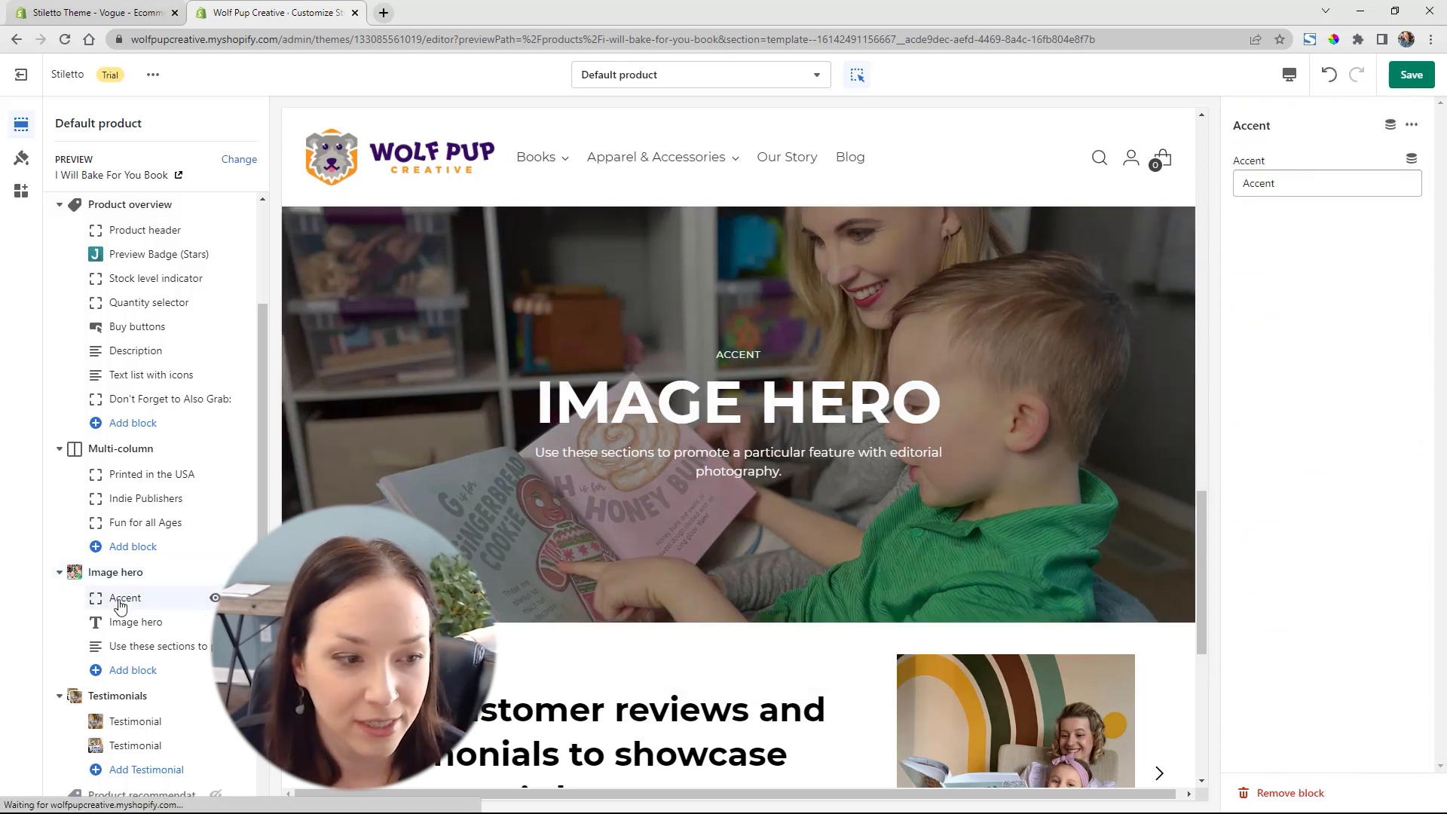
pyautogui.moveTo(1274, 183); pyautogui.dragTo(1268, 185)
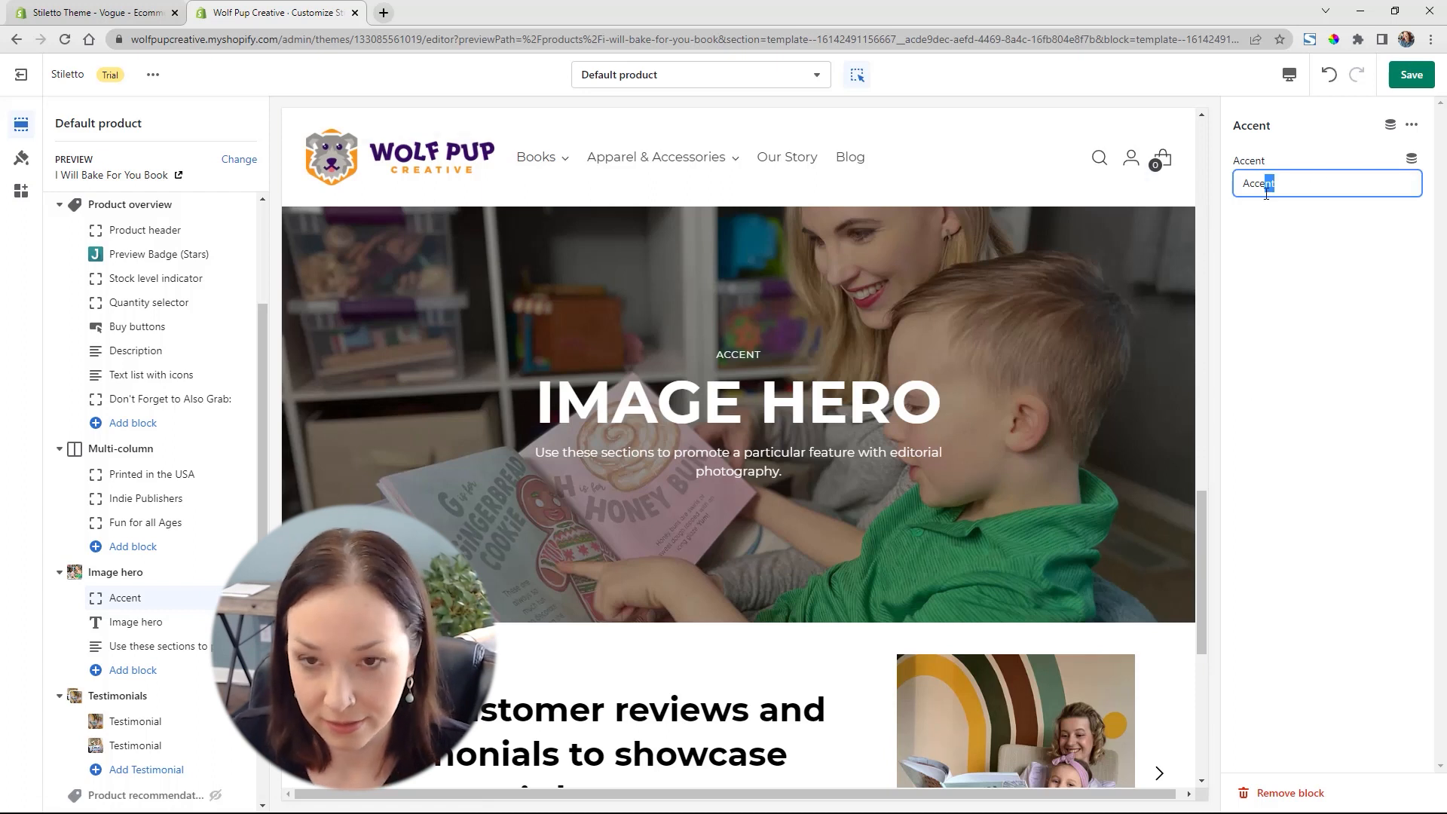
pyautogui.press('BackSpace')
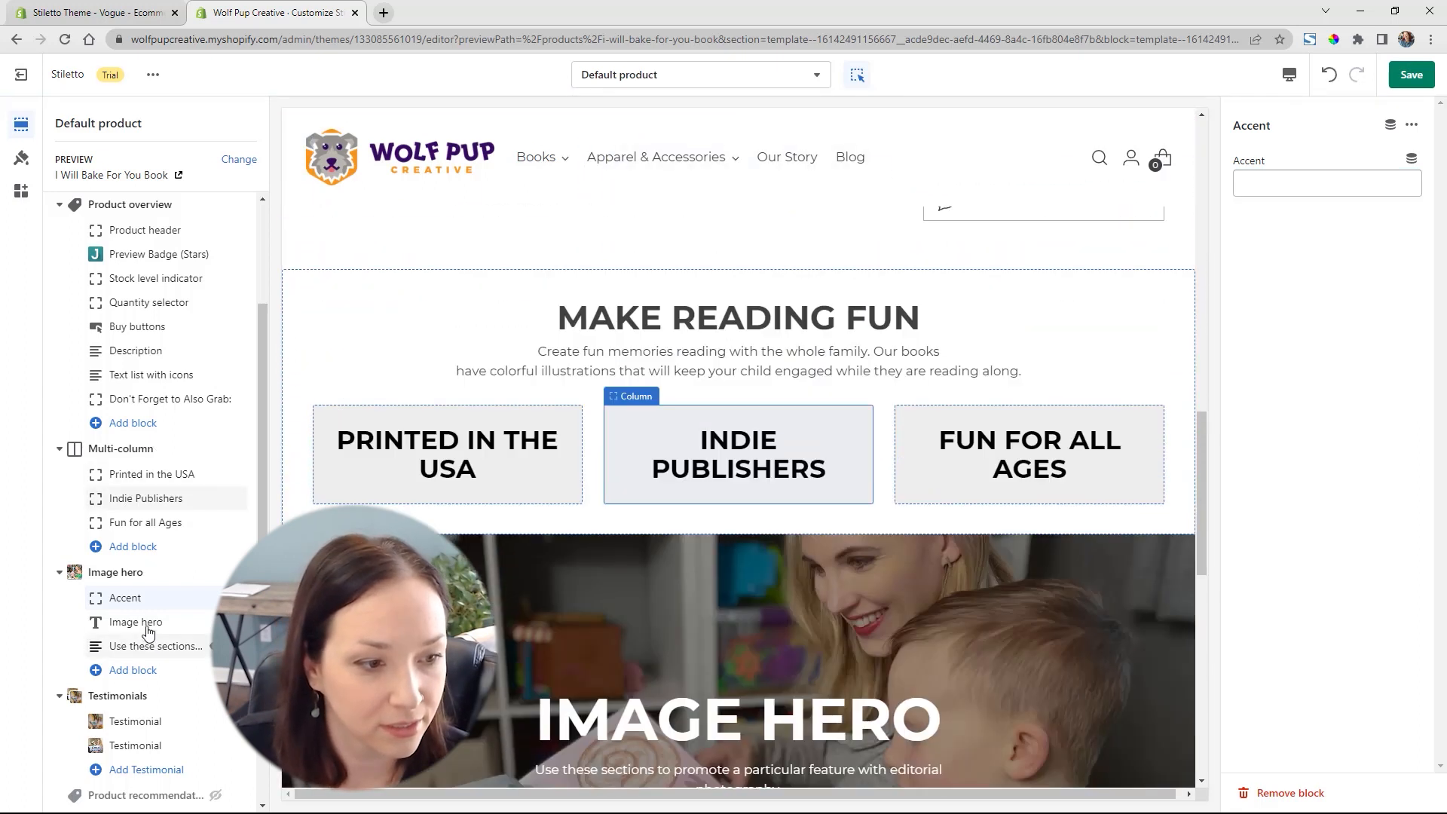
# Change the Image hero's heading text to "Colorful Designs" and set its heading size to Small
pyautogui.click(146, 624)
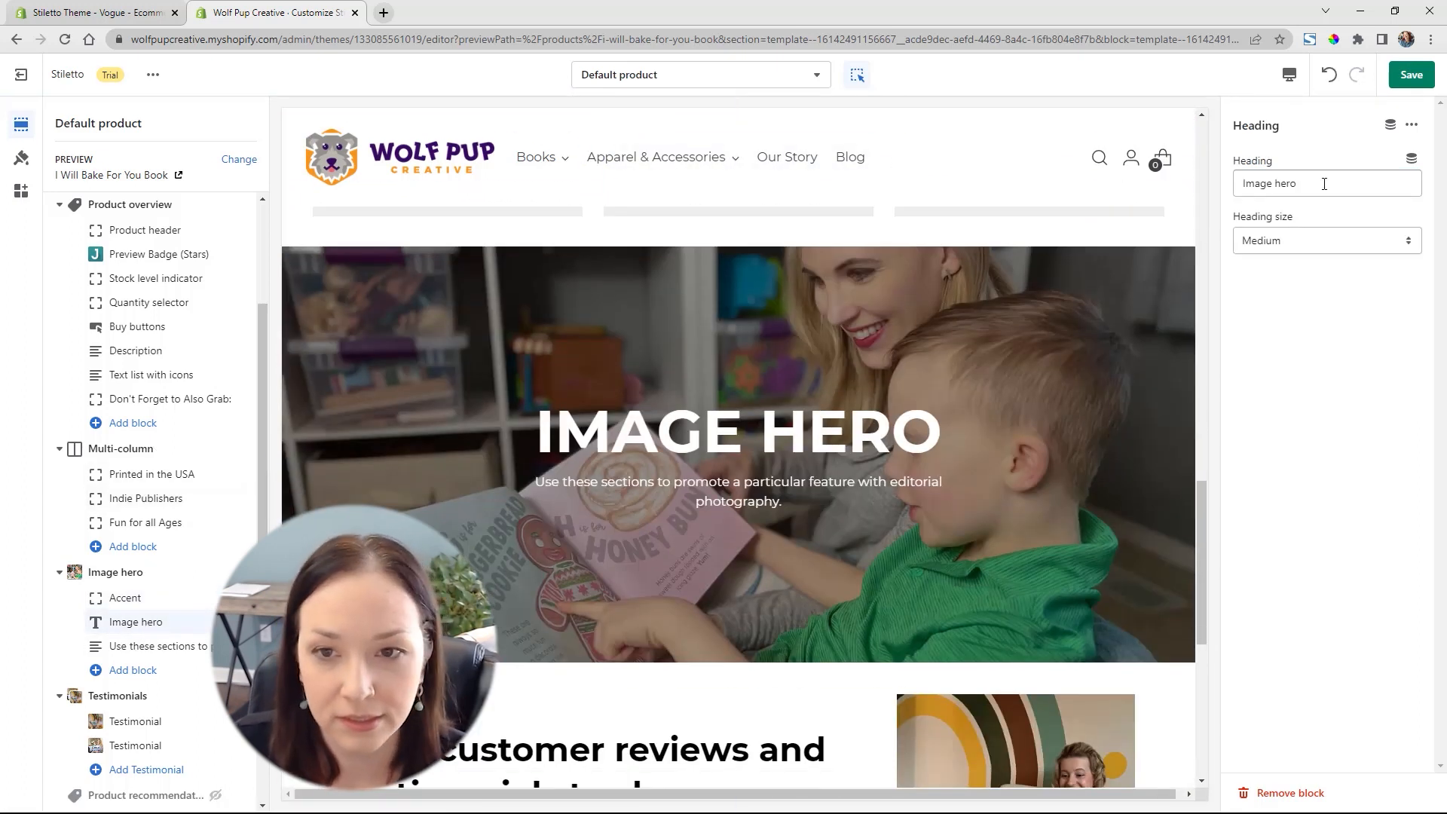
pyautogui.click(1323, 184)
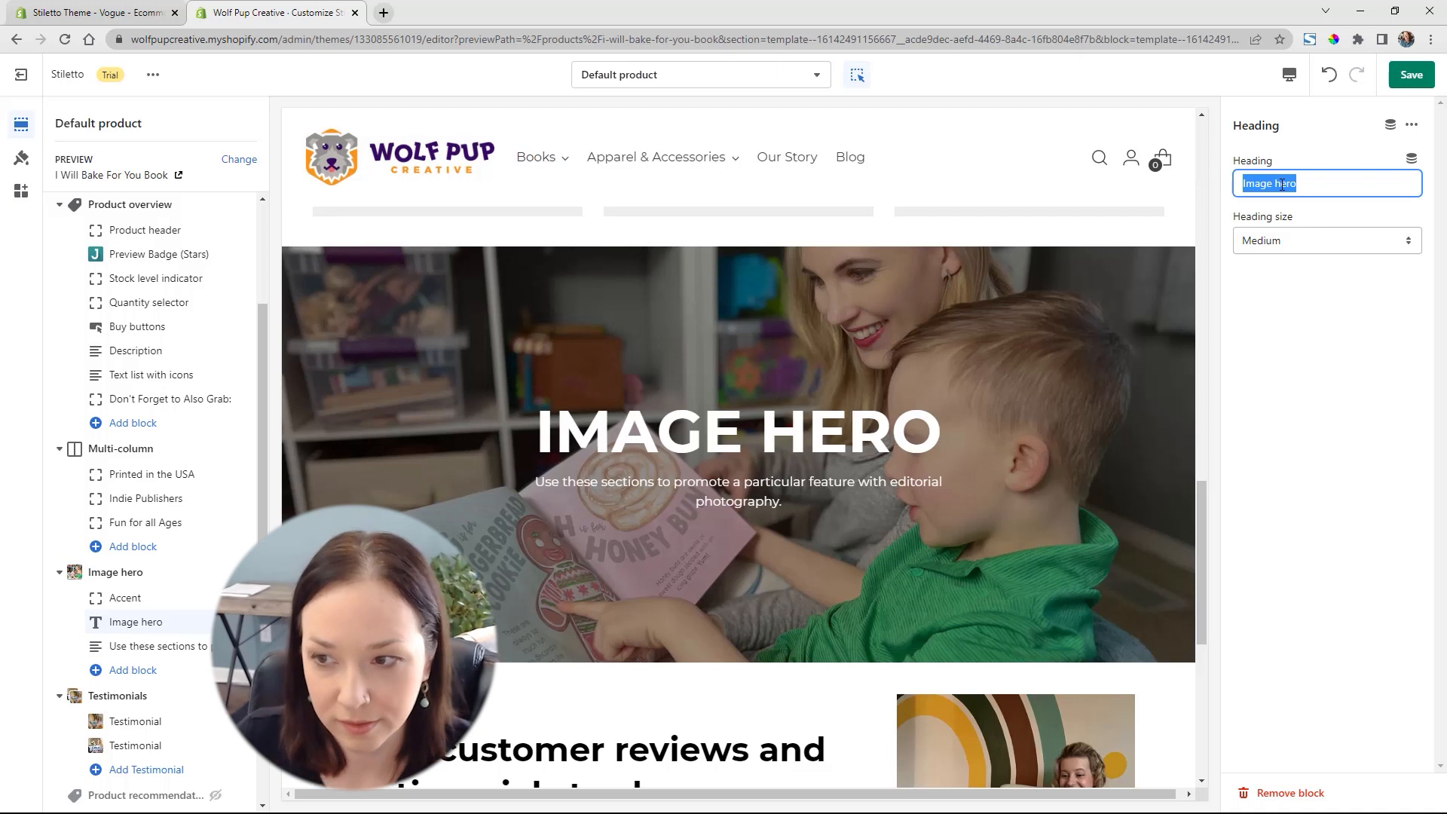
pyautogui.write('Colore')
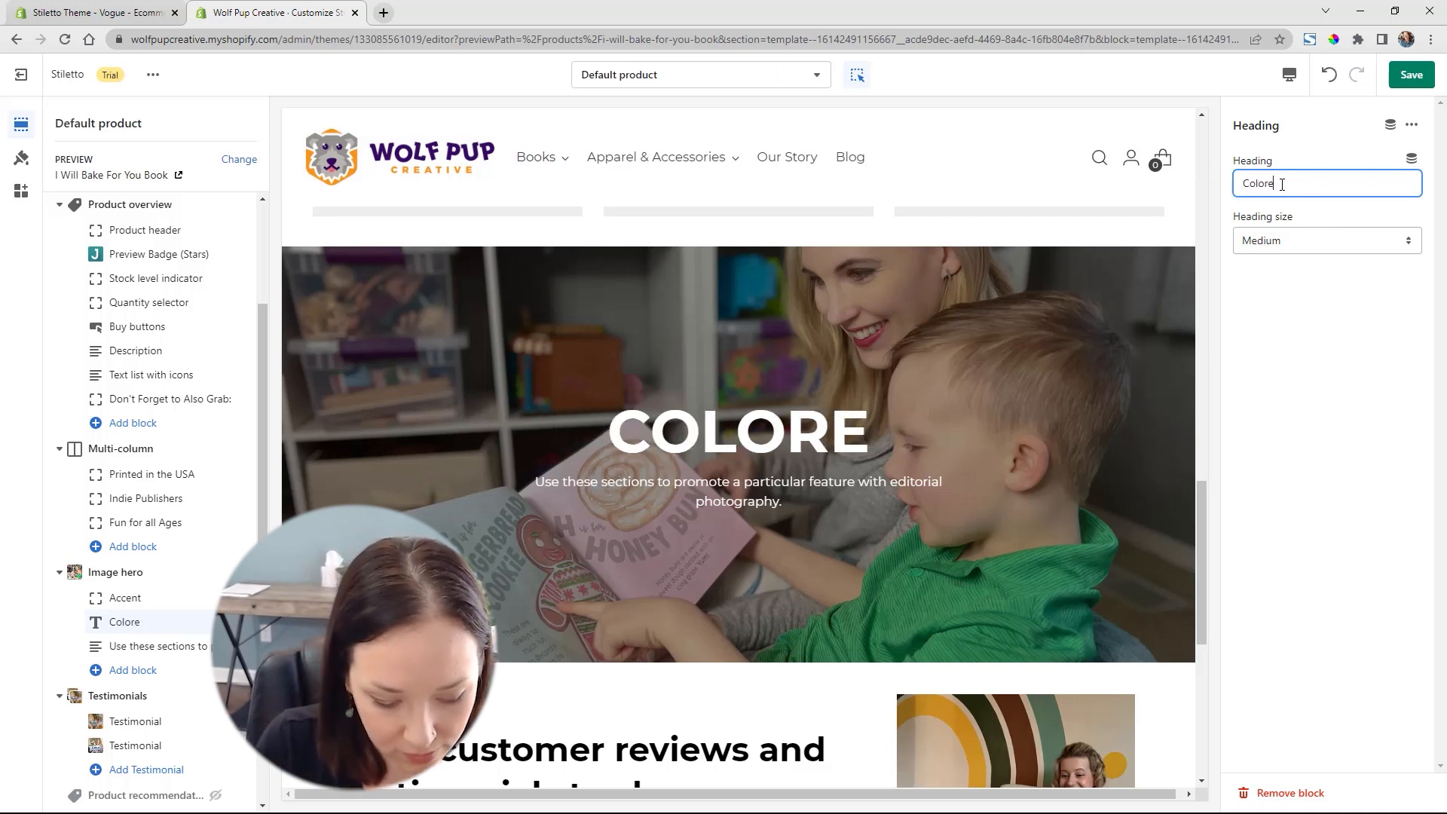
pyautogui.press('BackSpace')
pyautogui.write('ful')
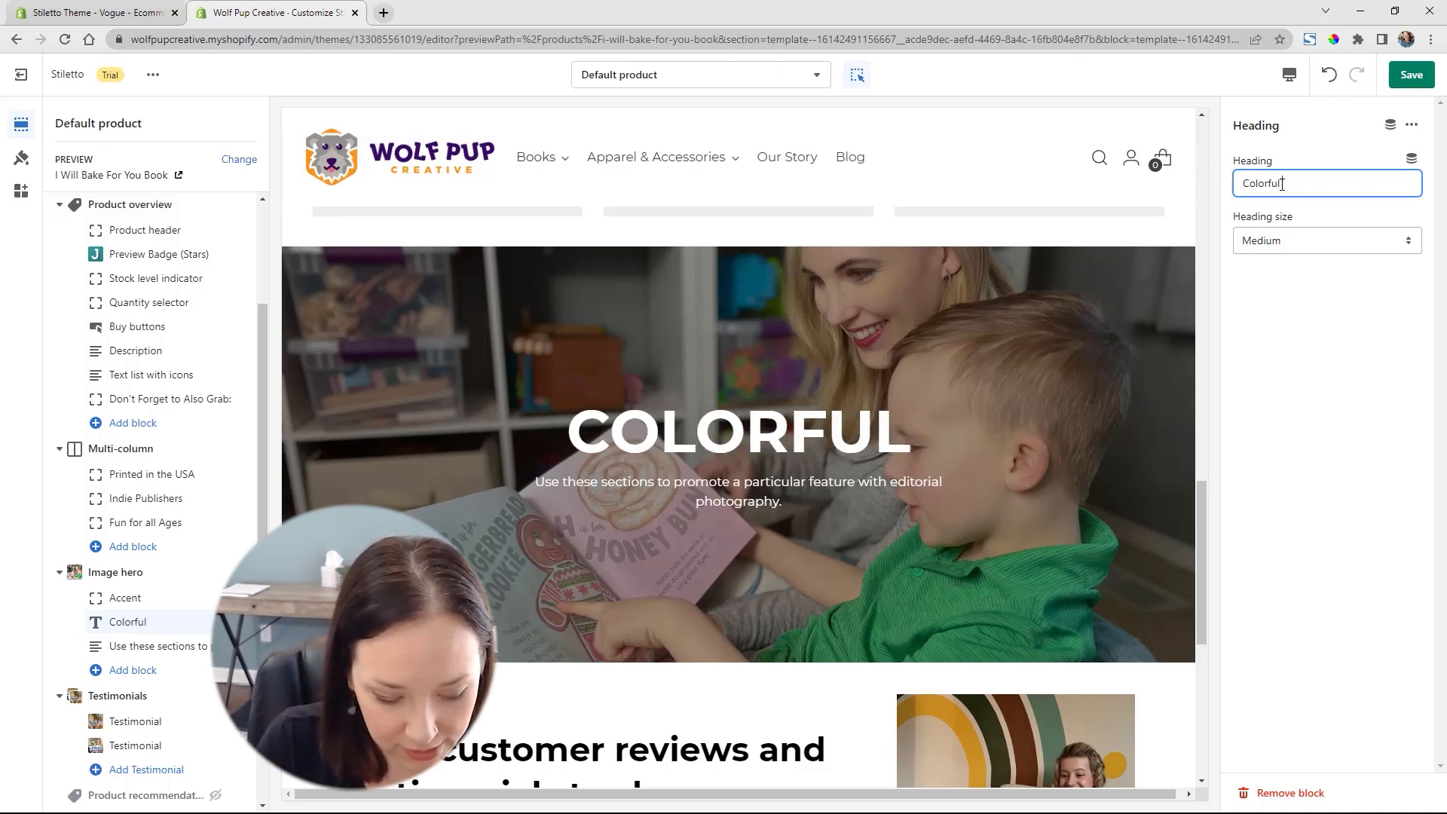
pyautogui.write(' Designs')
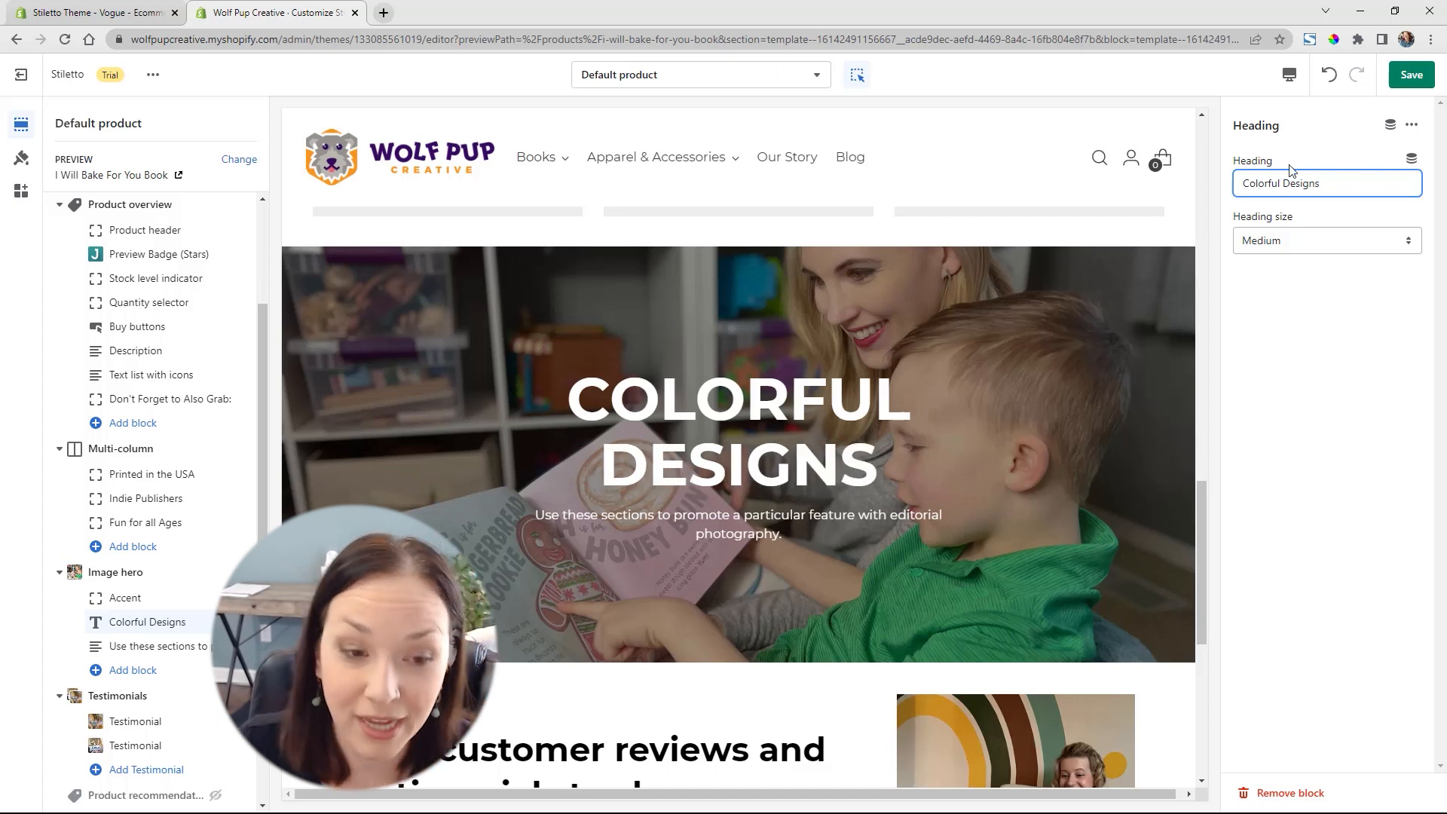
pyautogui.click(1320, 241)
pyautogui.click(1301, 259)
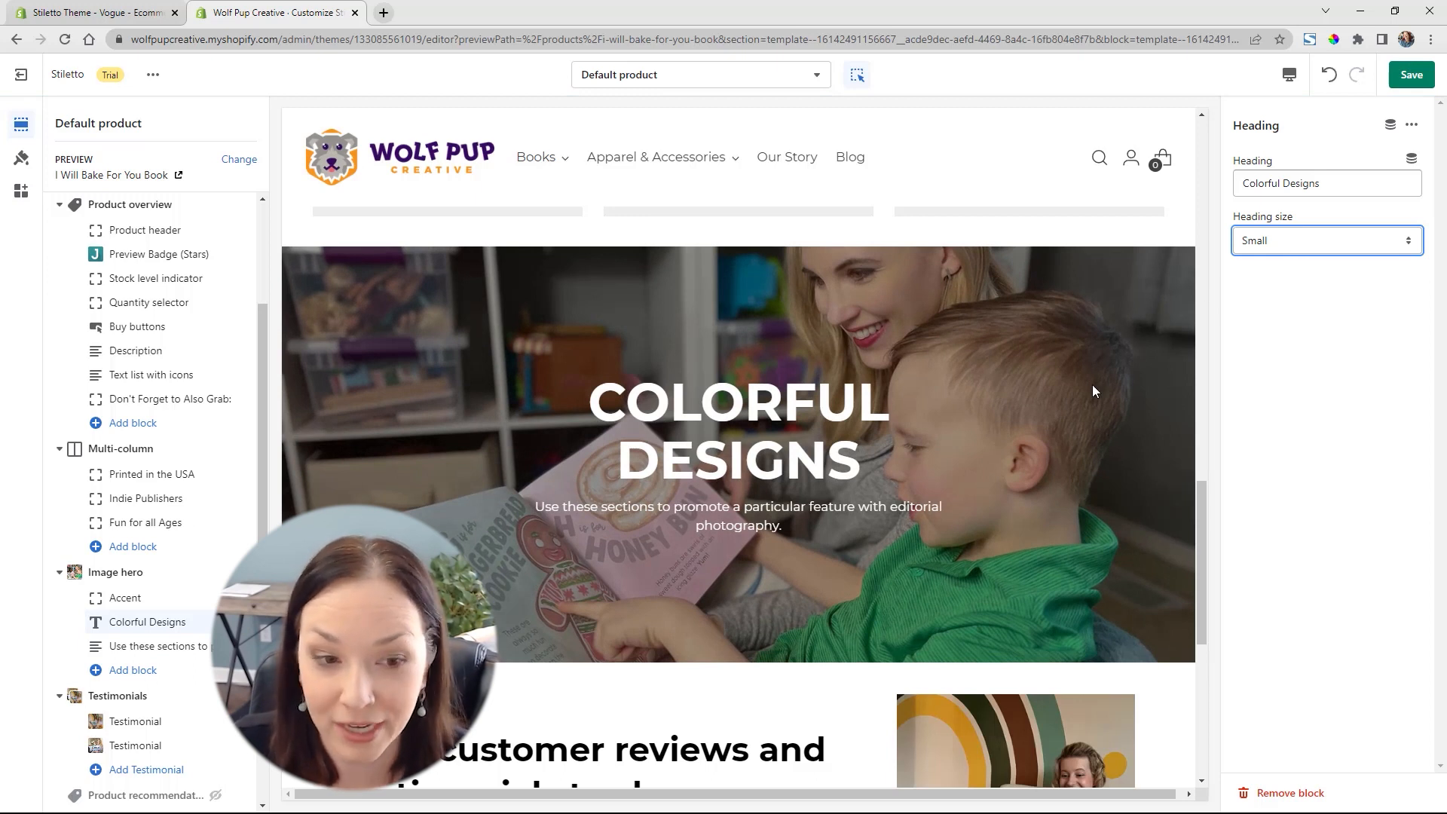
# Add an Image with text section to the template and move it between the Image hero and Testimonials sections
pyautogui.scroll(-6, 912, 396)
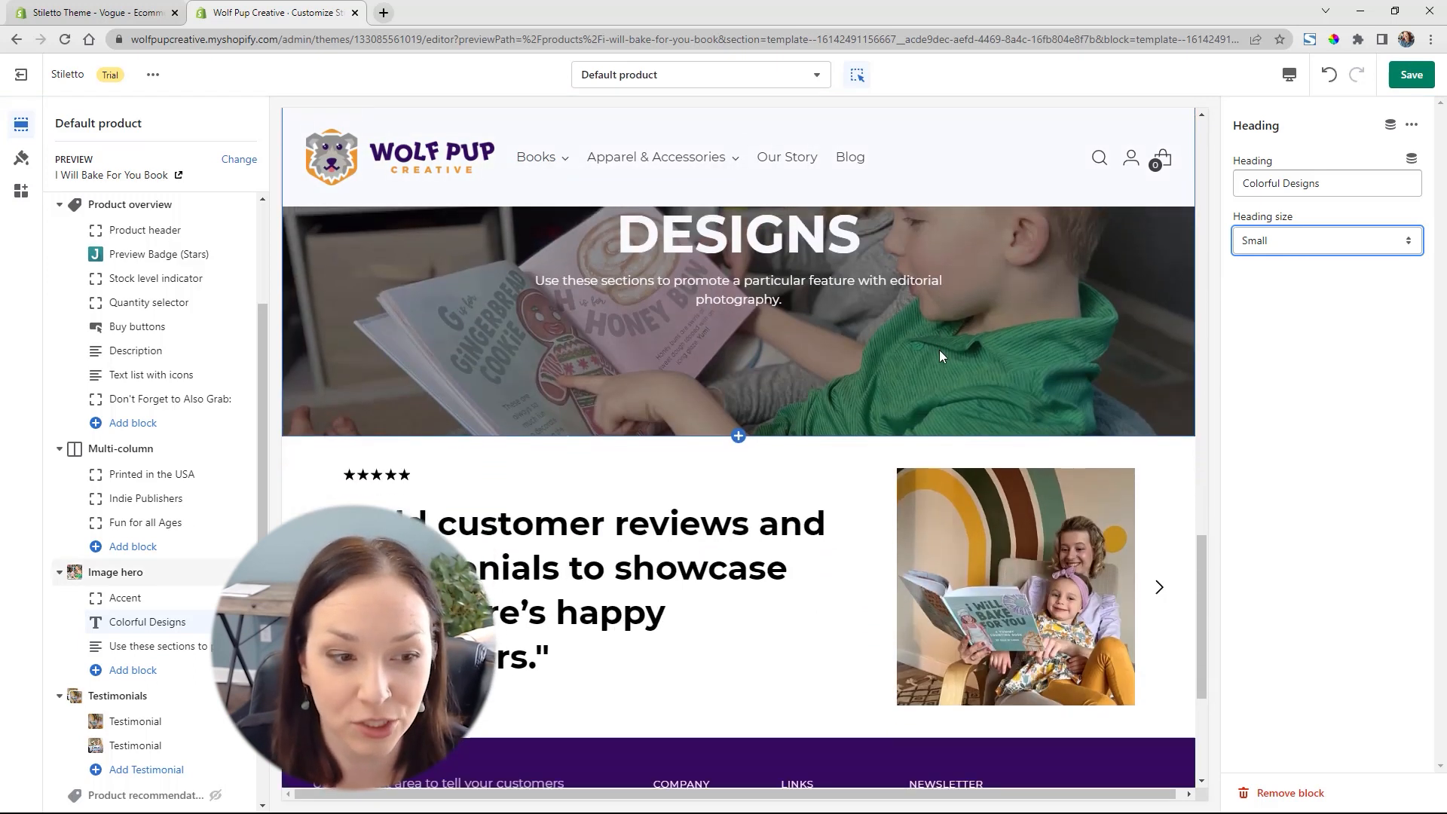
pyautogui.scroll(-2, 190, 704)
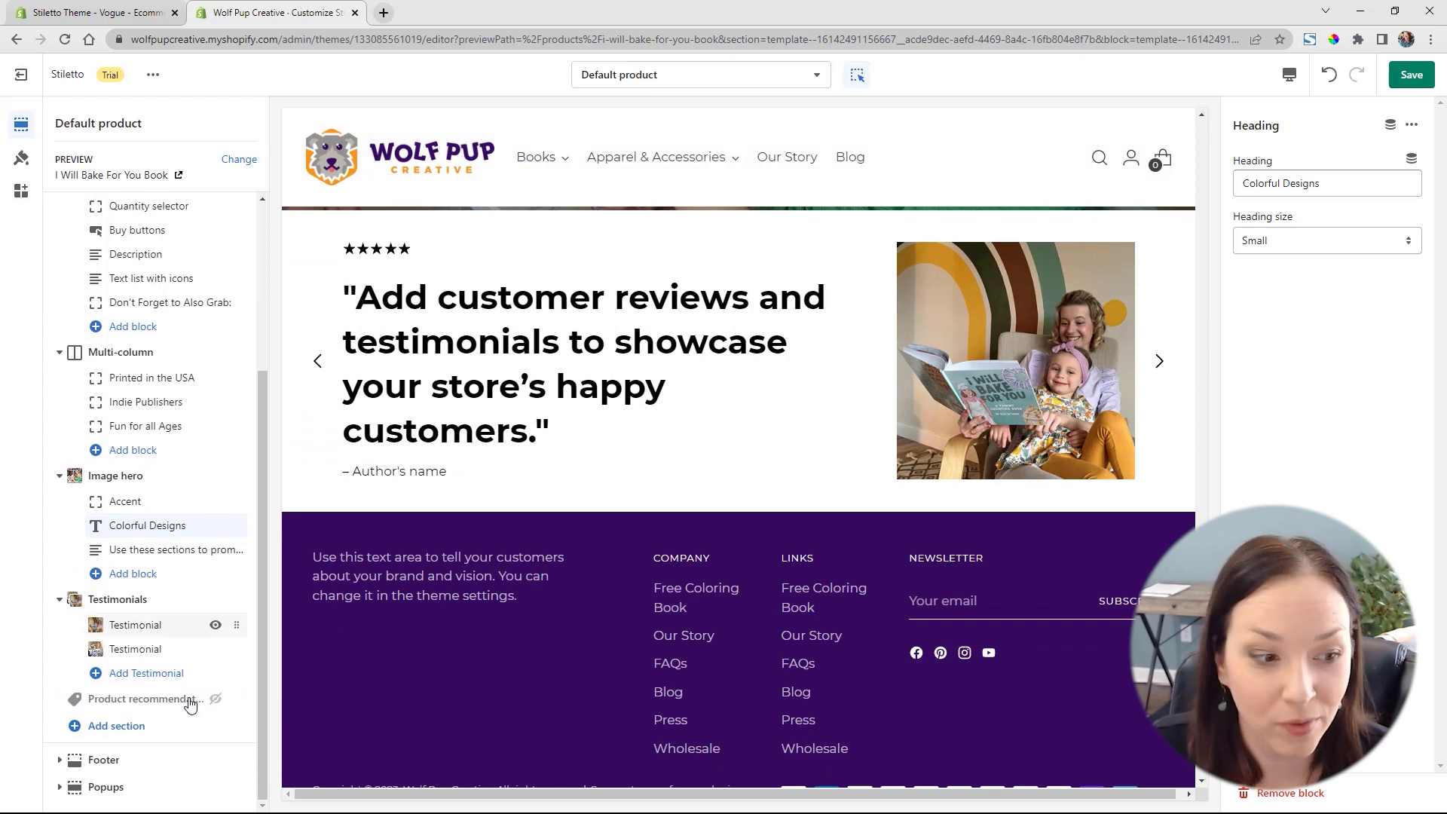
pyautogui.click(116, 726)
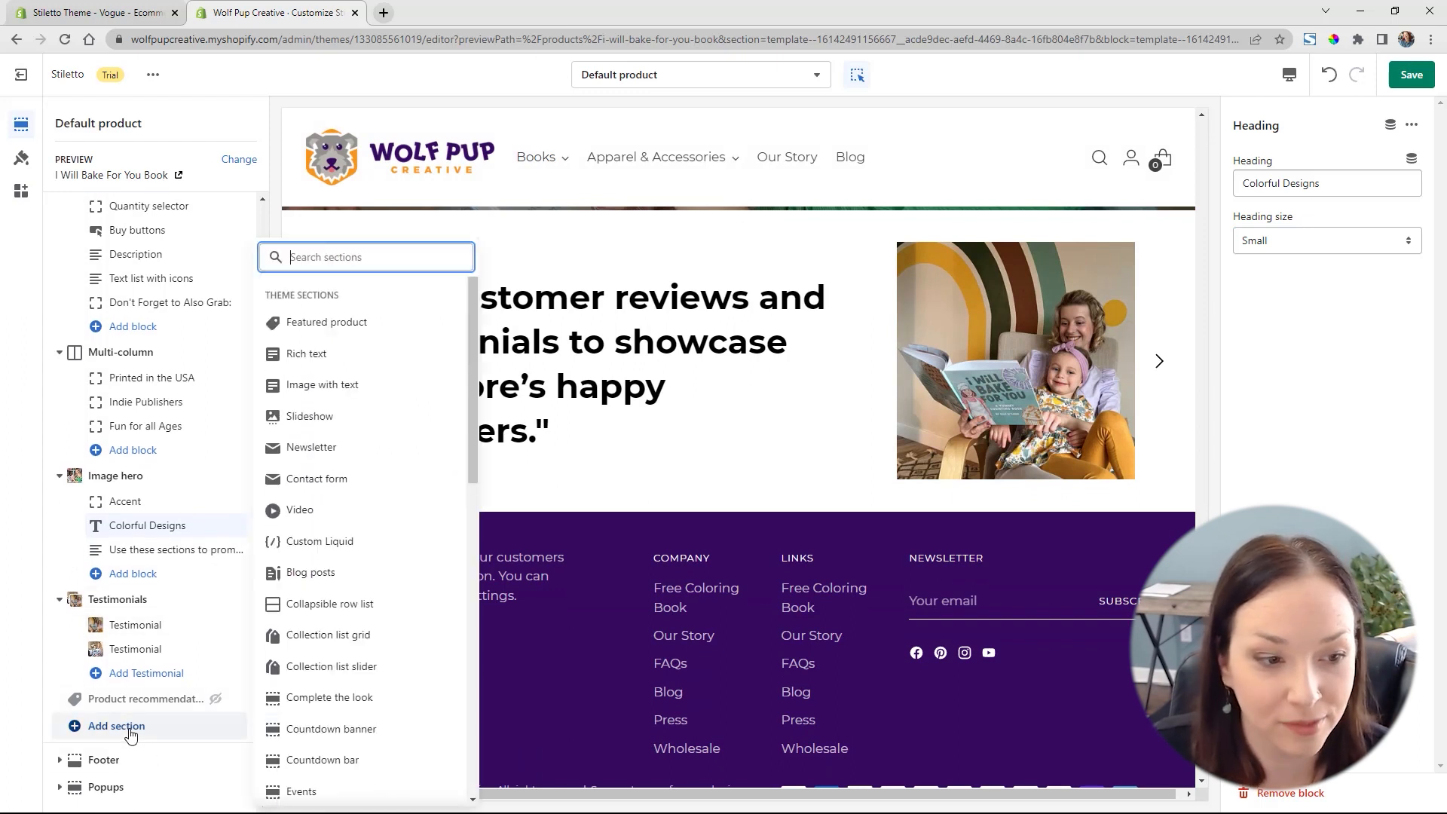
pyautogui.scroll(-6, 415, 663)
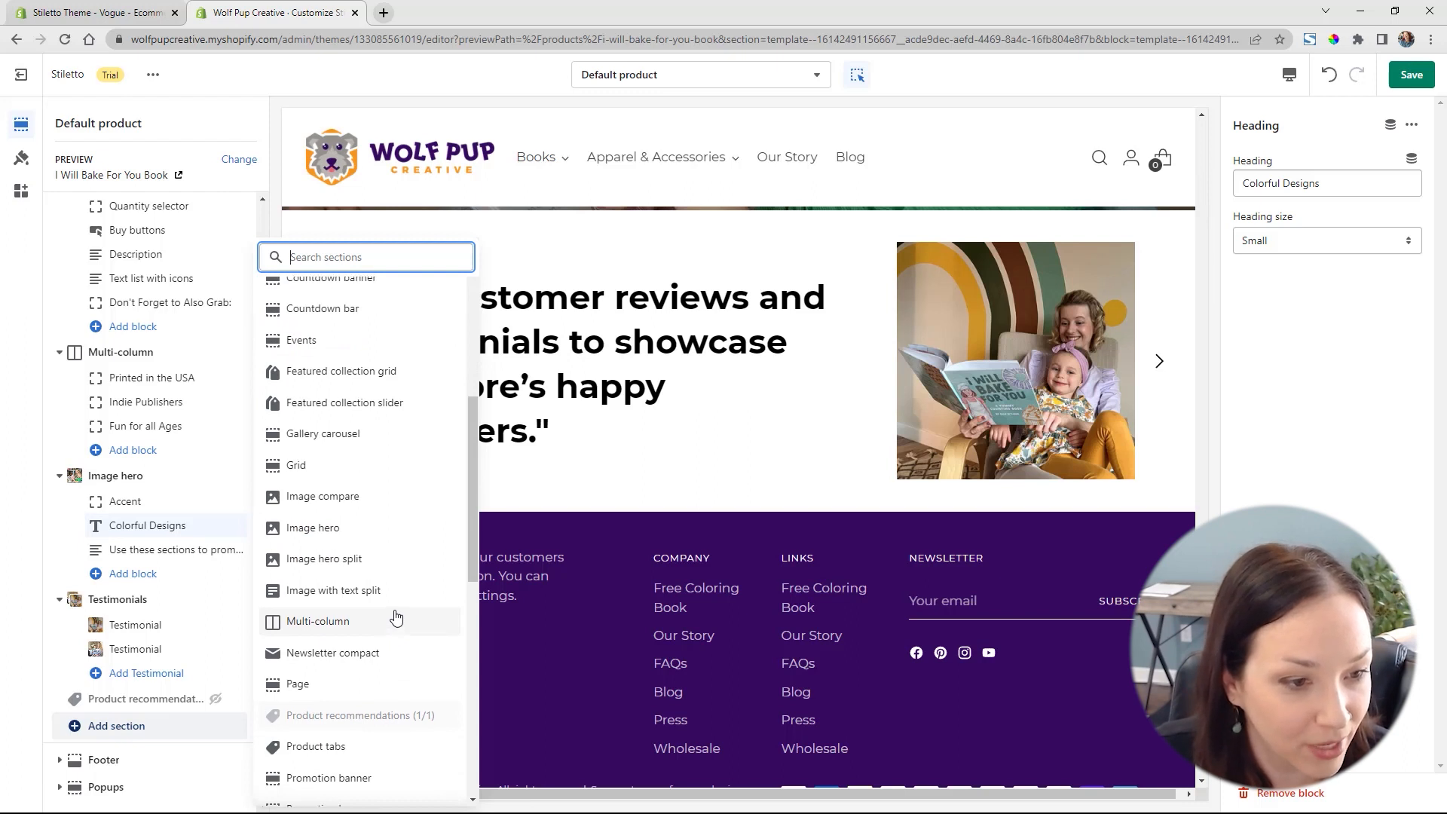
pyautogui.scroll(6, 395, 614)
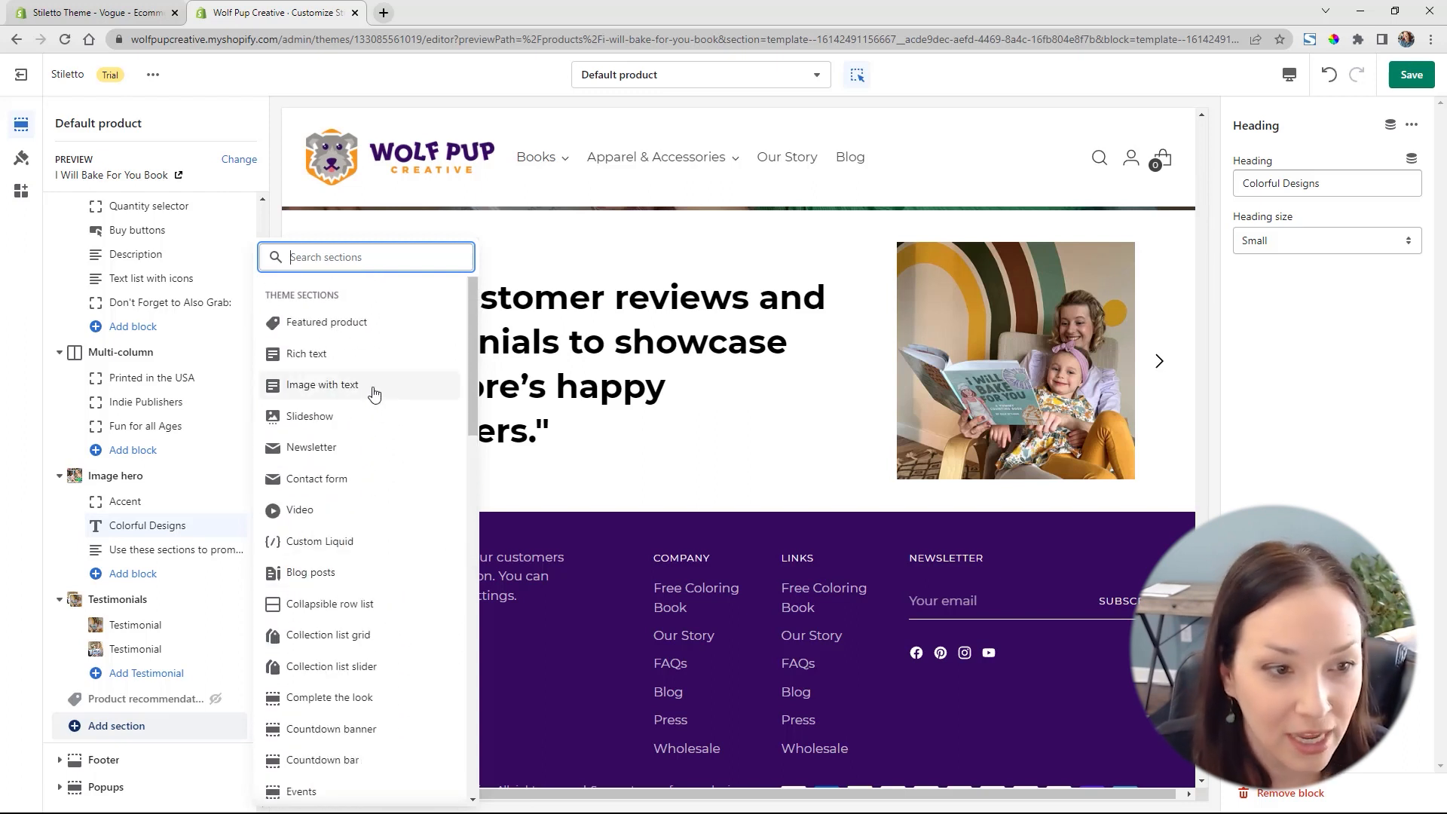
pyautogui.click(368, 388)
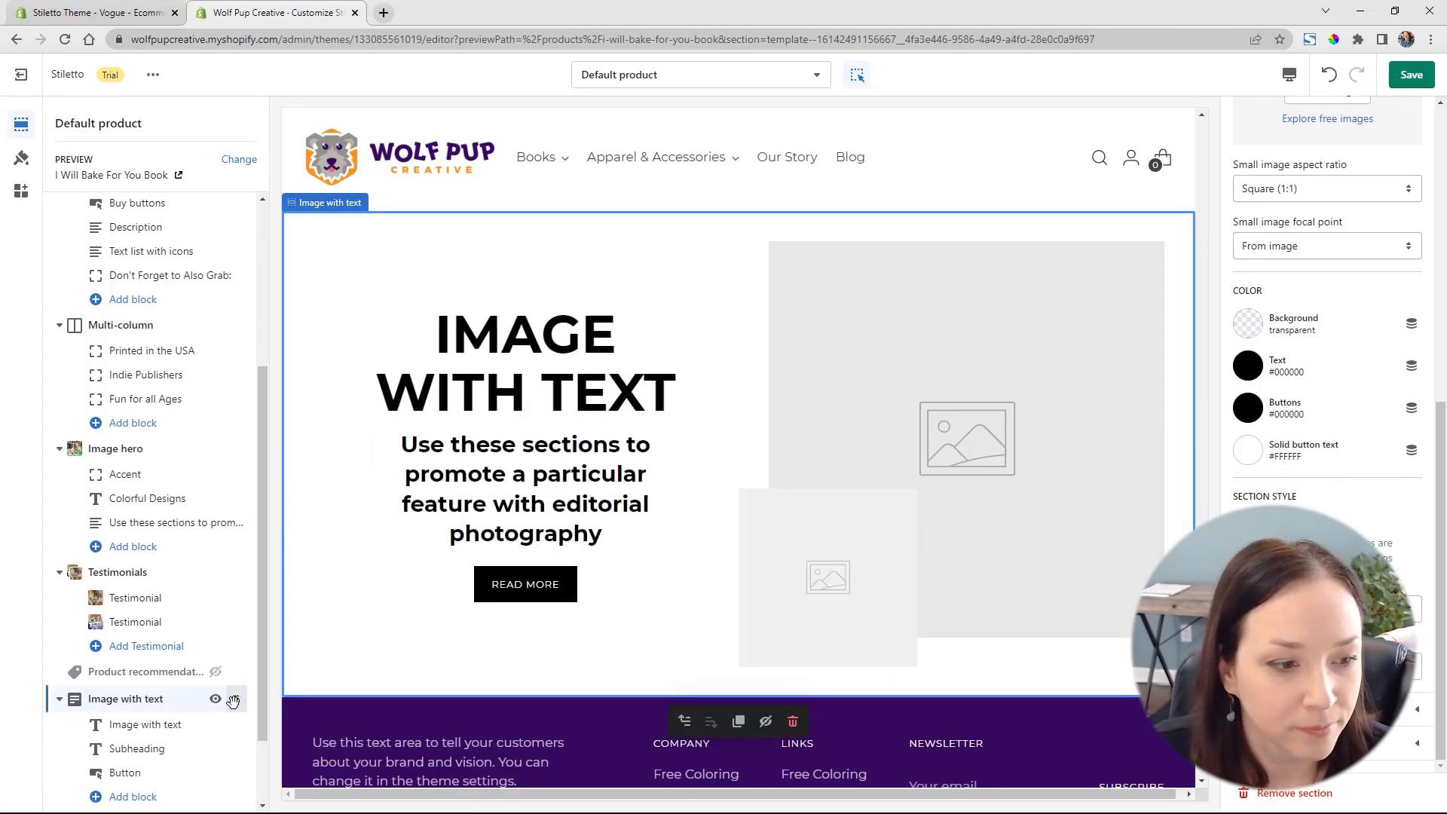
pyautogui.moveTo(233, 701); pyautogui.dragTo(213, 574)
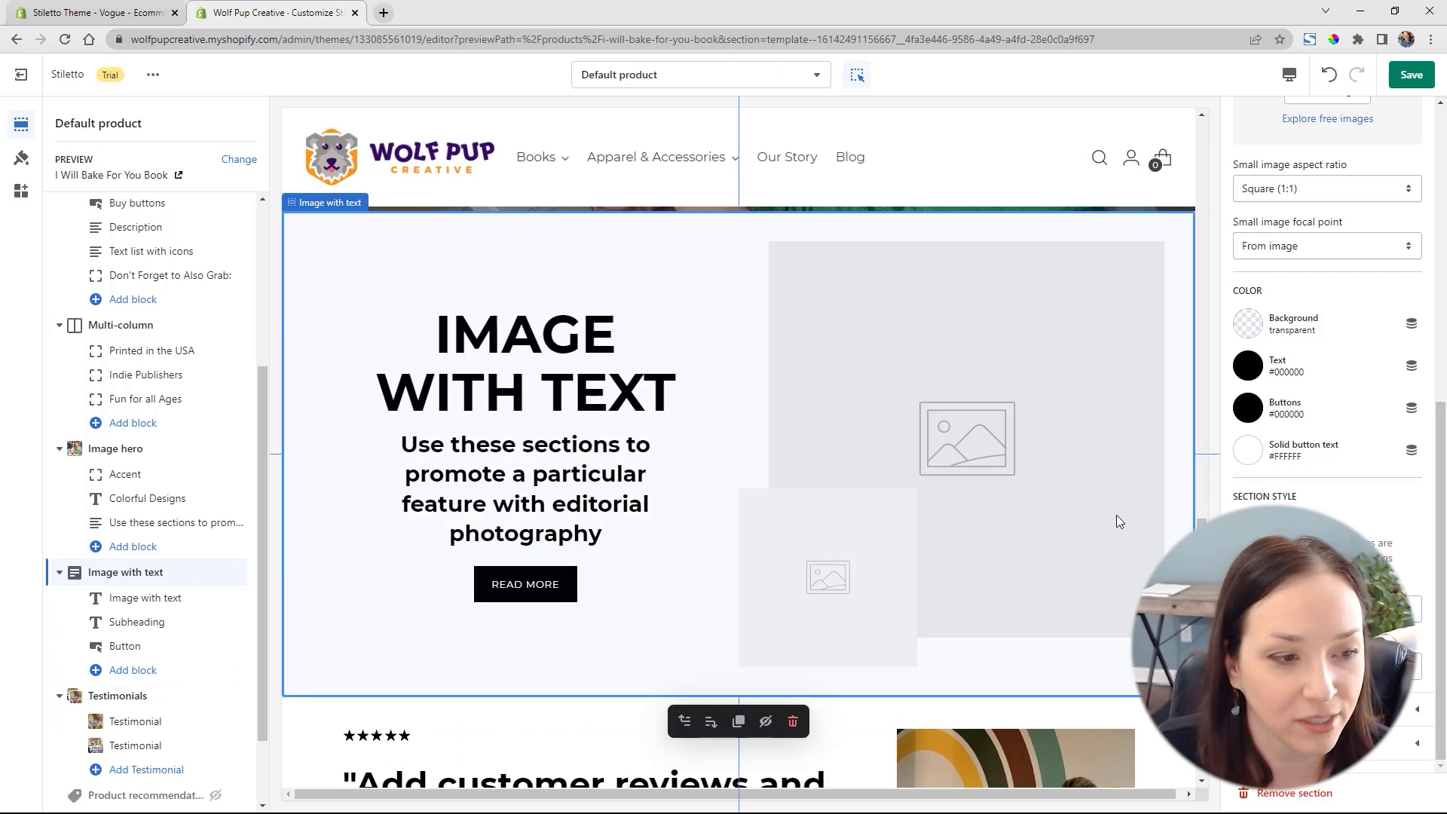
# Set the Image with text section's main image to the Baking-Books-Together-Wolf-Pup-Creative photo of two children holding books
pyautogui.scroll(7, 1357, 249)
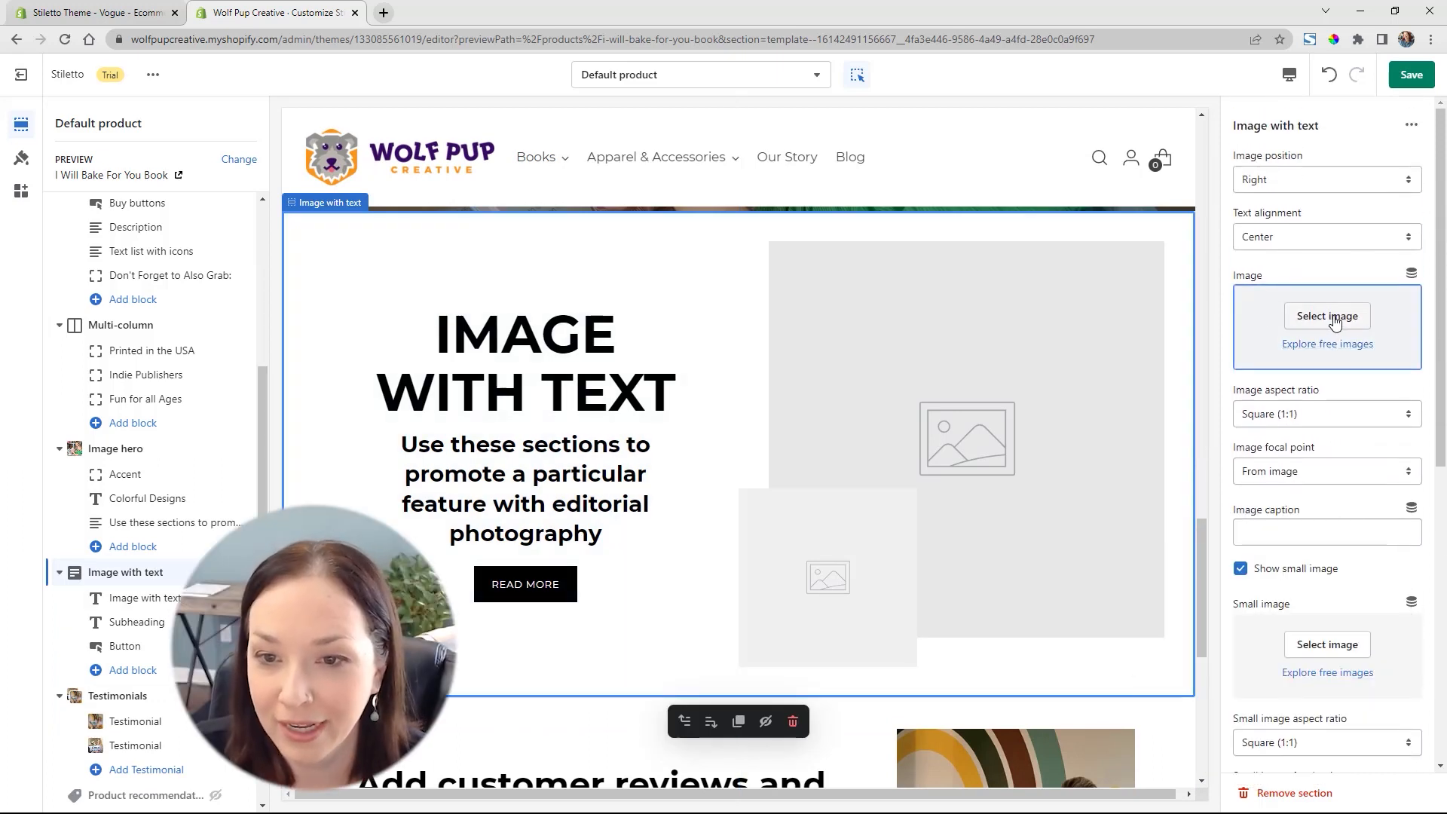
pyautogui.click(1334, 320)
pyautogui.scroll(-2, 1009, 470)
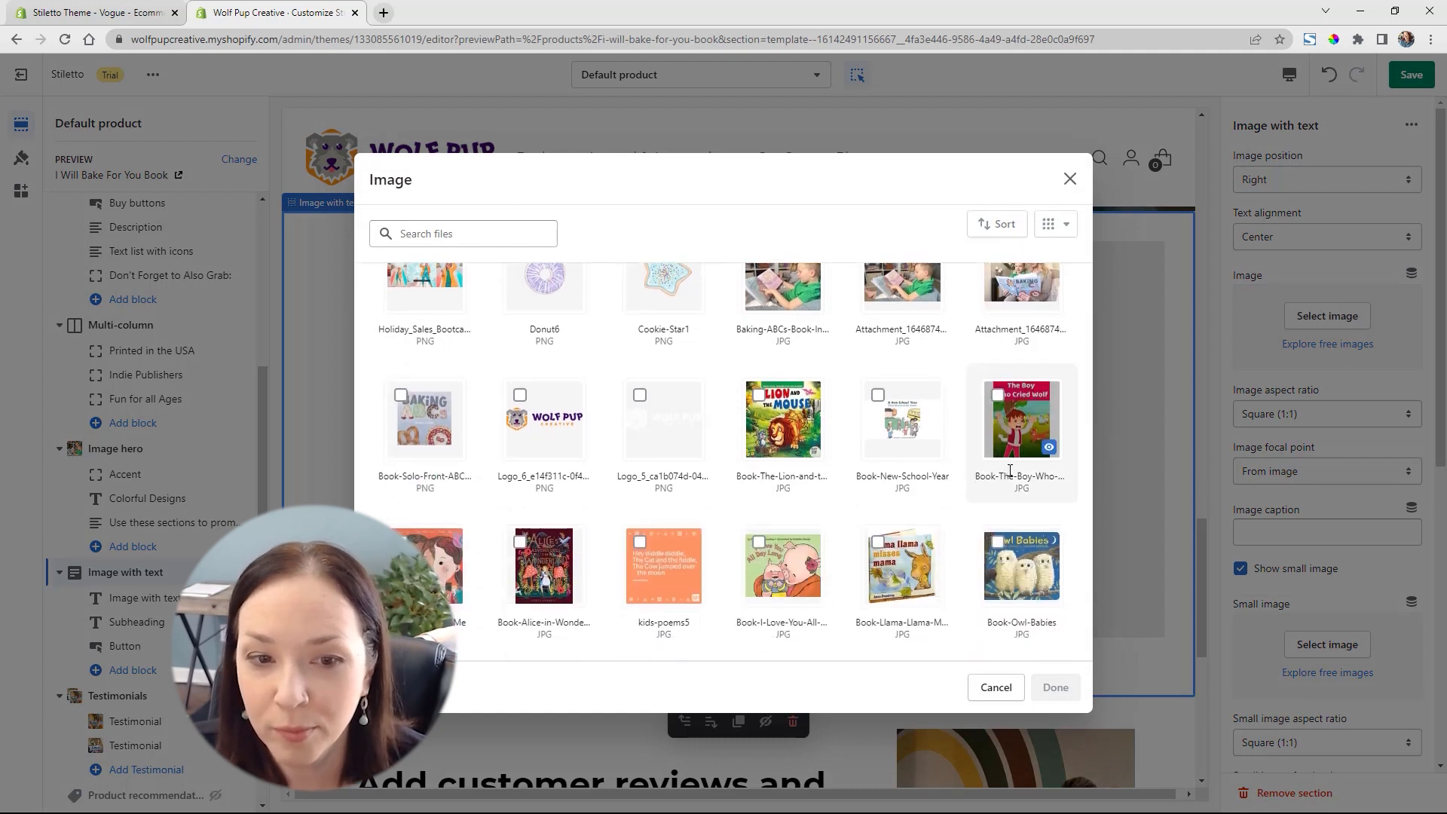
pyautogui.scroll(-4, 1008, 460)
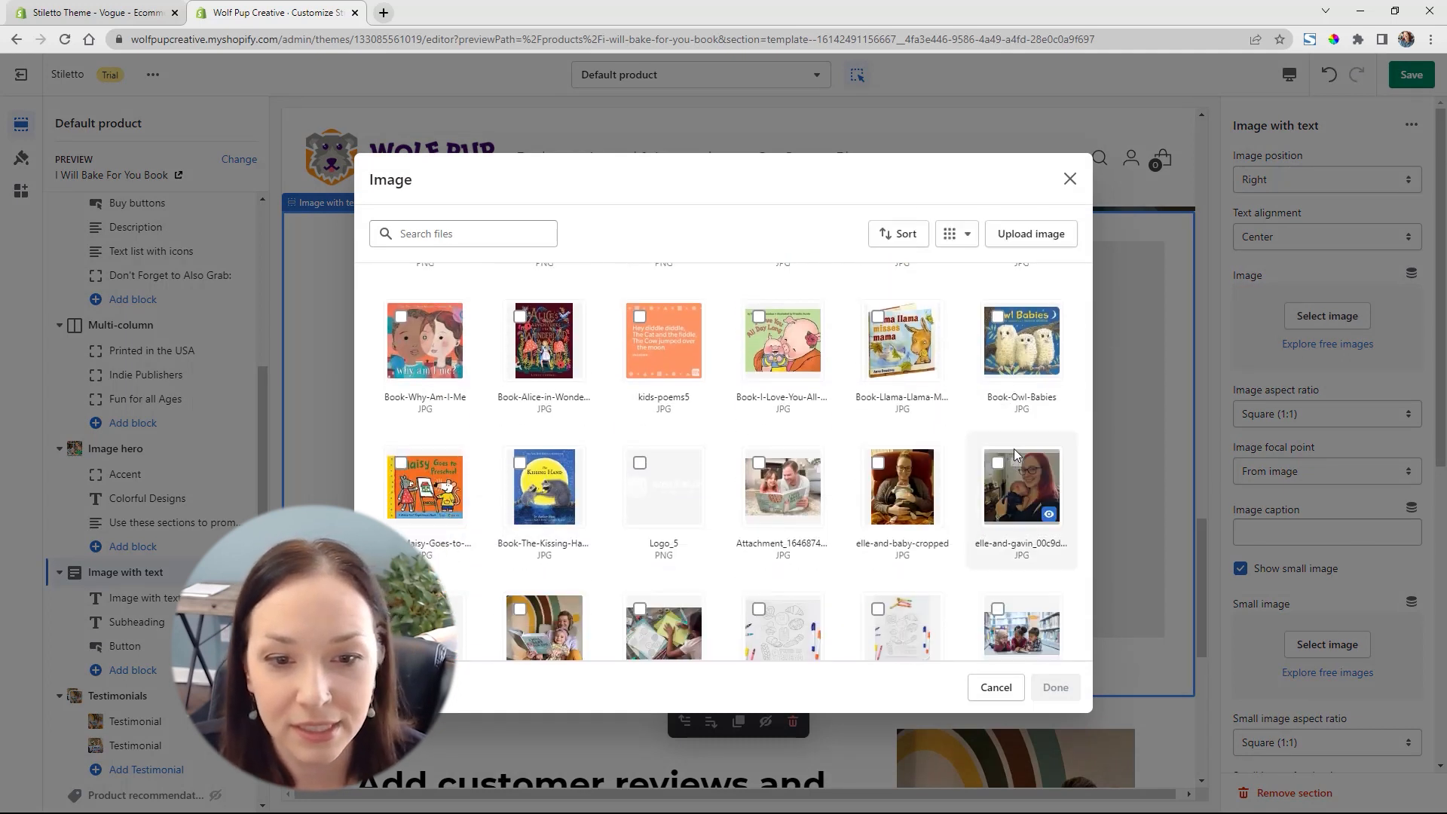
pyautogui.scroll(-5, 1009, 452)
pyautogui.click(1009, 429)
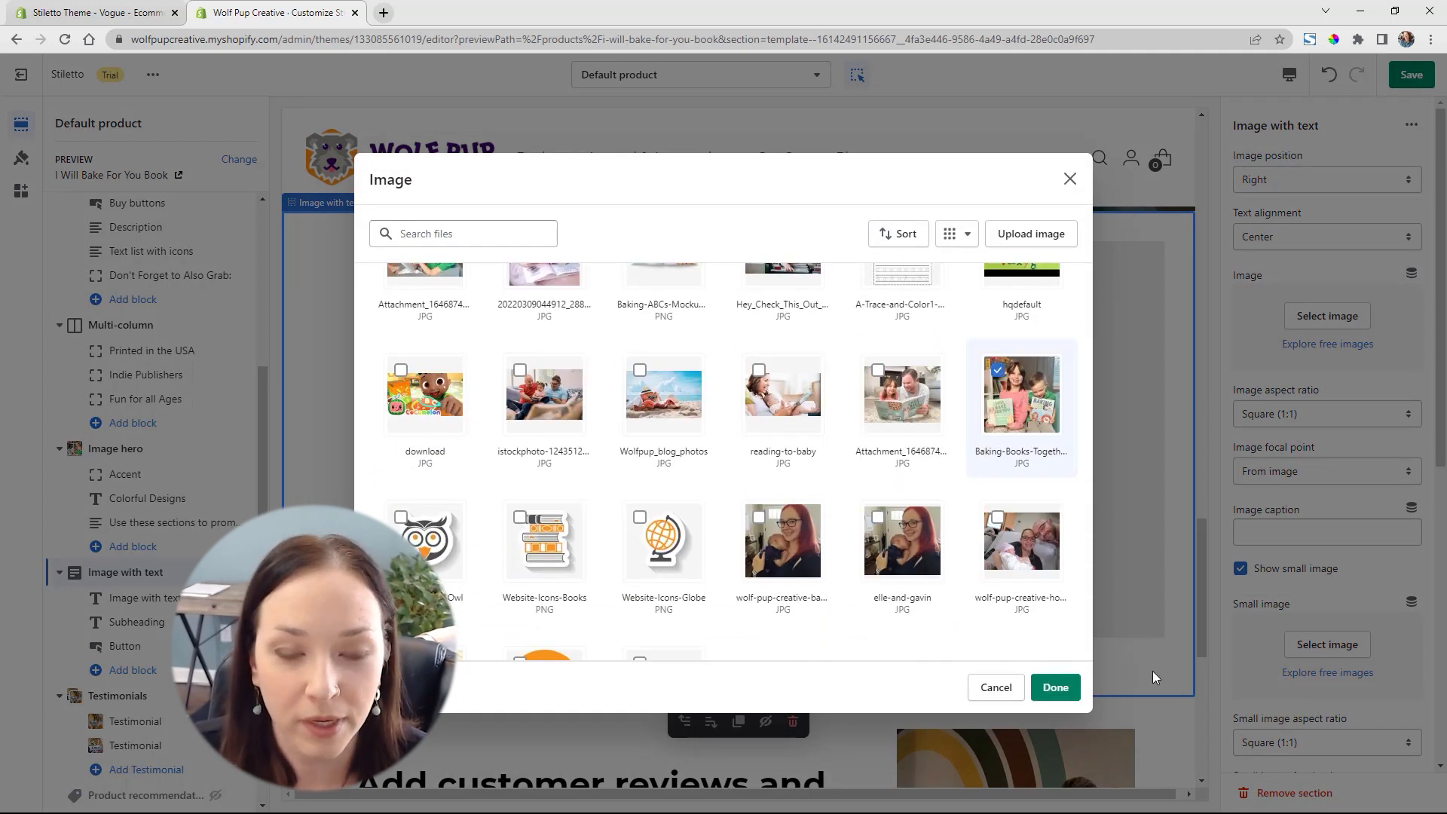
pyautogui.click(1056, 685)
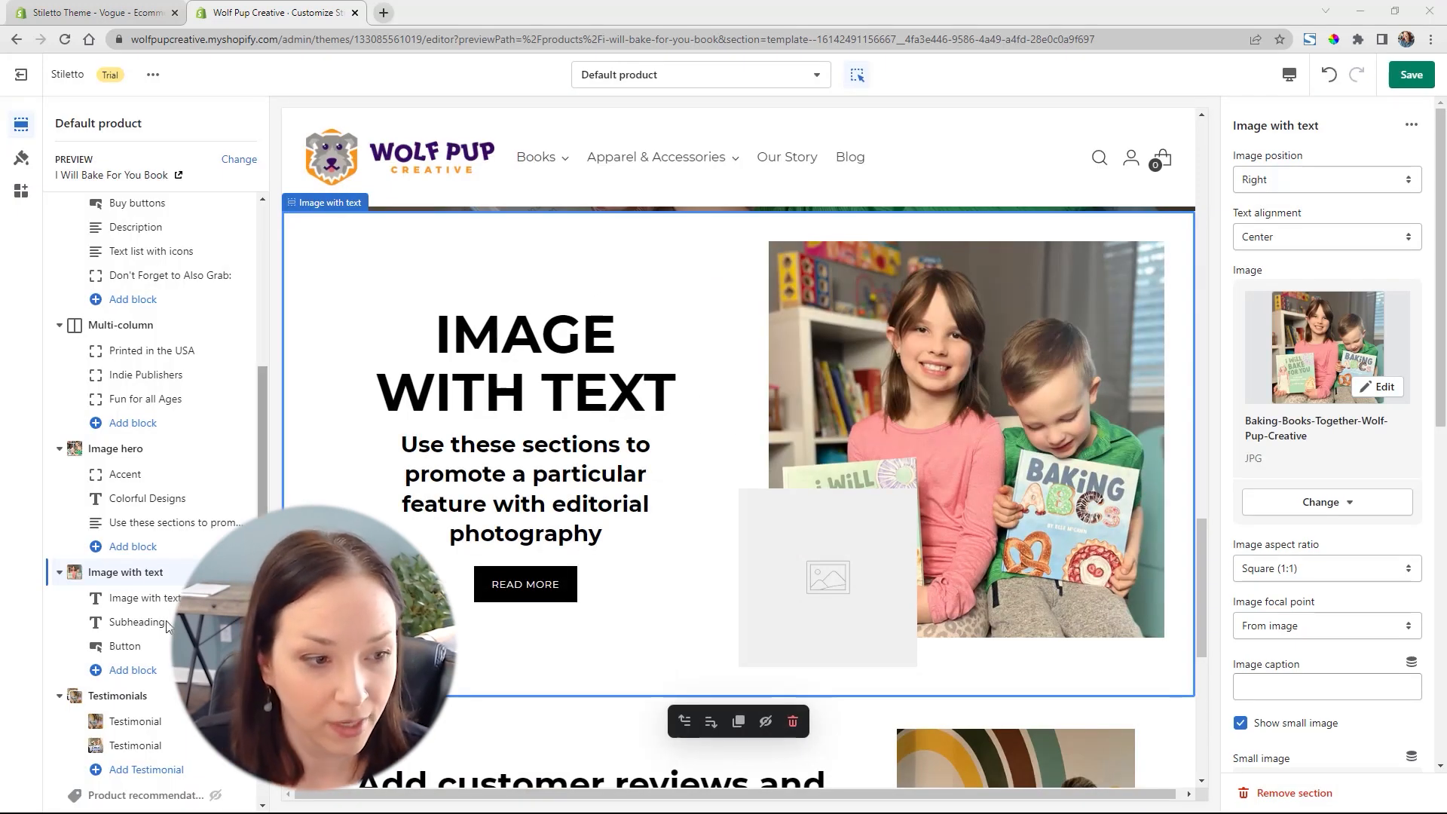
# Change the Image with text heading to "Fun for the Whole Family!" and set its heading size to Small
pyautogui.click(144, 598)
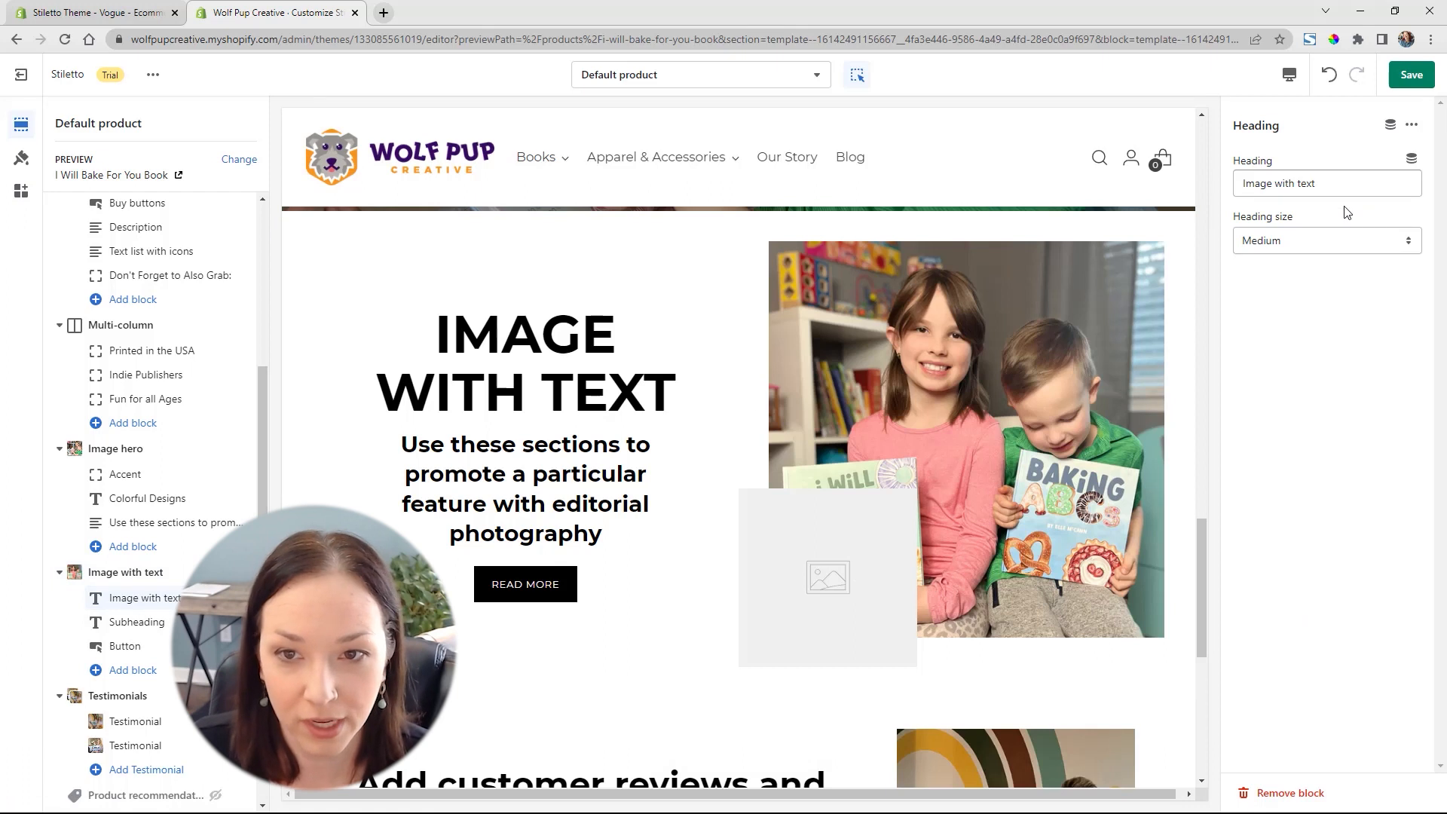
pyautogui.tripleClick(1345, 184)
pyautogui.write('Fun for the Whole Family!')
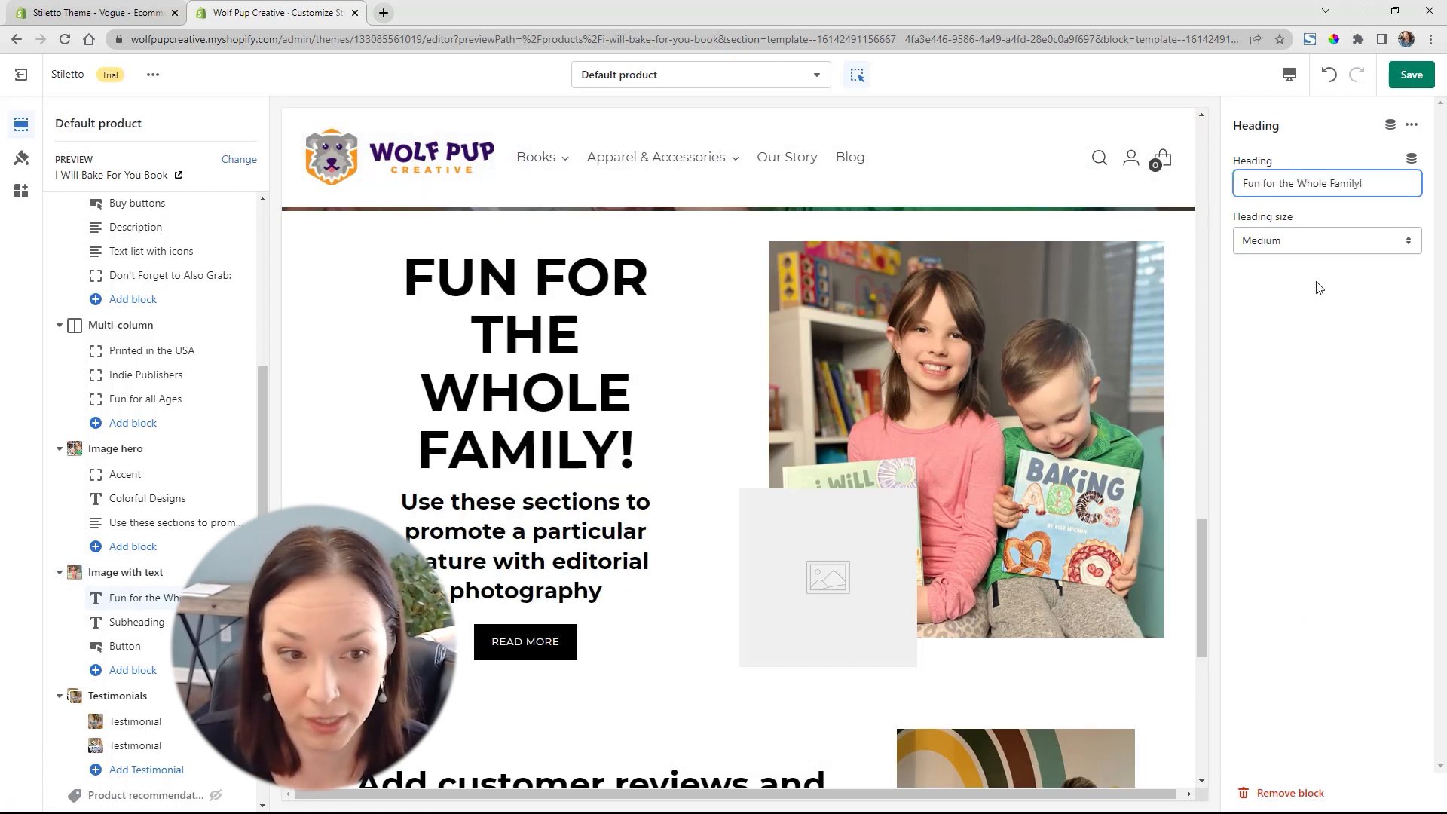
pyautogui.click(1299, 238)
pyautogui.click(1276, 260)
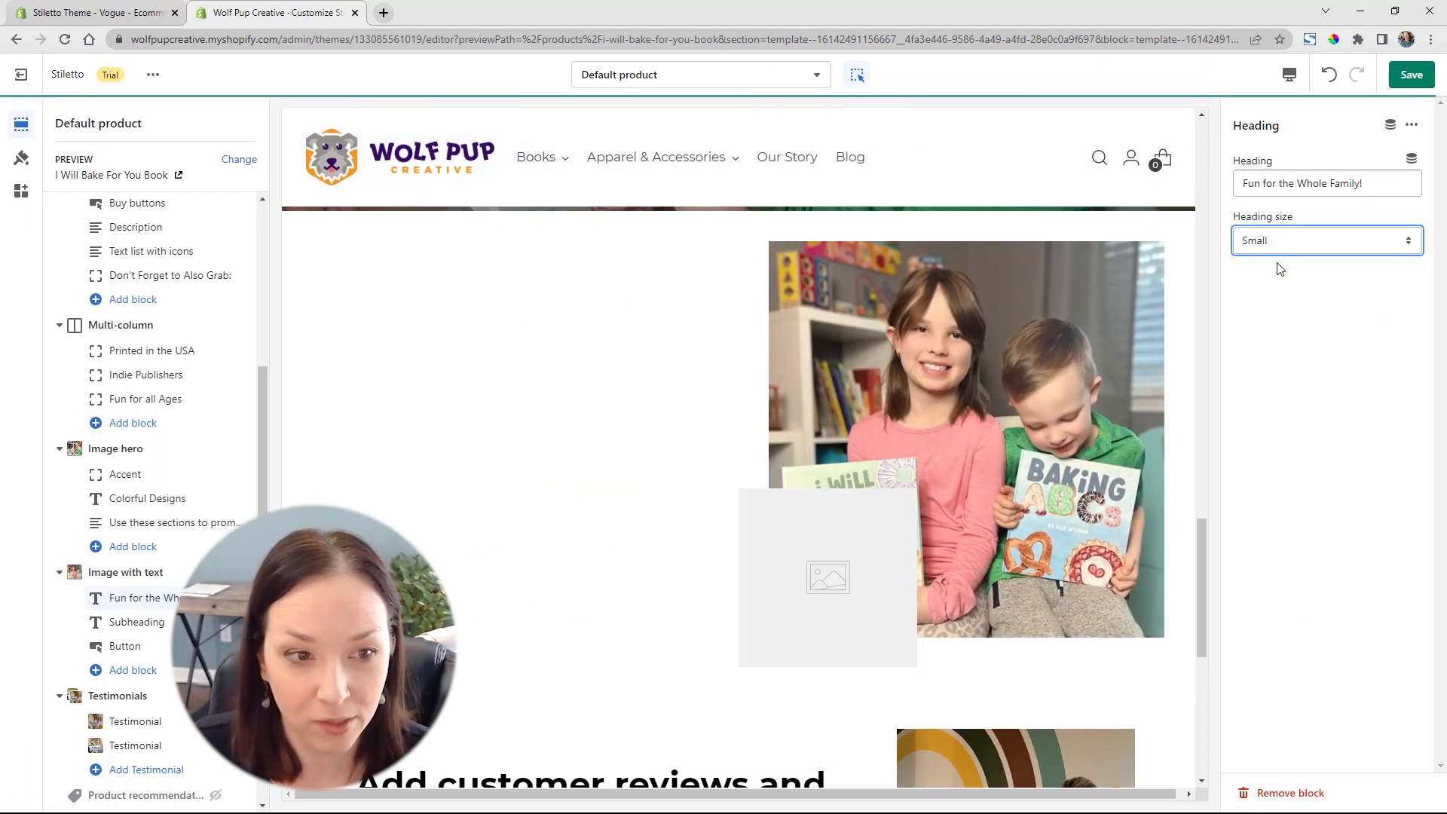
# Set the subheading to "Make reading more enjoyable with colorful illustrations and yummy looking foods that will keep your child engaged and learning!" in Small size
pyautogui.click(139, 622)
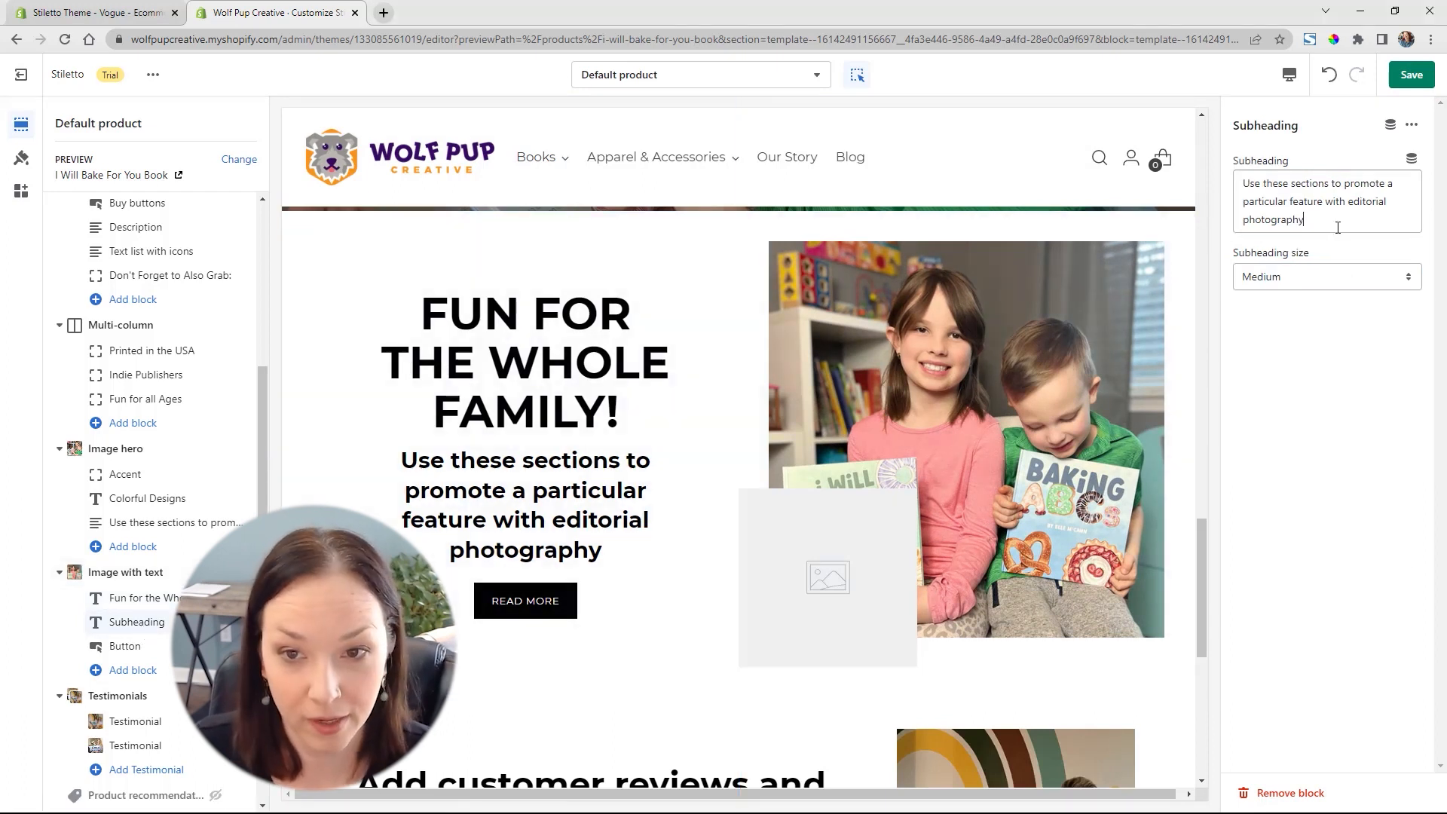
pyautogui.moveTo(1338, 219); pyautogui.dragTo(1215, 172)
pyautogui.write('Make reading more enjoyable with colorful illustrations andyummy looking foods that will keep your child engaged and learning!')
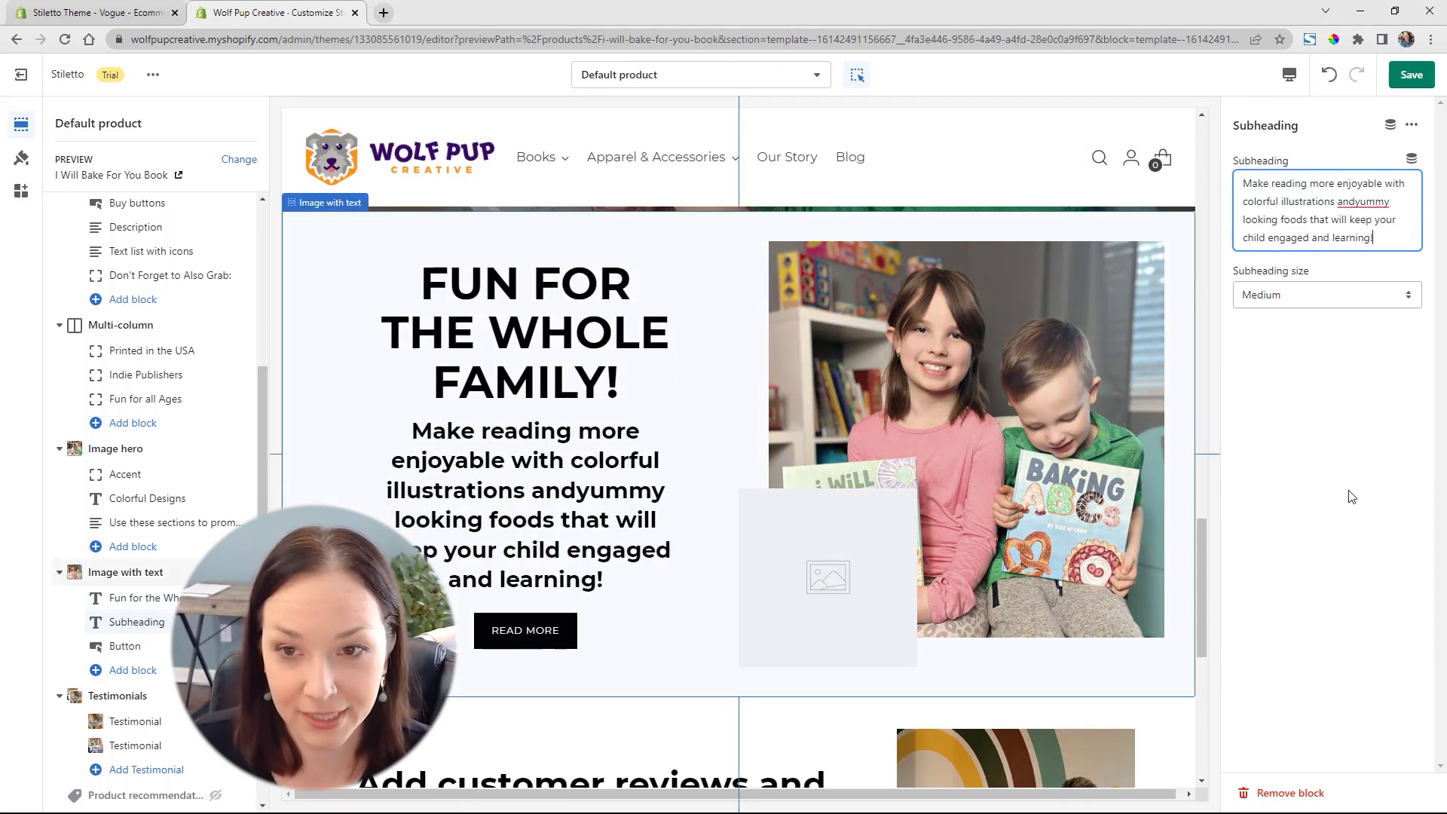
pyautogui.click(1355, 201)
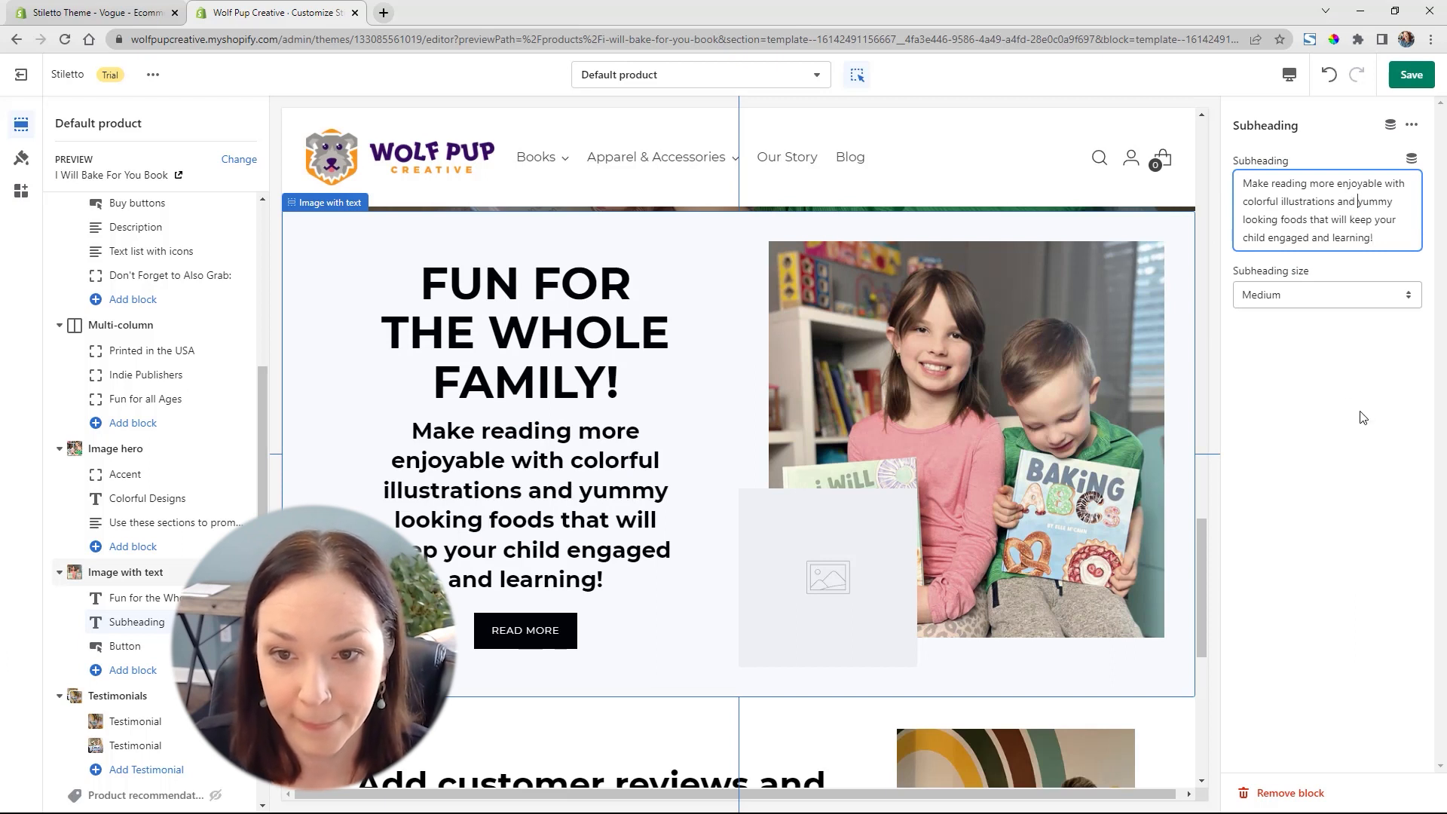
pyautogui.click(1281, 295)
pyautogui.click(1277, 315)
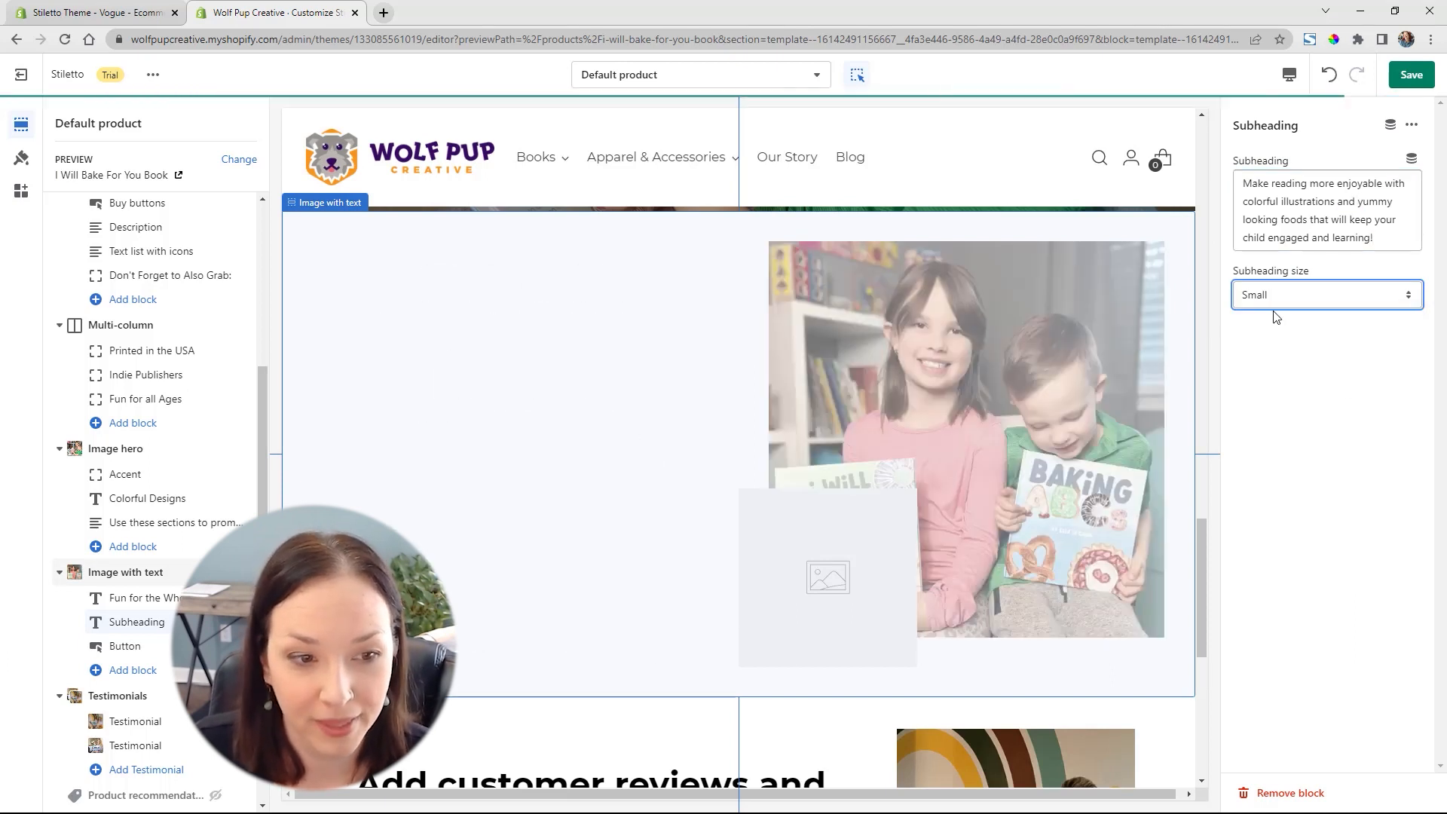
pyautogui.click(1286, 391)
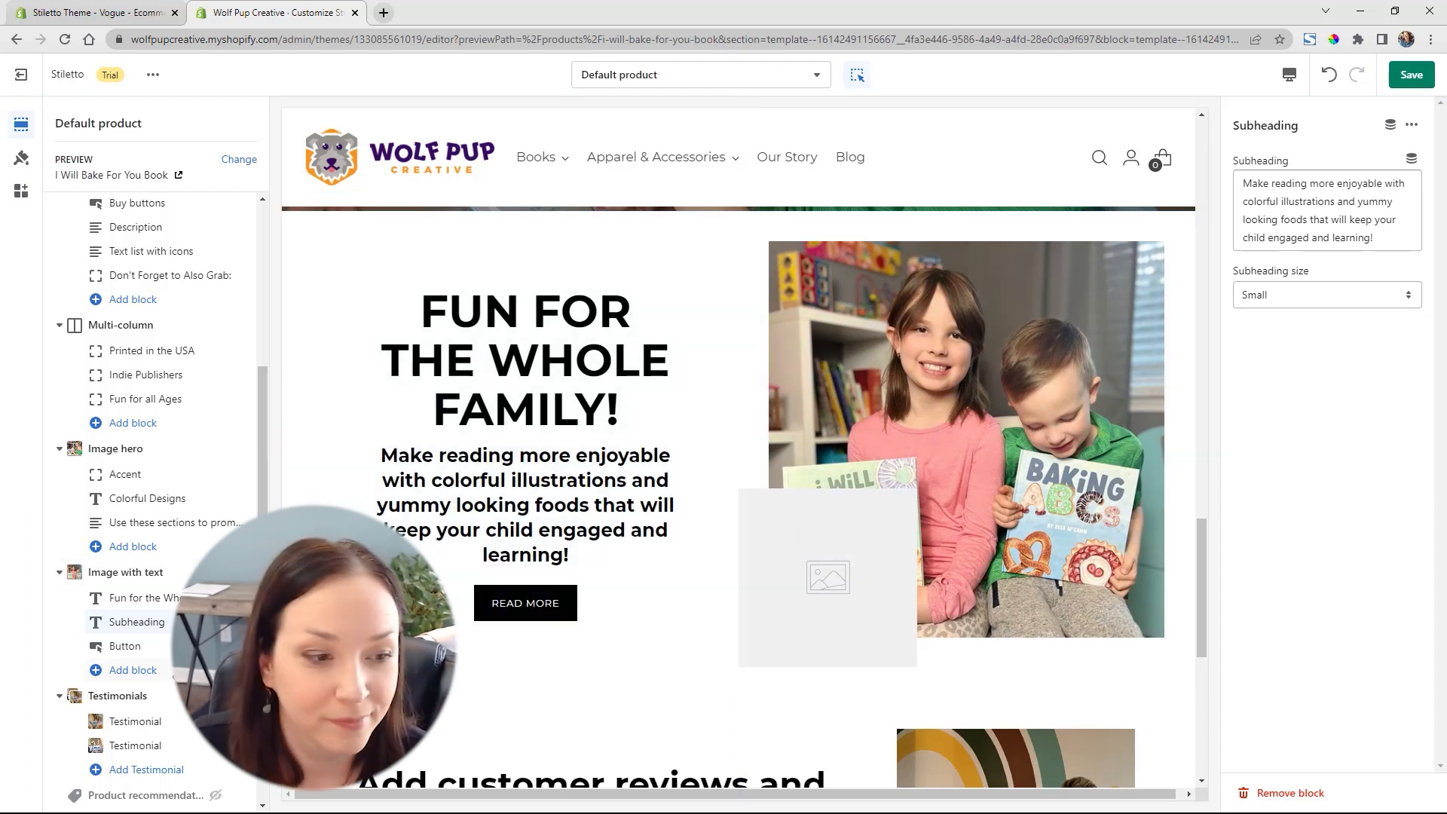
# Label the Image with text section's button "Buy the Set" and link it to the Buy the Baking Book Set product
pyautogui.click(115, 647)
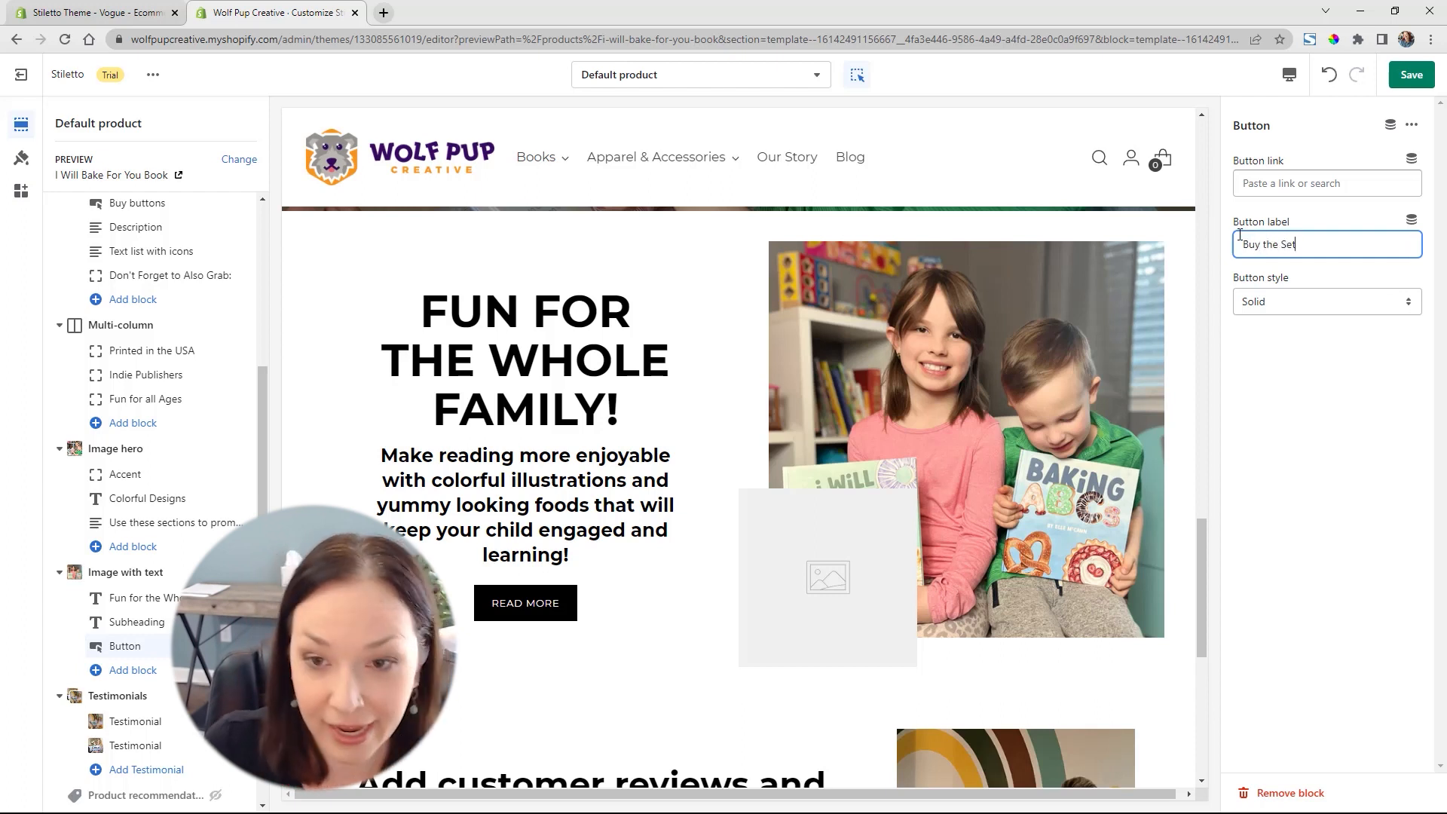
pyautogui.click(1326, 184)
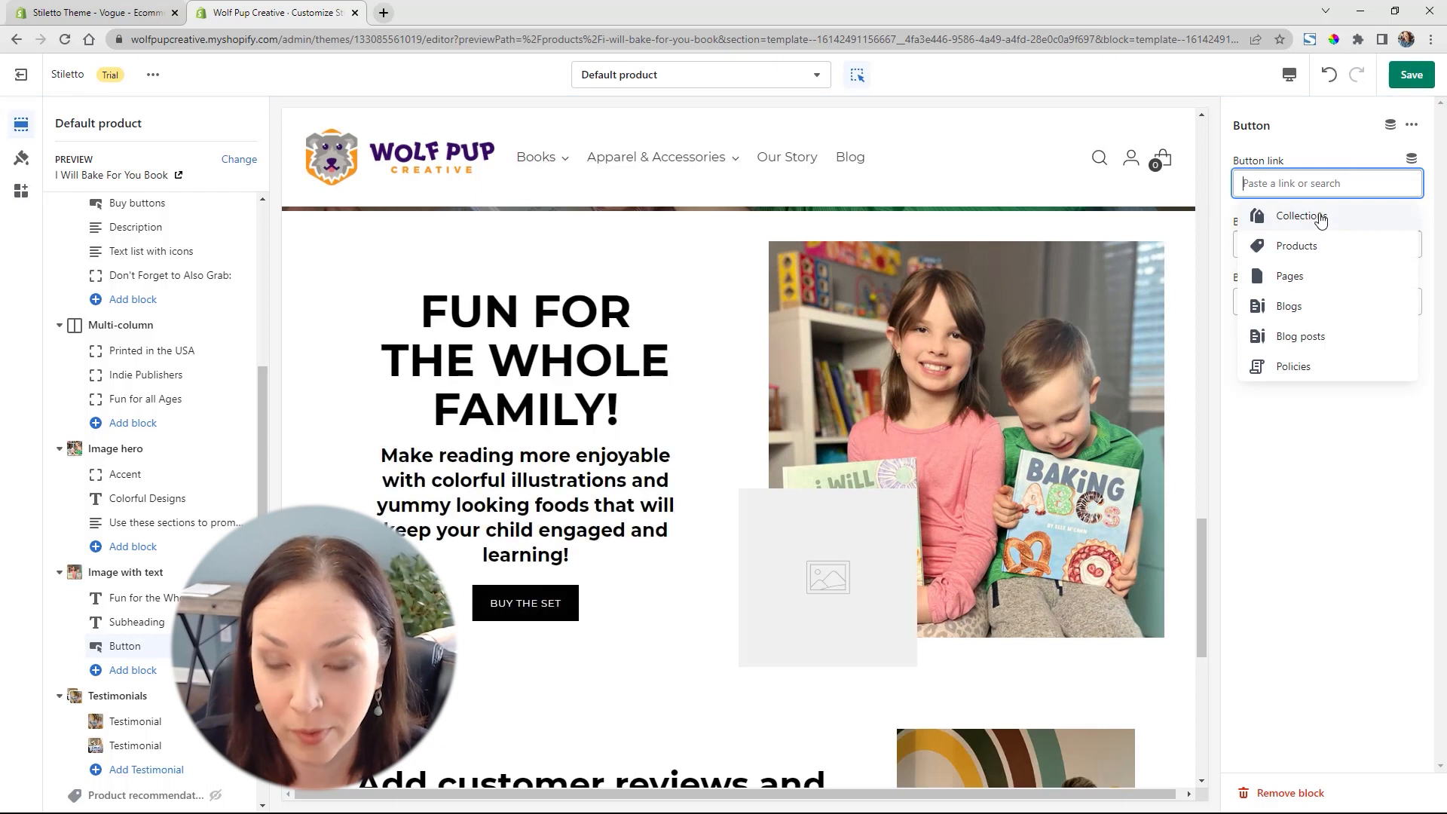
pyautogui.click(1295, 246)
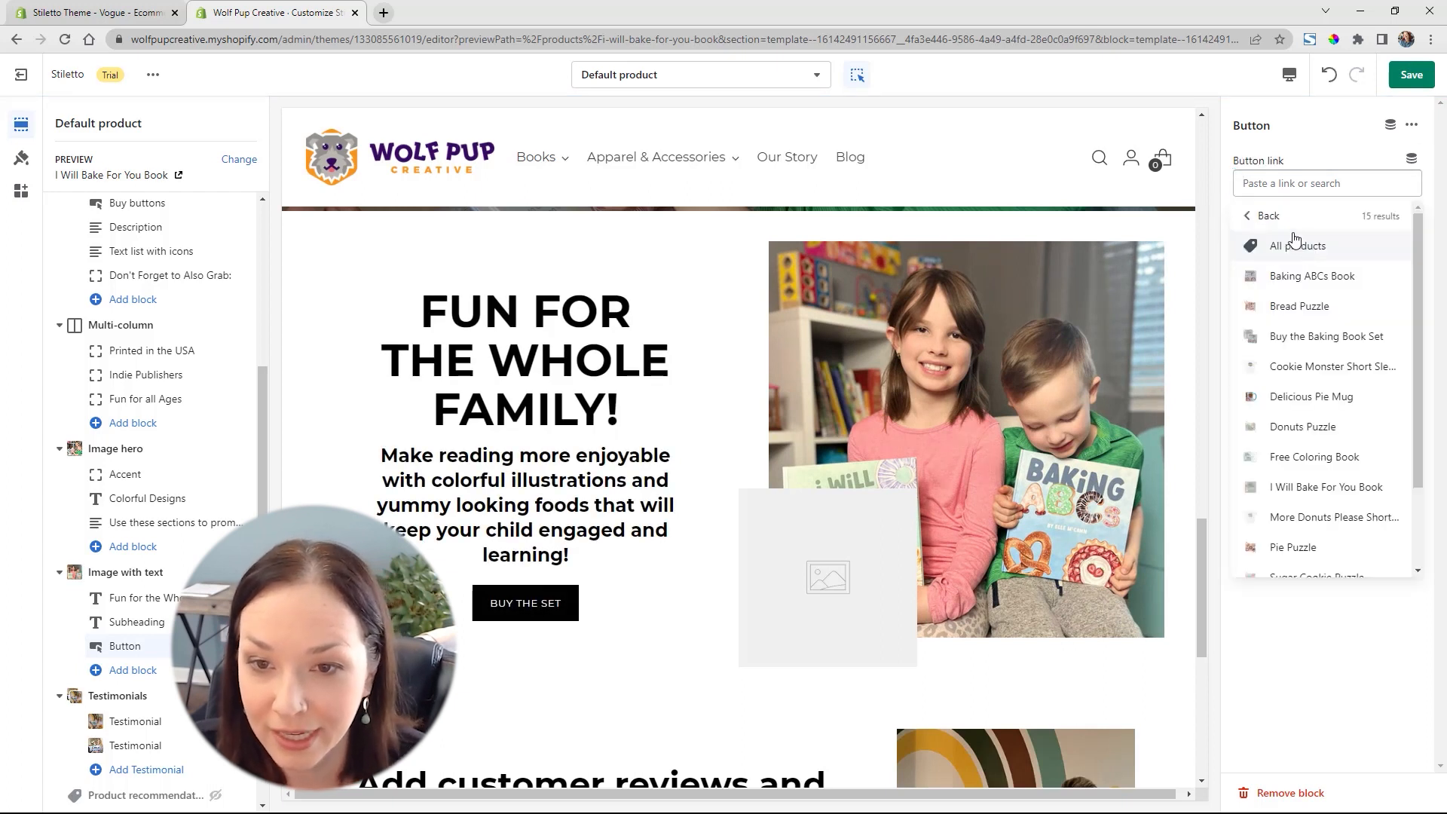
pyautogui.click(1330, 332)
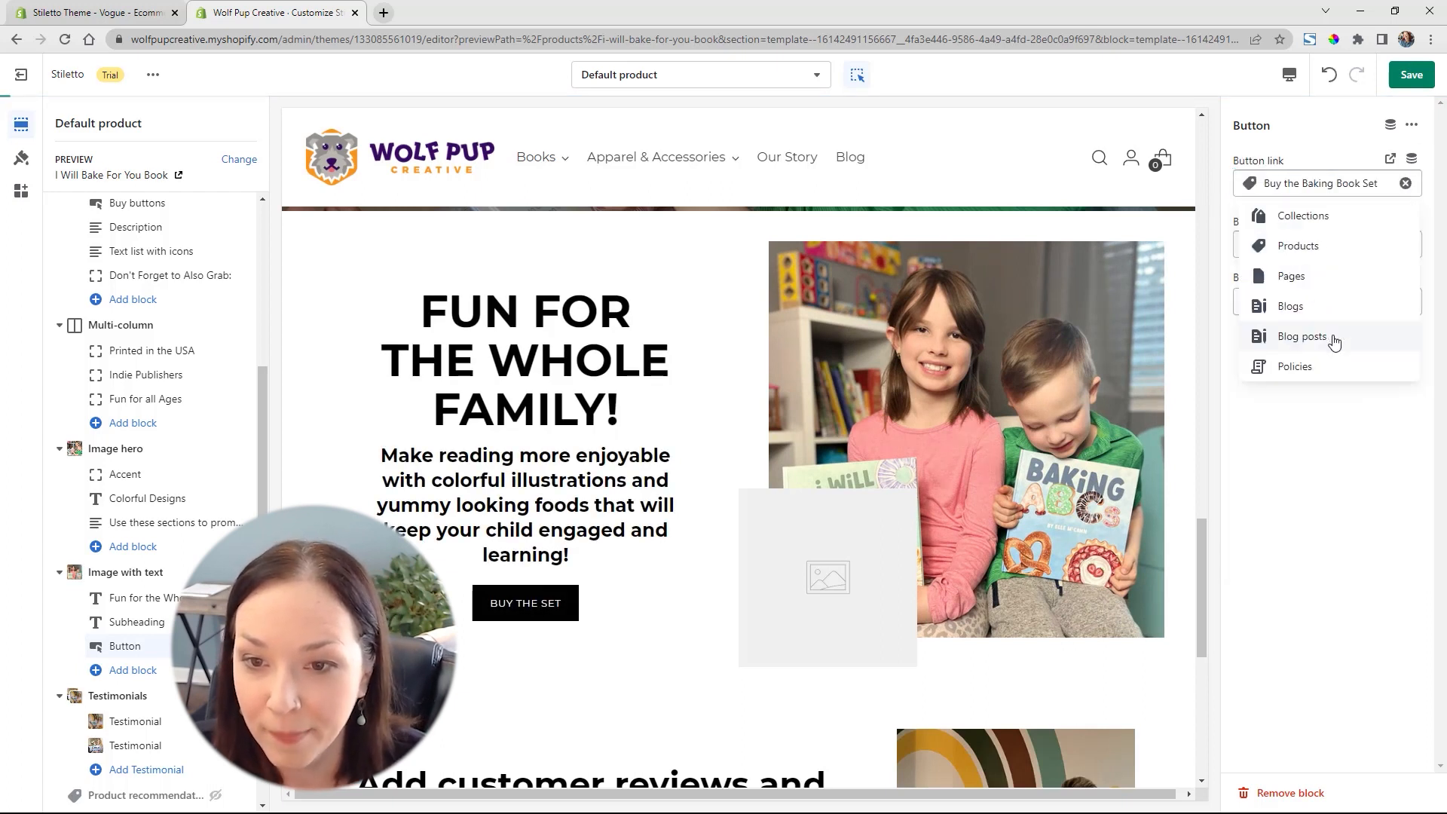
pyautogui.click(1307, 416)
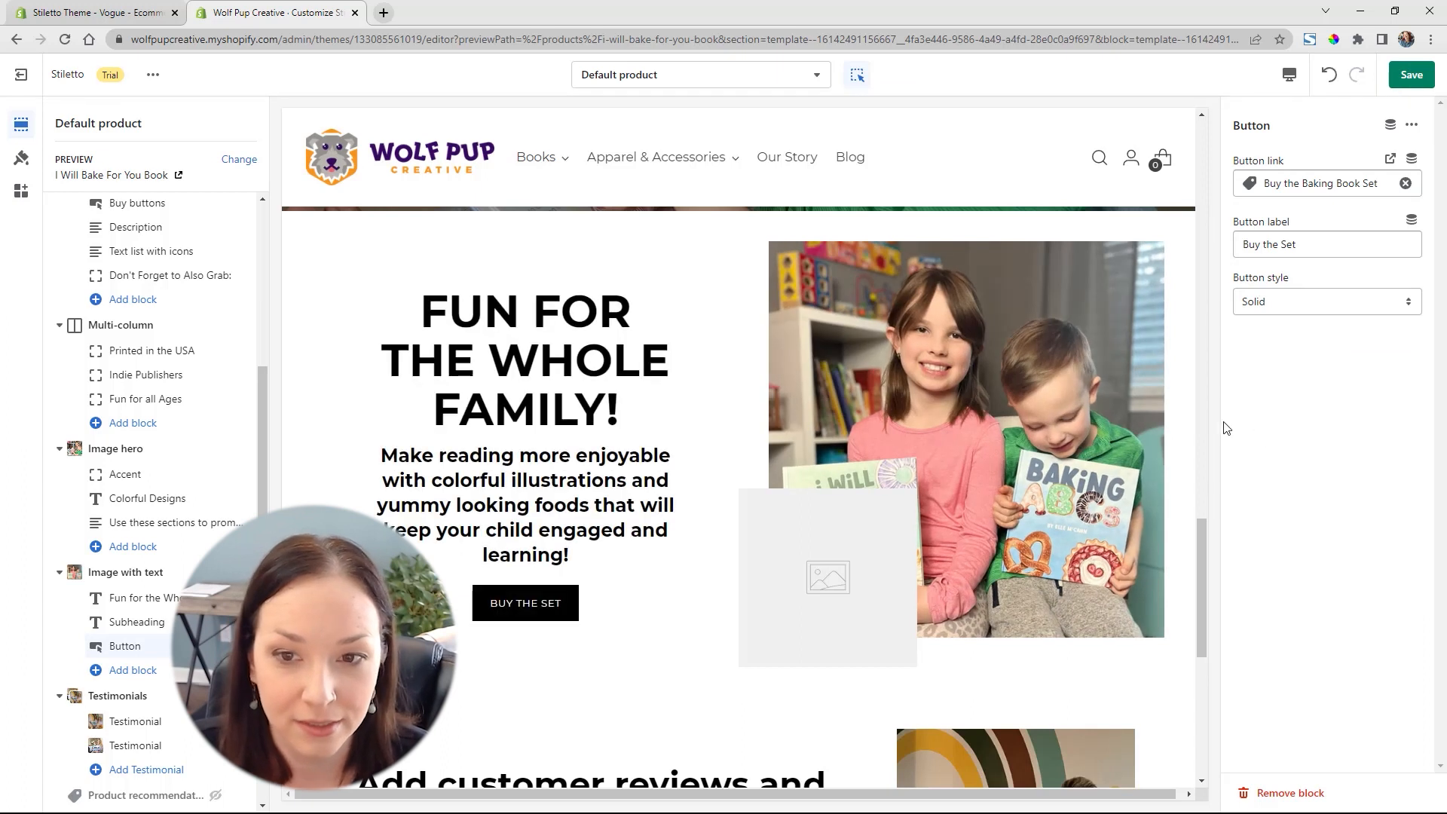
# Save the product template changes and review the product page in the preview
pyautogui.click(1396, 72)
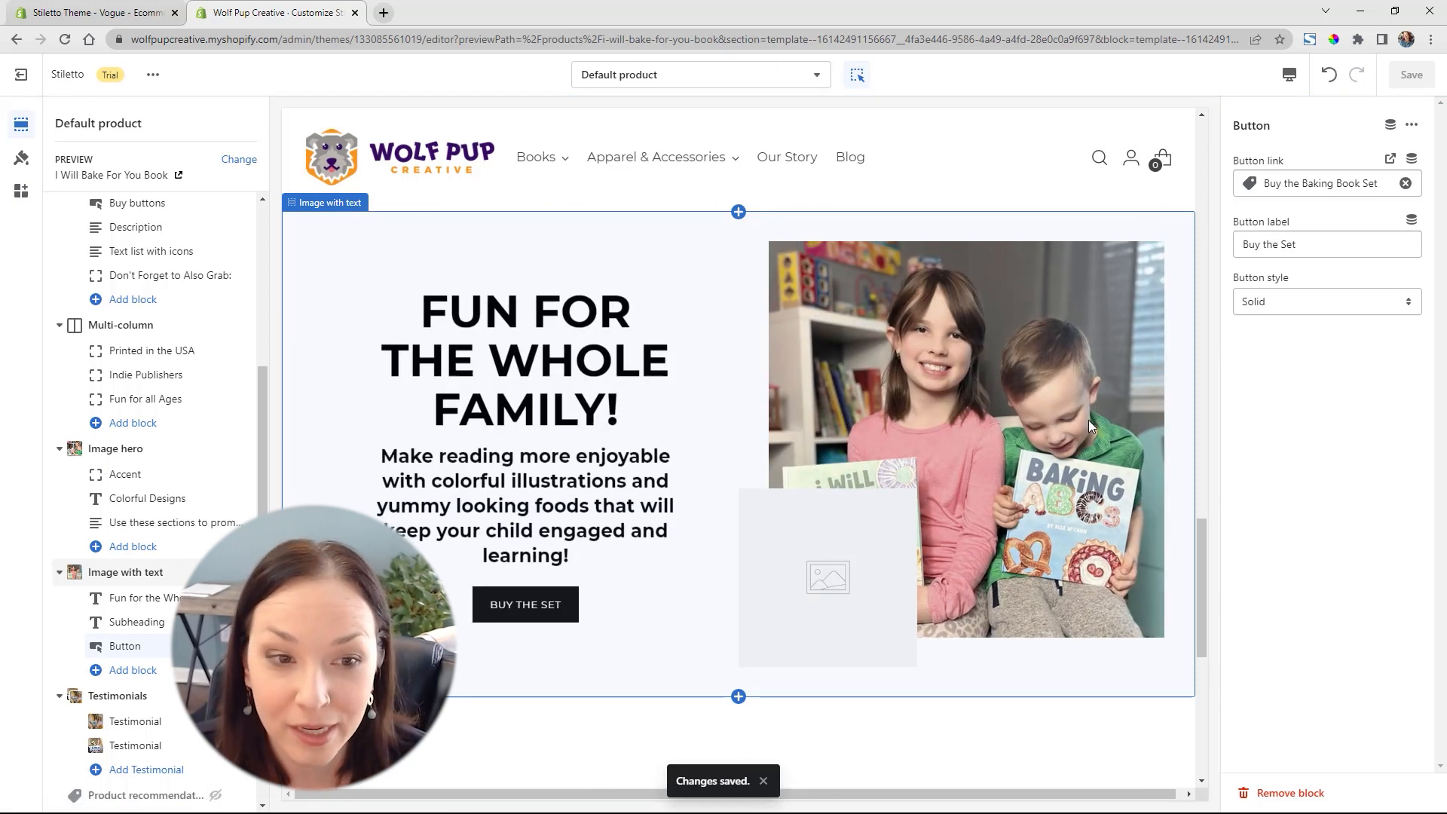
pyautogui.scroll(20, 1088, 419)
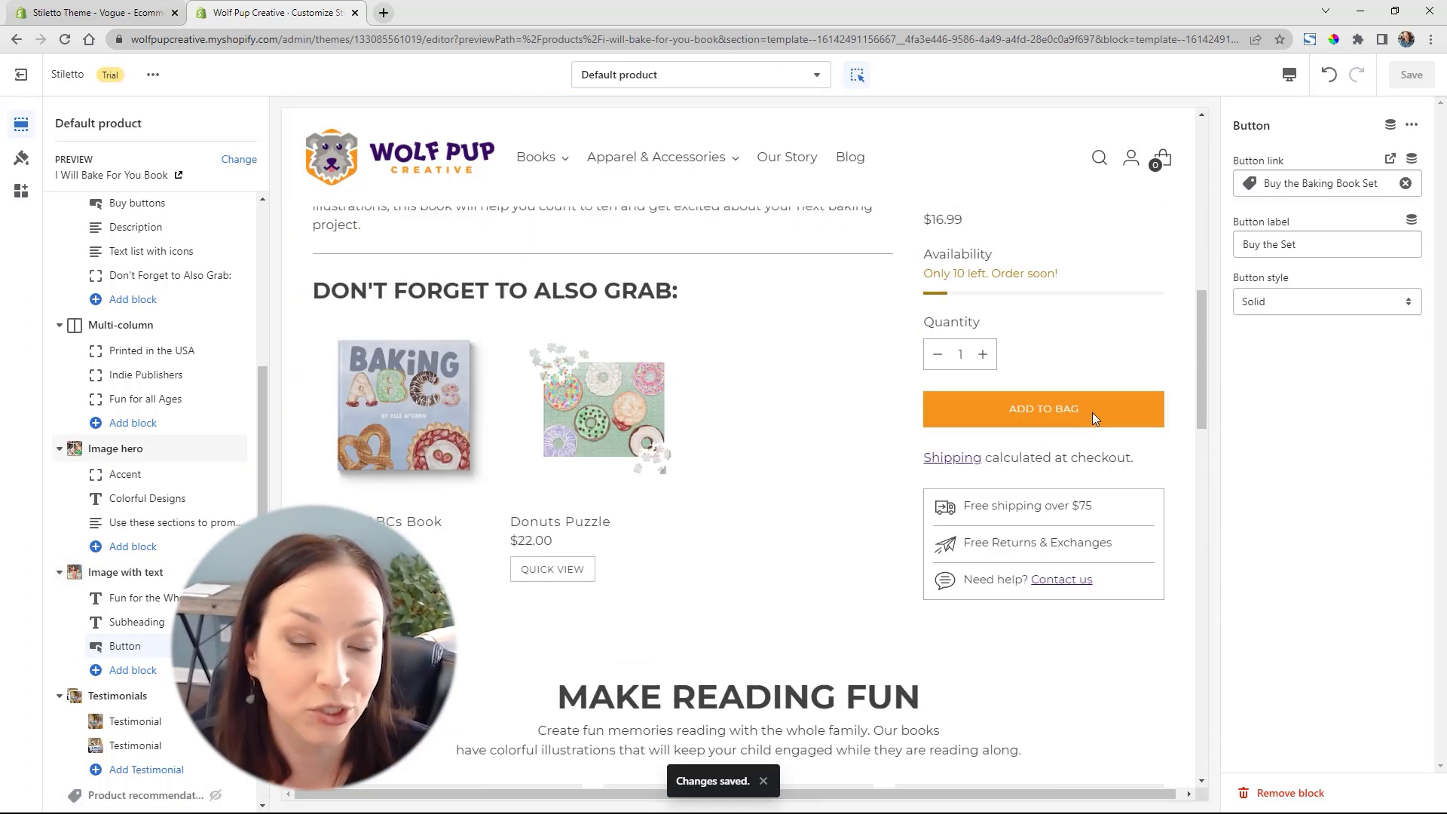
pyautogui.scroll(5, 1094, 419)
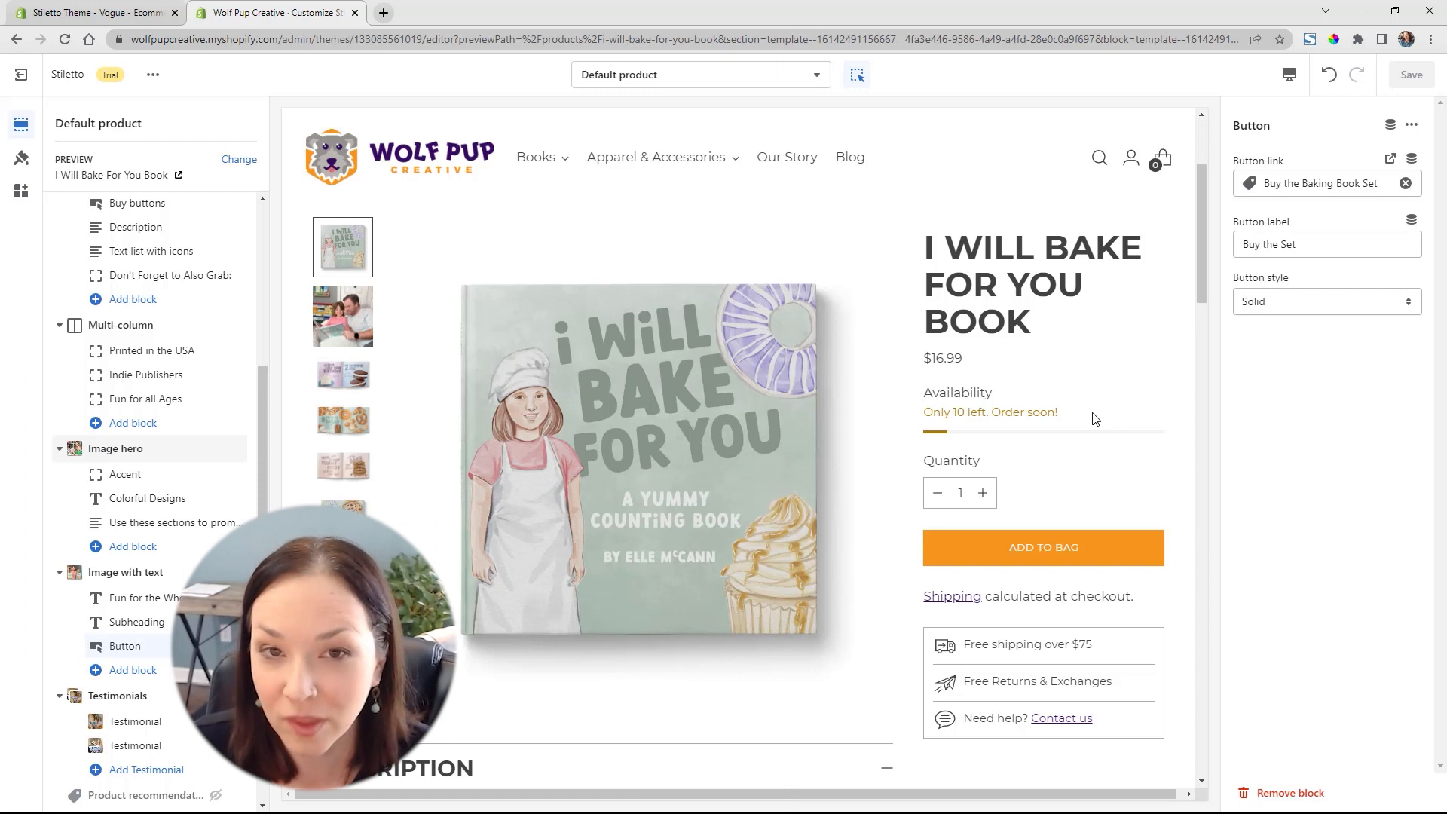
pyautogui.scroll(-3, 1094, 419)
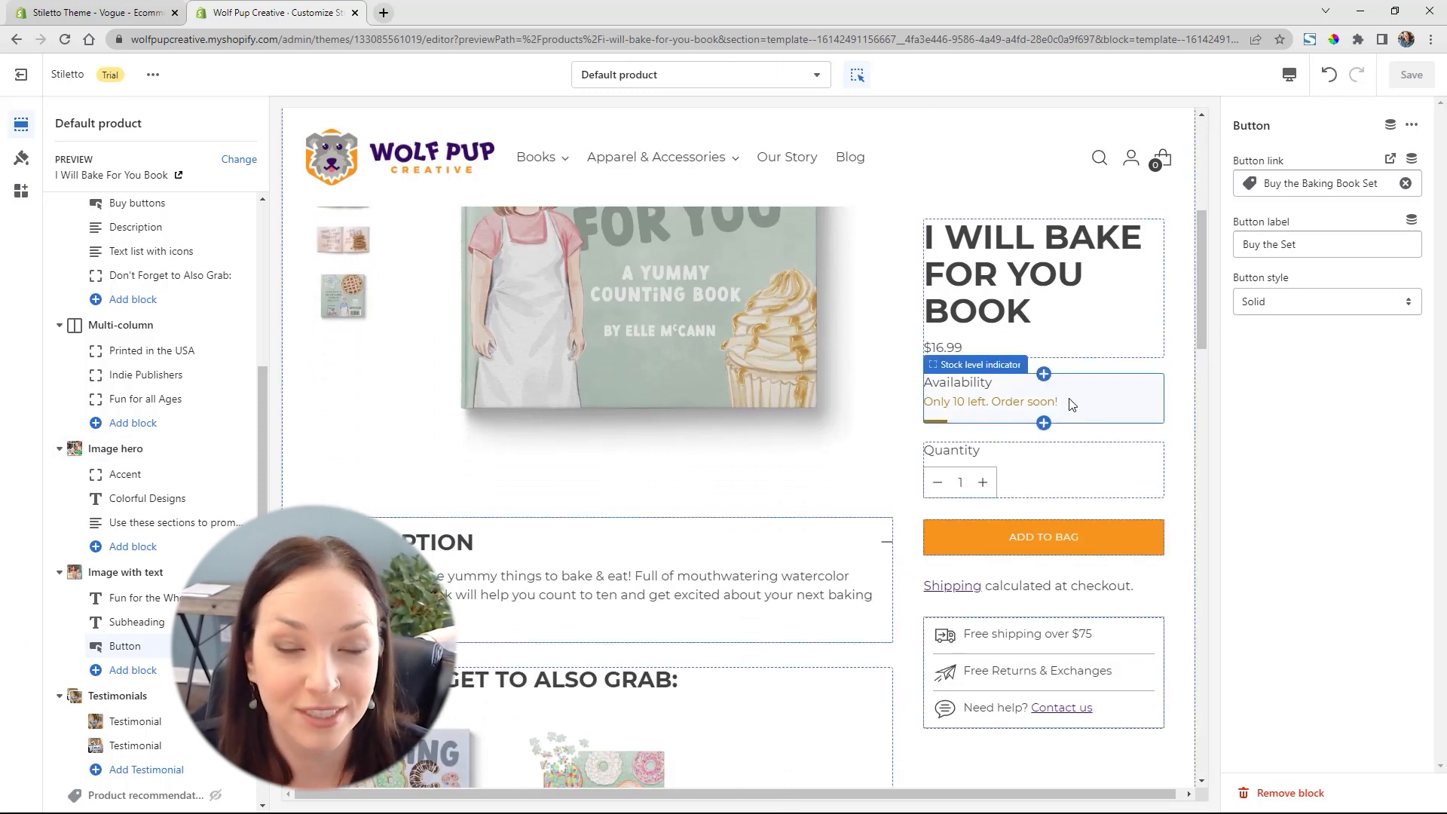
# Review the product page's desktop layout from the product details through the Image hero, Image with text and Testimonials sections to the footer
pyautogui.scroll(-6, 1166, 421)
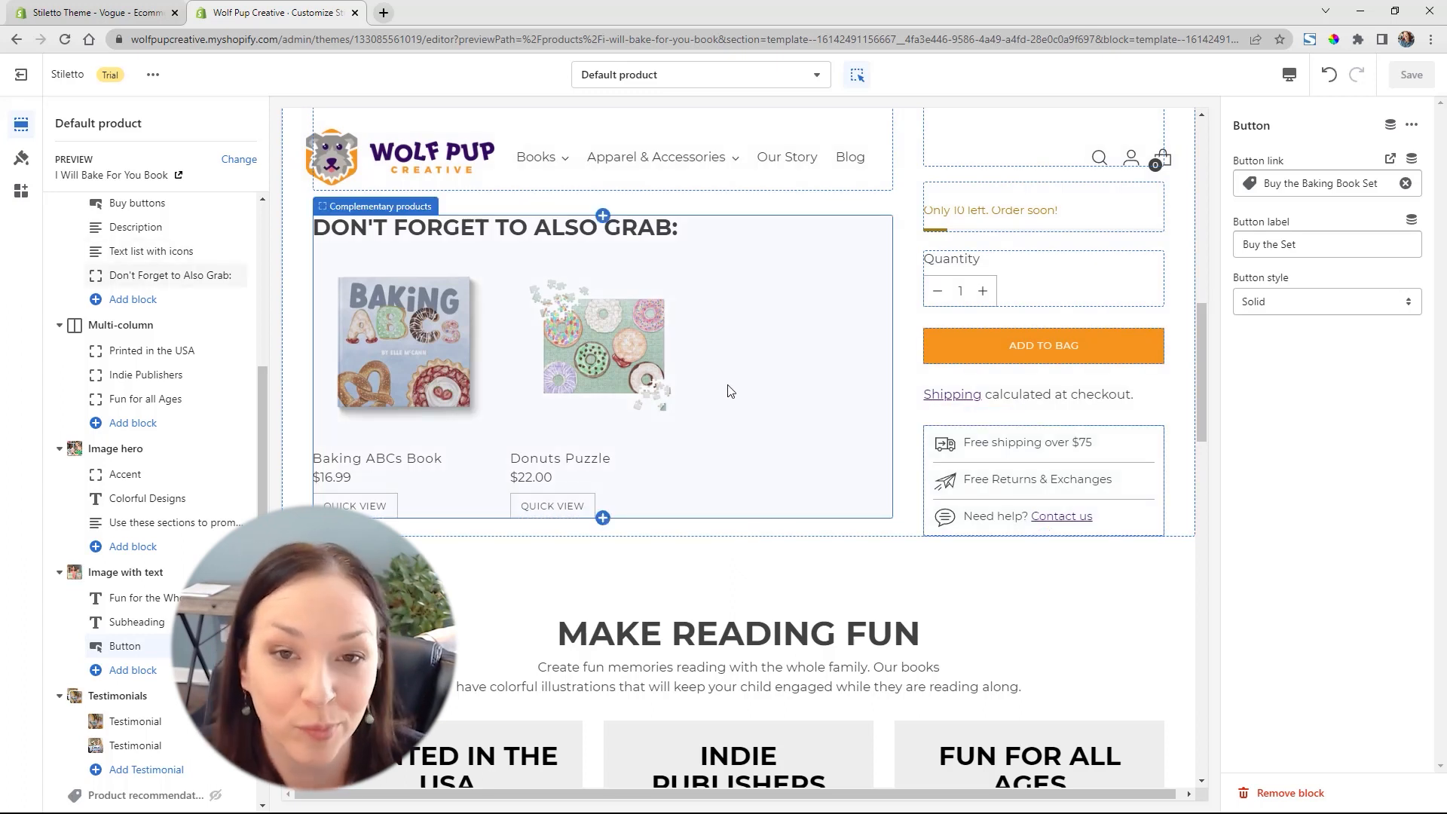
pyautogui.scroll(-5, 736, 387)
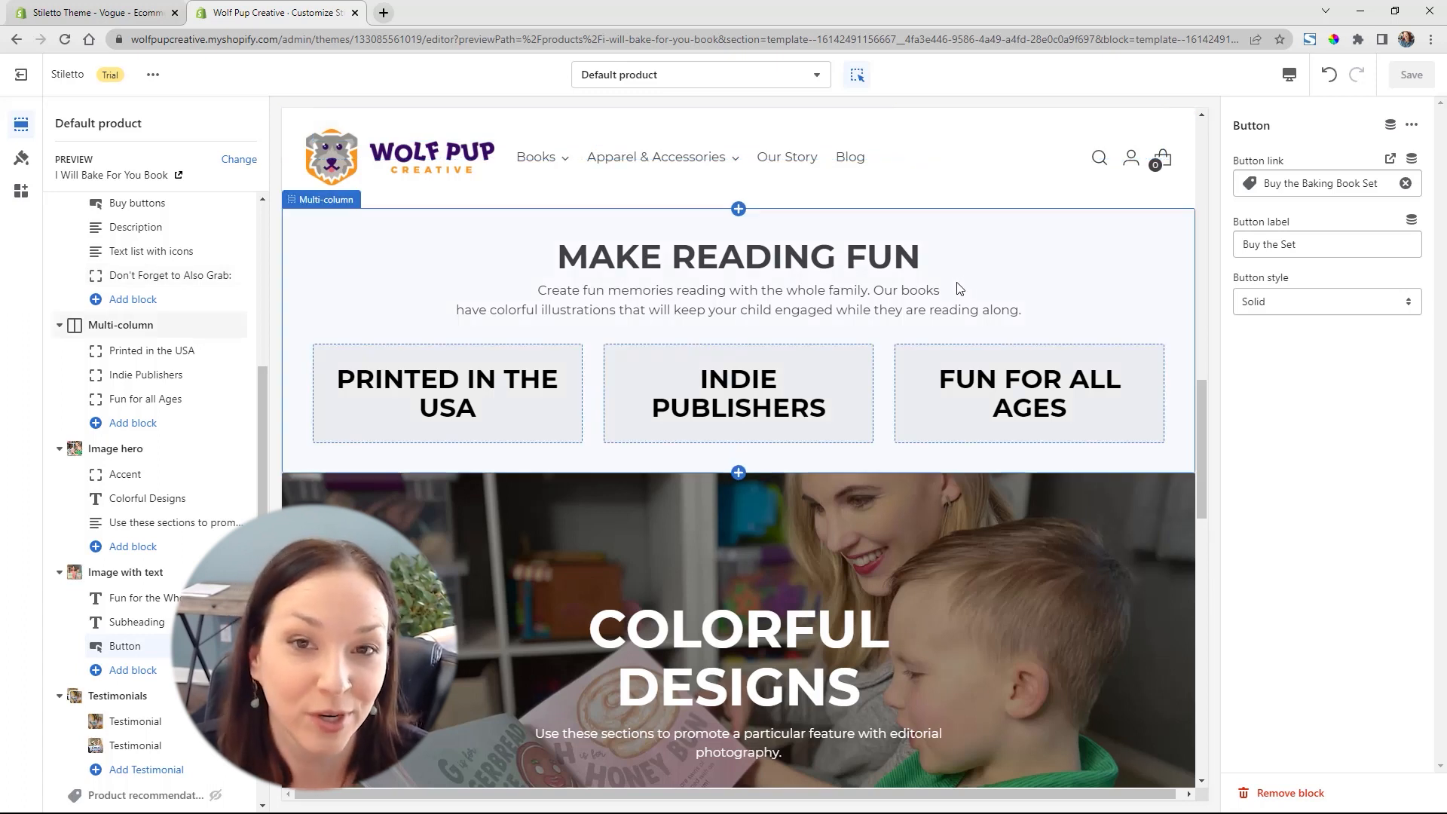
pyautogui.scroll(-5, 957, 287)
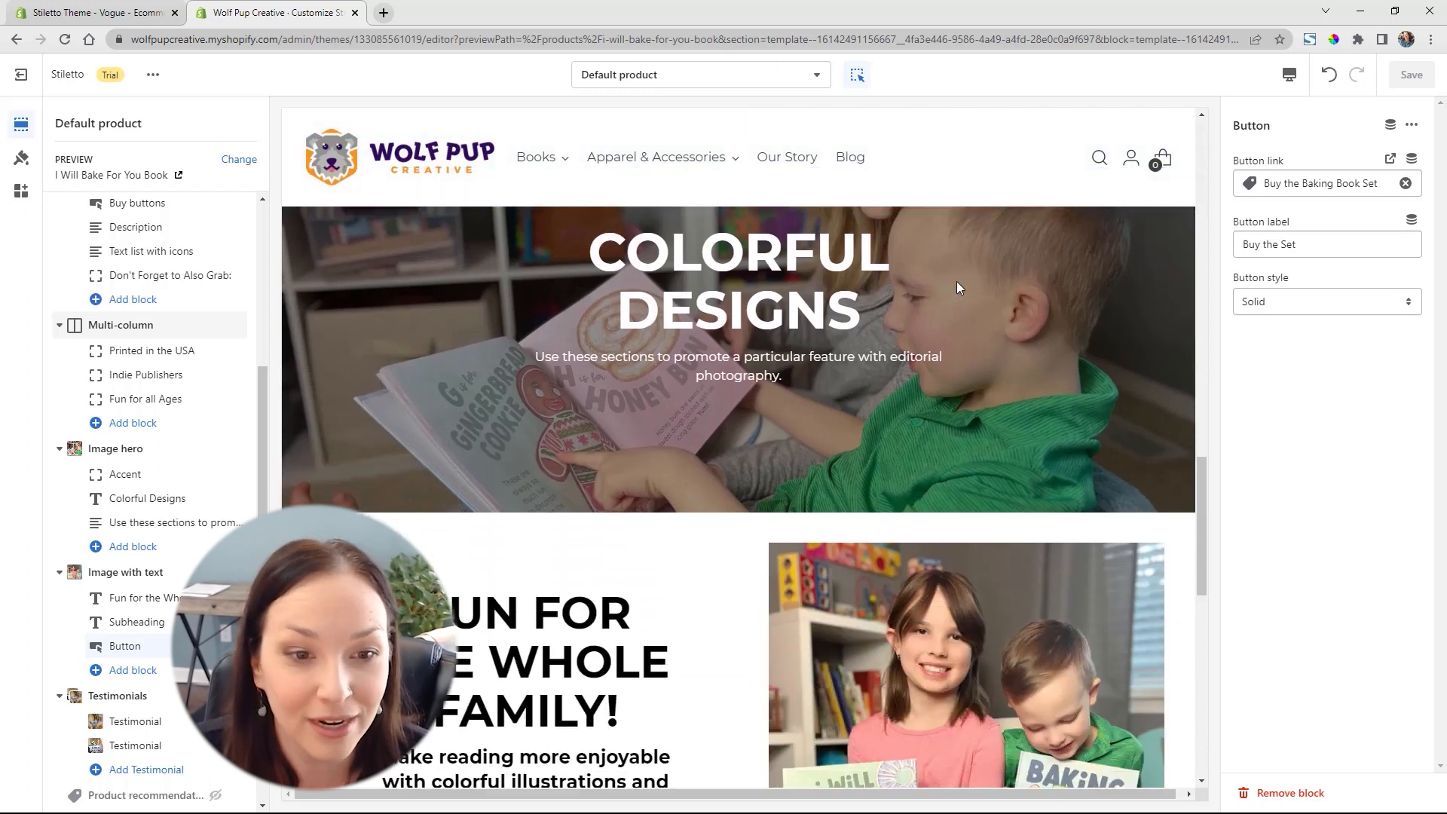
pyautogui.scroll(-2, 957, 283)
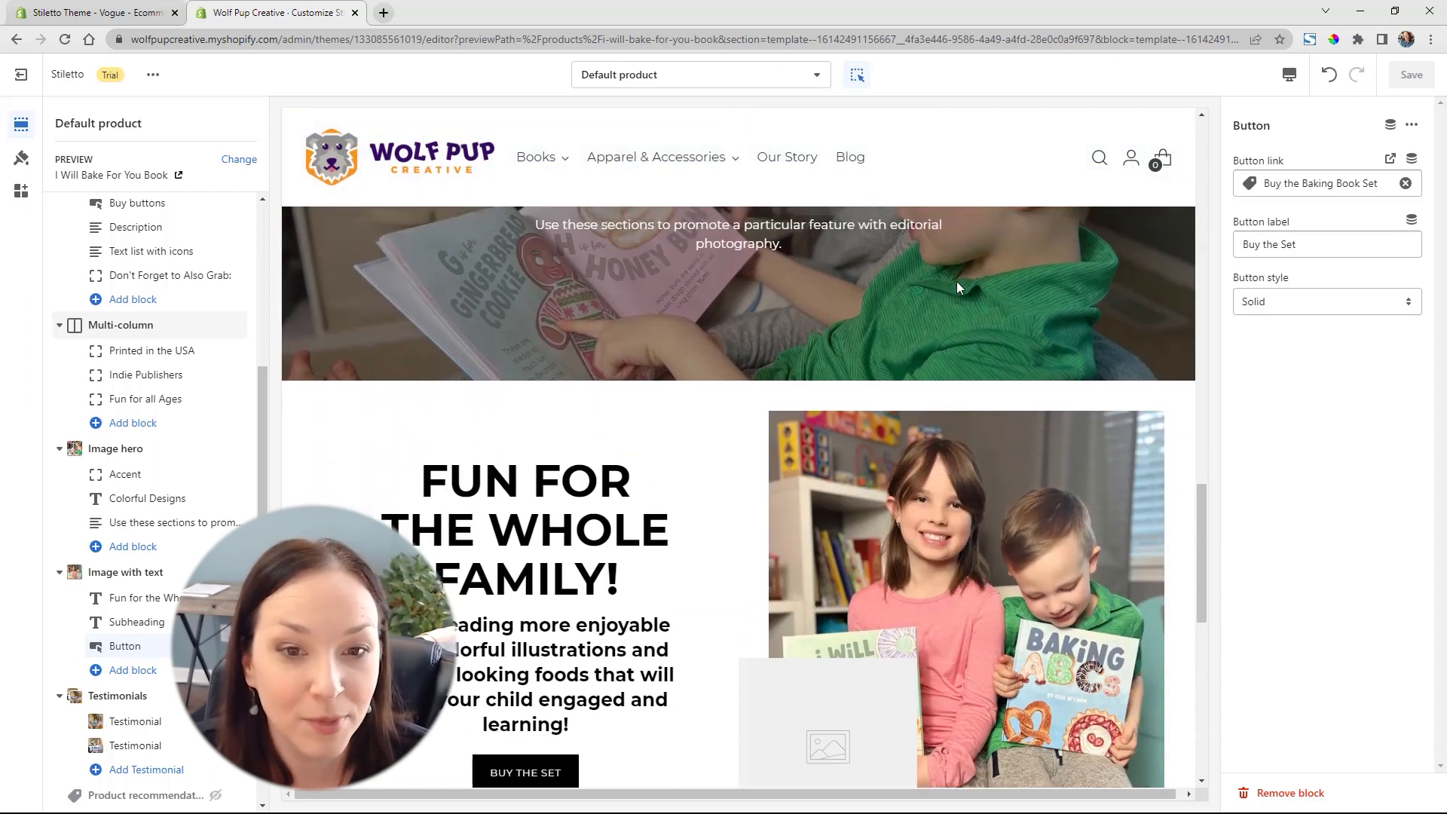
pyautogui.scroll(3, 957, 283)
pyautogui.scroll(-5, 956, 282)
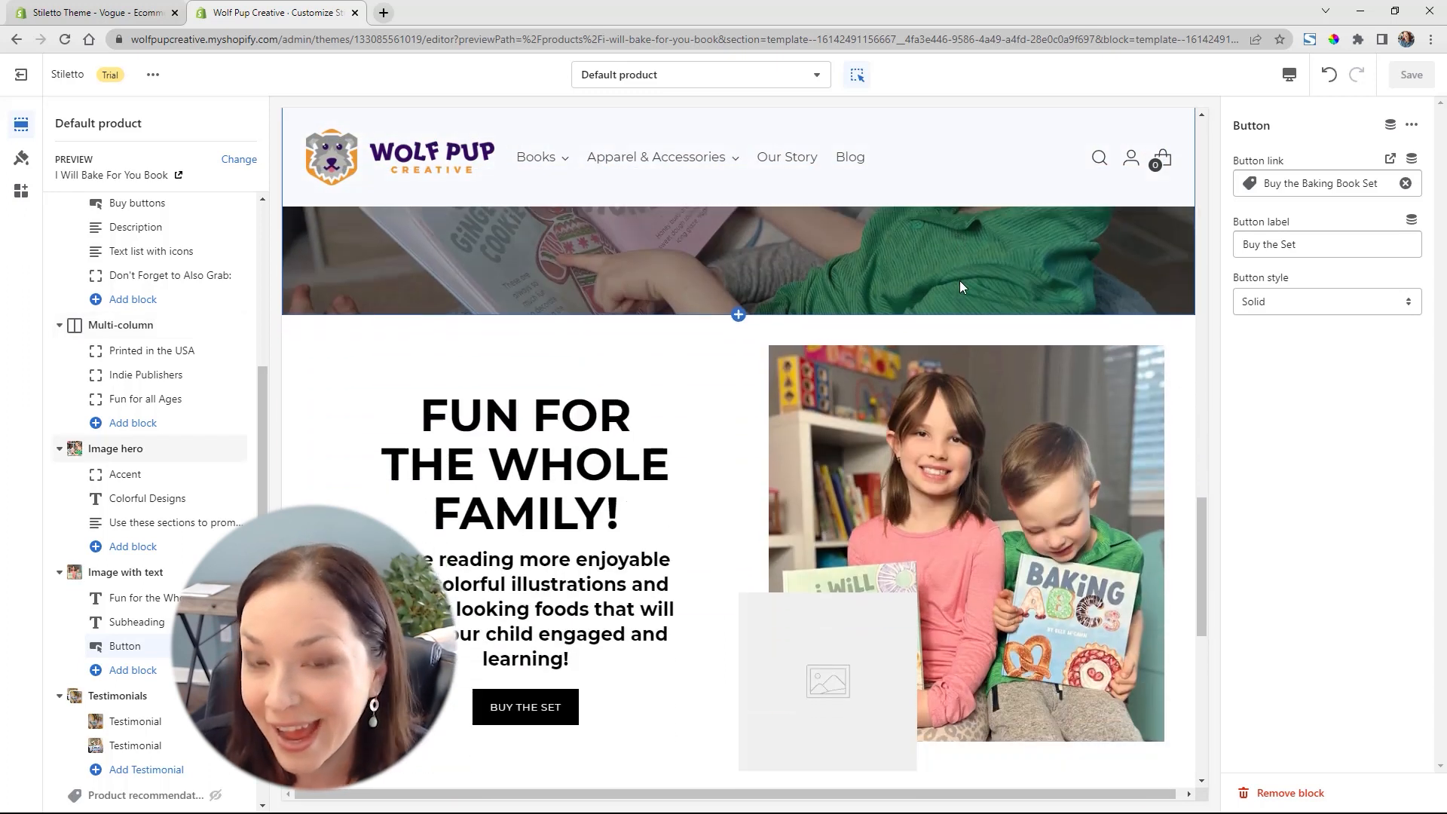
pyautogui.scroll(-7, 959, 281)
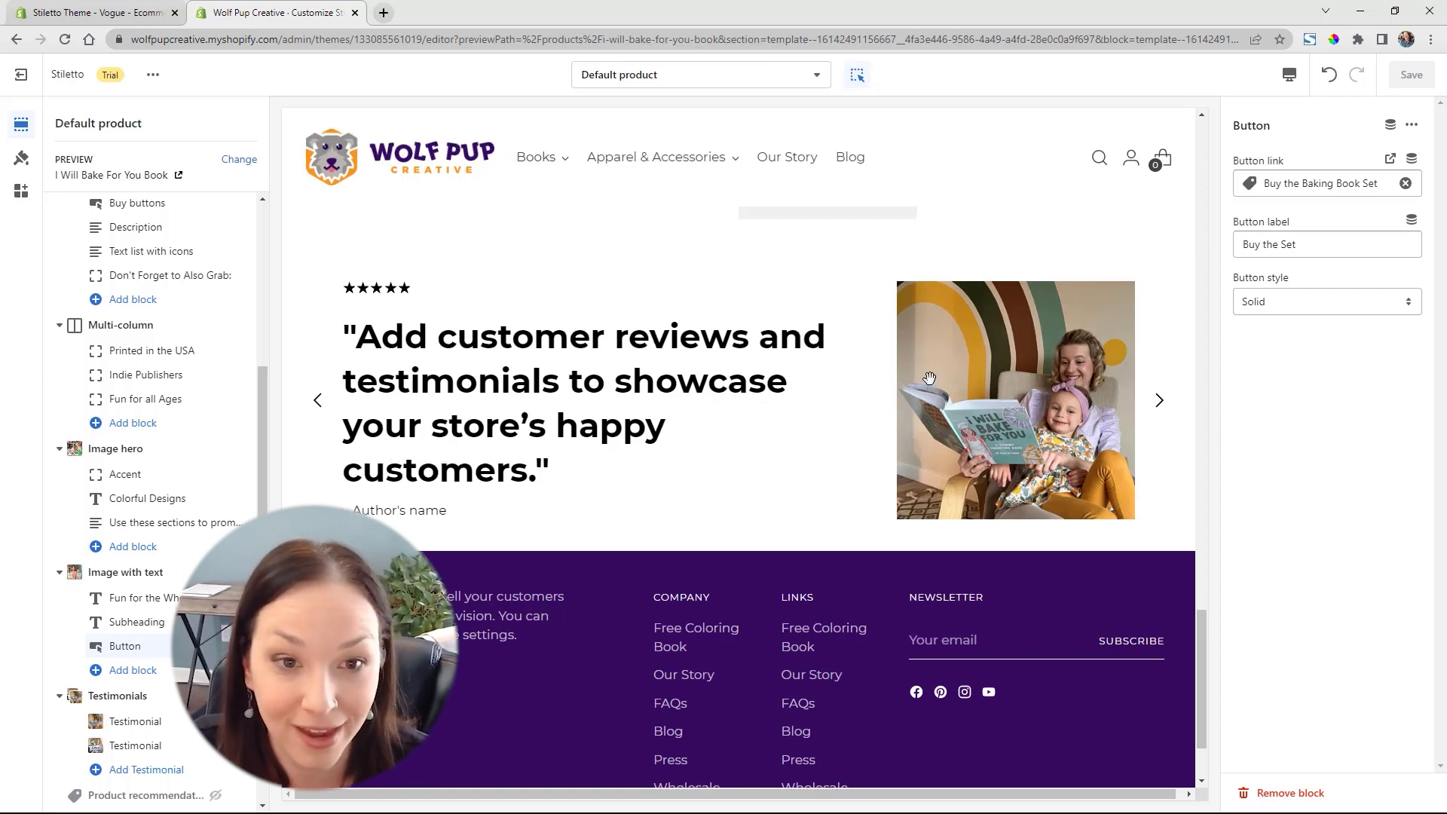
pyautogui.scroll(15, 931, 379)
pyautogui.scroll(7, 933, 380)
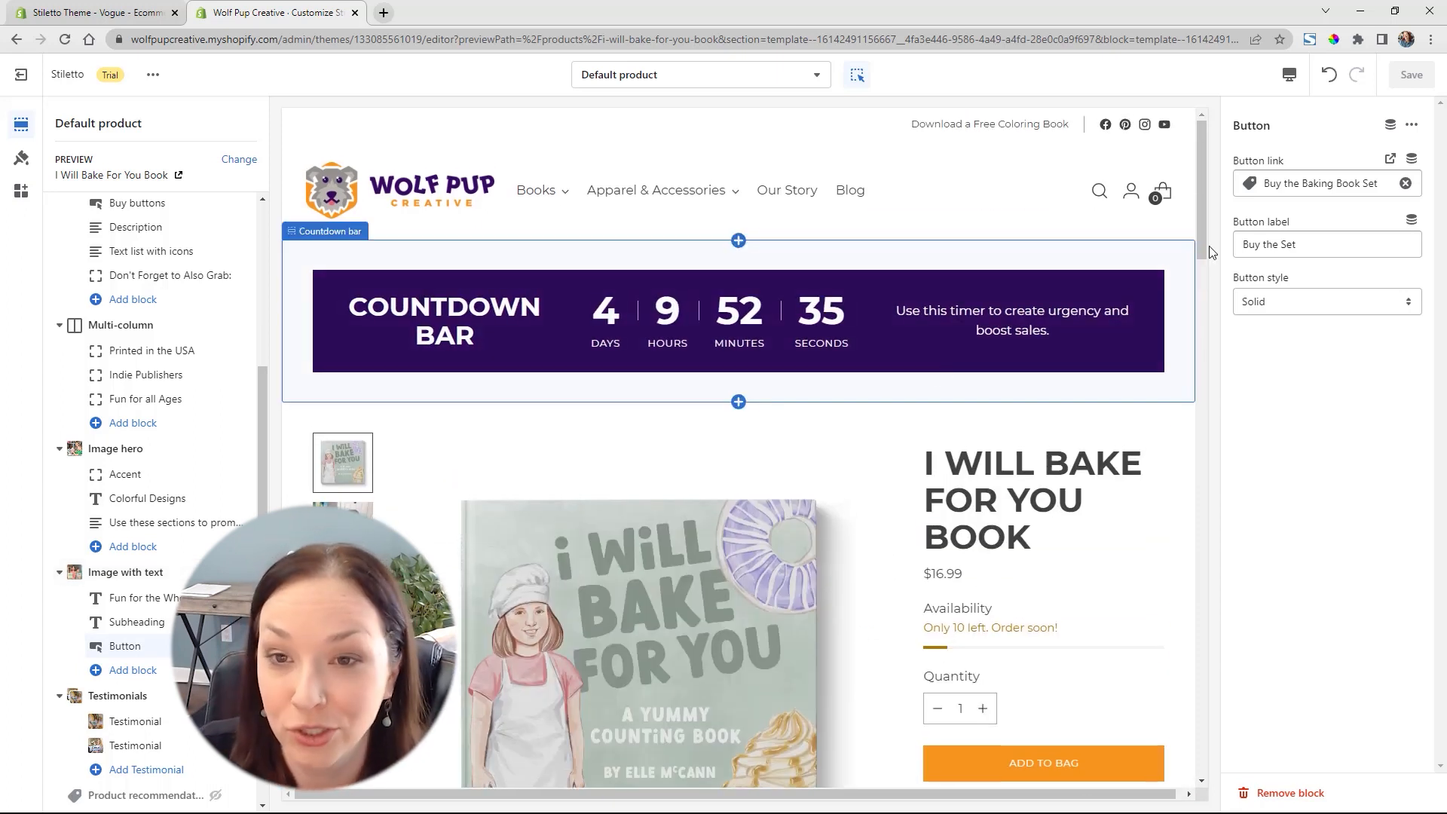
# Switch the preview to the Mobile view and browse the book's product images in the gallery
pyautogui.click(1287, 83)
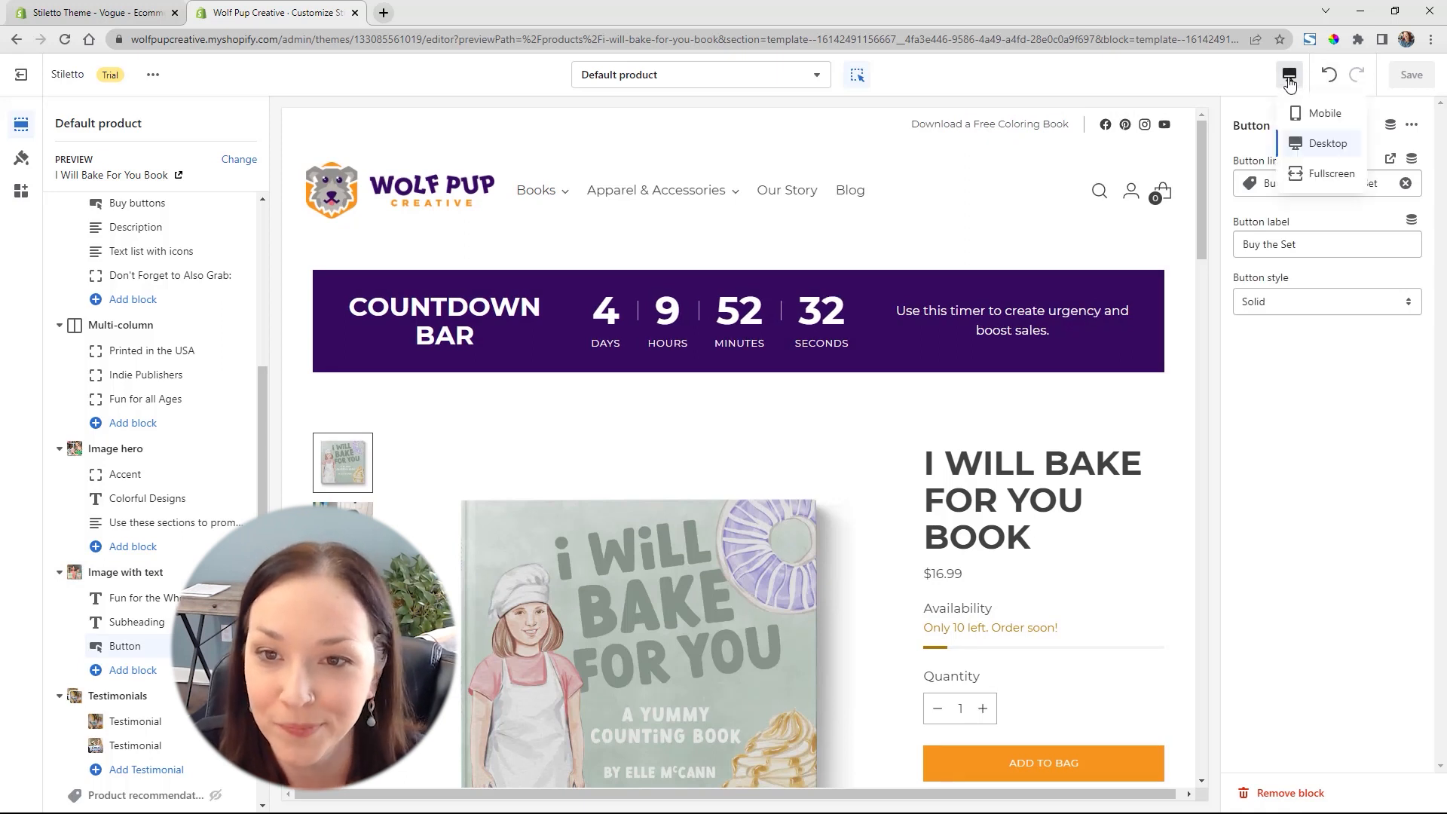
pyautogui.click(1319, 114)
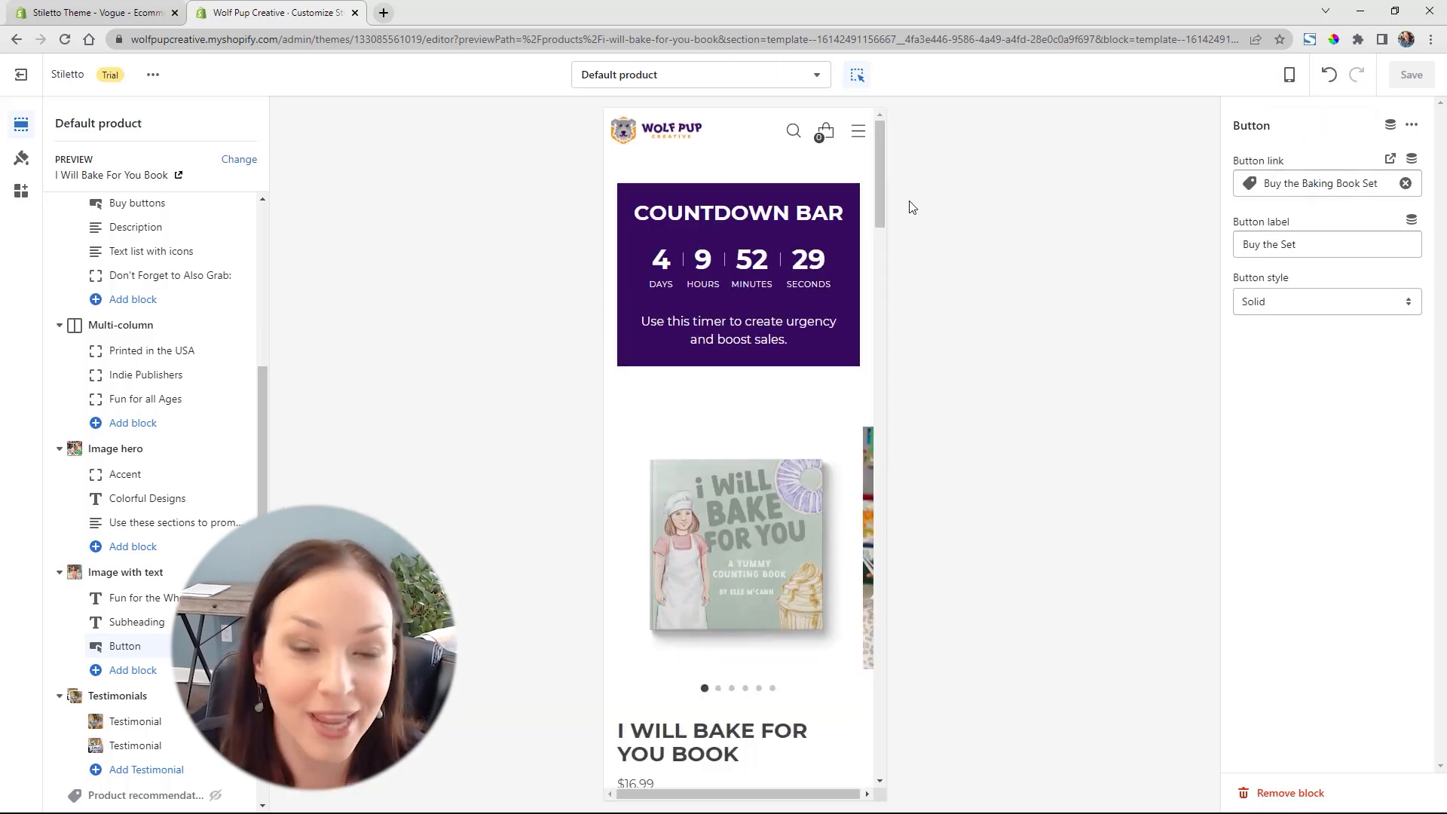
pyautogui.moveTo(879, 178); pyautogui.dragTo(879, 243)
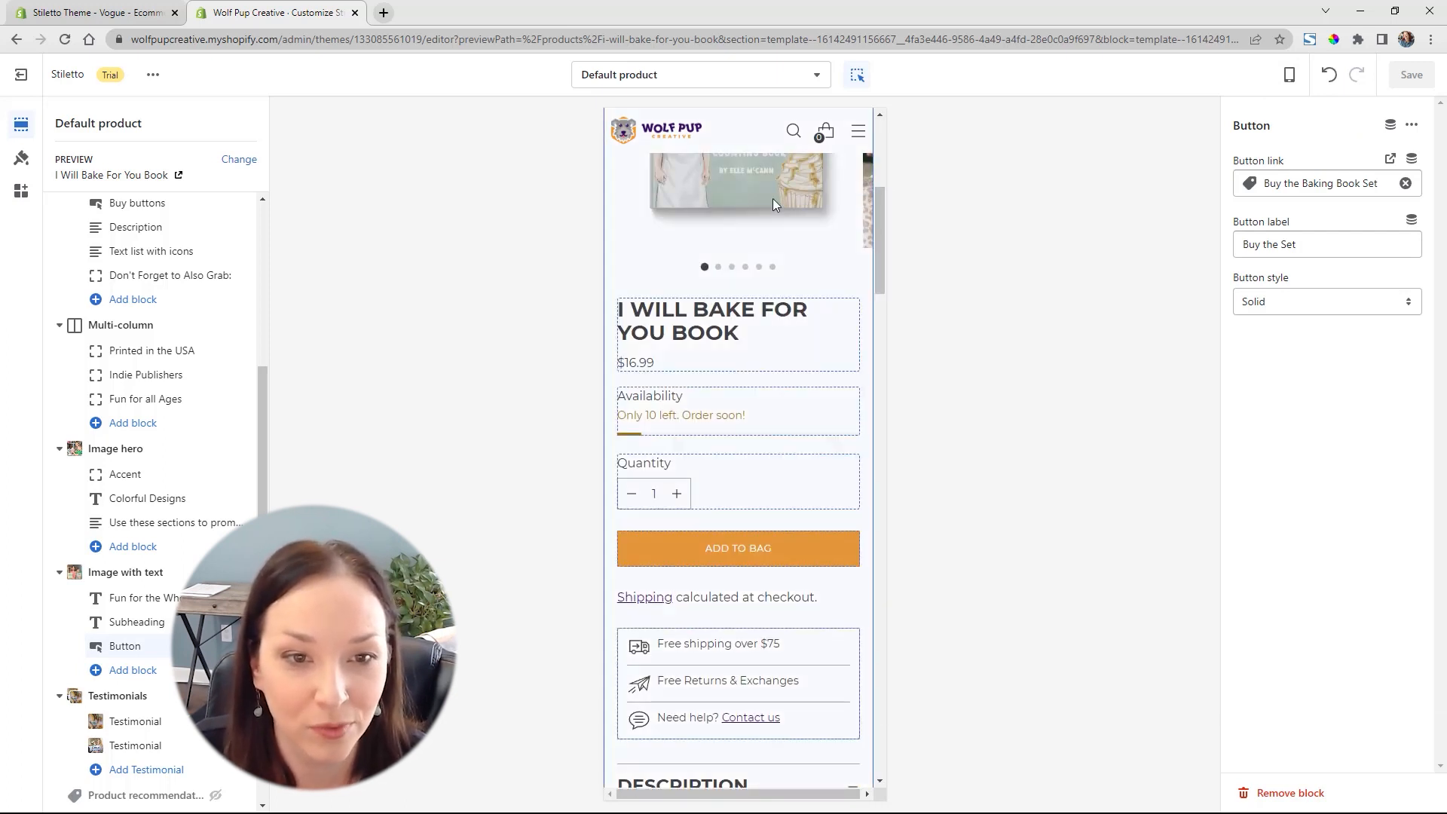
pyautogui.click(826, 281)
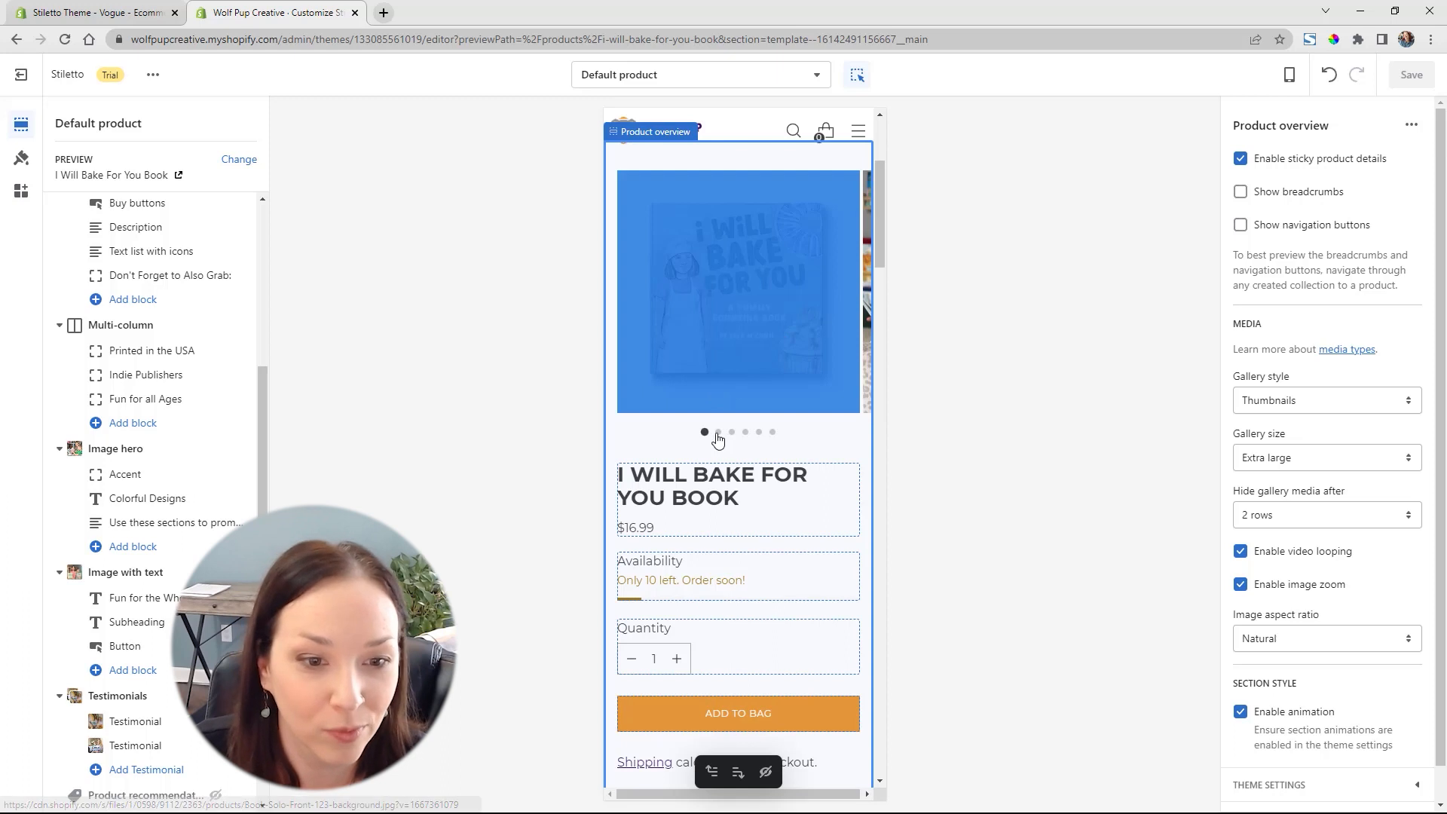
pyautogui.click(719, 436)
pyautogui.click(732, 434)
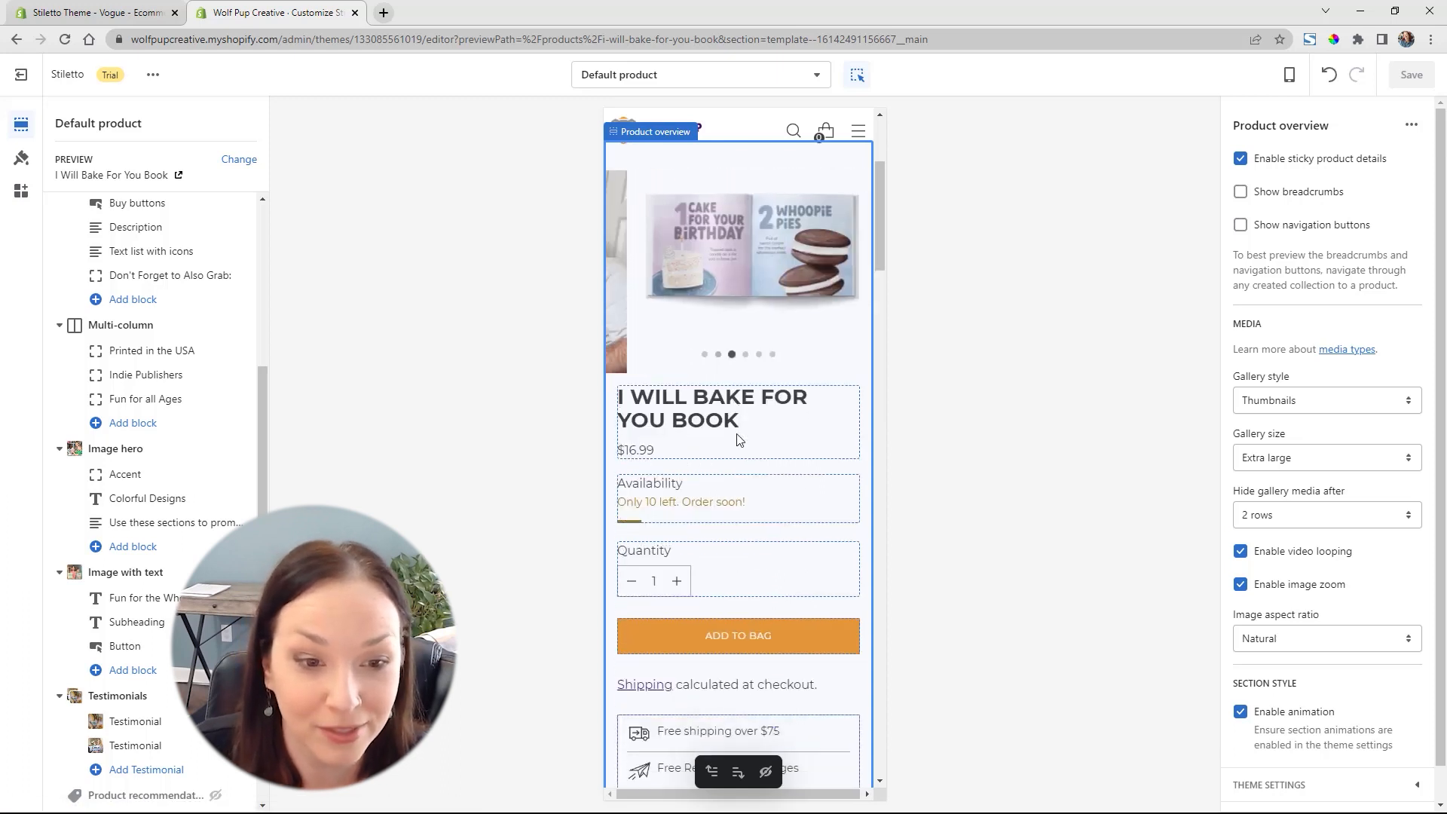
pyautogui.click(745, 336)
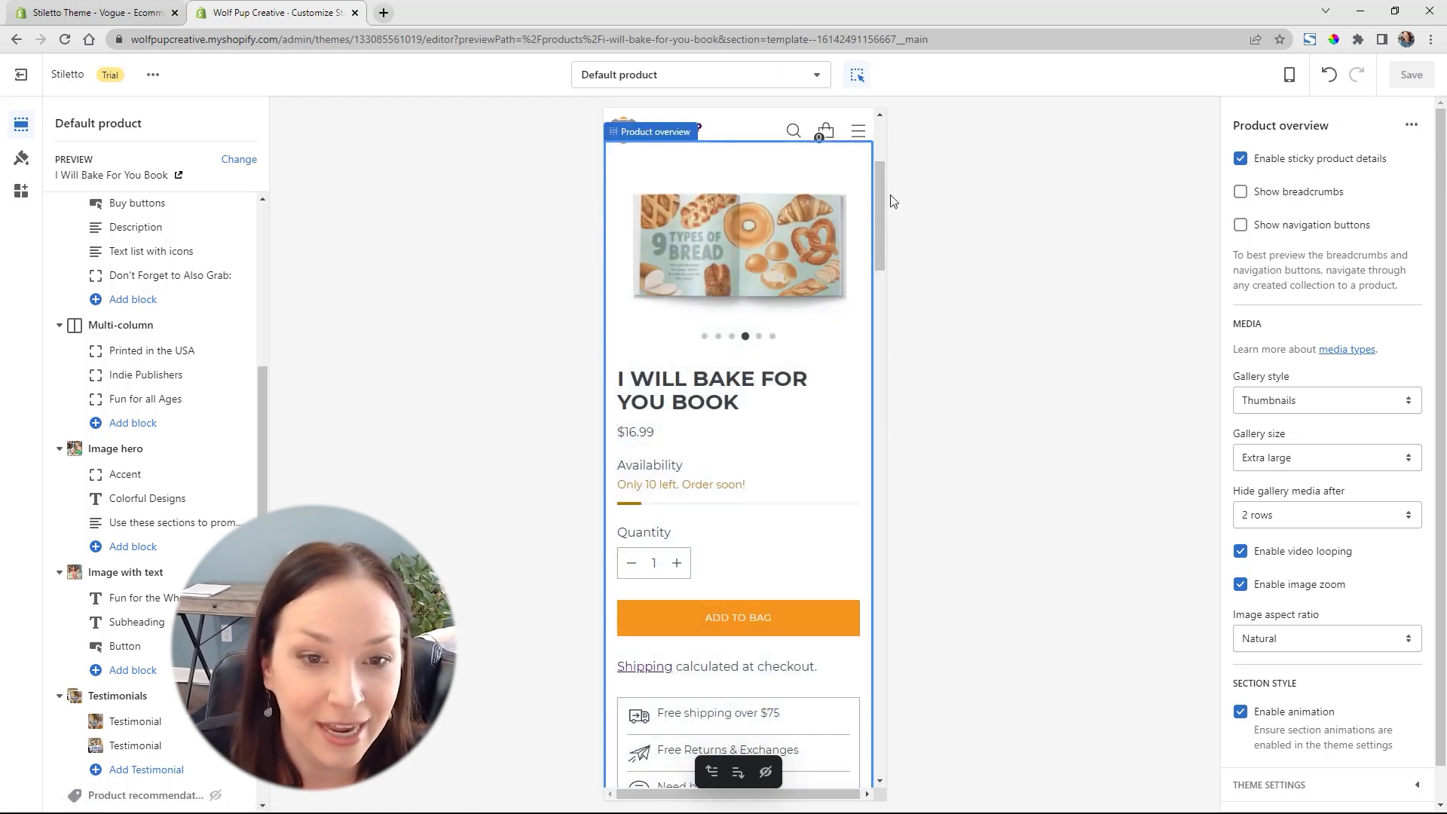
# Check the rest of the mobile product page down to the footer and return the preview to the Desktop view
pyautogui.moveTo(879, 208); pyautogui.dragTo(836, 659)
pyautogui.scroll(-5, 837, 658)
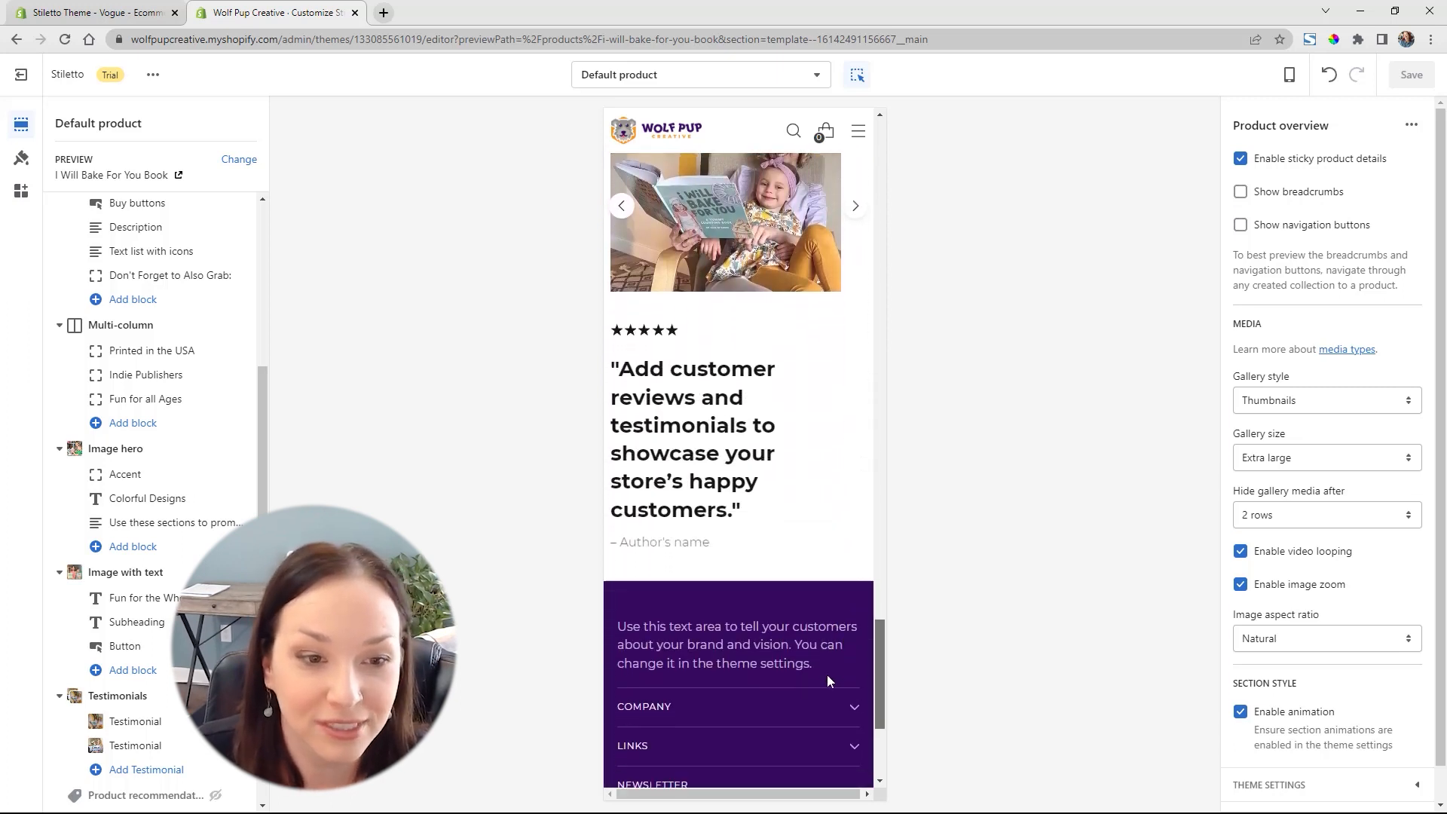
pyautogui.scroll(10, 820, 546)
pyautogui.scroll(10, 826, 253)
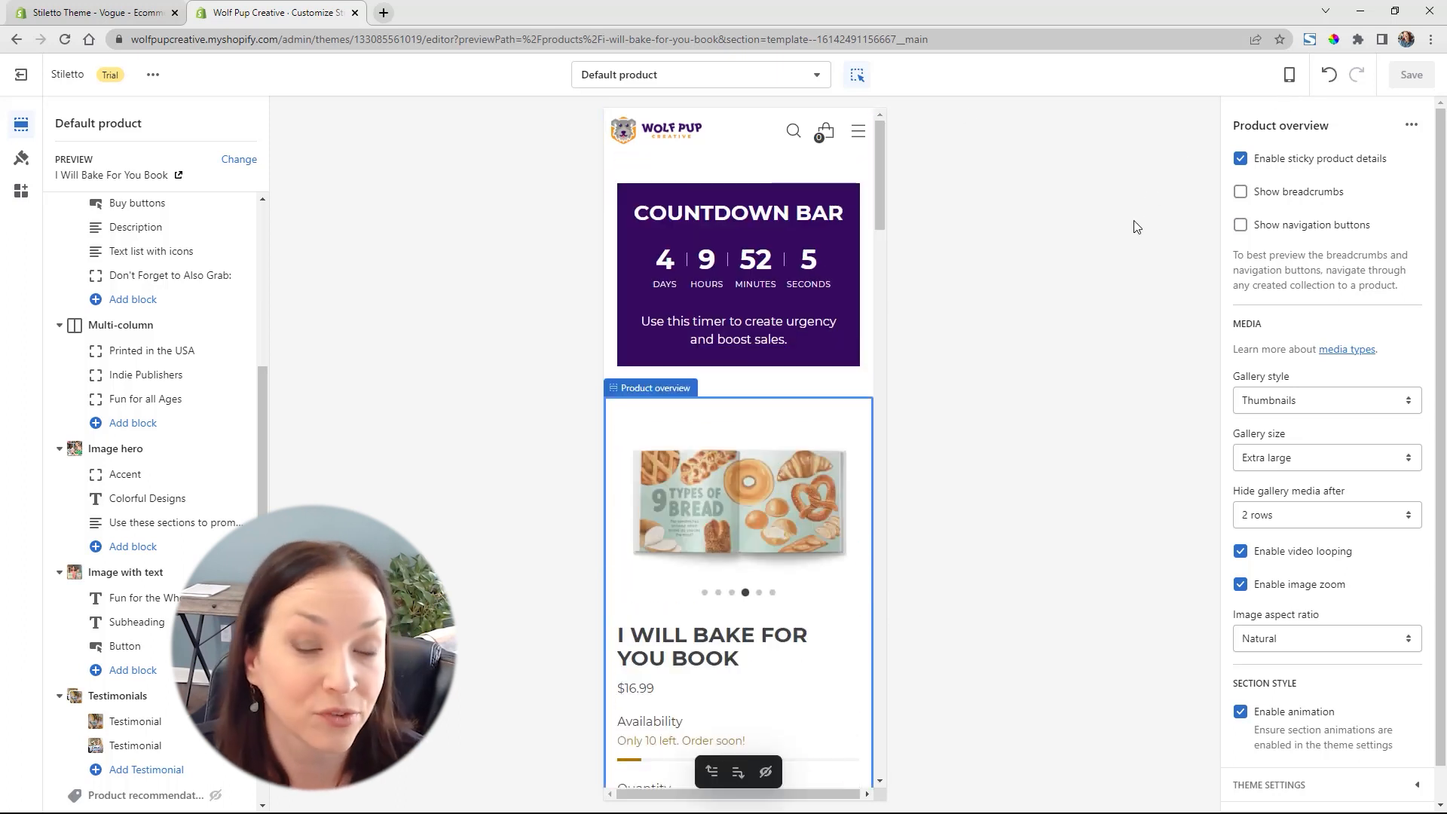
pyautogui.click(1286, 76)
pyautogui.click(1320, 145)
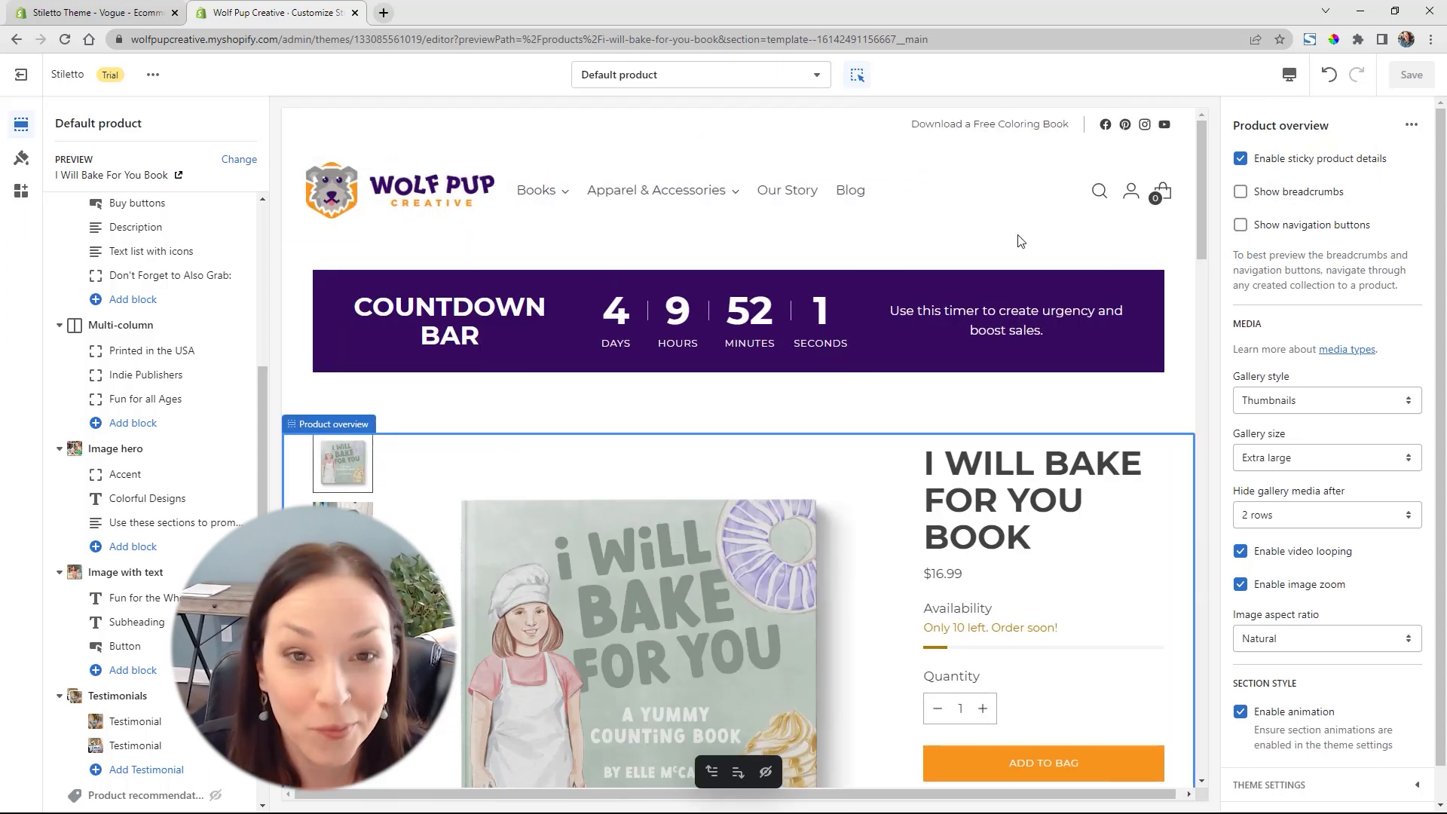